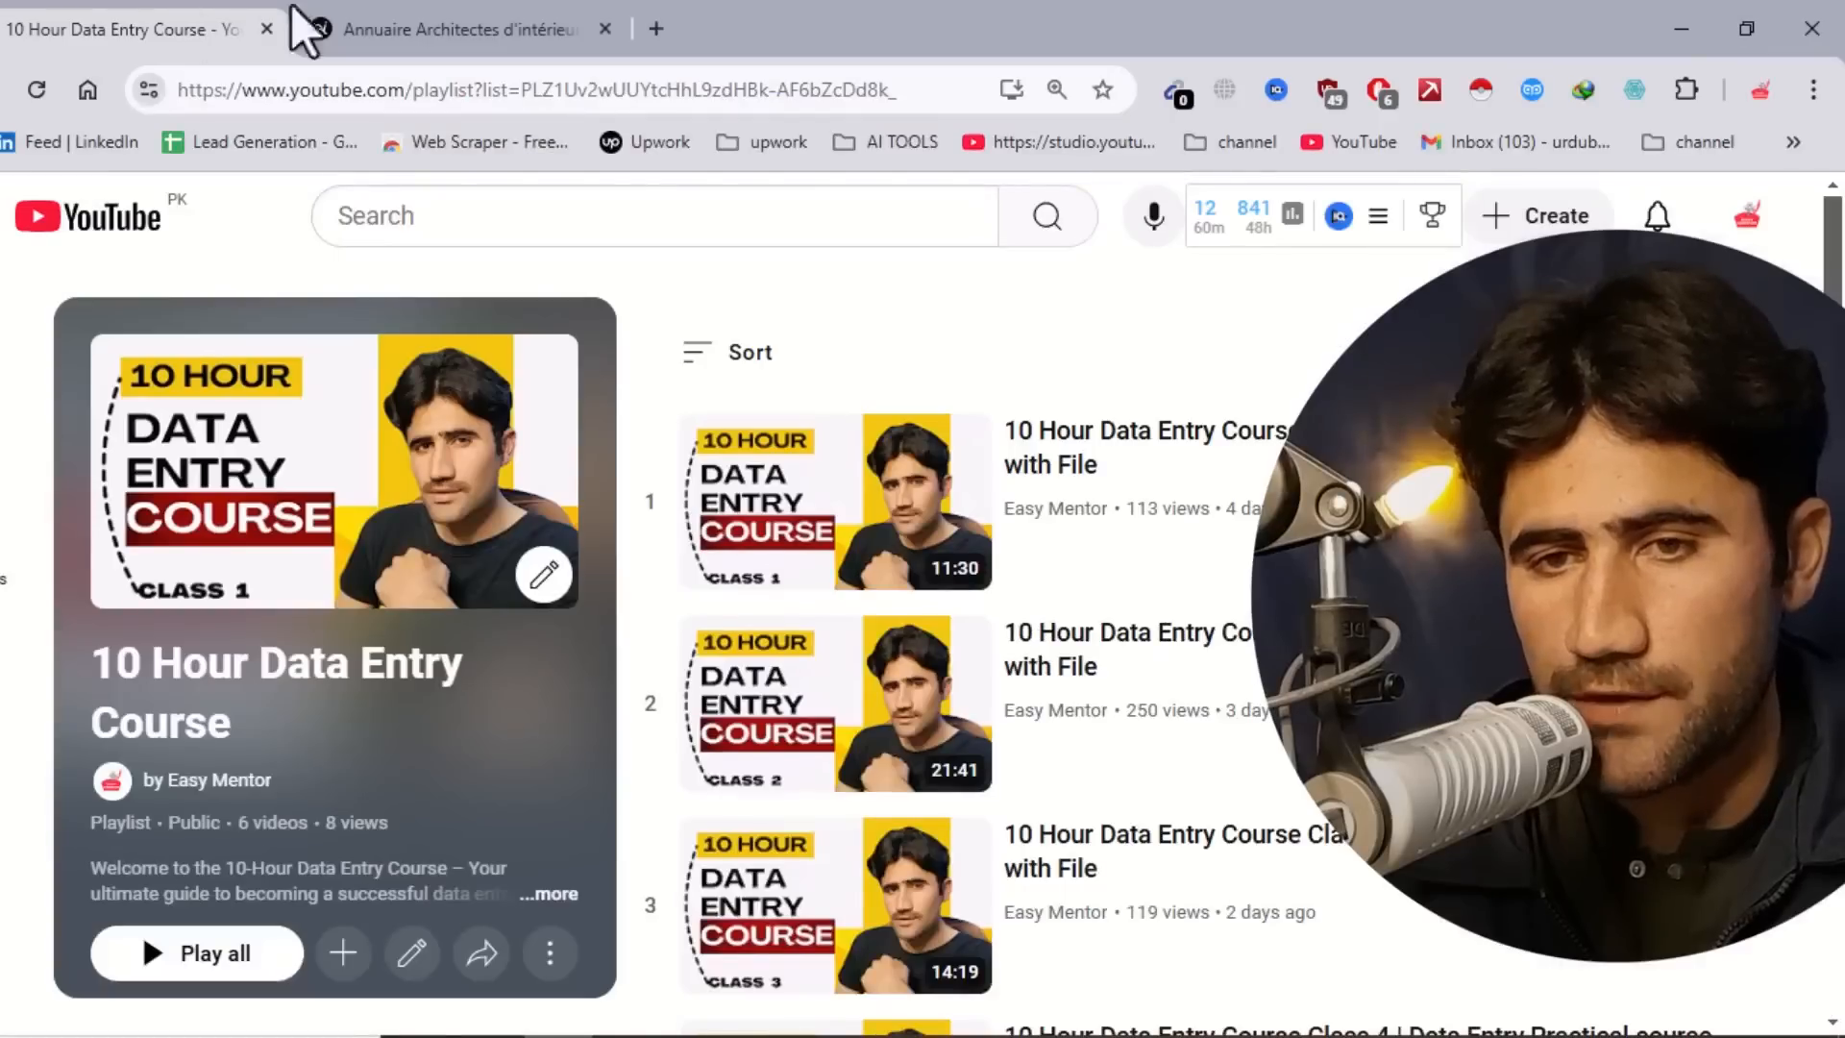
# Switch to the browser and browse the UNAID directory's list of interior architects and their profiles.
pyautogui.click(382, 32)
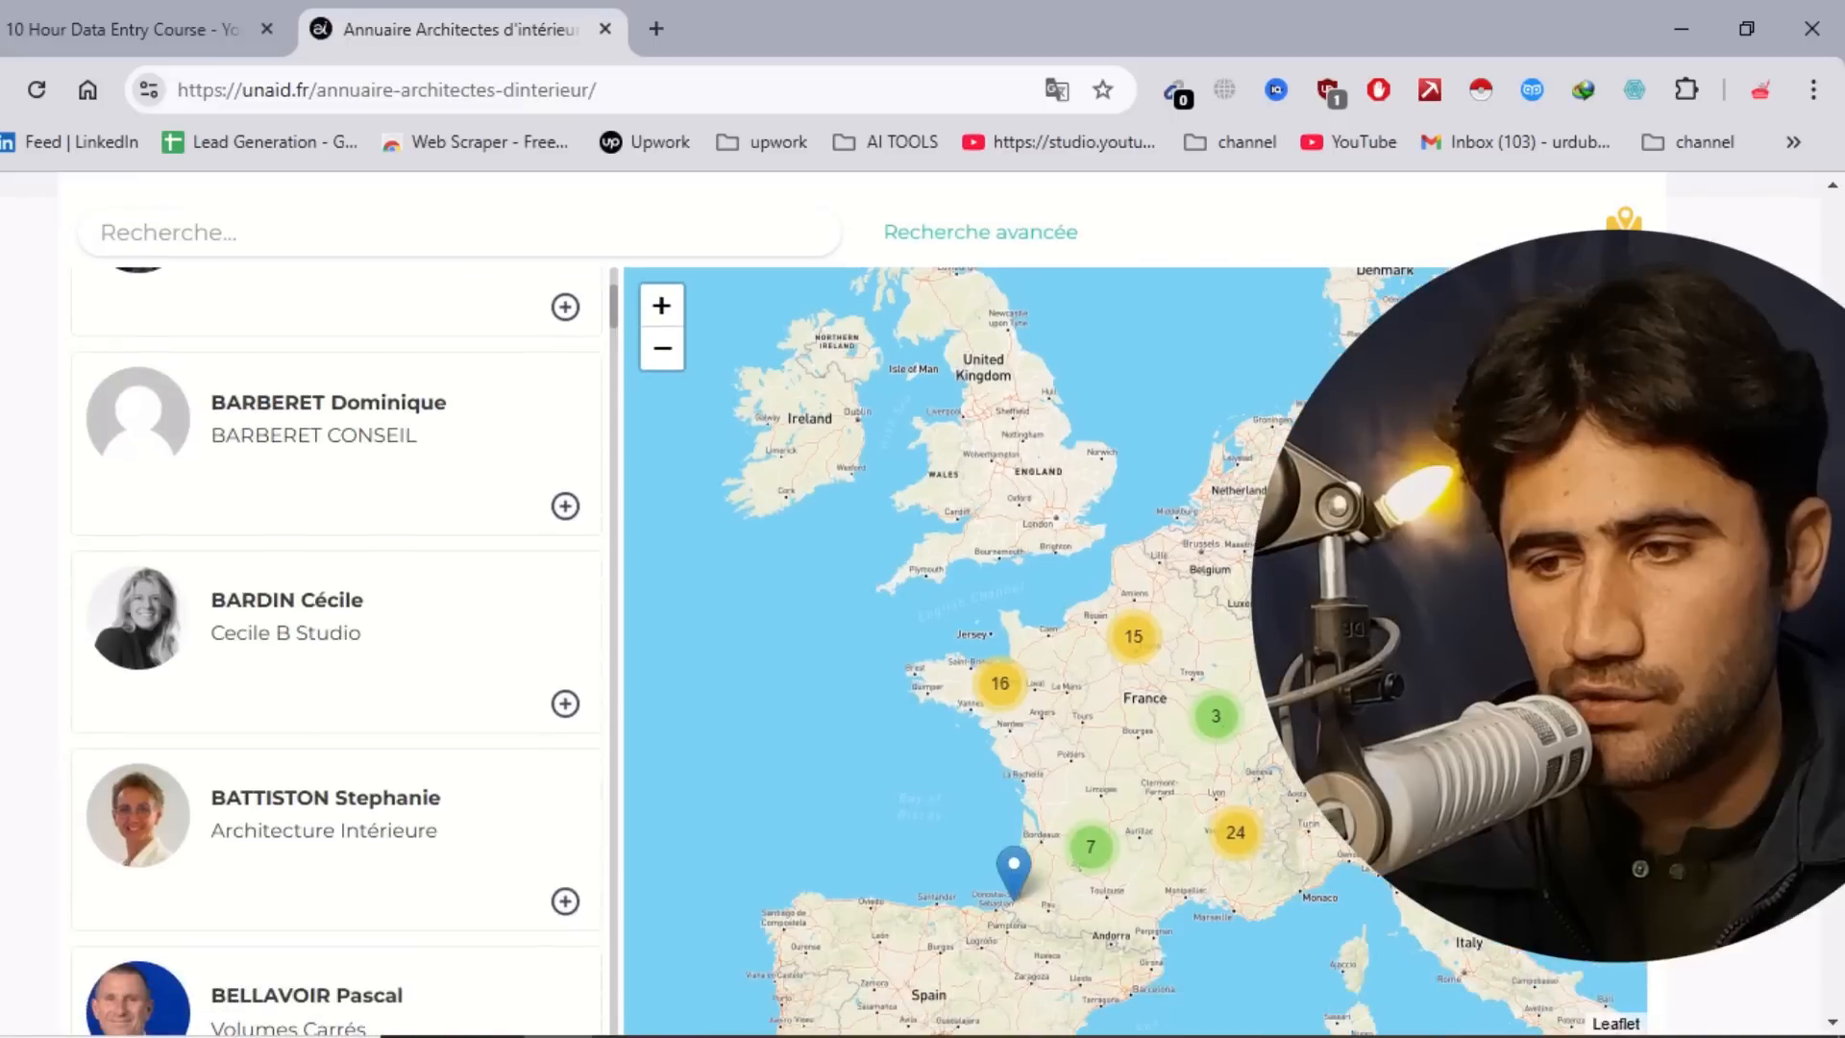
pyautogui.scroll(4, 961, 577)
pyautogui.scroll(-1, 961, 576)
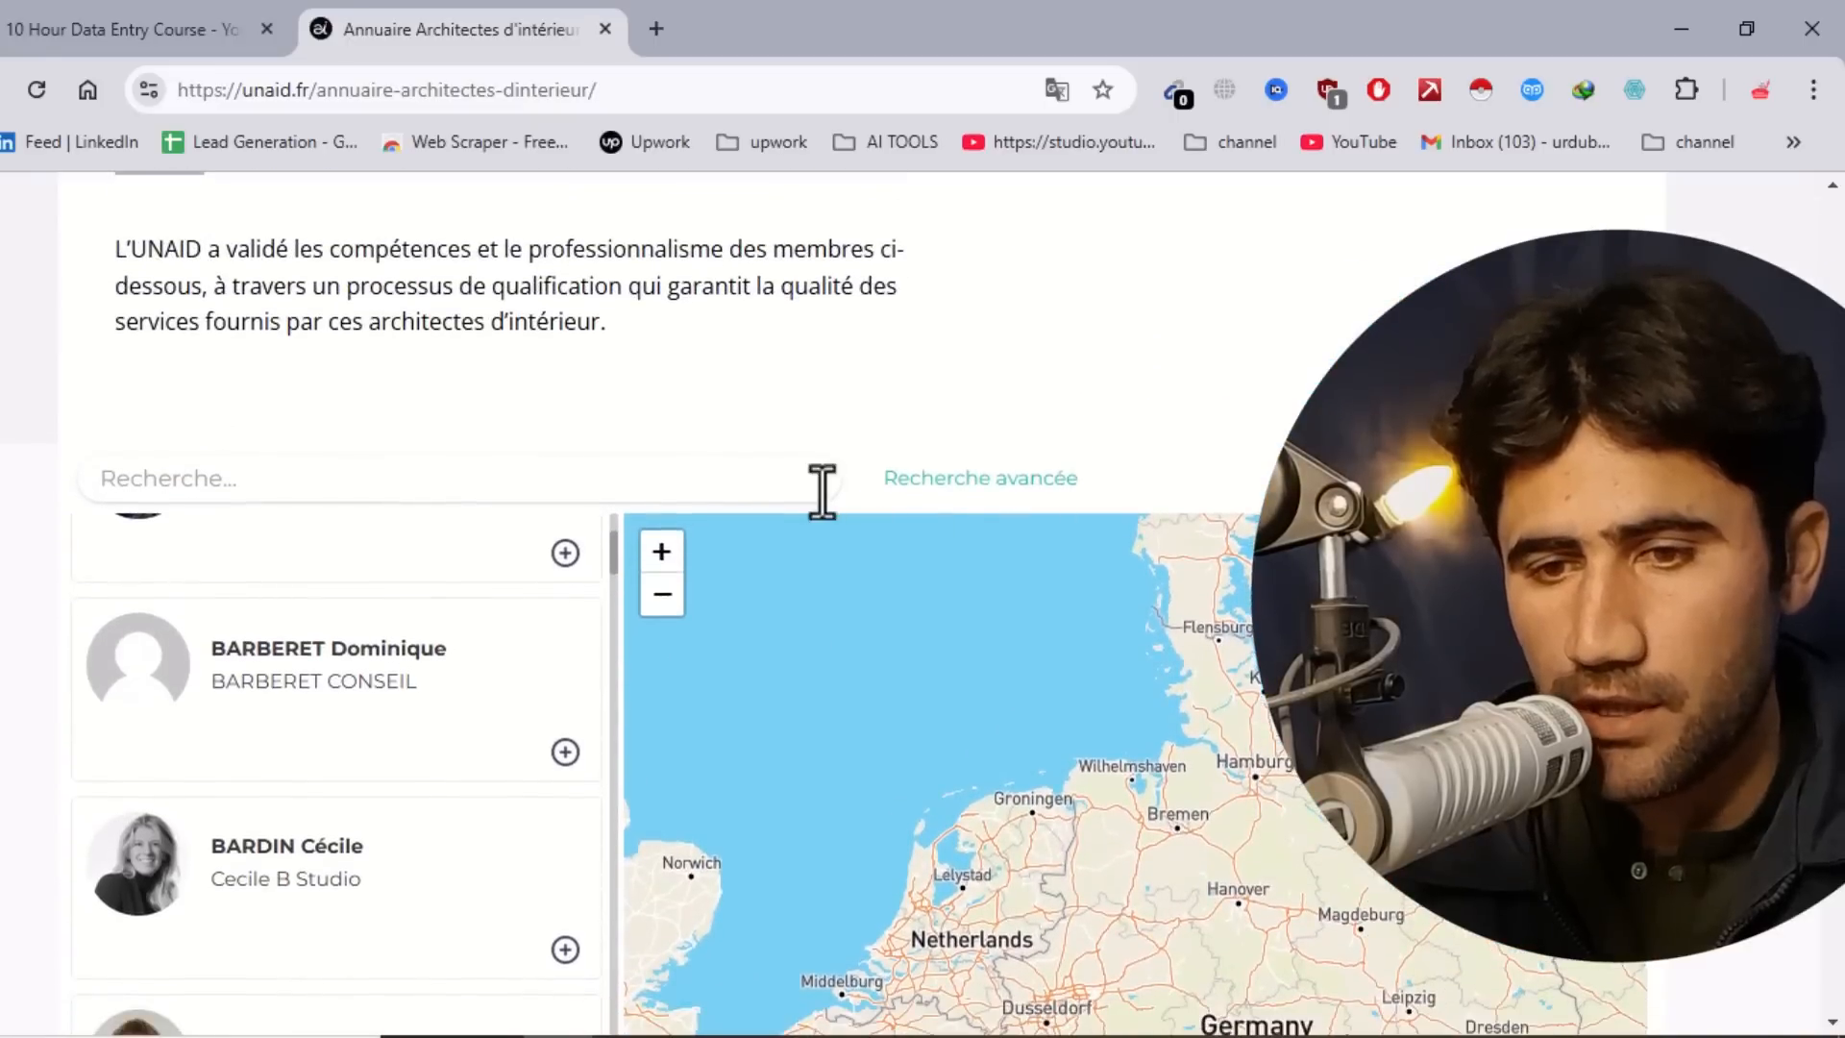
pyautogui.moveTo(613, 561); pyautogui.dragTo(601, 668)
pyautogui.moveTo(609, 797); pyautogui.dragTo(623, 1020)
pyautogui.moveTo(625, 690); pyautogui.dragTo(624, 579)
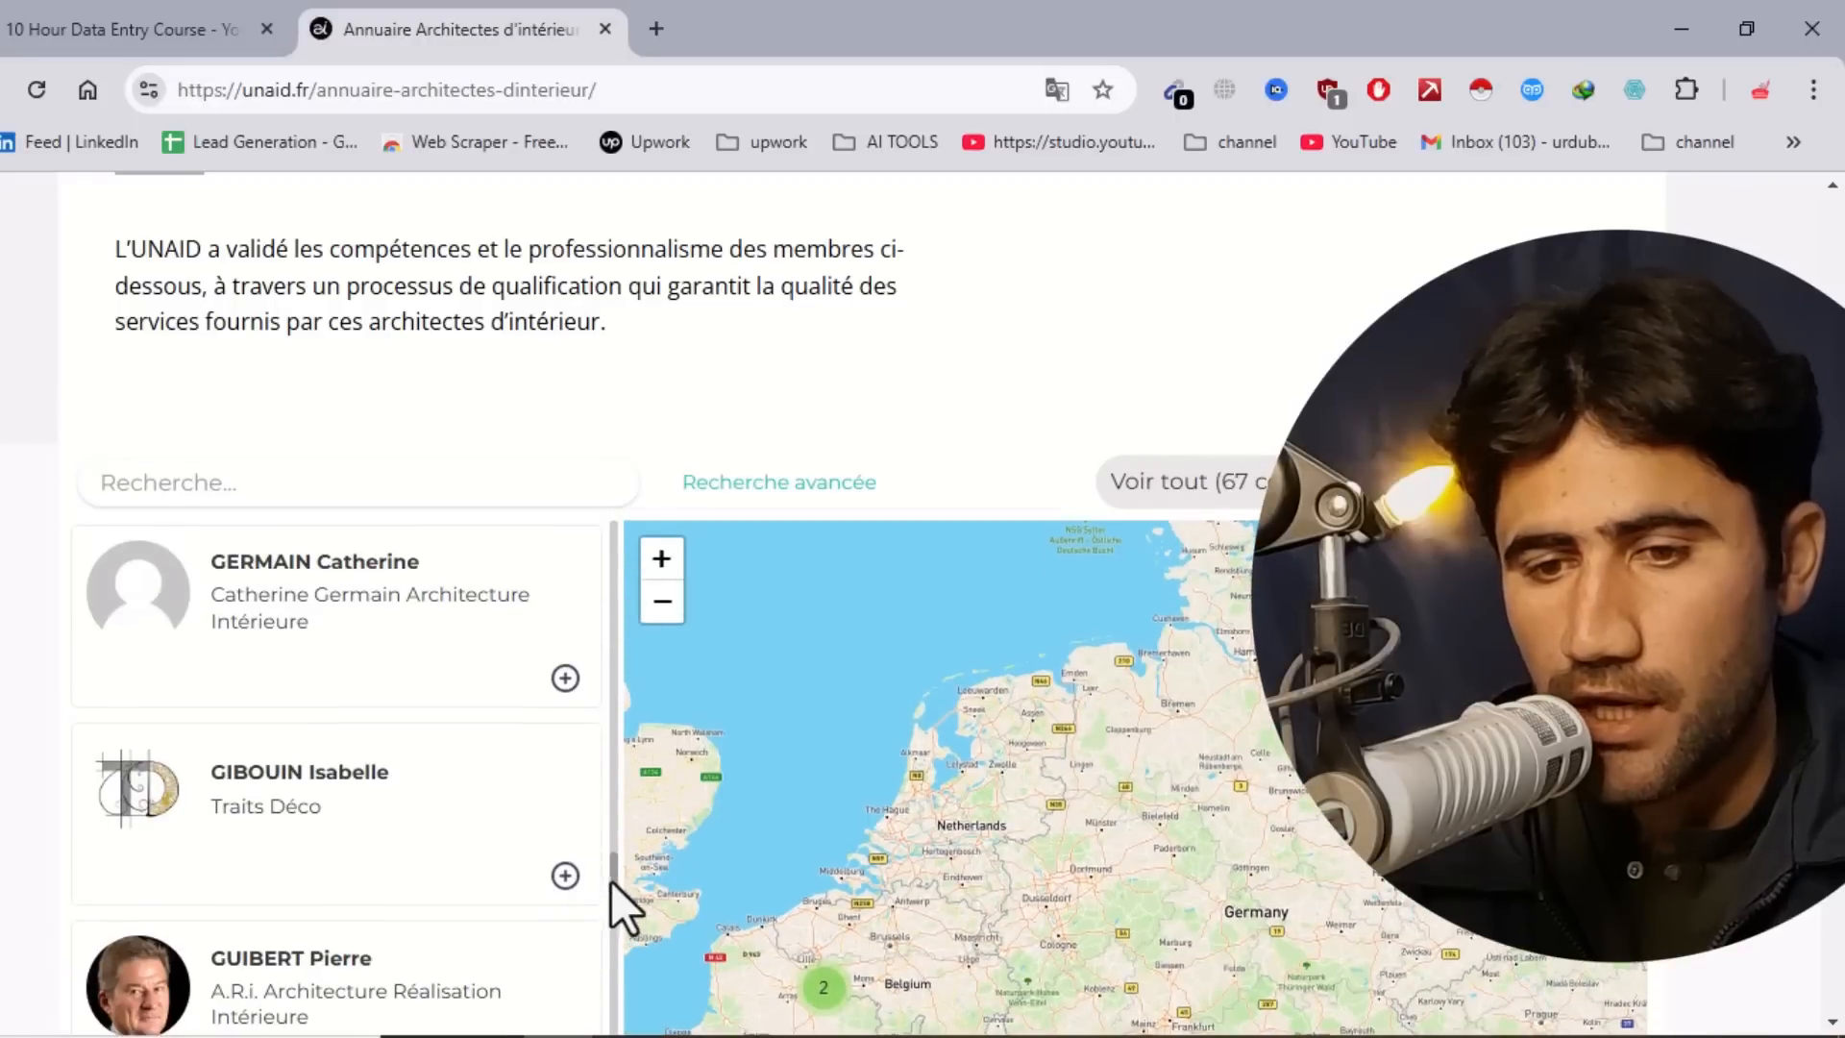
pyautogui.moveTo(614, 872); pyautogui.dragTo(627, 532)
pyautogui.scroll(5, 620, 769)
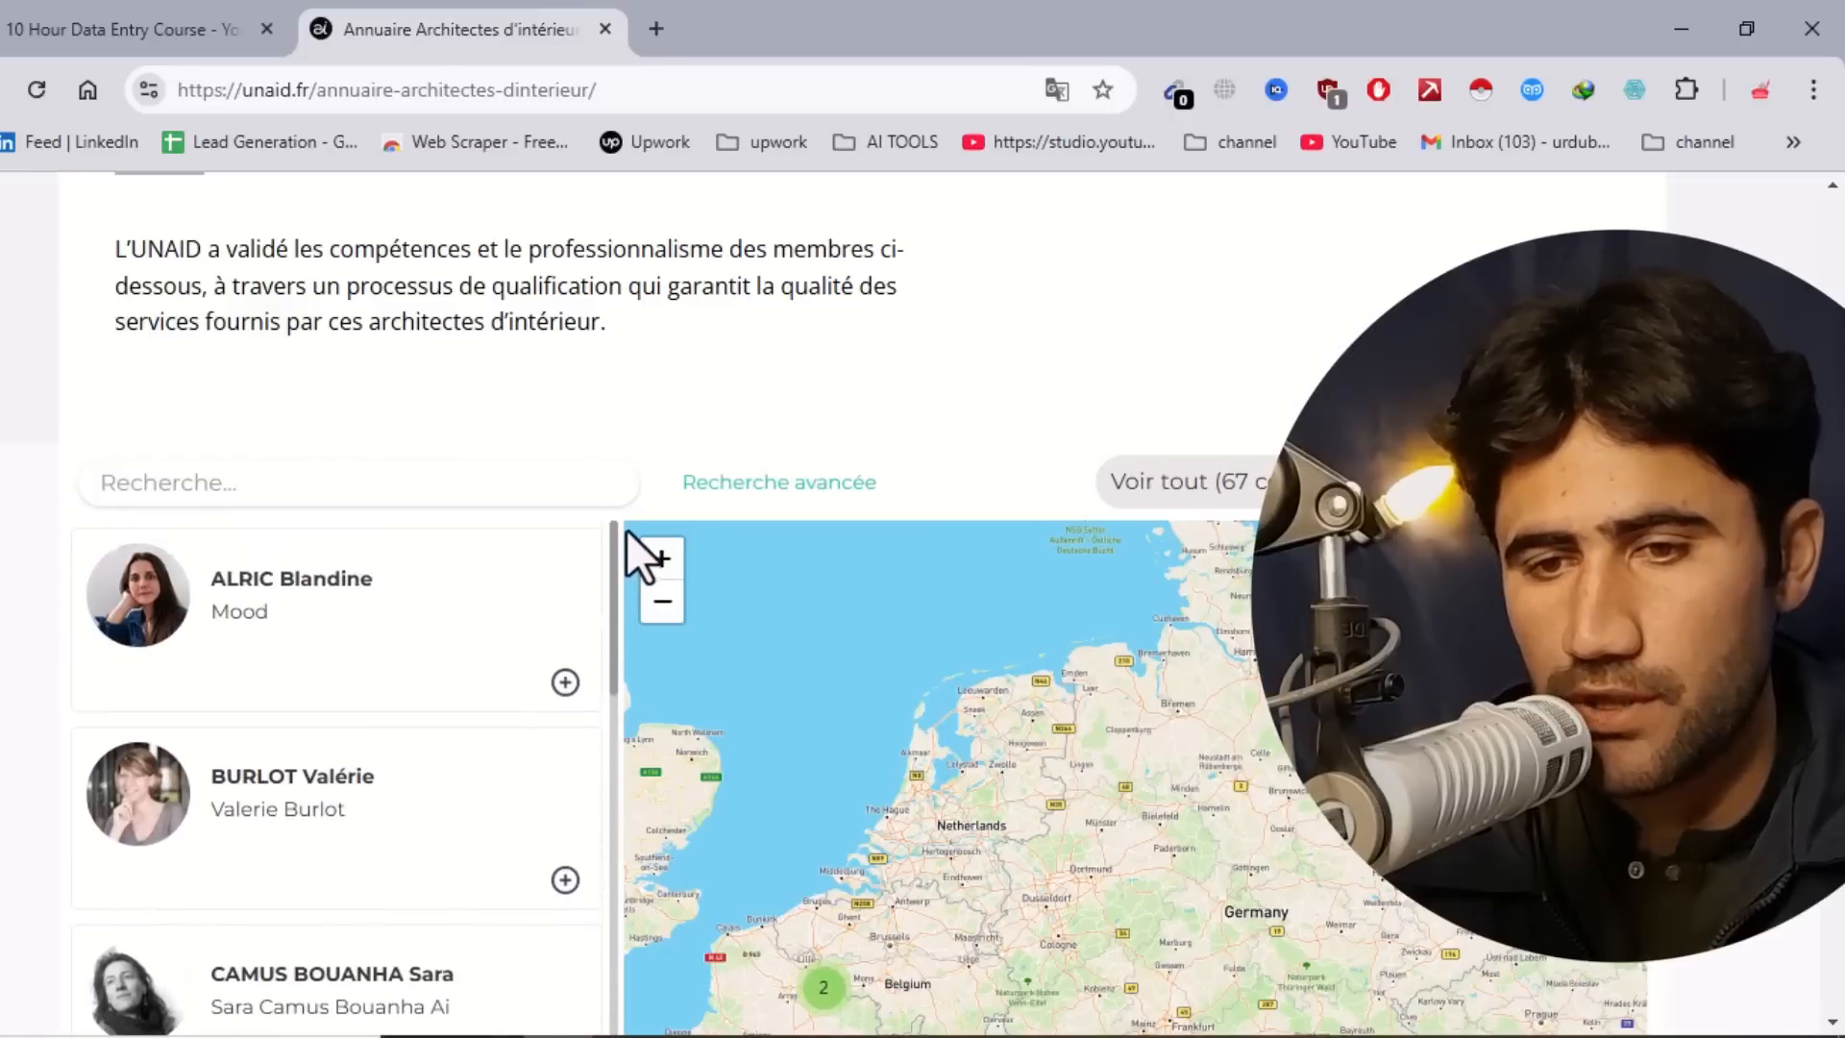
pyautogui.scroll(2, 939, 671)
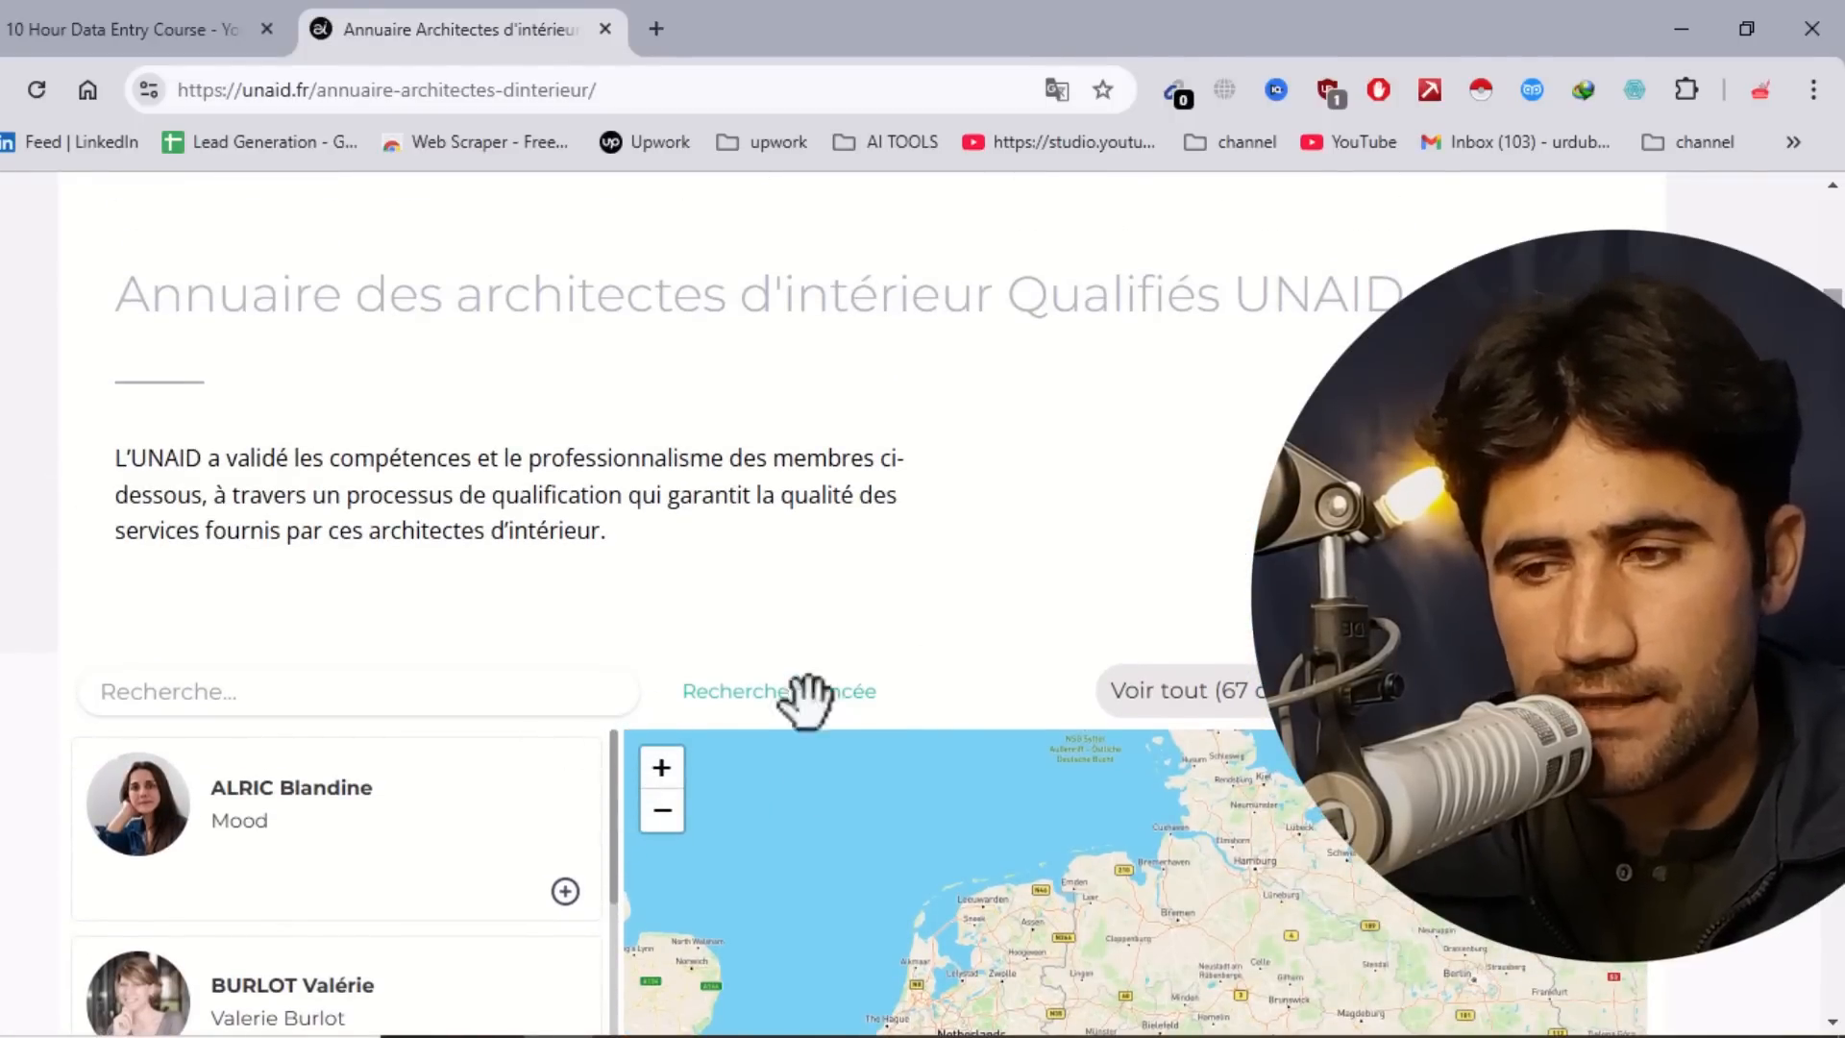
pyautogui.scroll(3, 745, 764)
pyautogui.scroll(-4, 745, 764)
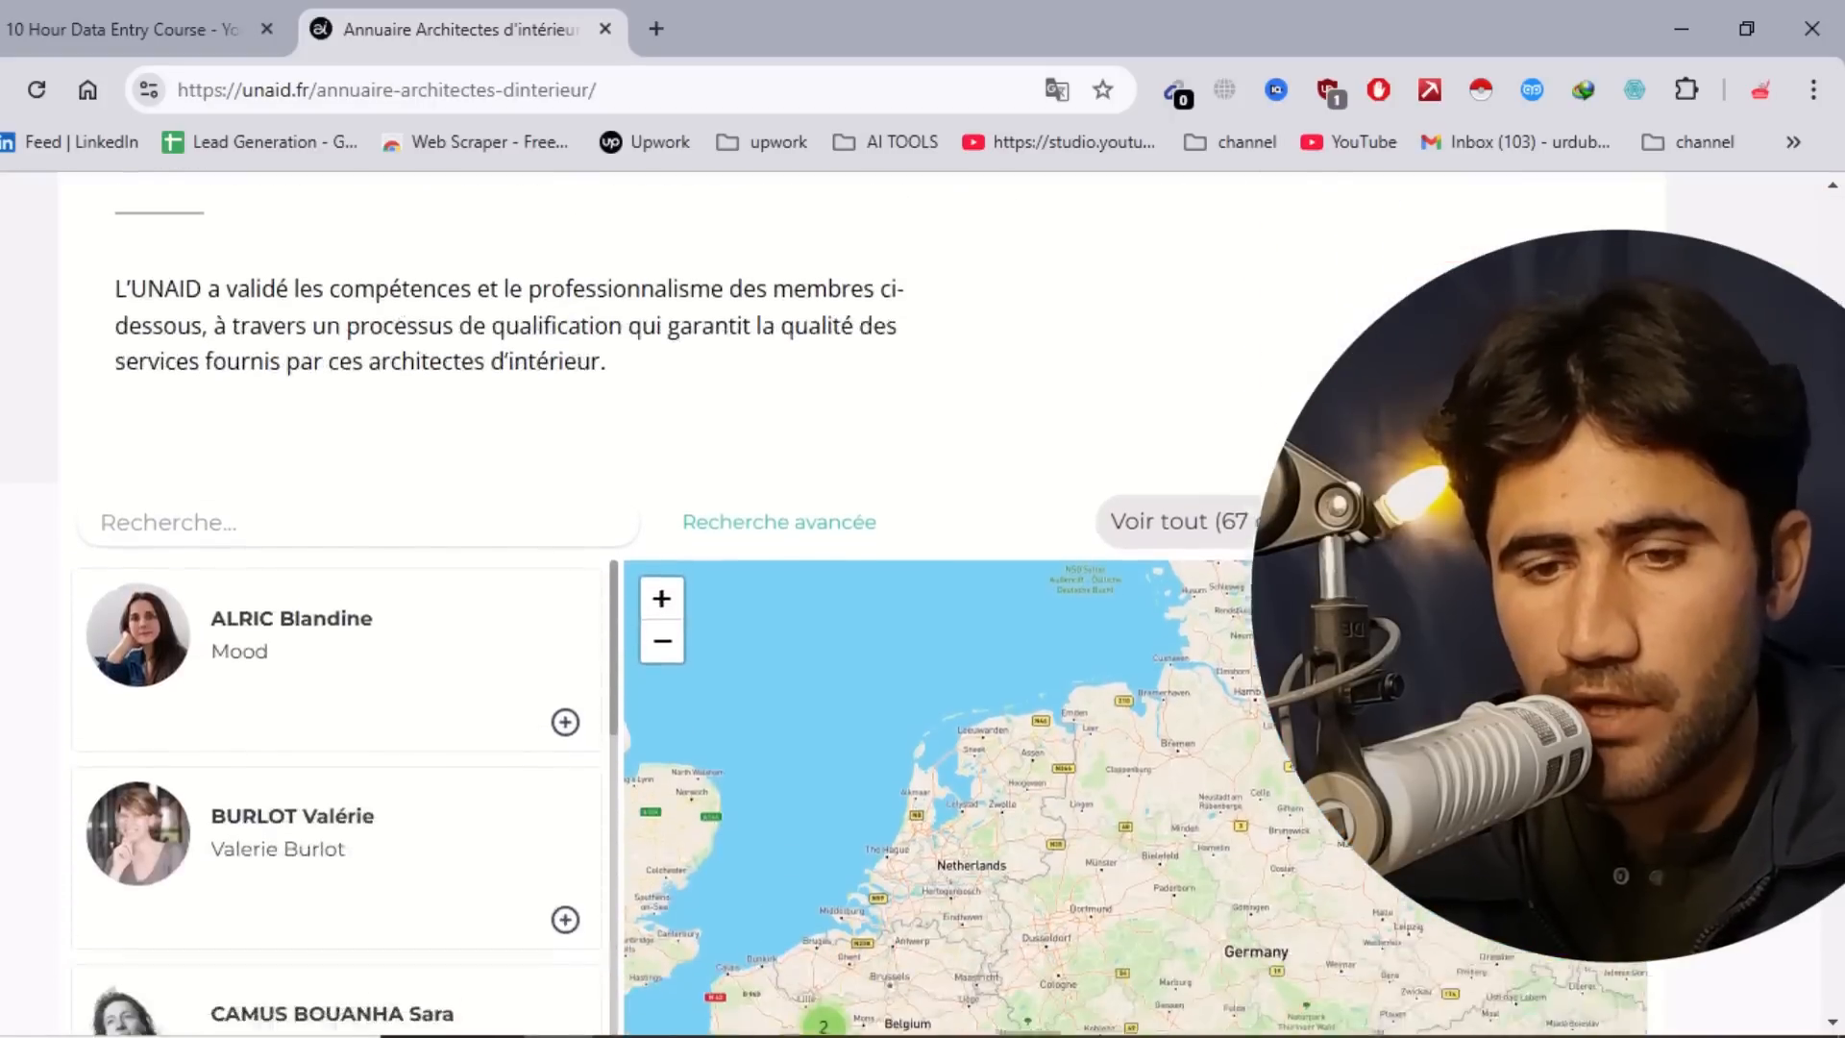
pyautogui.scroll(-3, 865, 615)
pyautogui.scroll(2, 865, 615)
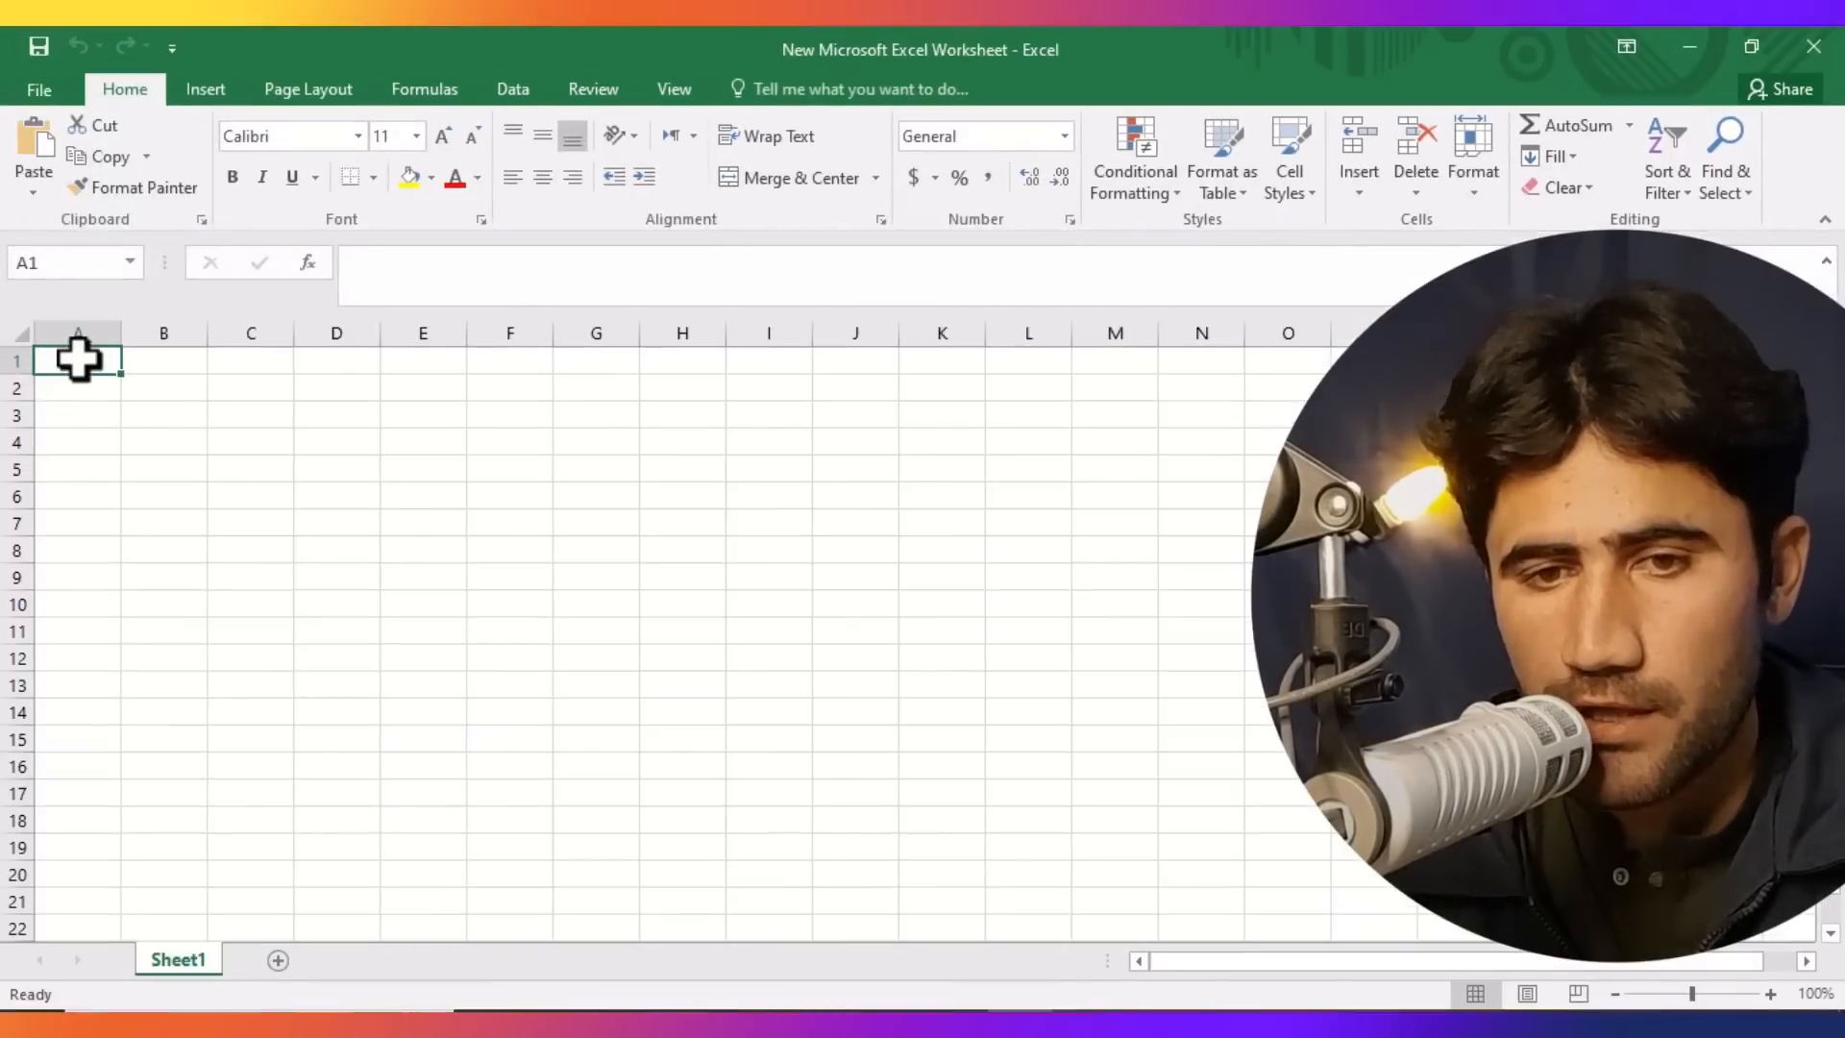
# Enter the column headers Name, email, number, address and website across the first row.
pyautogui.doubleClick(78, 361)
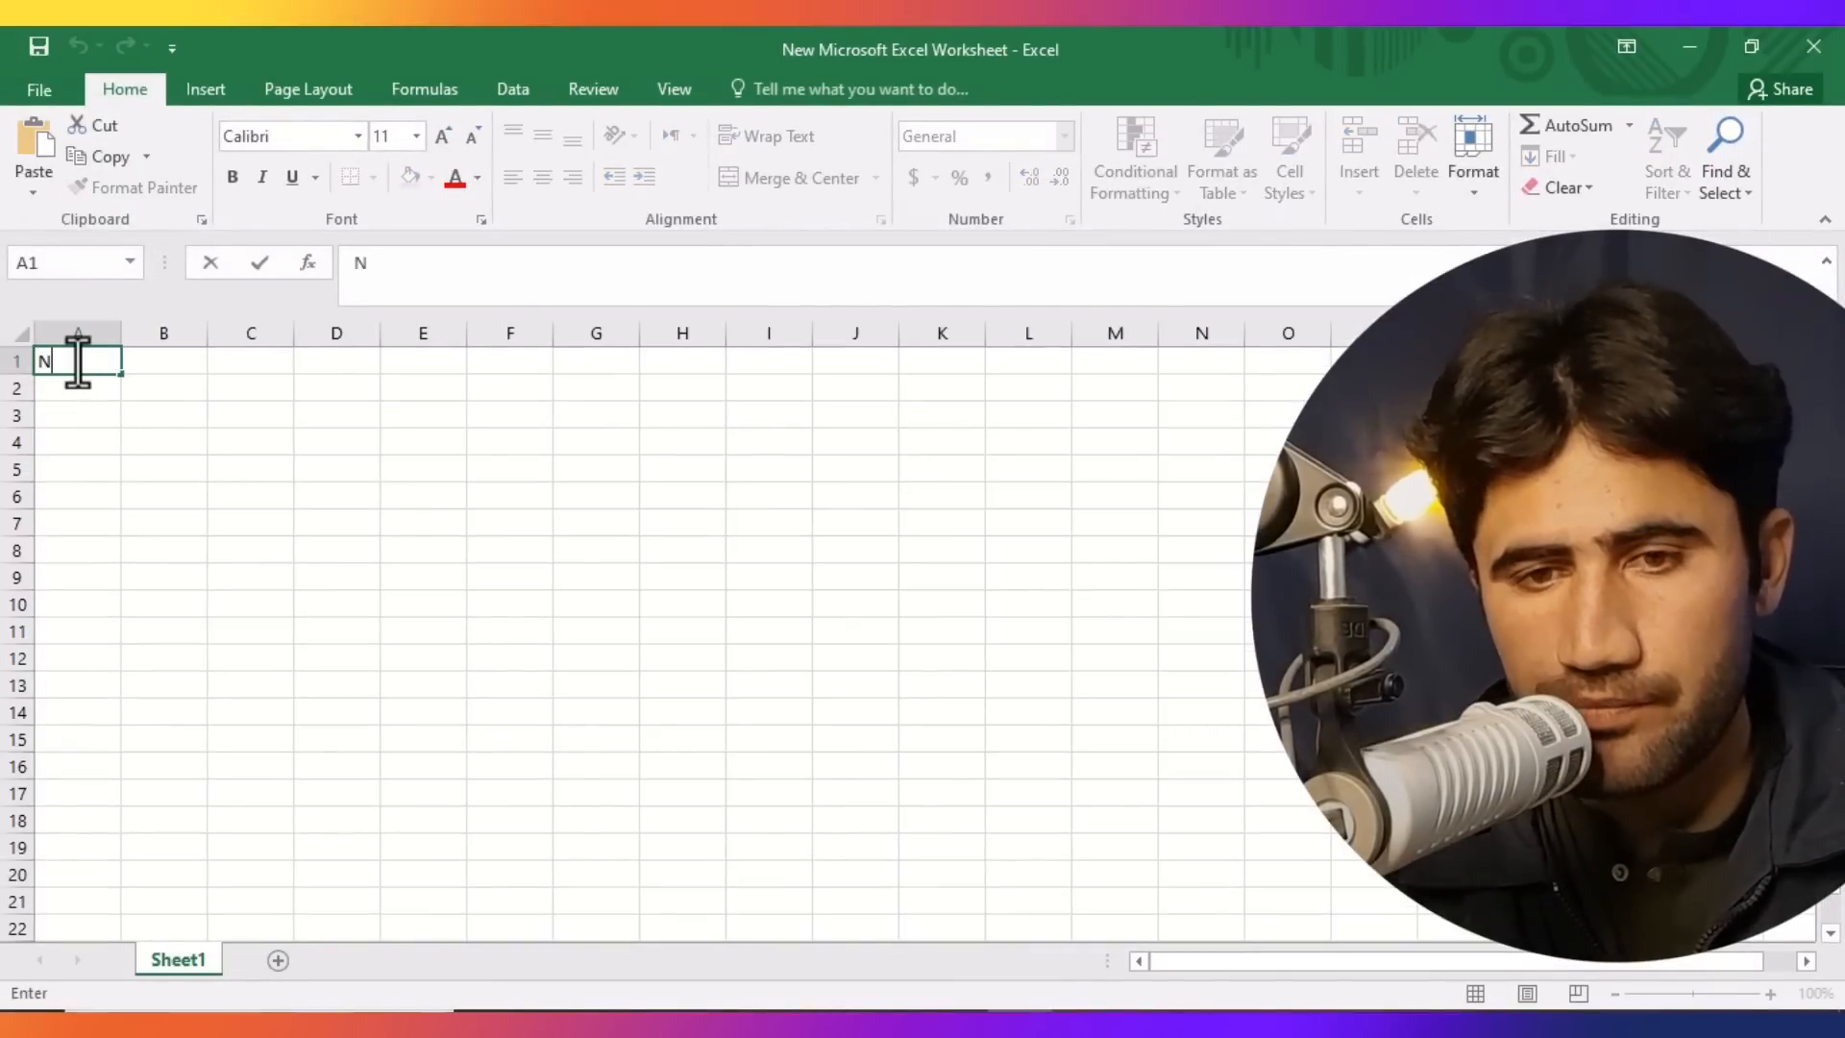
pyautogui.press('Tab')
pyautogui.write('email')
pyautogui.press('Tab')
pyautogui.write('number')
pyautogui.press('Tab')
pyautogui.write('address')
pyautogui.press('Tab')
pyautogui.write('website')
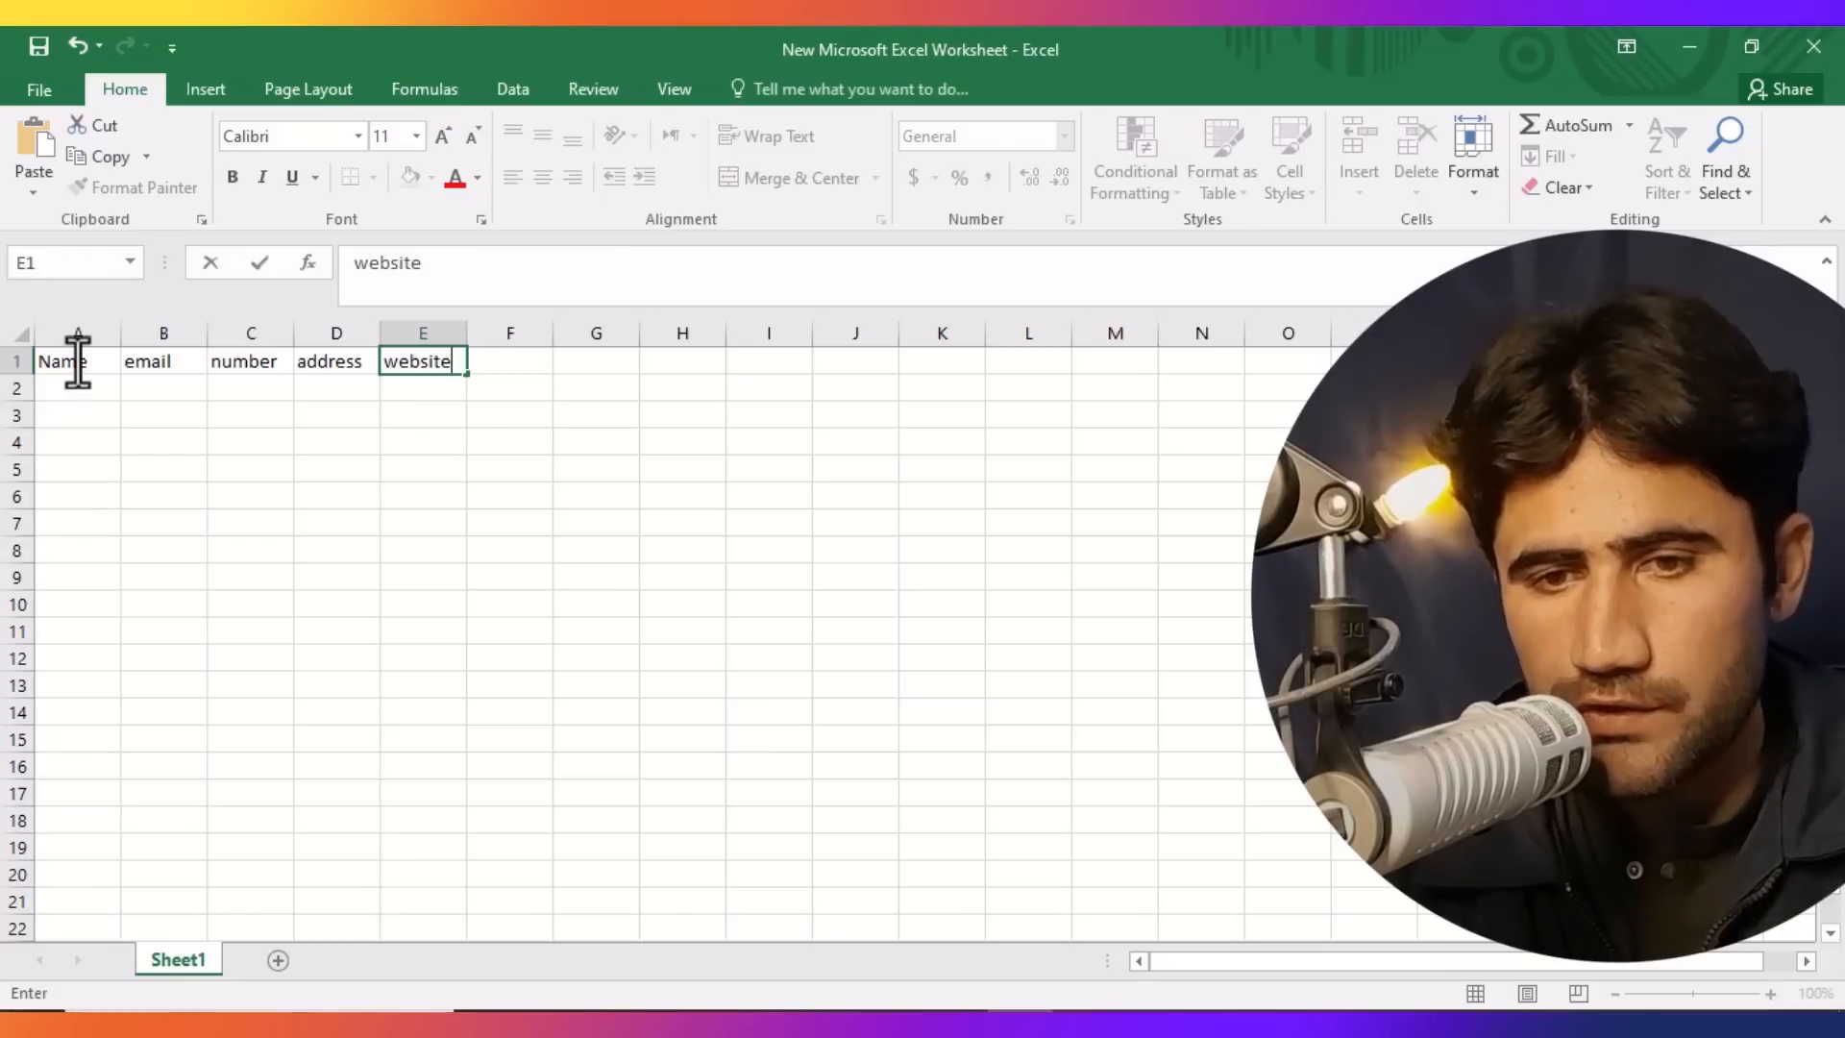
# Widen the email column.
pyautogui.click(194, 574)
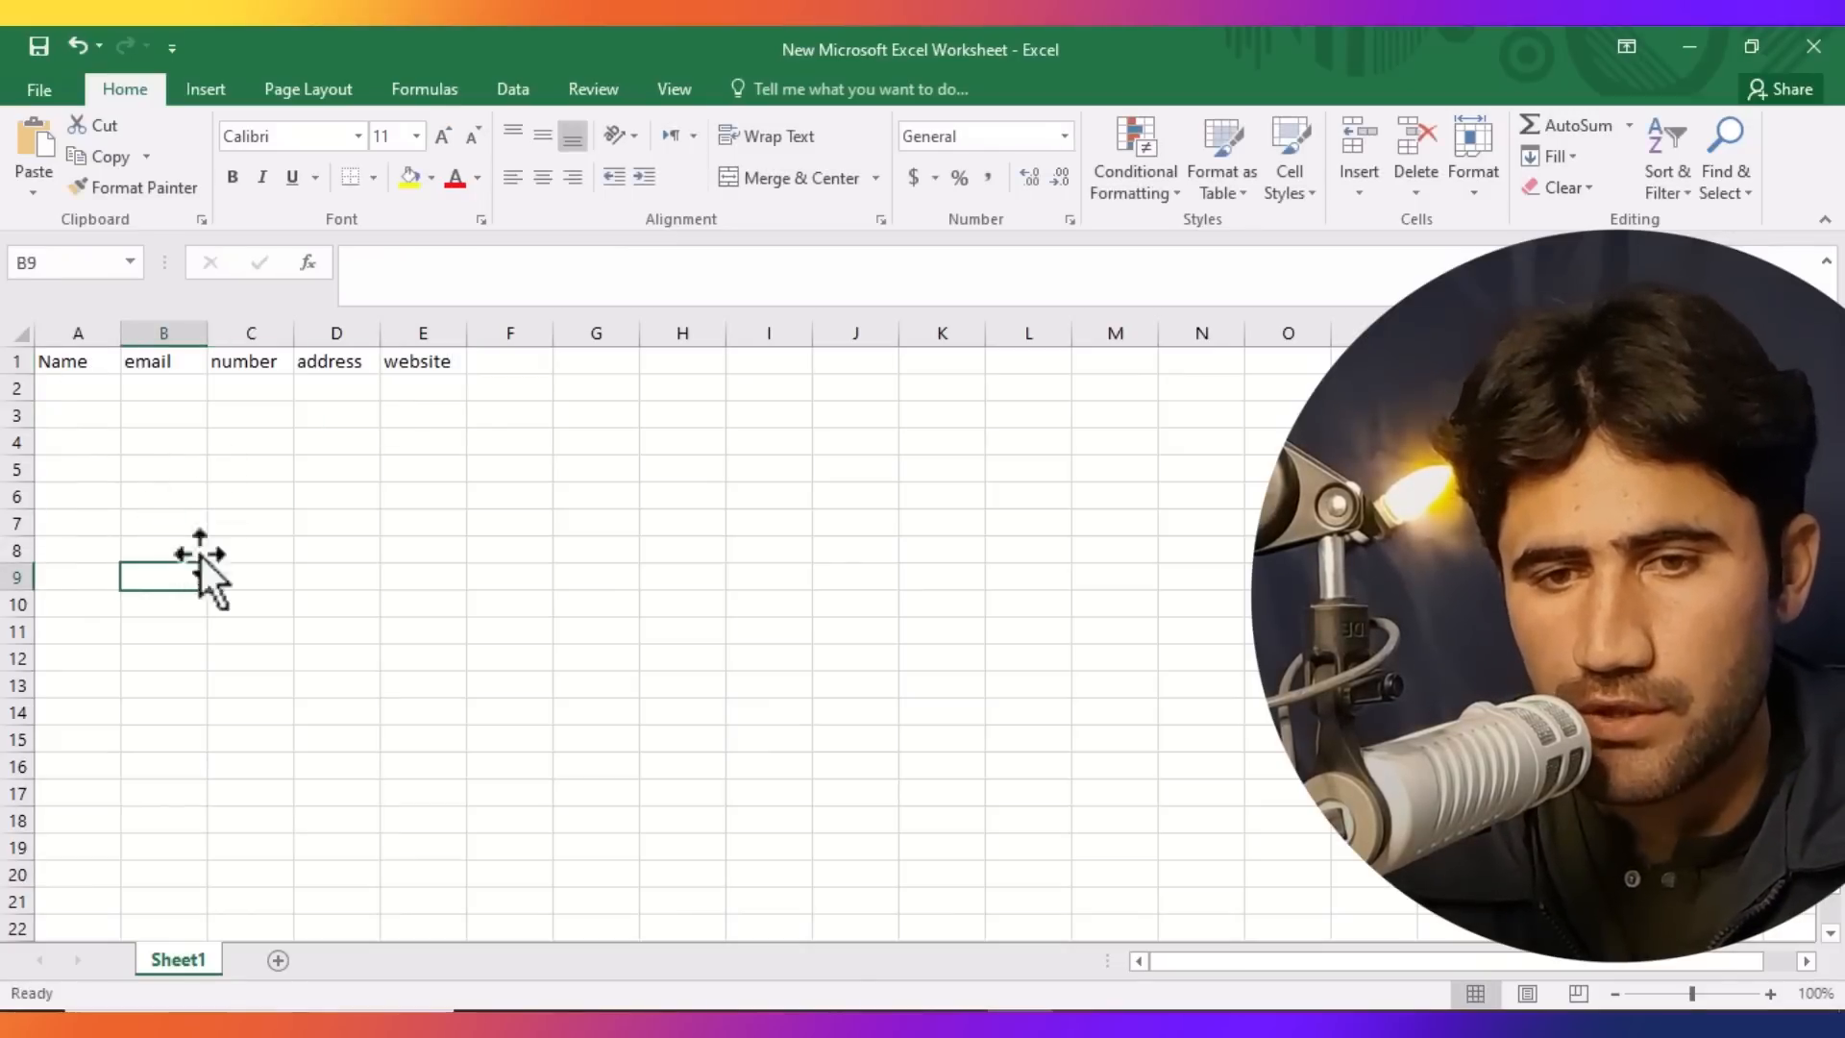
pyautogui.moveTo(208, 332); pyautogui.dragTo(243, 332)
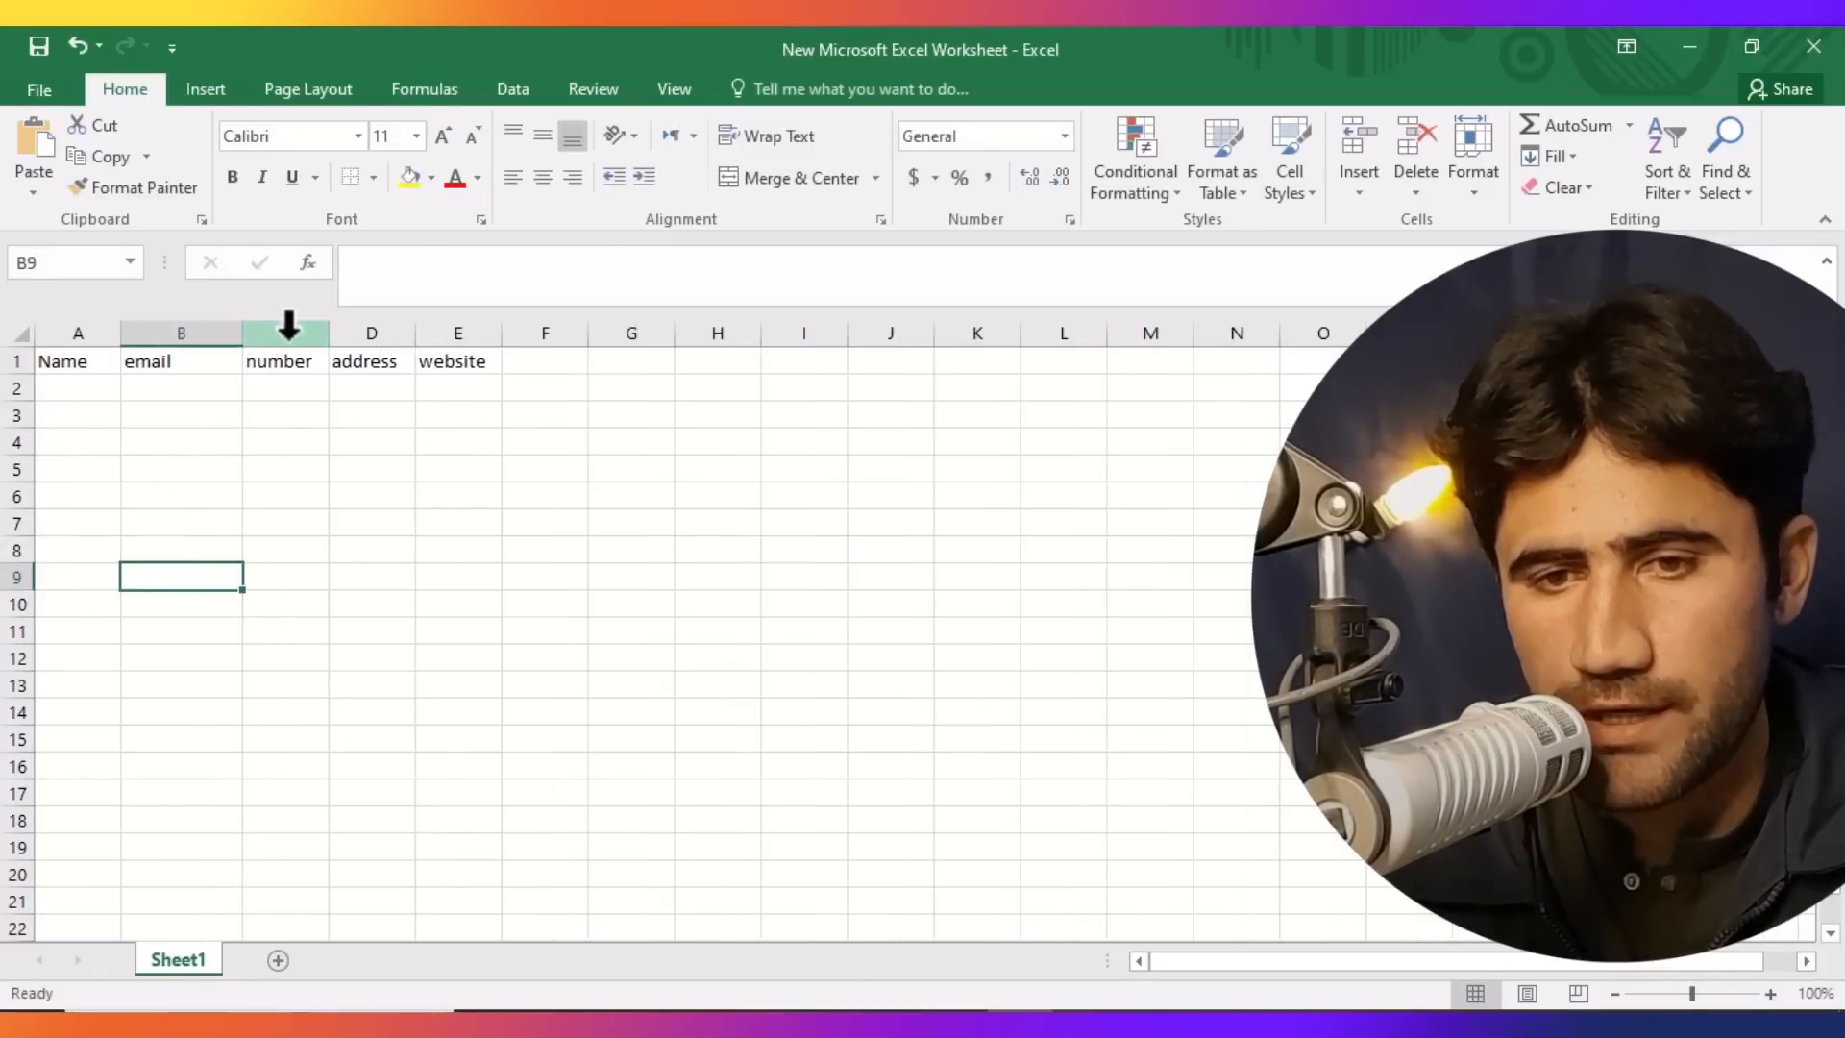
# Format the header row as bold with a larger font and a yellow fill.
pyautogui.click(19, 361)
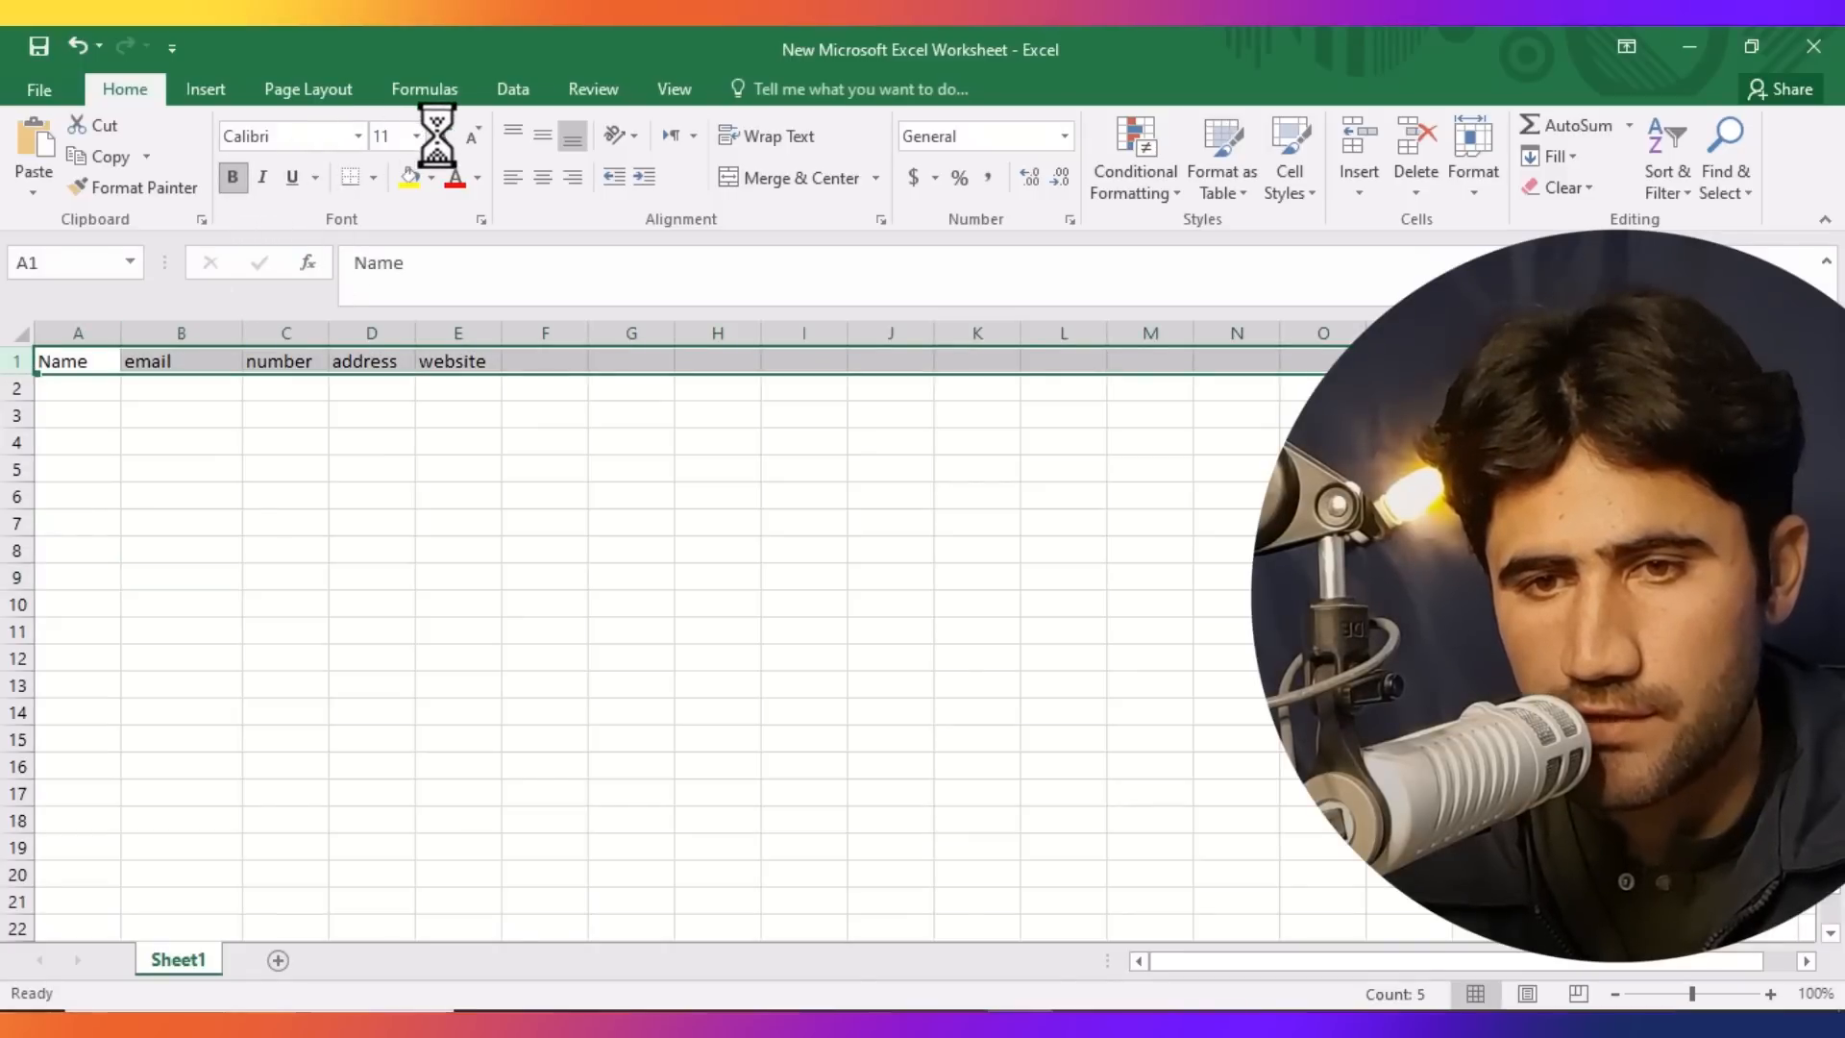
pyautogui.hotkey('ctrl', 'b')
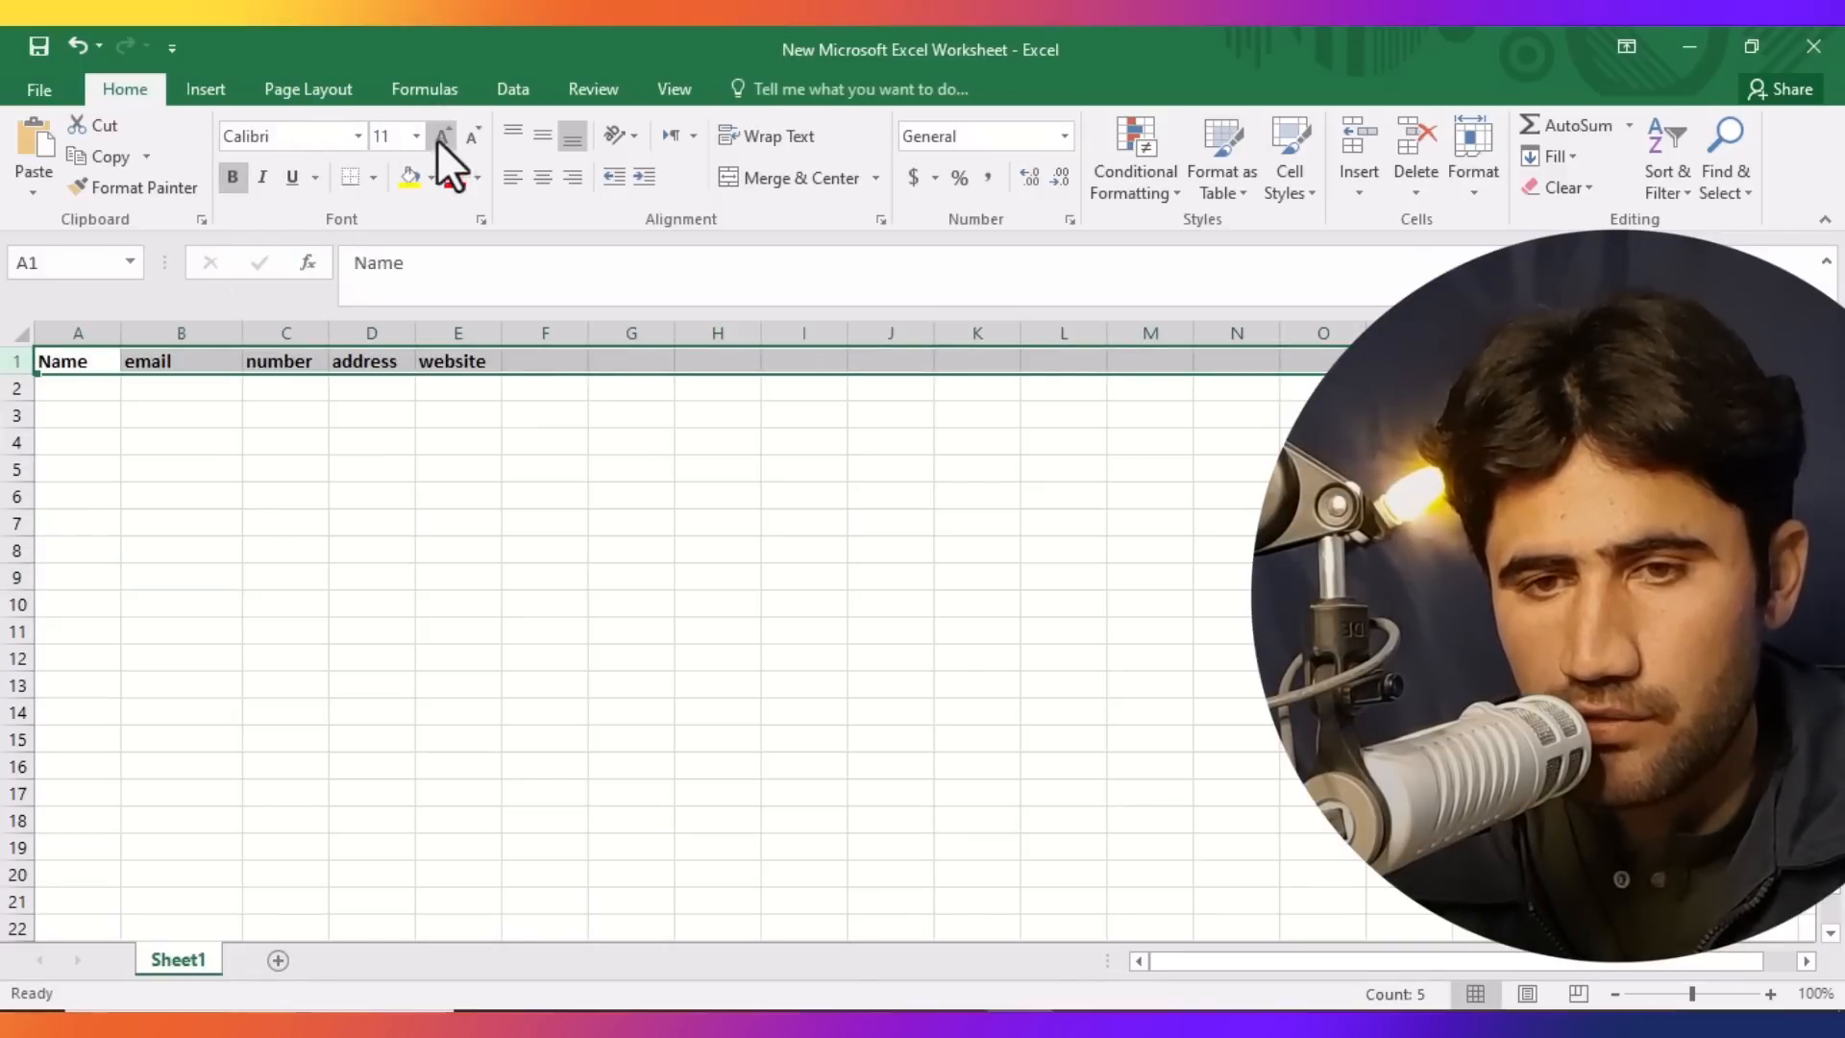
pyautogui.click(438, 136)
pyautogui.click(438, 136)
pyautogui.click(438, 135)
pyautogui.click(407, 179)
pyautogui.click(459, 588)
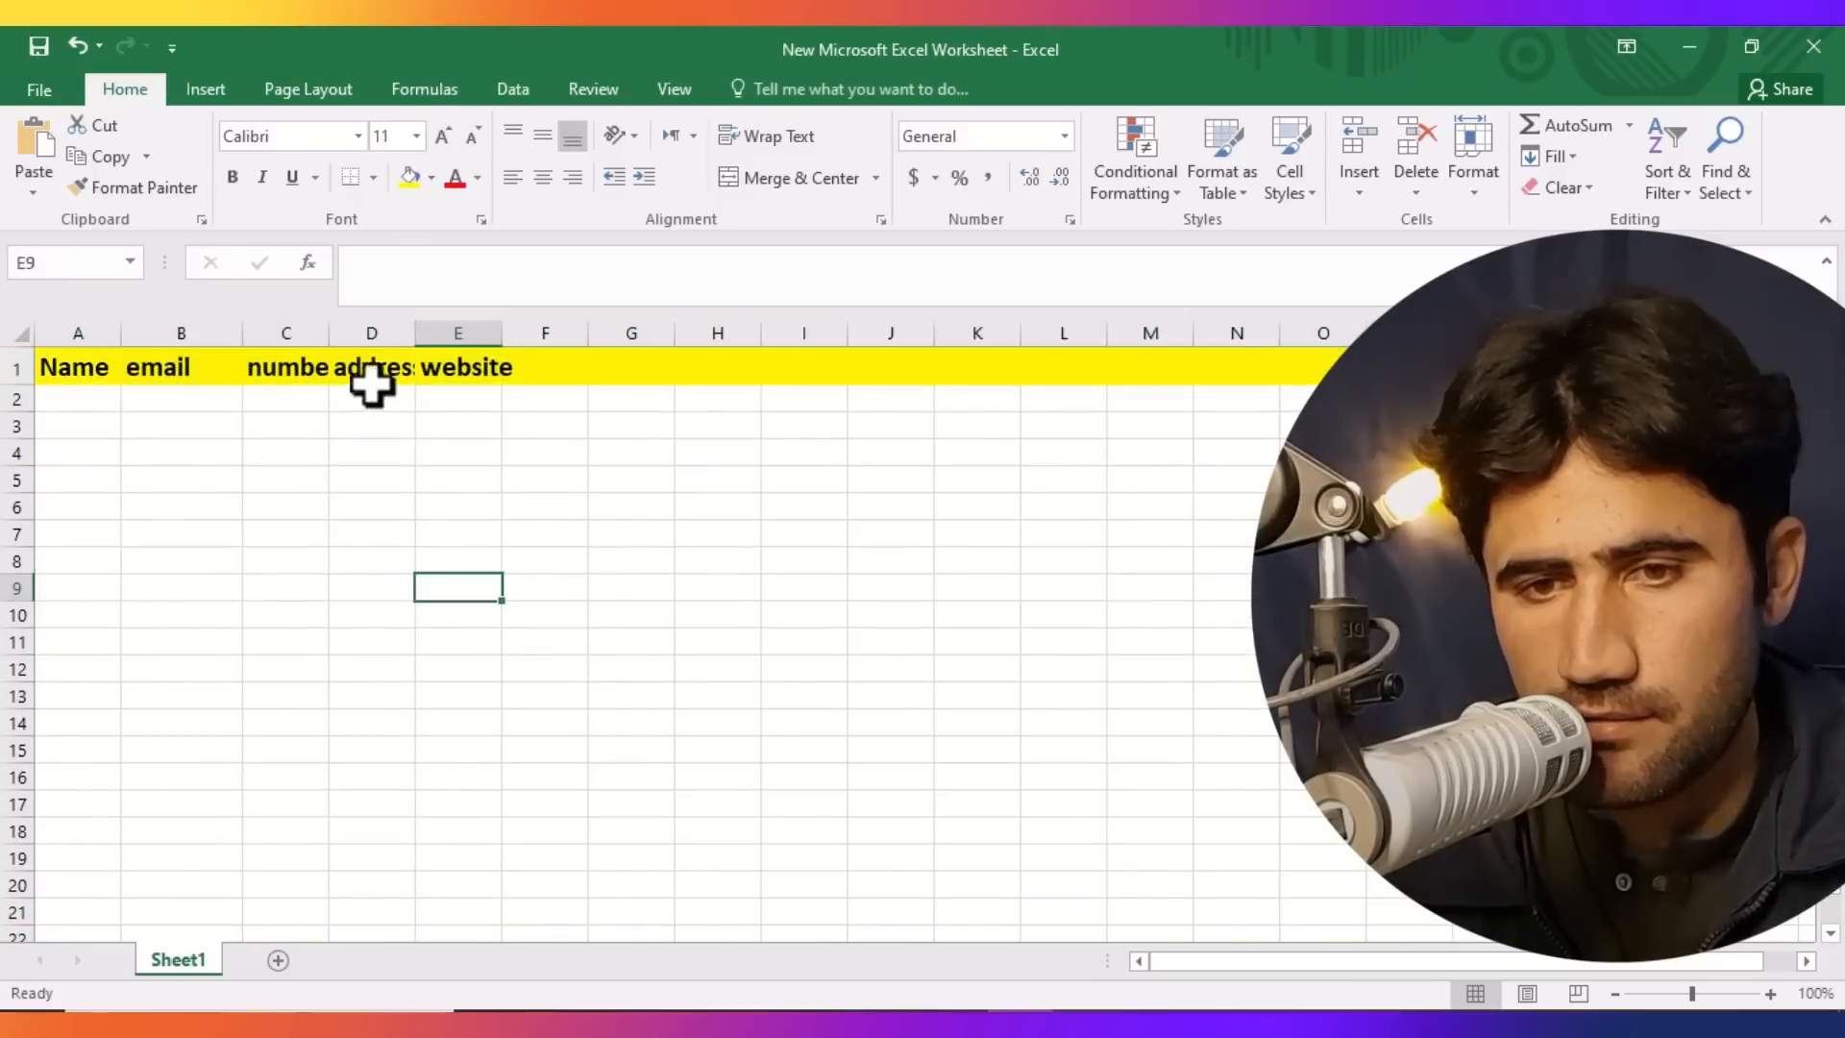
# Widen the number and address columns.
pyautogui.moveTo(328, 334); pyautogui.dragTo(634, 538)
pyautogui.click(441, 367)
pyautogui.click(765, 557)
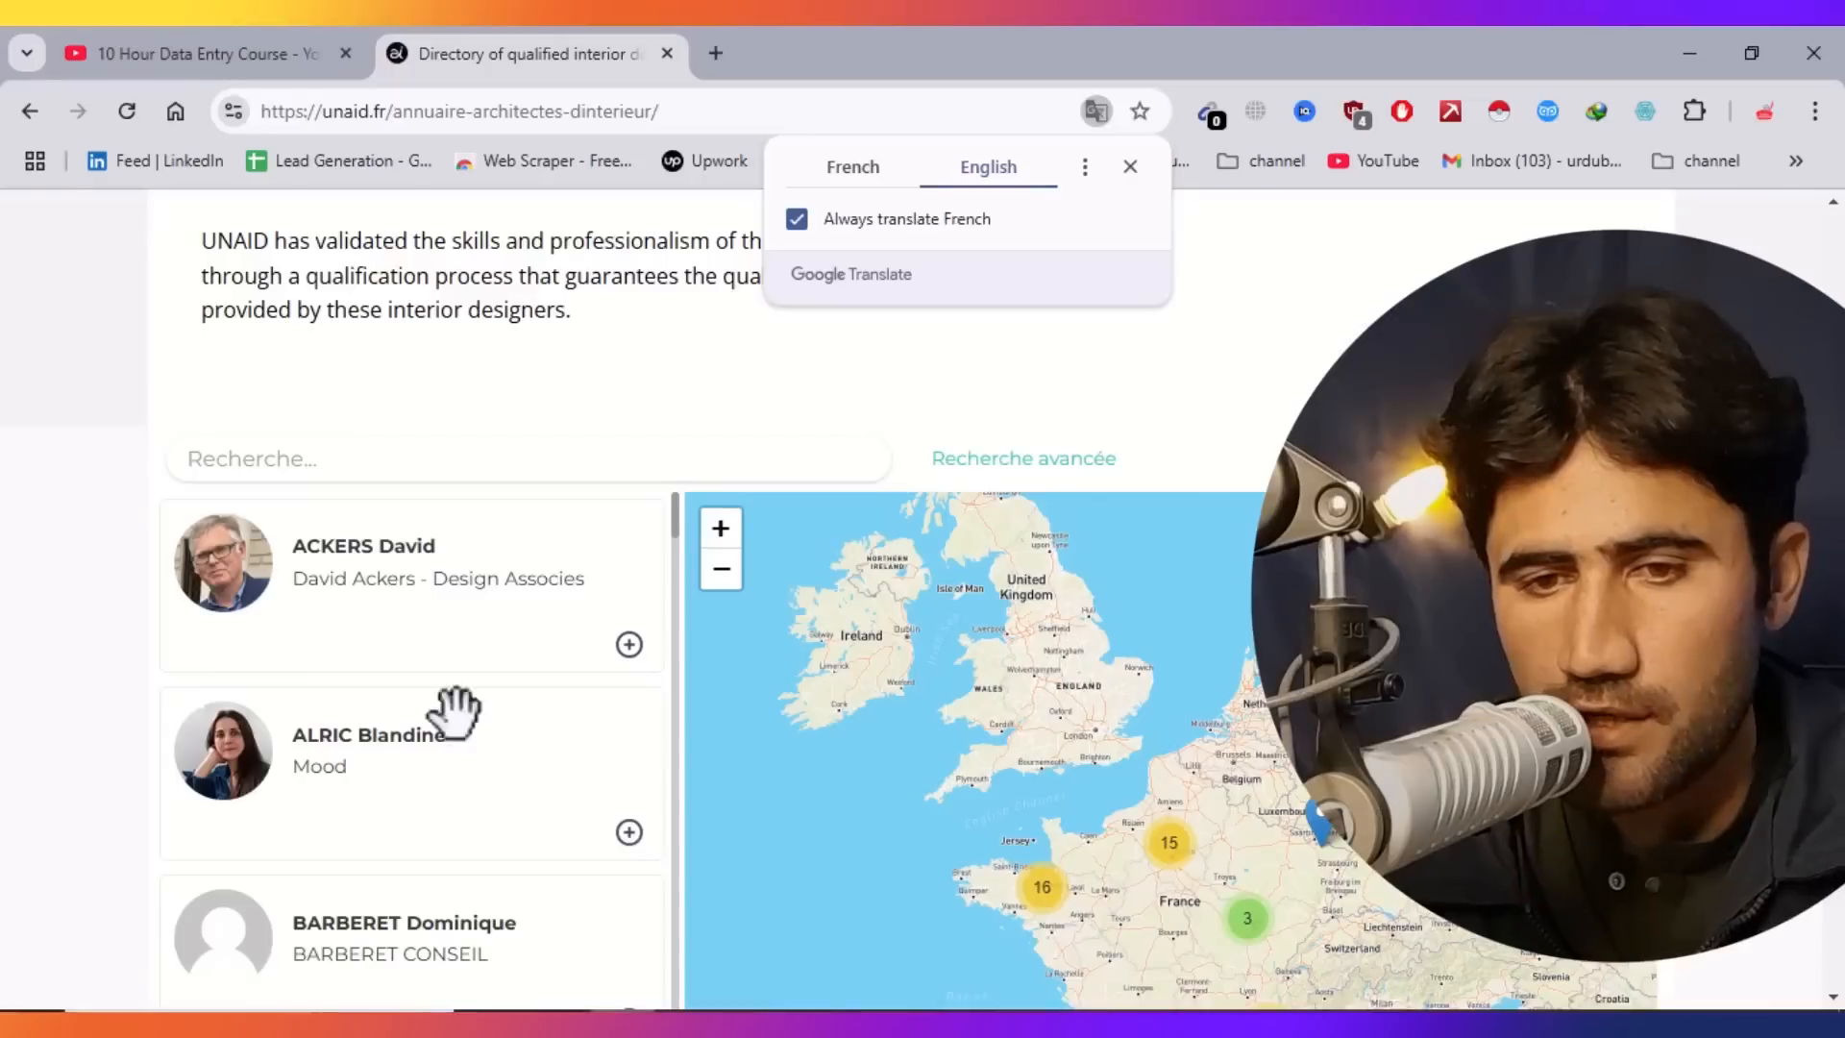
# Open the first architect's profile in the directory and copy their name.
pyautogui.click(338, 564)
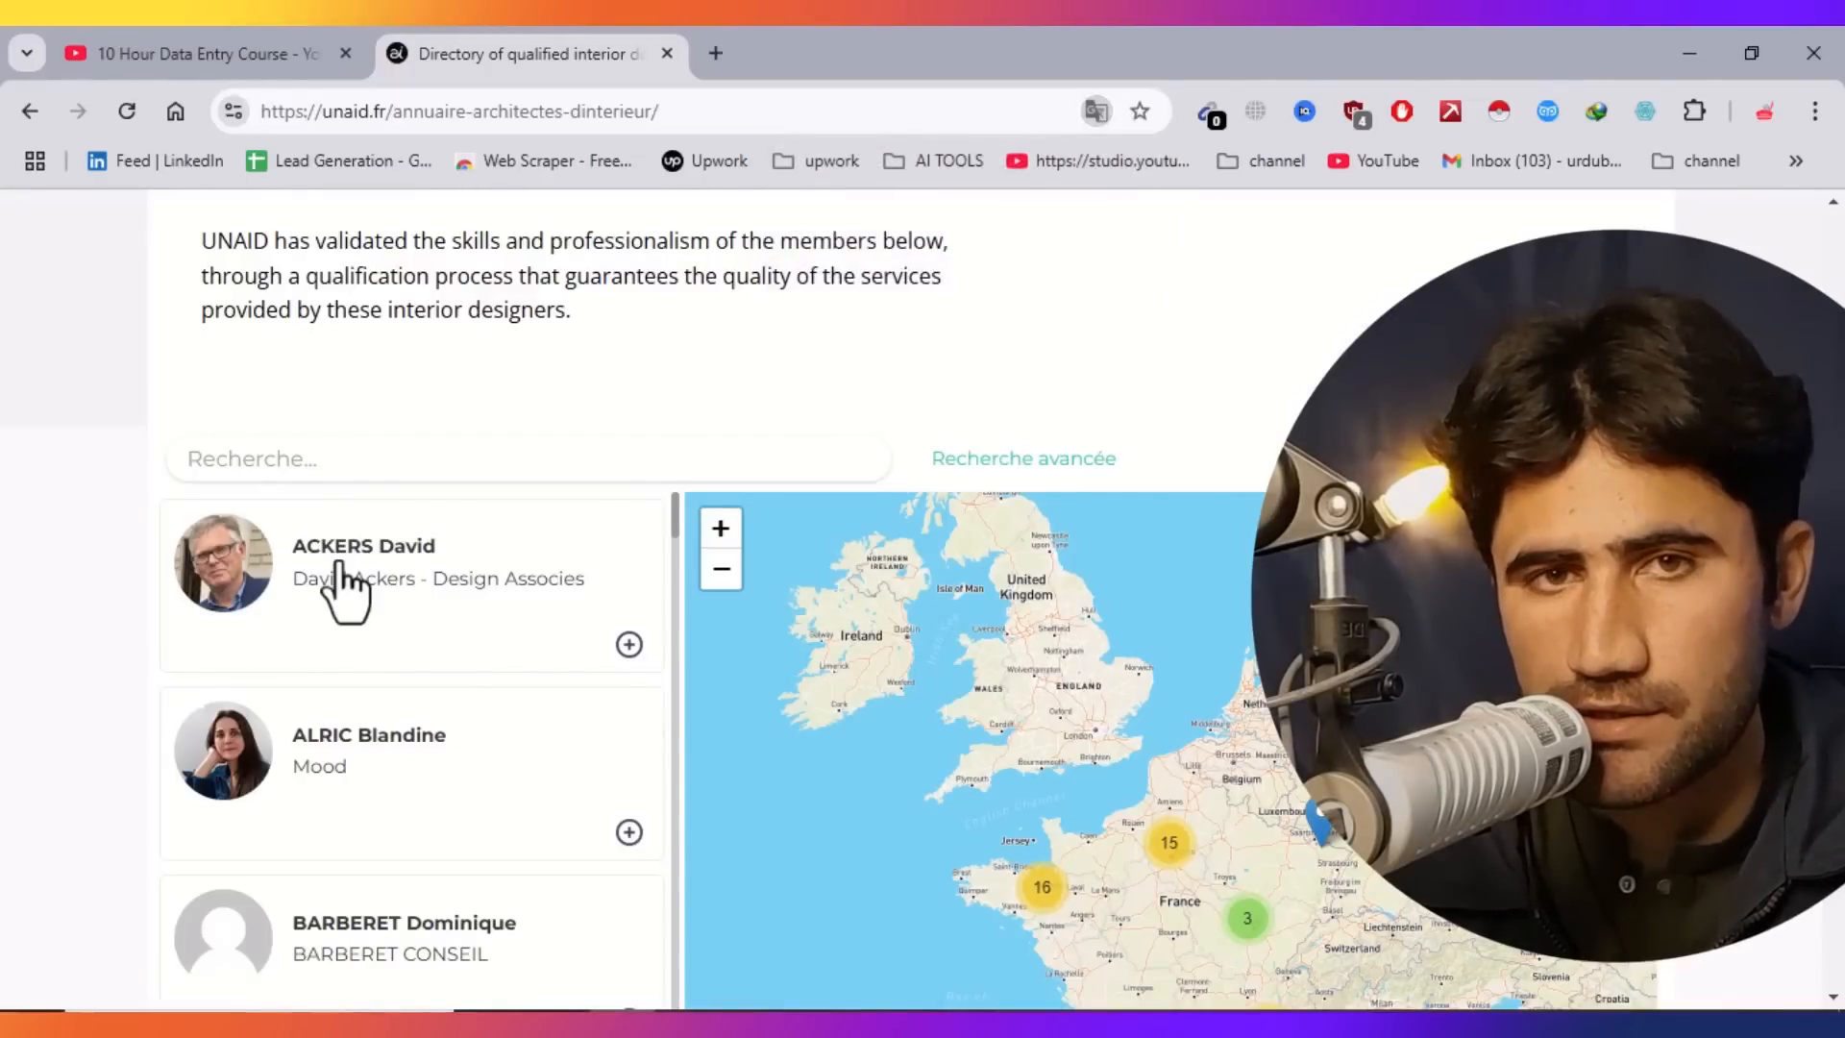
pyautogui.click(344, 588)
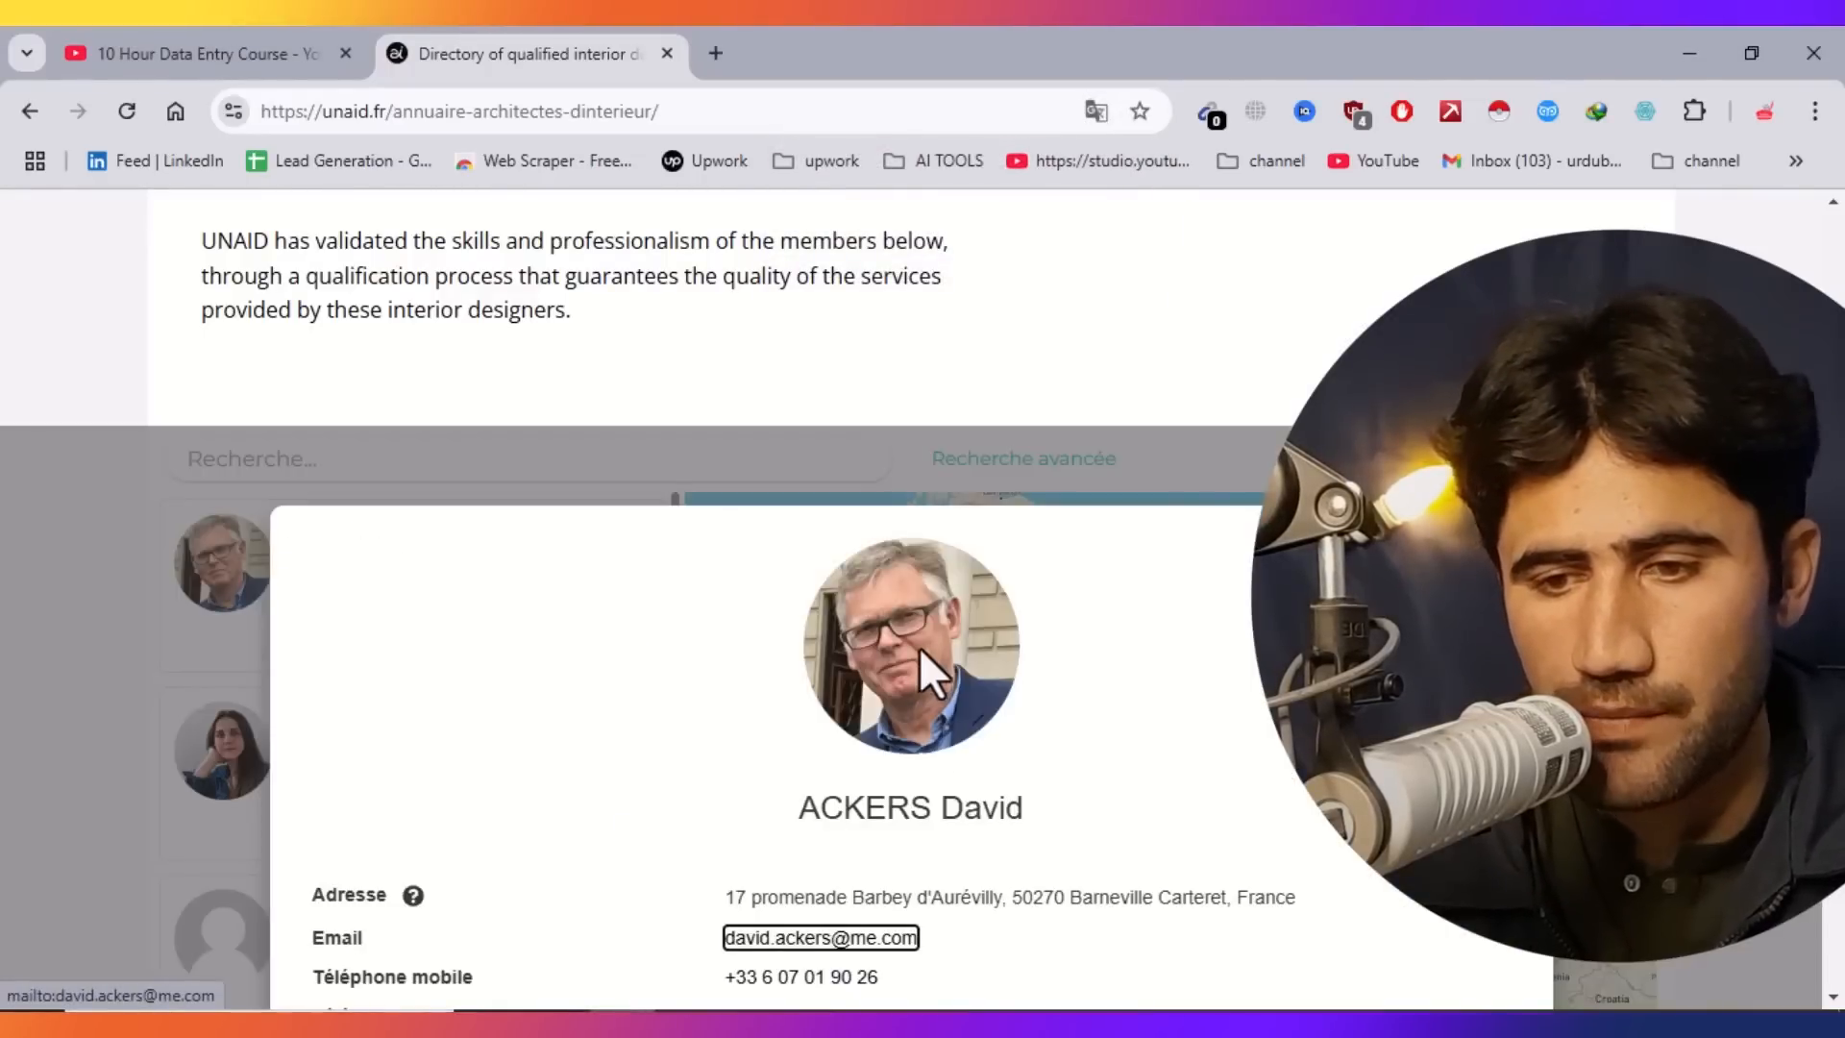
pyautogui.moveTo(1022, 810); pyautogui.dragTo(784, 807)
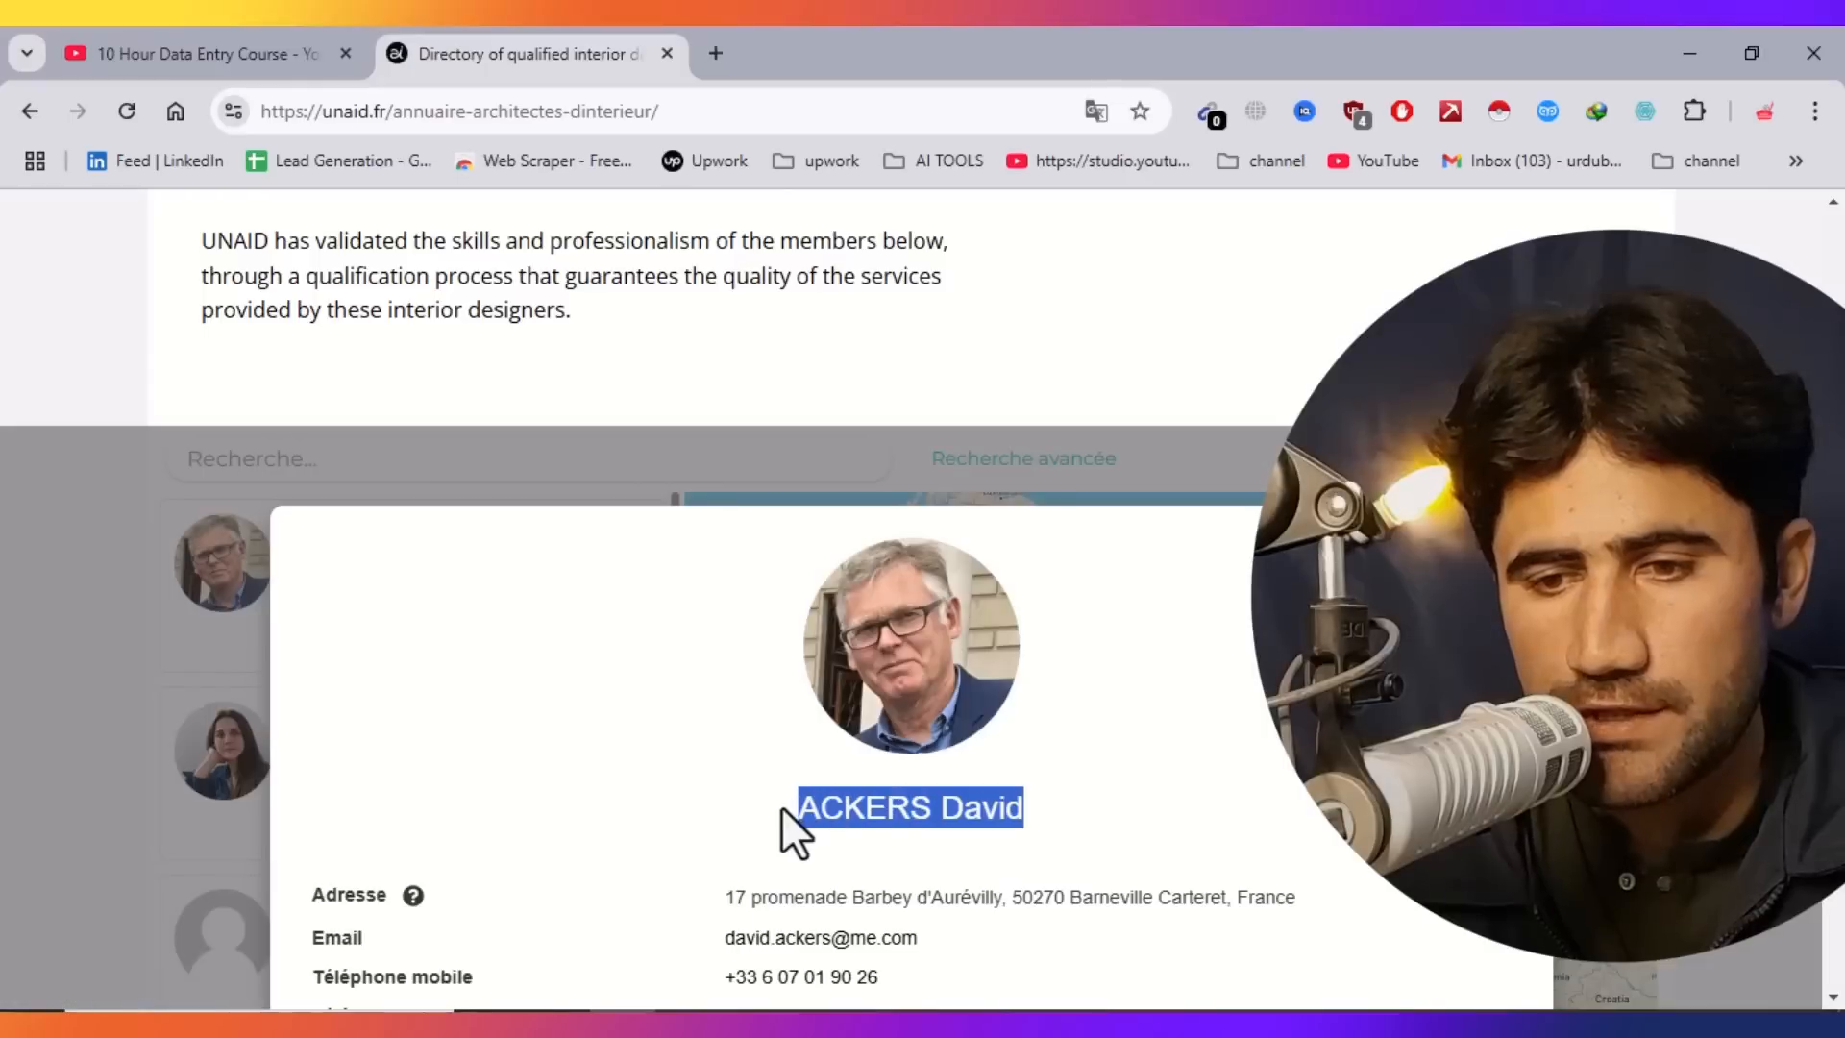
pyautogui.rightClick(839, 810)
pyautogui.click(906, 348)
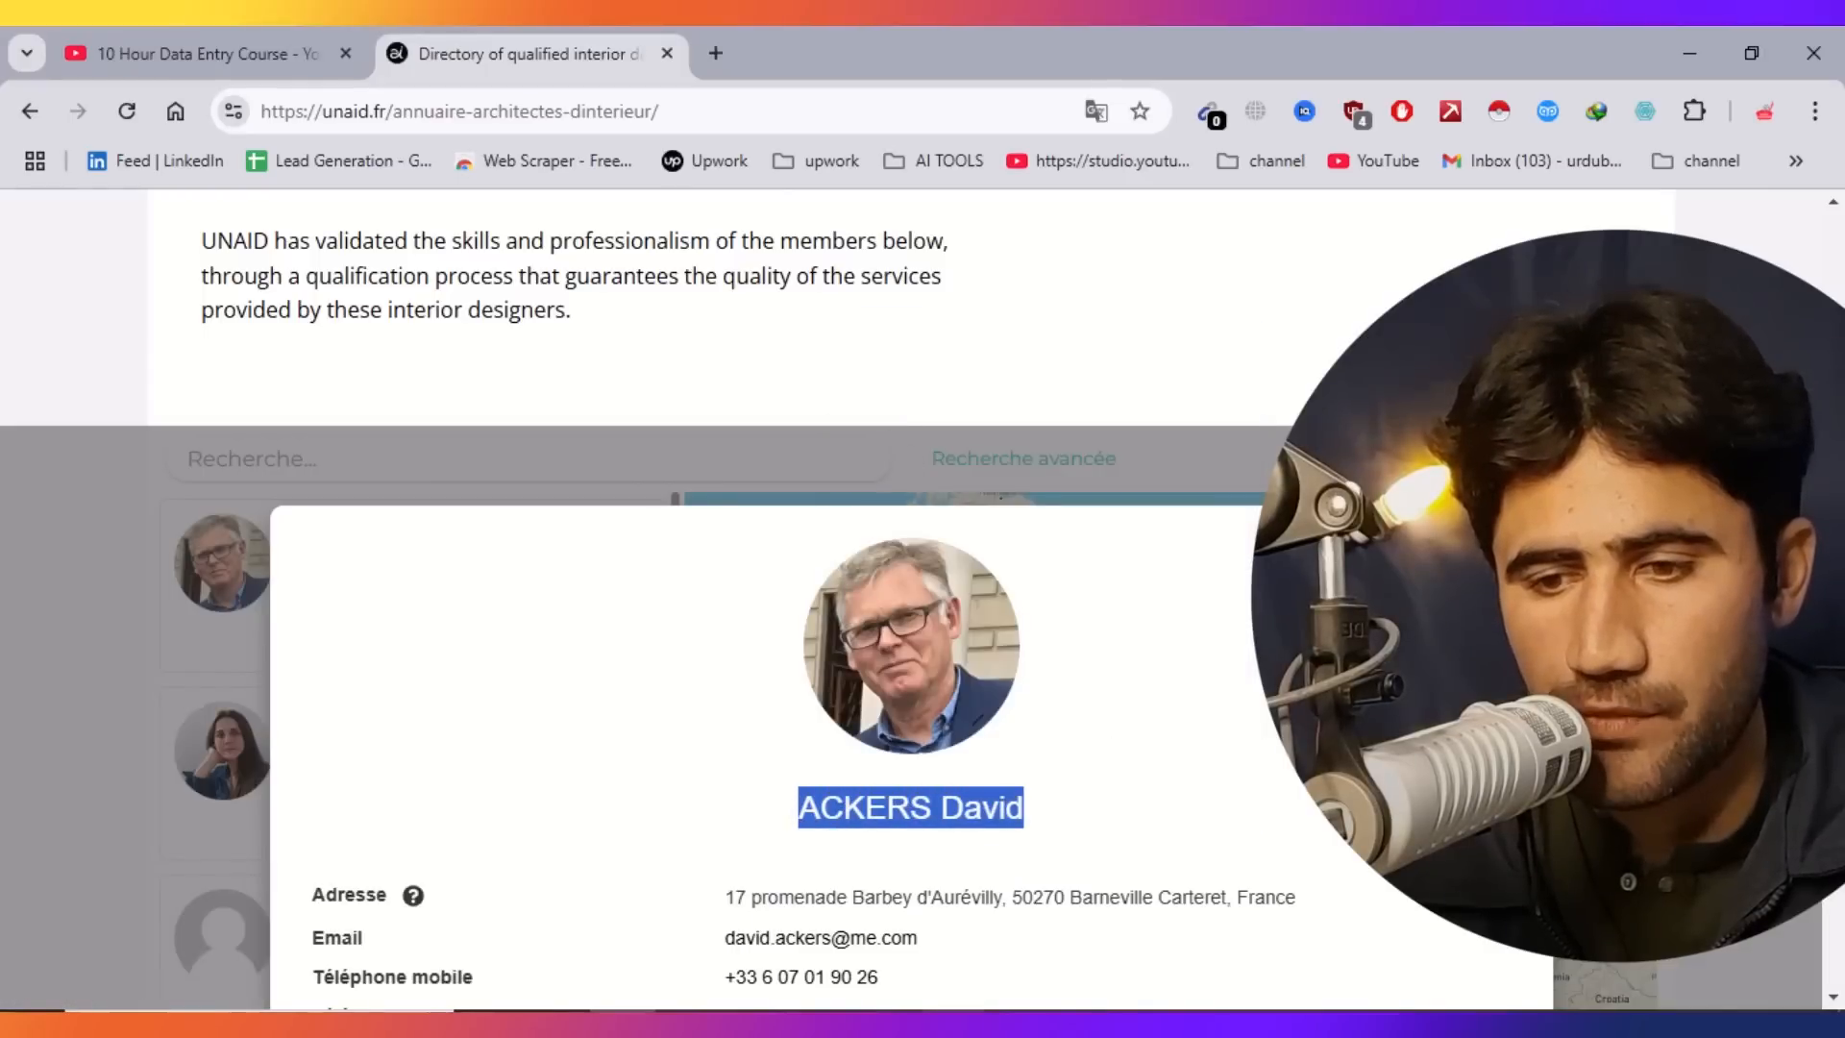
# Paste the architect's name into cell A2.
pyautogui.hotkey('alt', 'Tab')
pyautogui.click(83, 400)
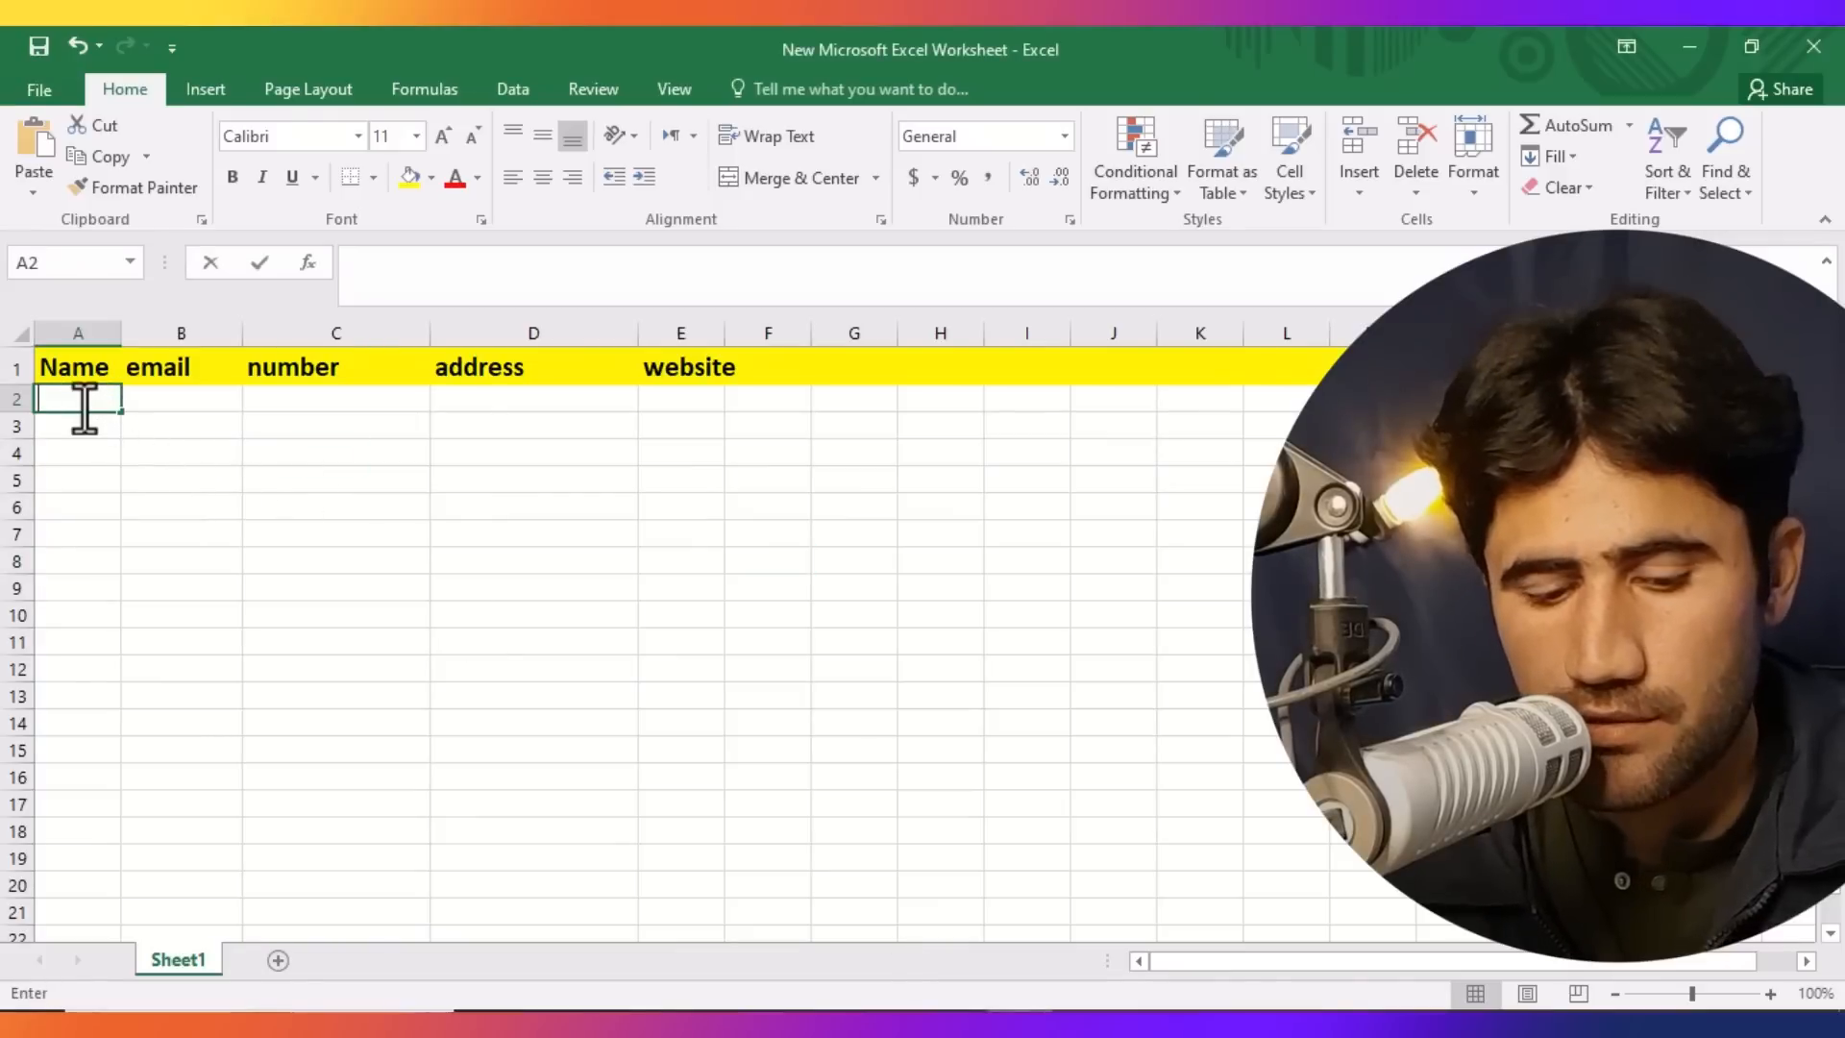
pyautogui.hotkey('ctrl', 'v')
pyautogui.click(453, 796)
# Copy the architect's address from the profile.
pyautogui.hotkey('alt', 'Tab')
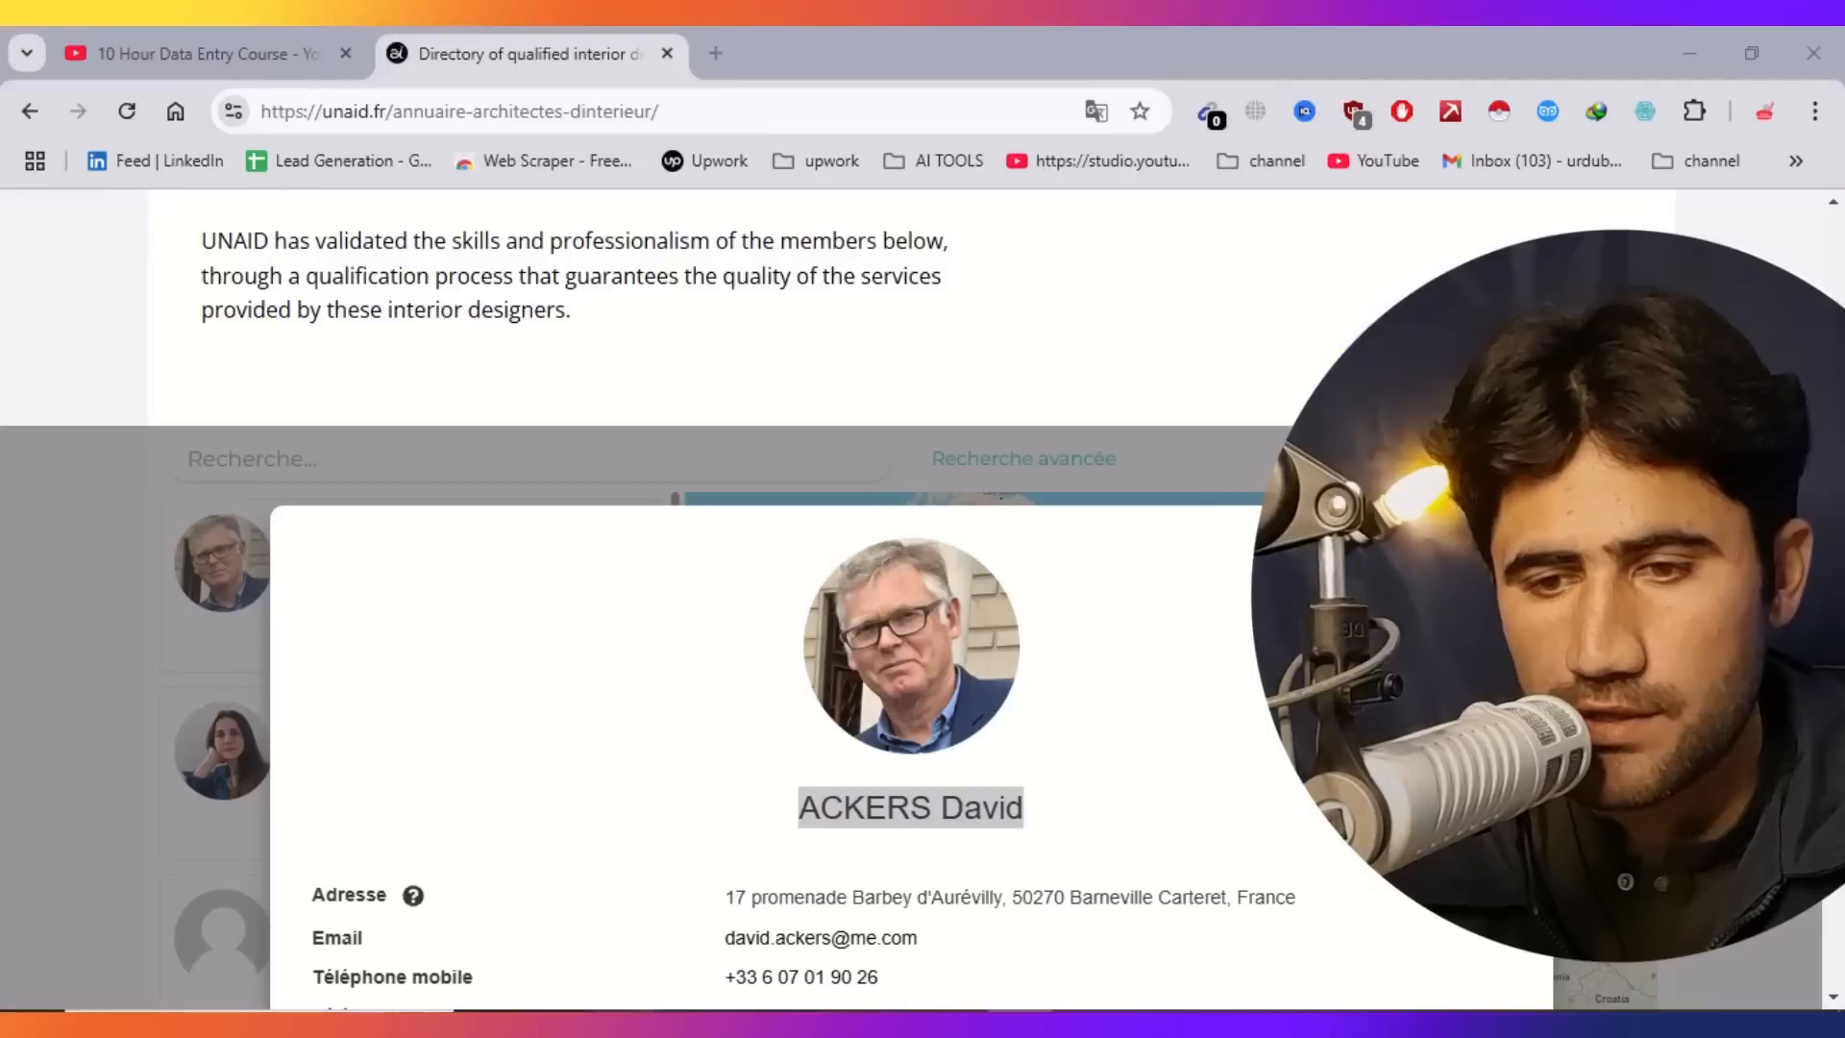
pyautogui.moveTo(1278, 903); pyautogui.dragTo(709, 922)
pyautogui.rightClick(764, 899)
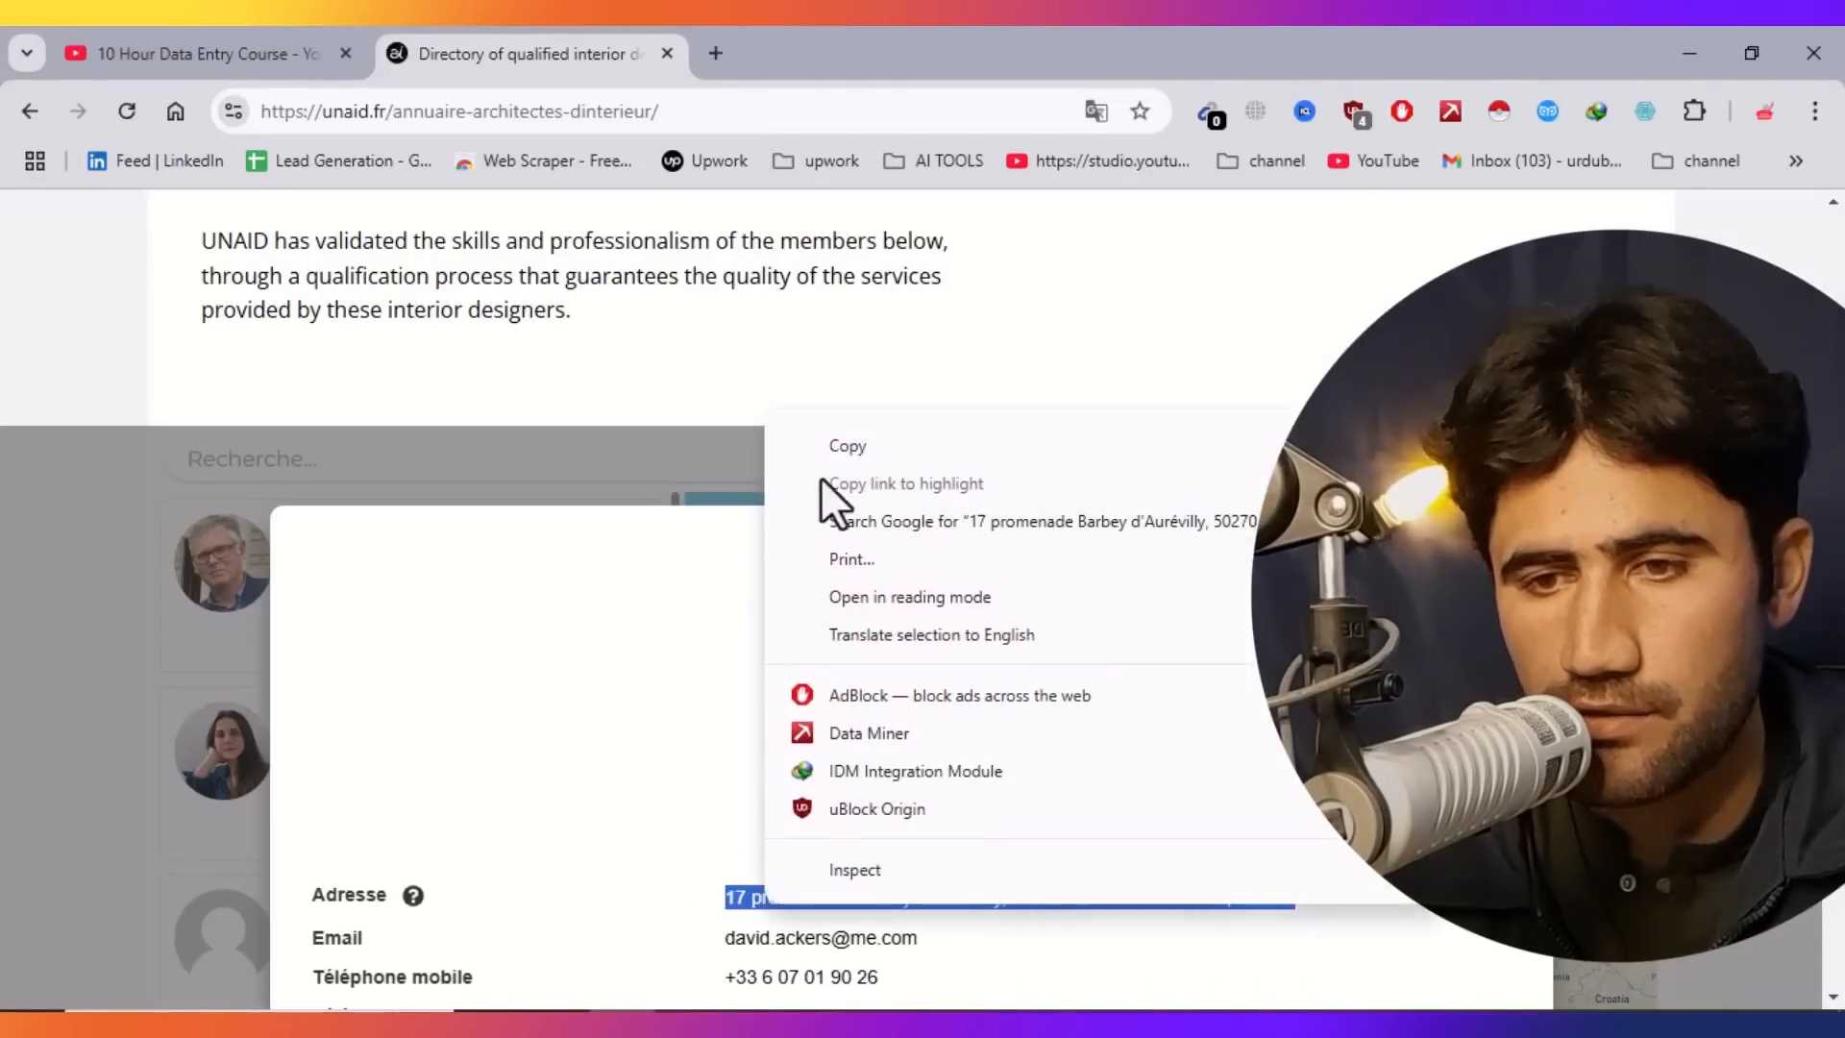
pyautogui.click(850, 446)
# Paste the address into cell D2.
pyautogui.hotkey('alt', 'Tab')
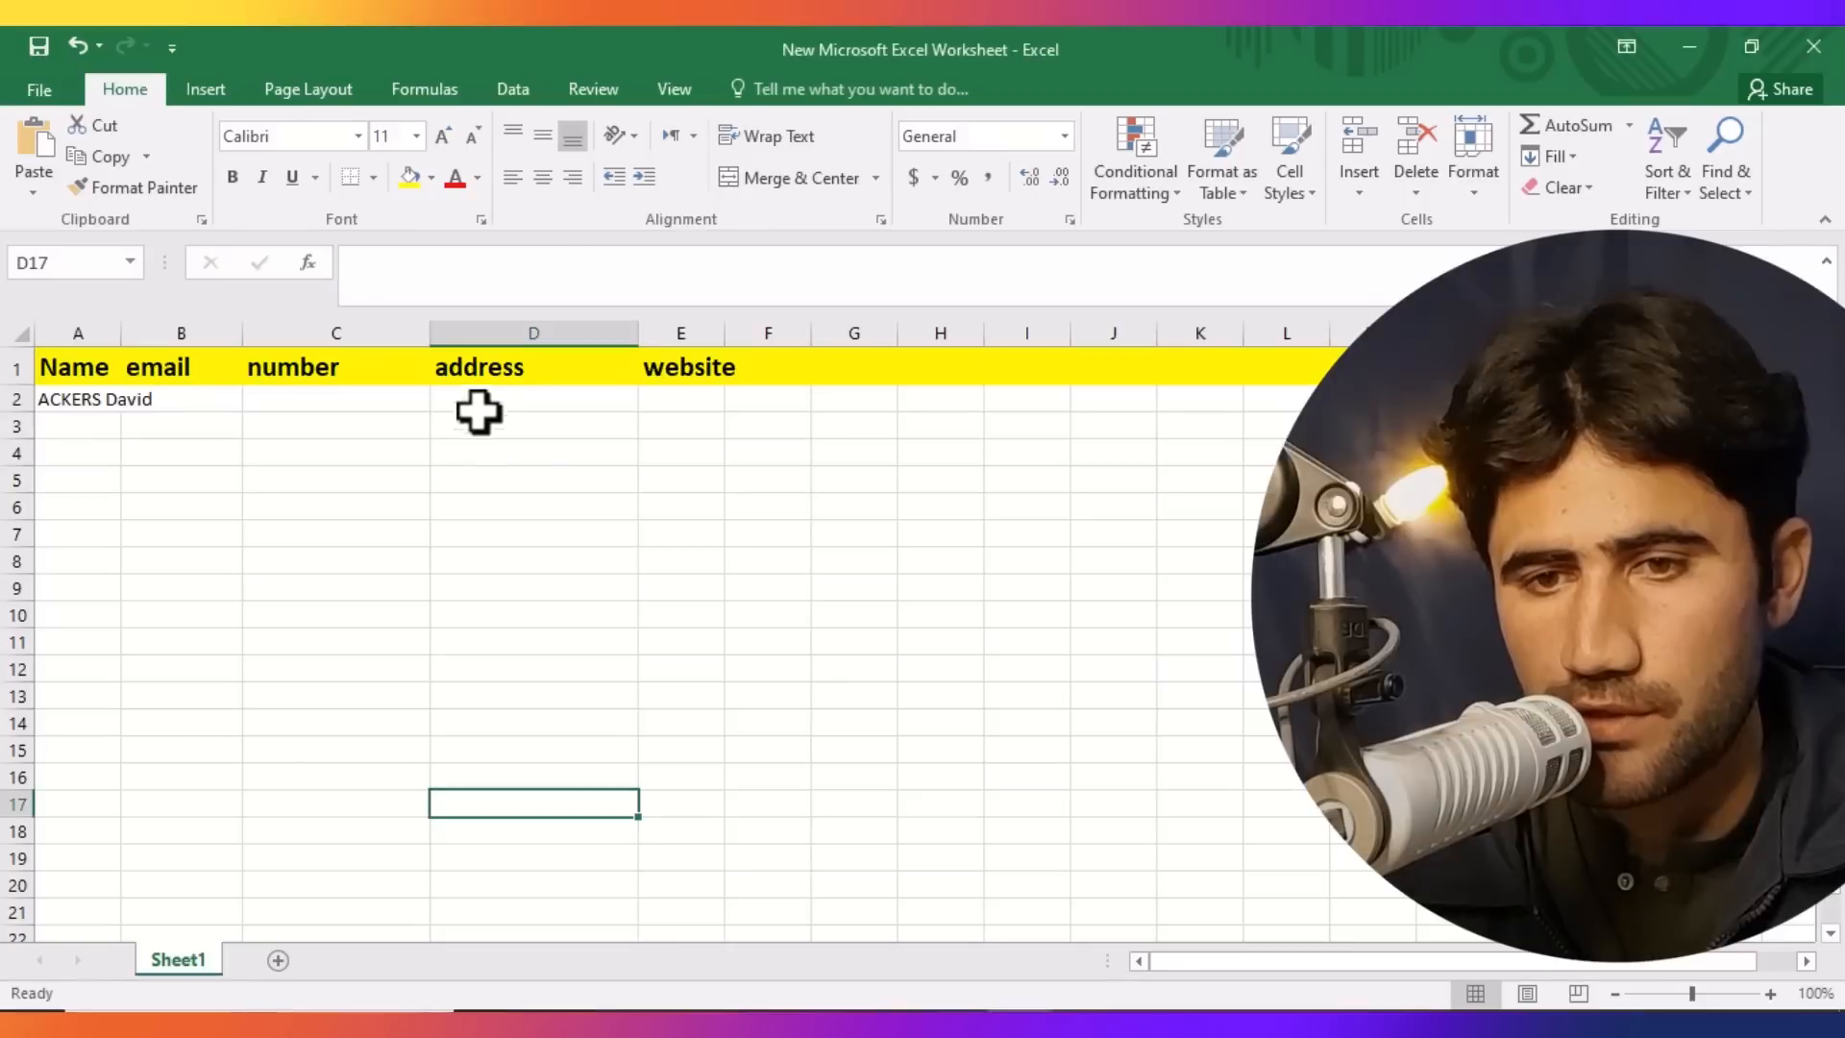
pyautogui.doubleClick(483, 399)
pyautogui.hotkey('ctrl', 'v')
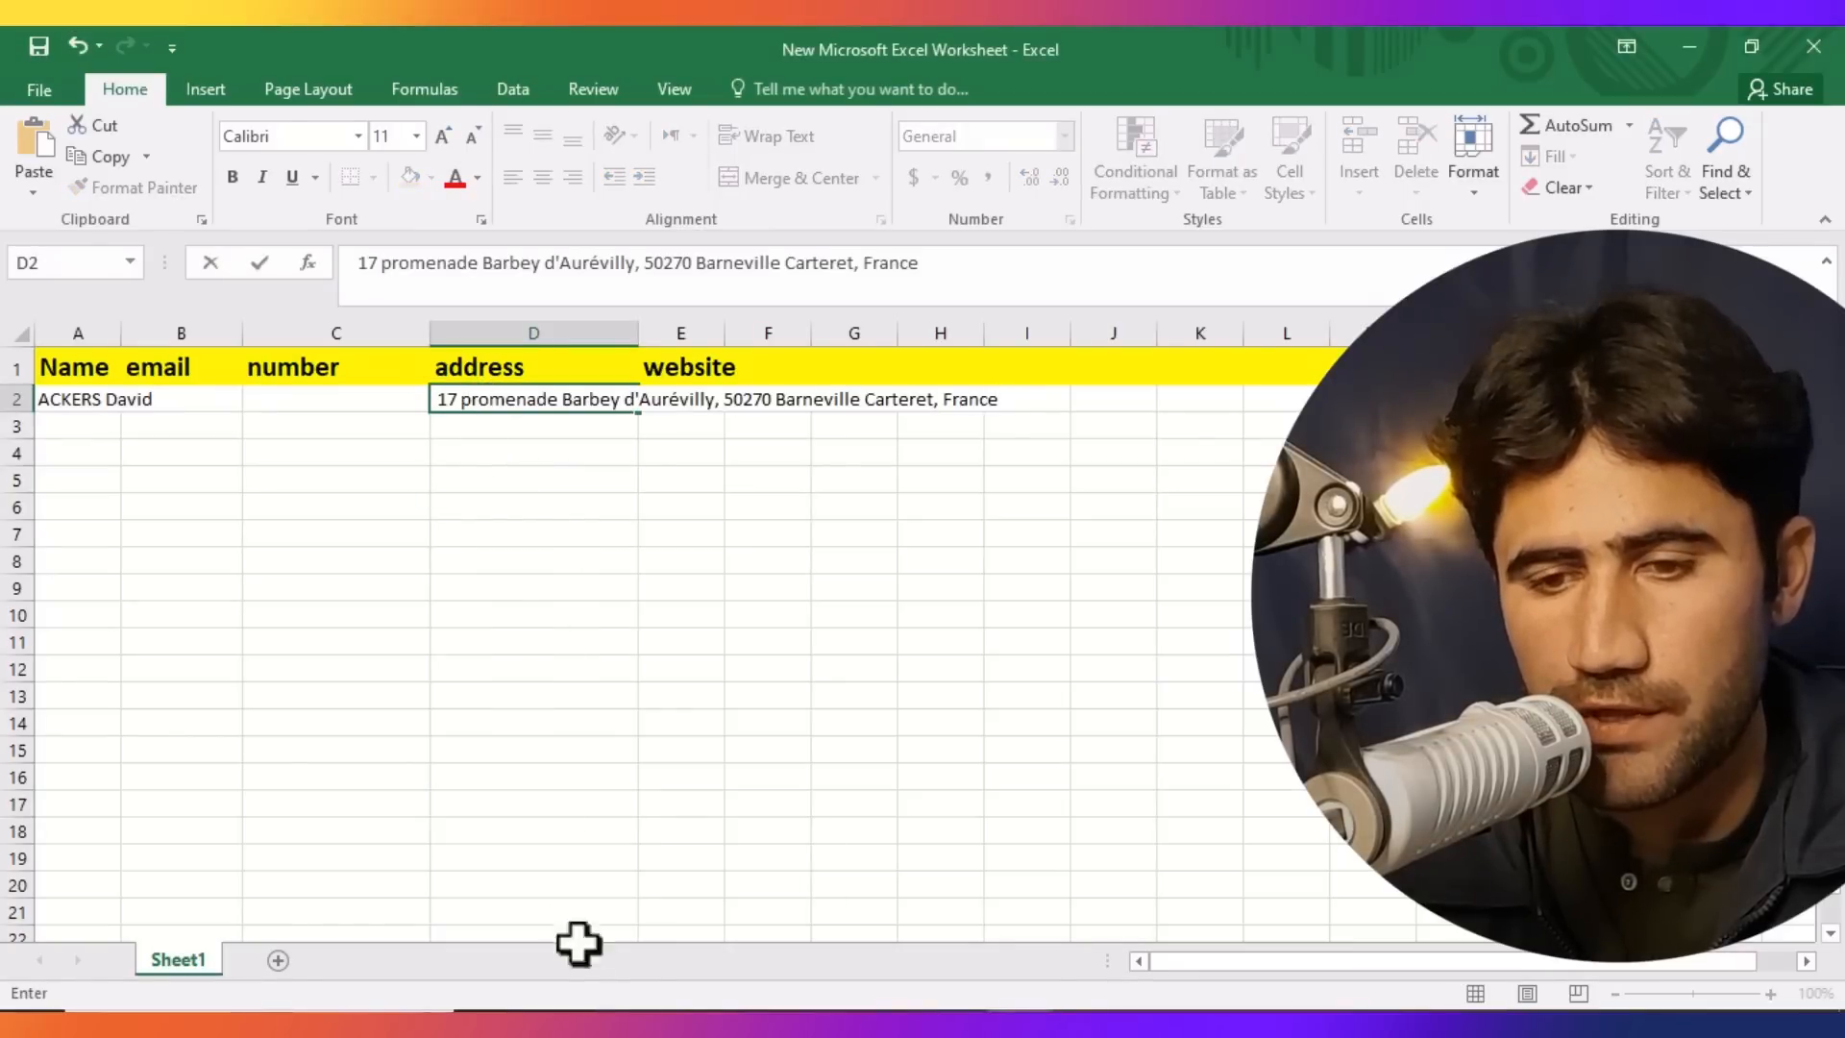
# Copy the architect's email address from the profile.
pyautogui.click(625, 1024)
pyautogui.scroll(-3, 1249, 749)
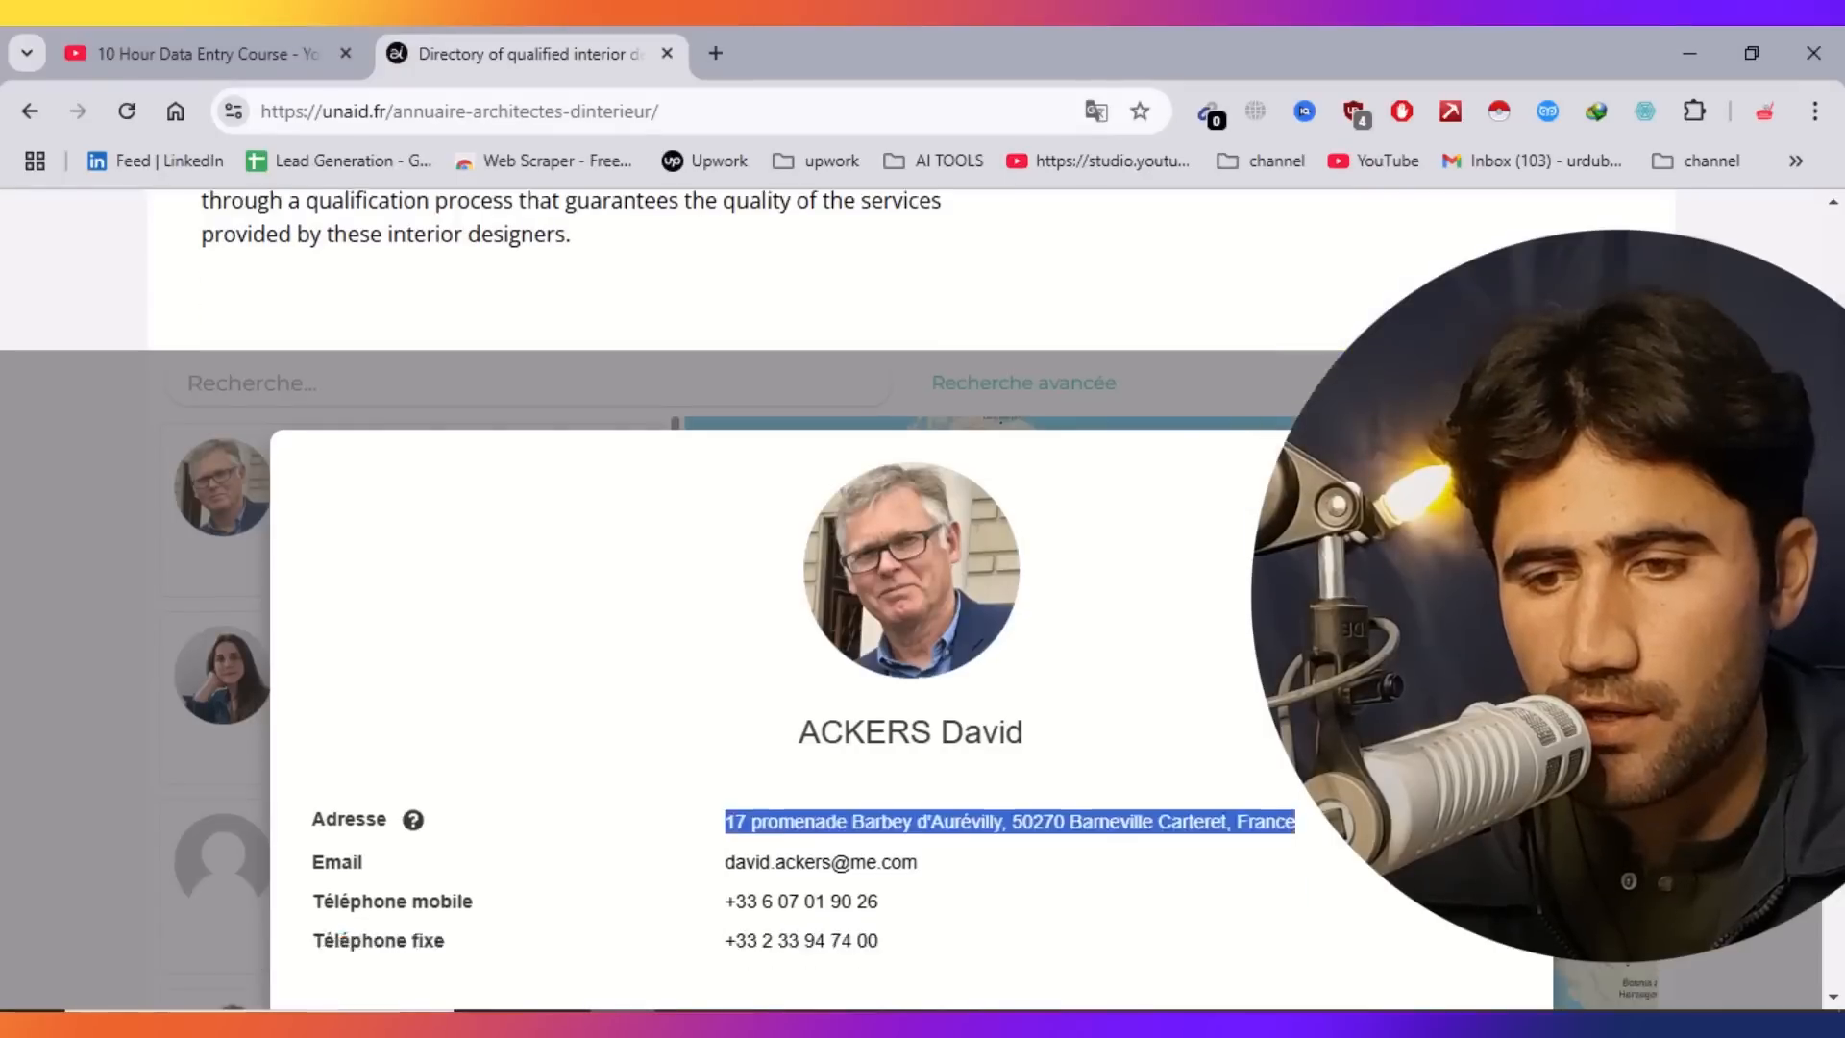
pyautogui.moveTo(919, 486); pyautogui.dragTo(717, 489)
pyautogui.rightClick(738, 492)
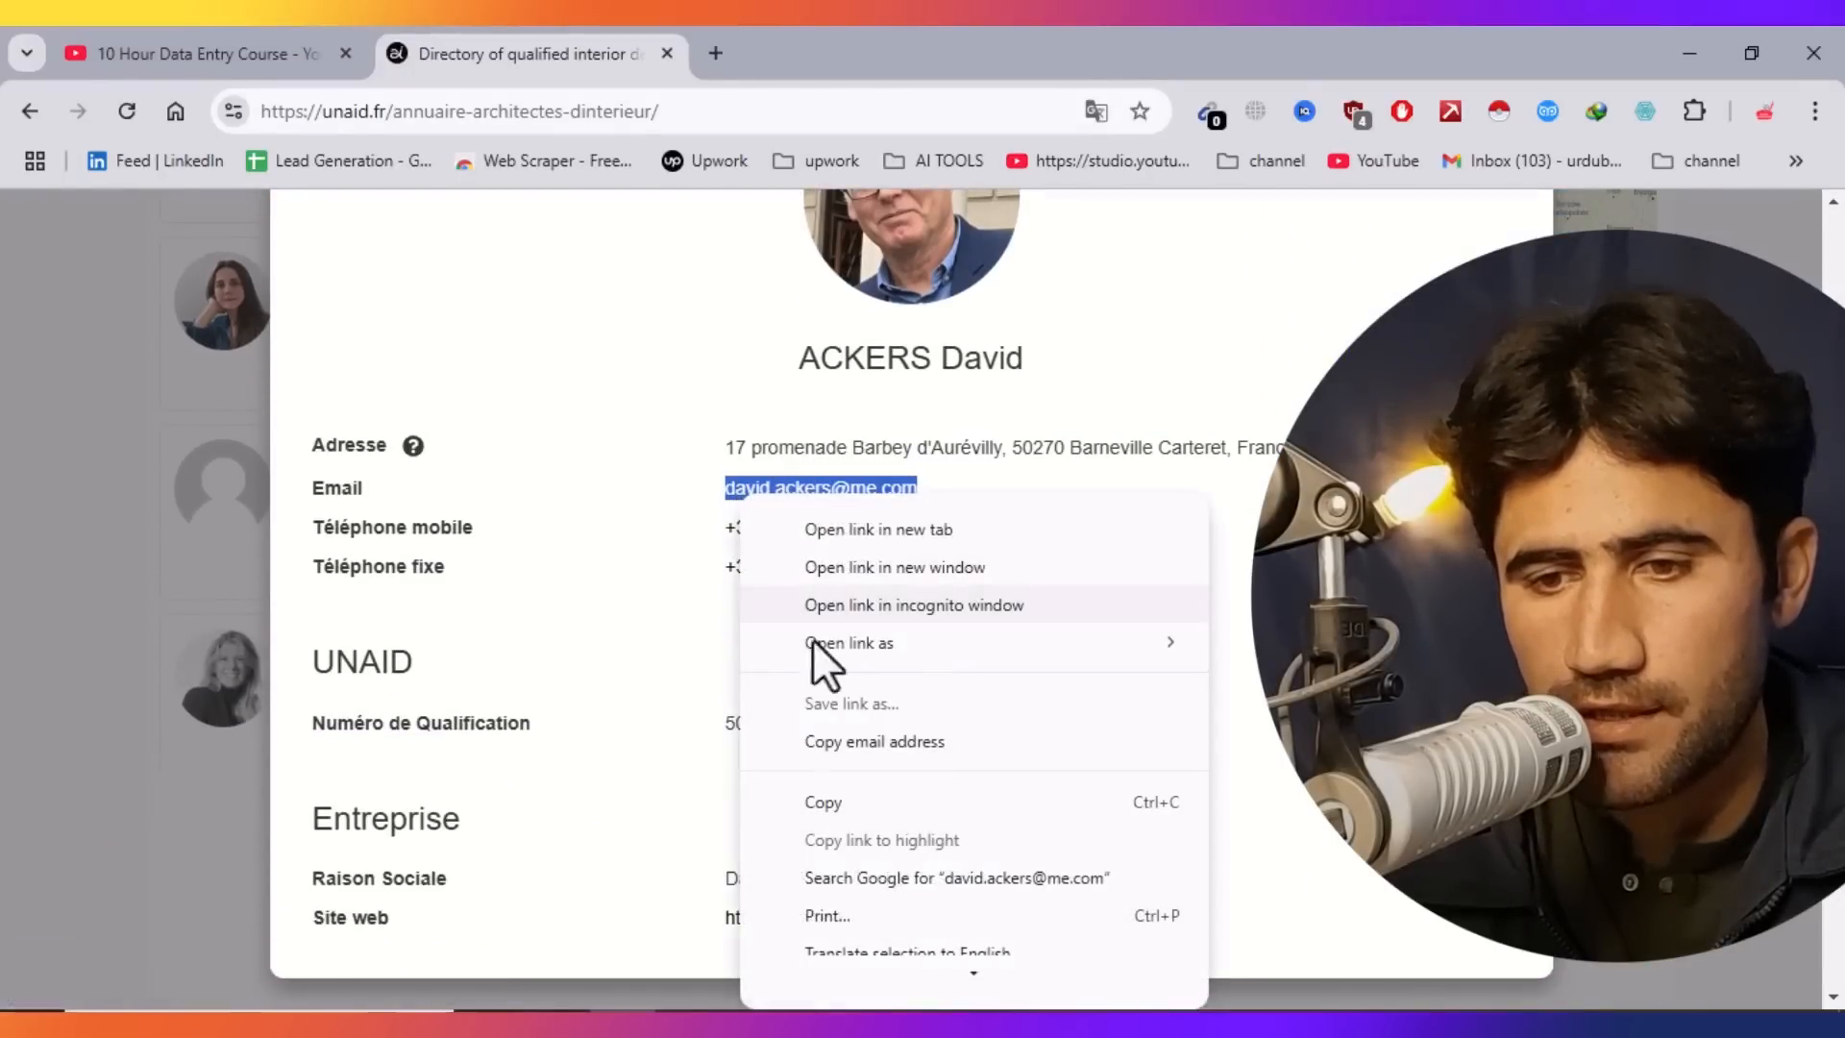
pyautogui.click(817, 801)
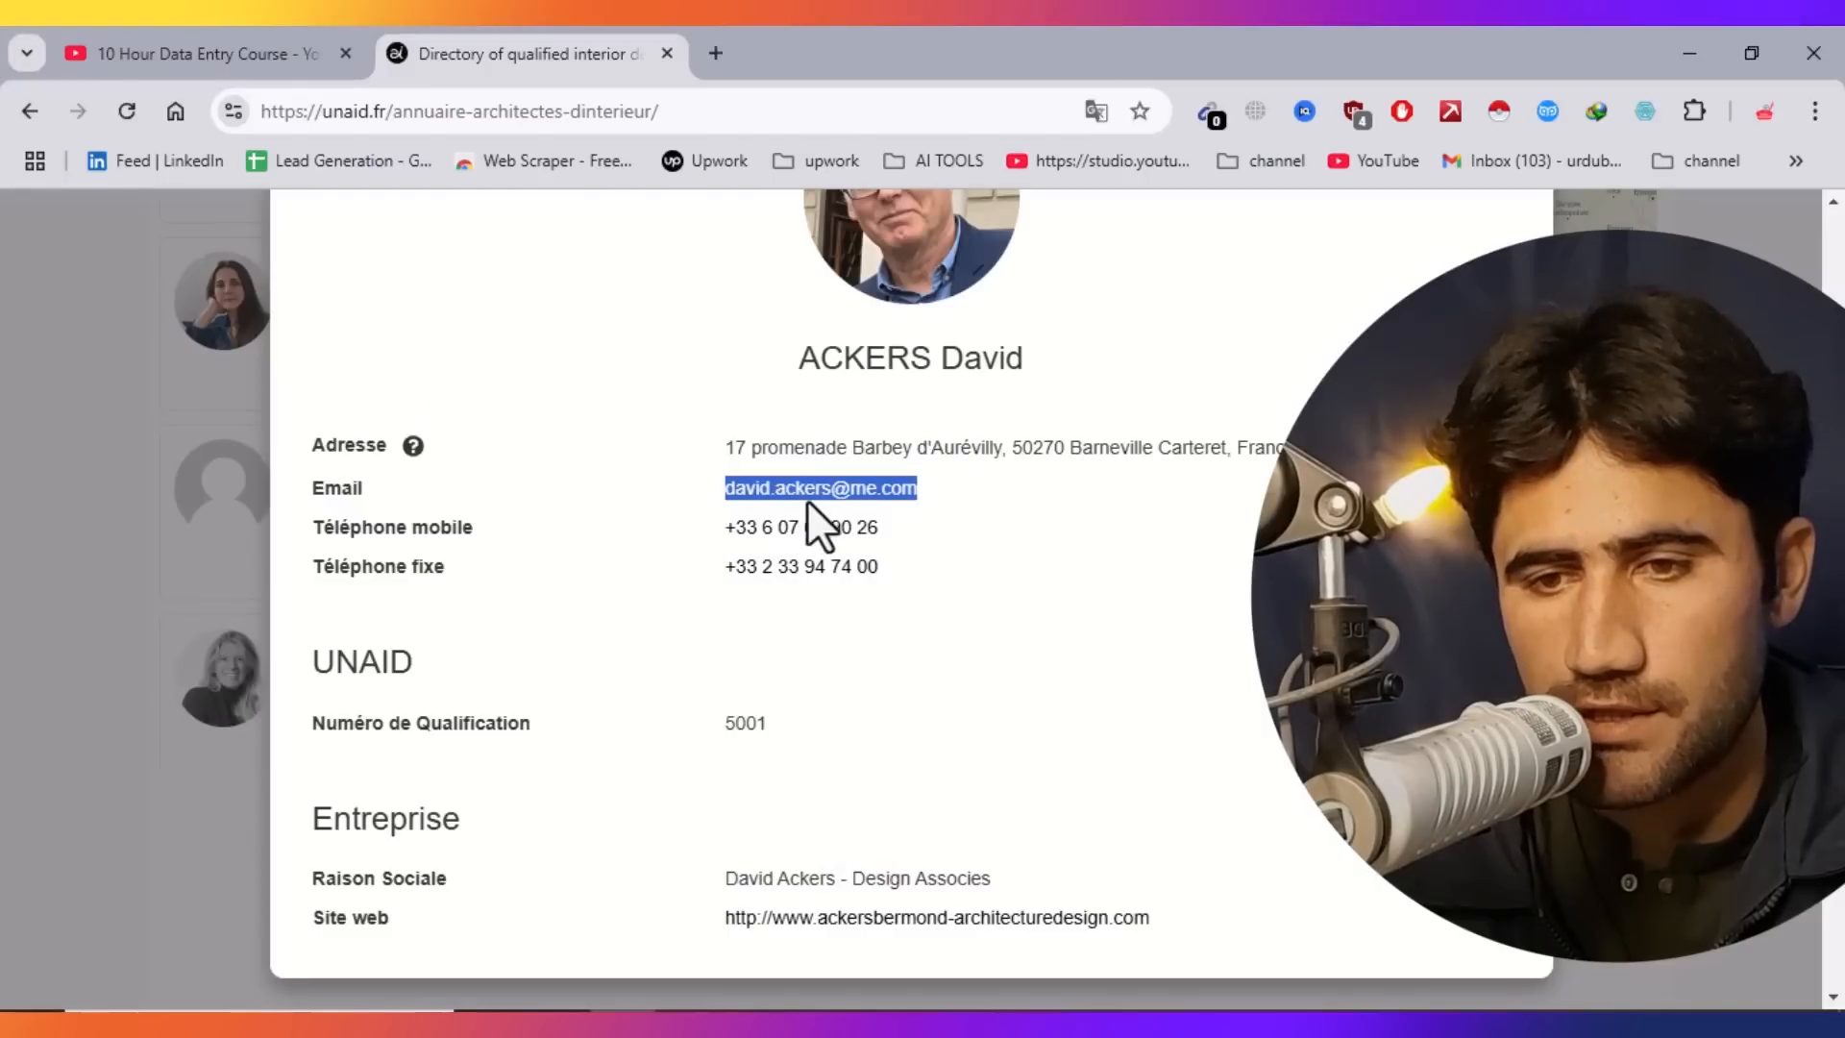
# Paste the email address into cell B2.
pyautogui.hotkey('alt', 'Tab')
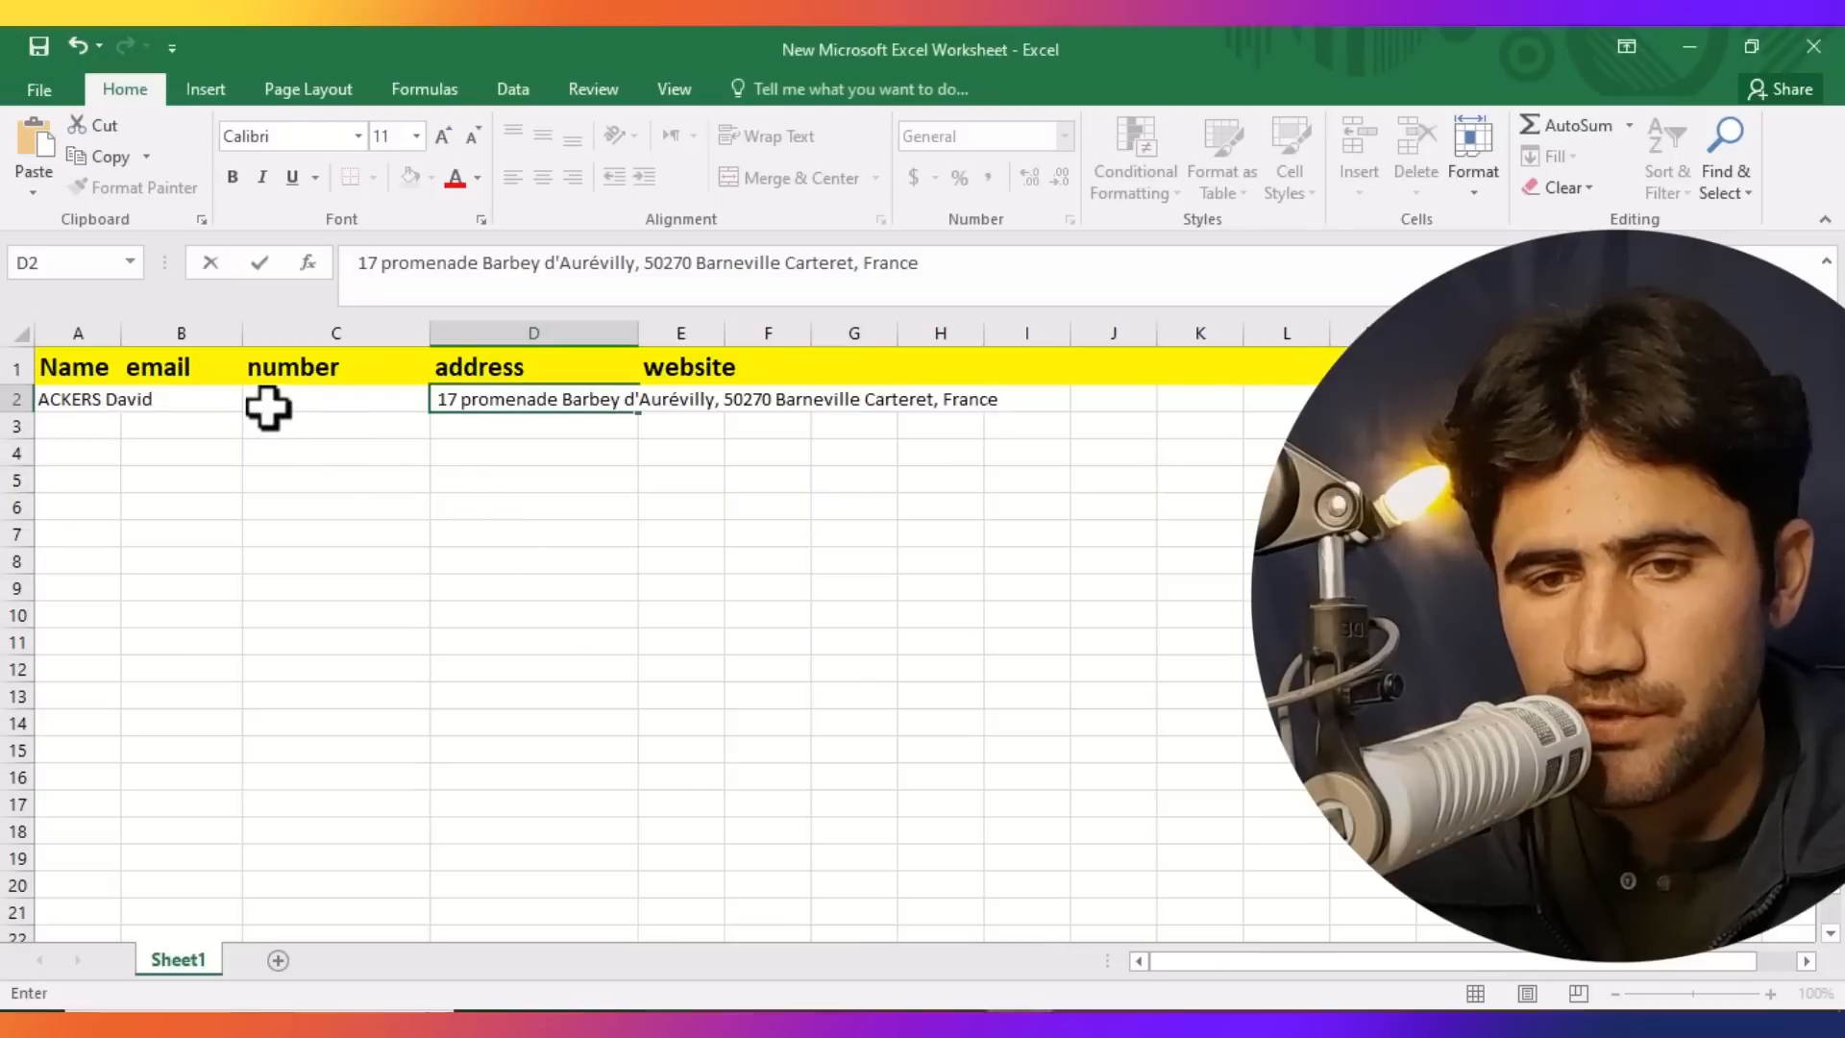
pyautogui.click(176, 394)
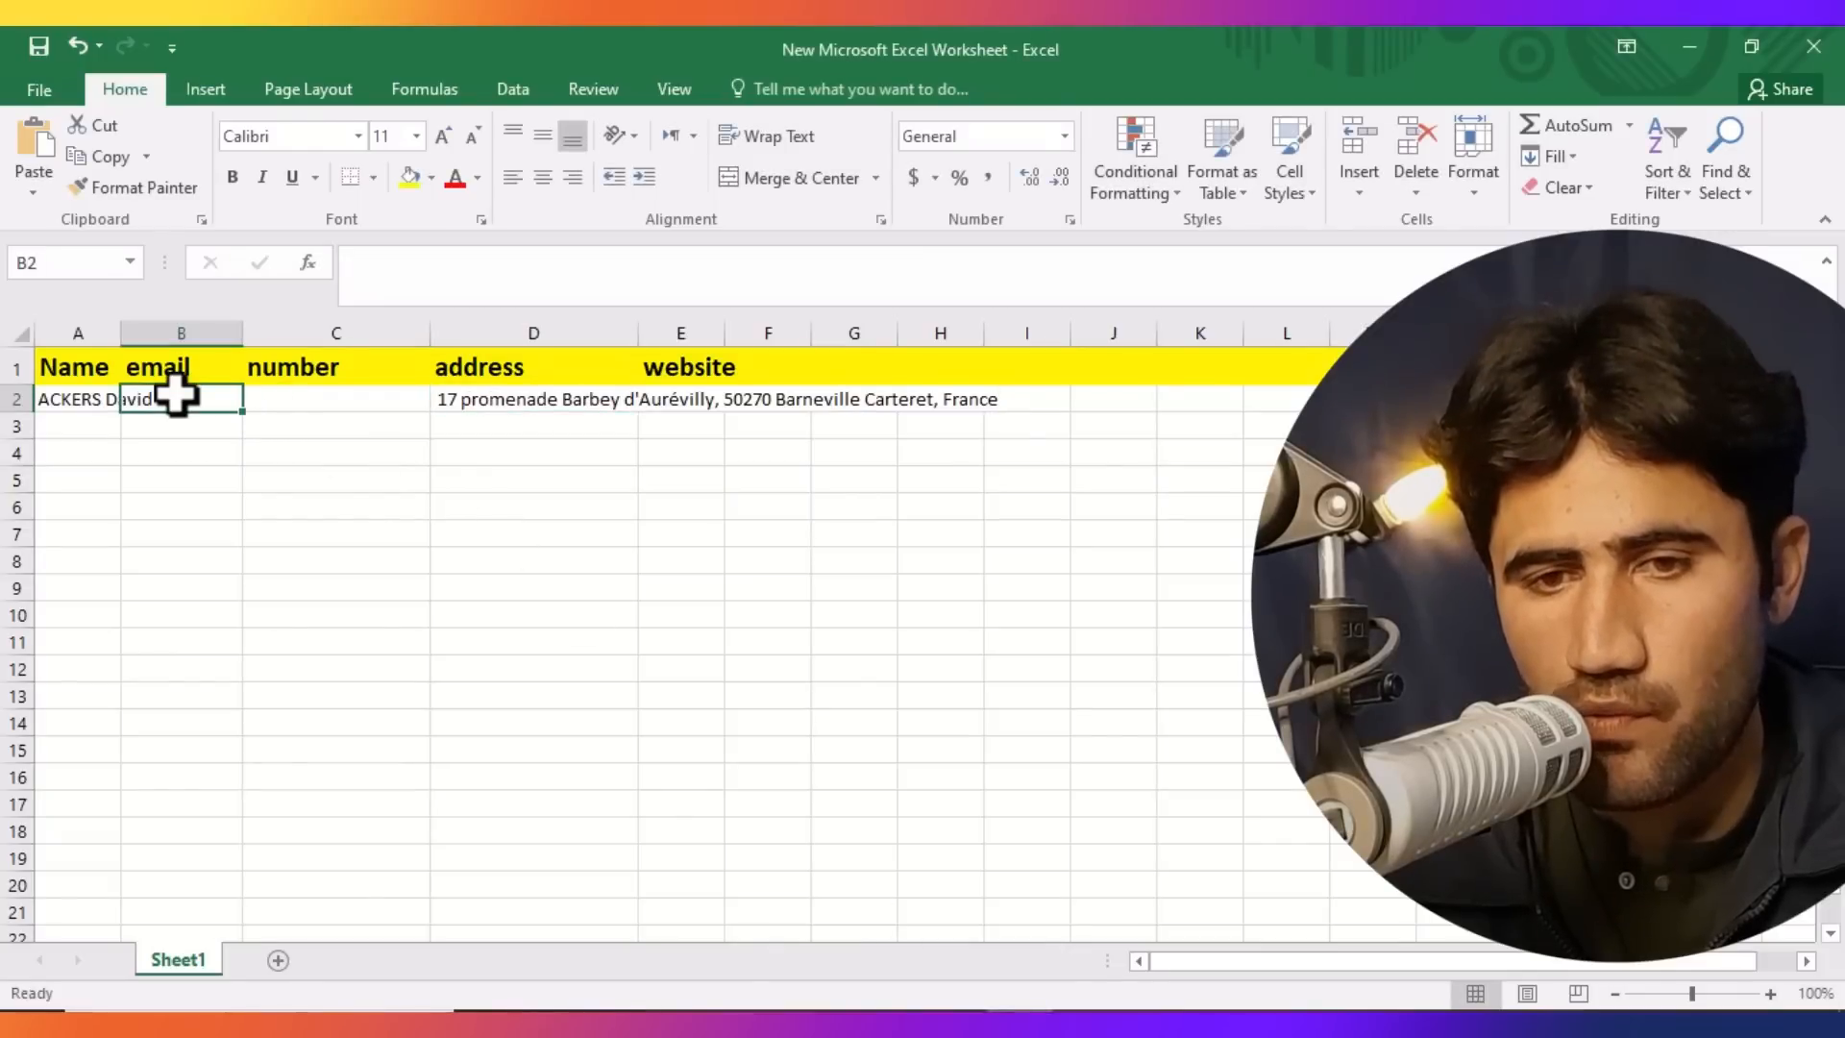
pyautogui.hotkey('ctrl', 'v')
pyautogui.click(186, 500)
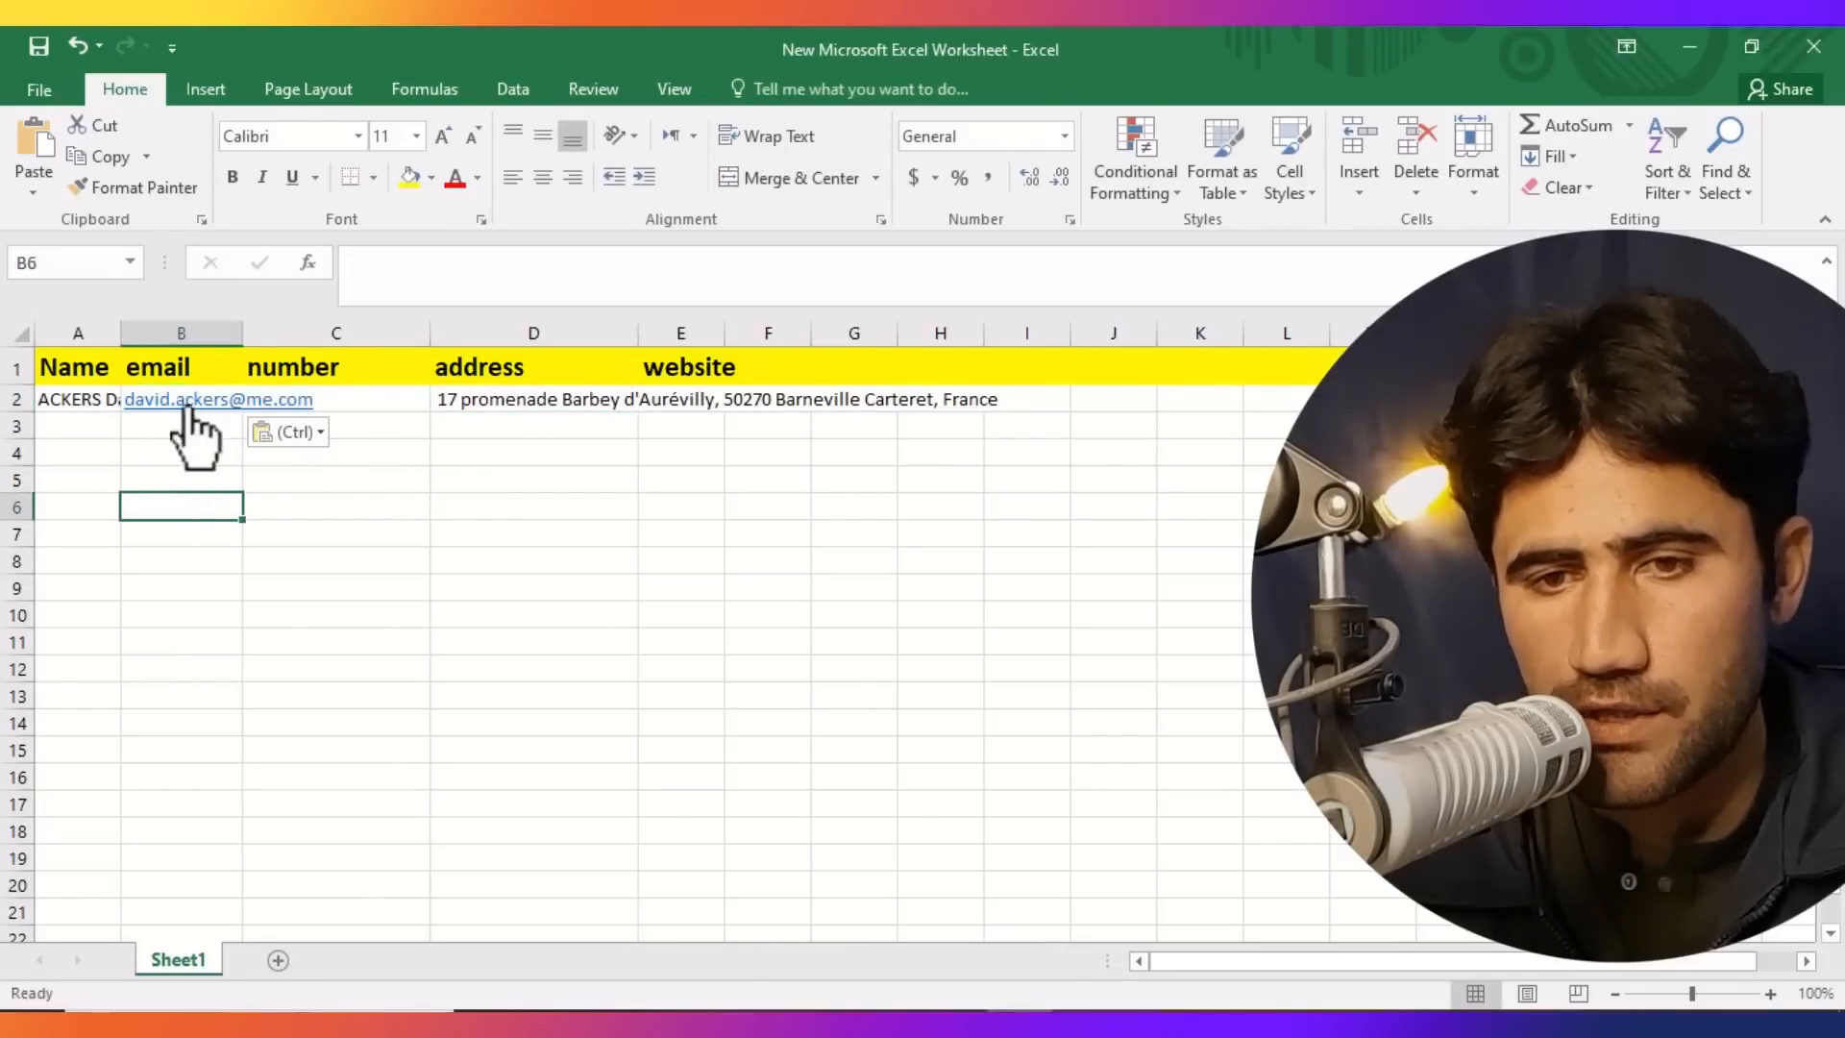
# Copy the architect's website URL from the profile.
pyautogui.hotkey('alt', 'Tab')
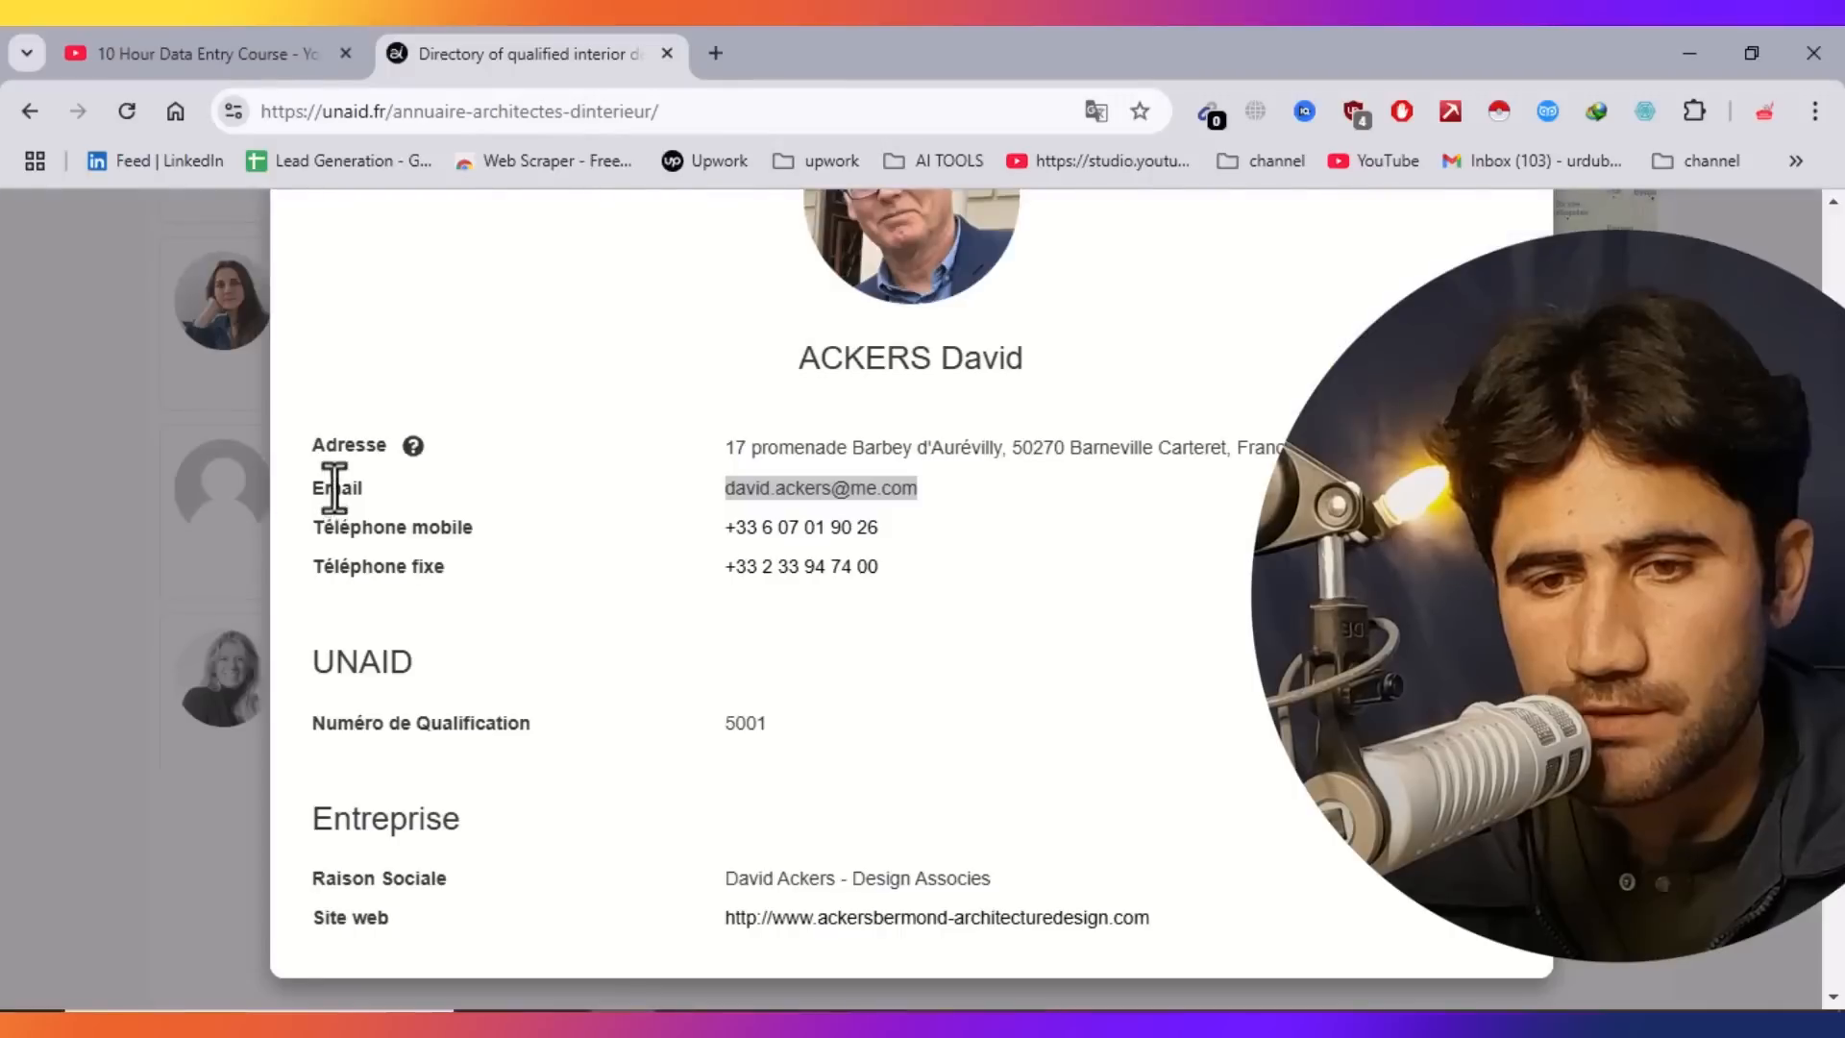
pyautogui.moveTo(1171, 920); pyautogui.dragTo(717, 914)
pyautogui.rightClick(732, 921)
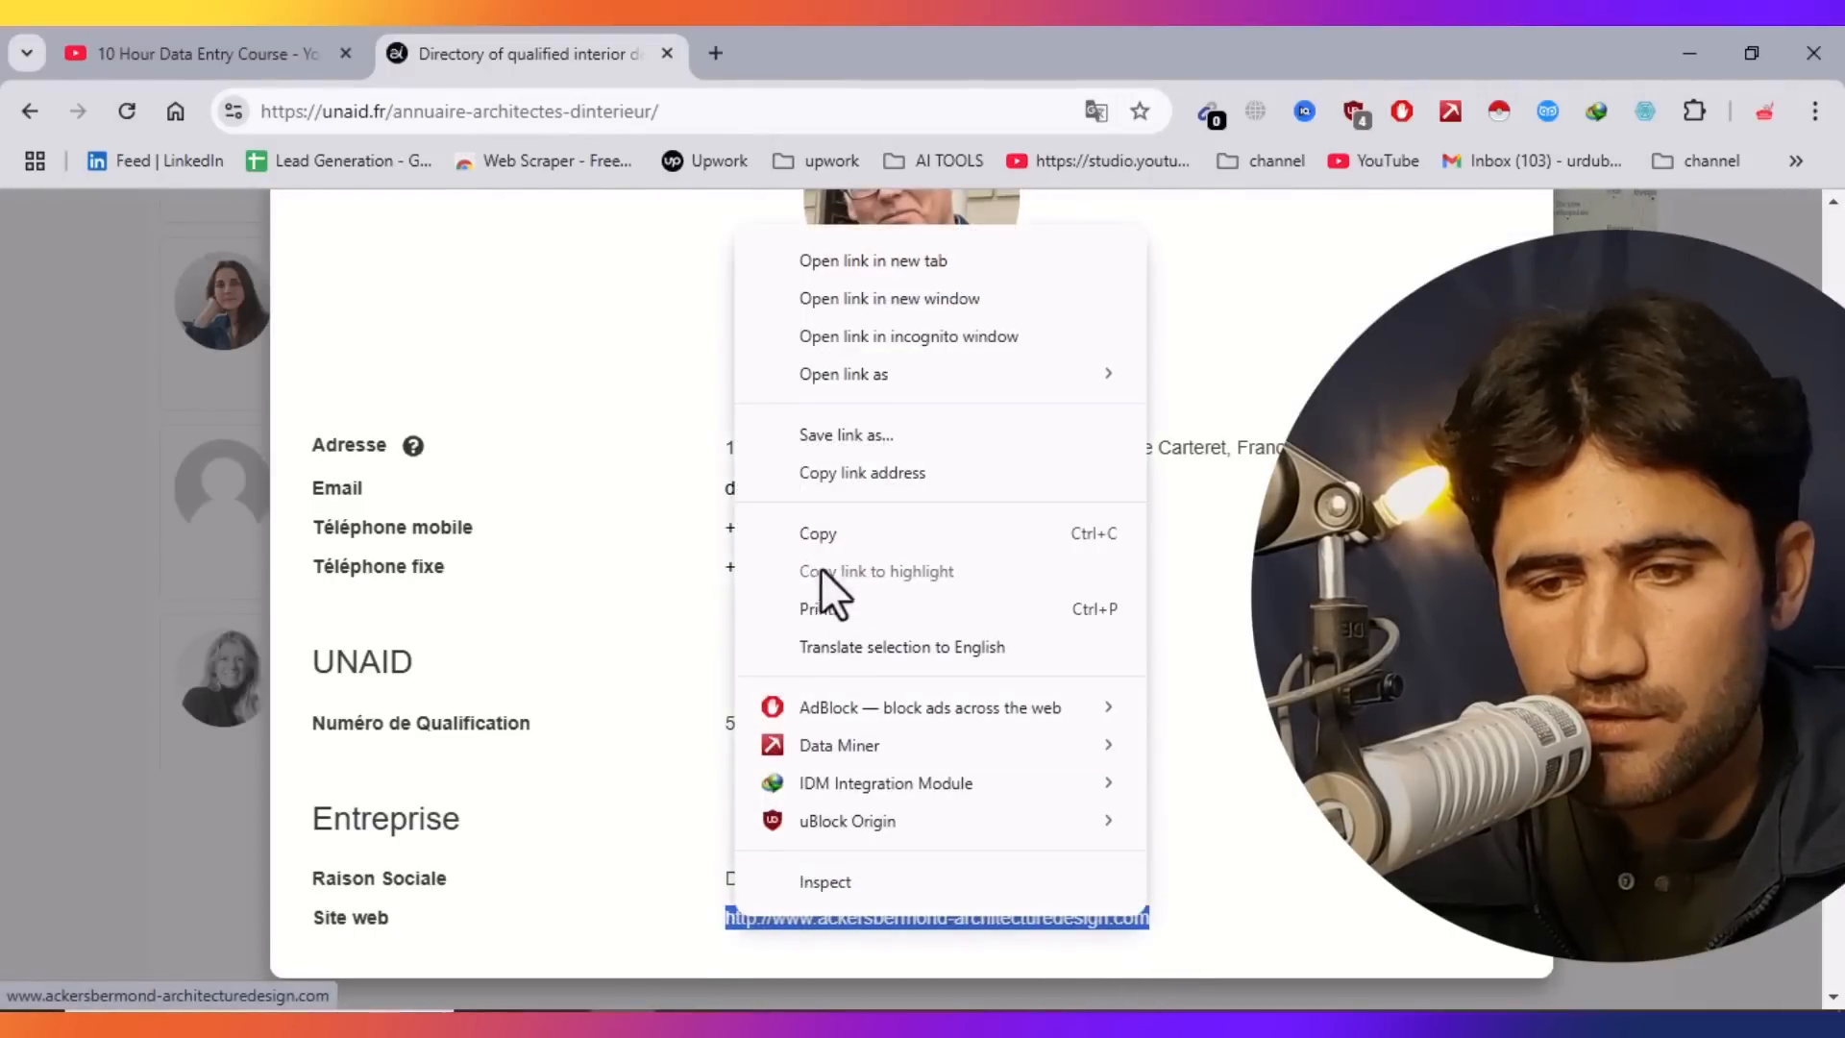
pyautogui.click(821, 529)
# Paste the website URL into cell E2.
pyautogui.hotkey('alt', 'Tab')
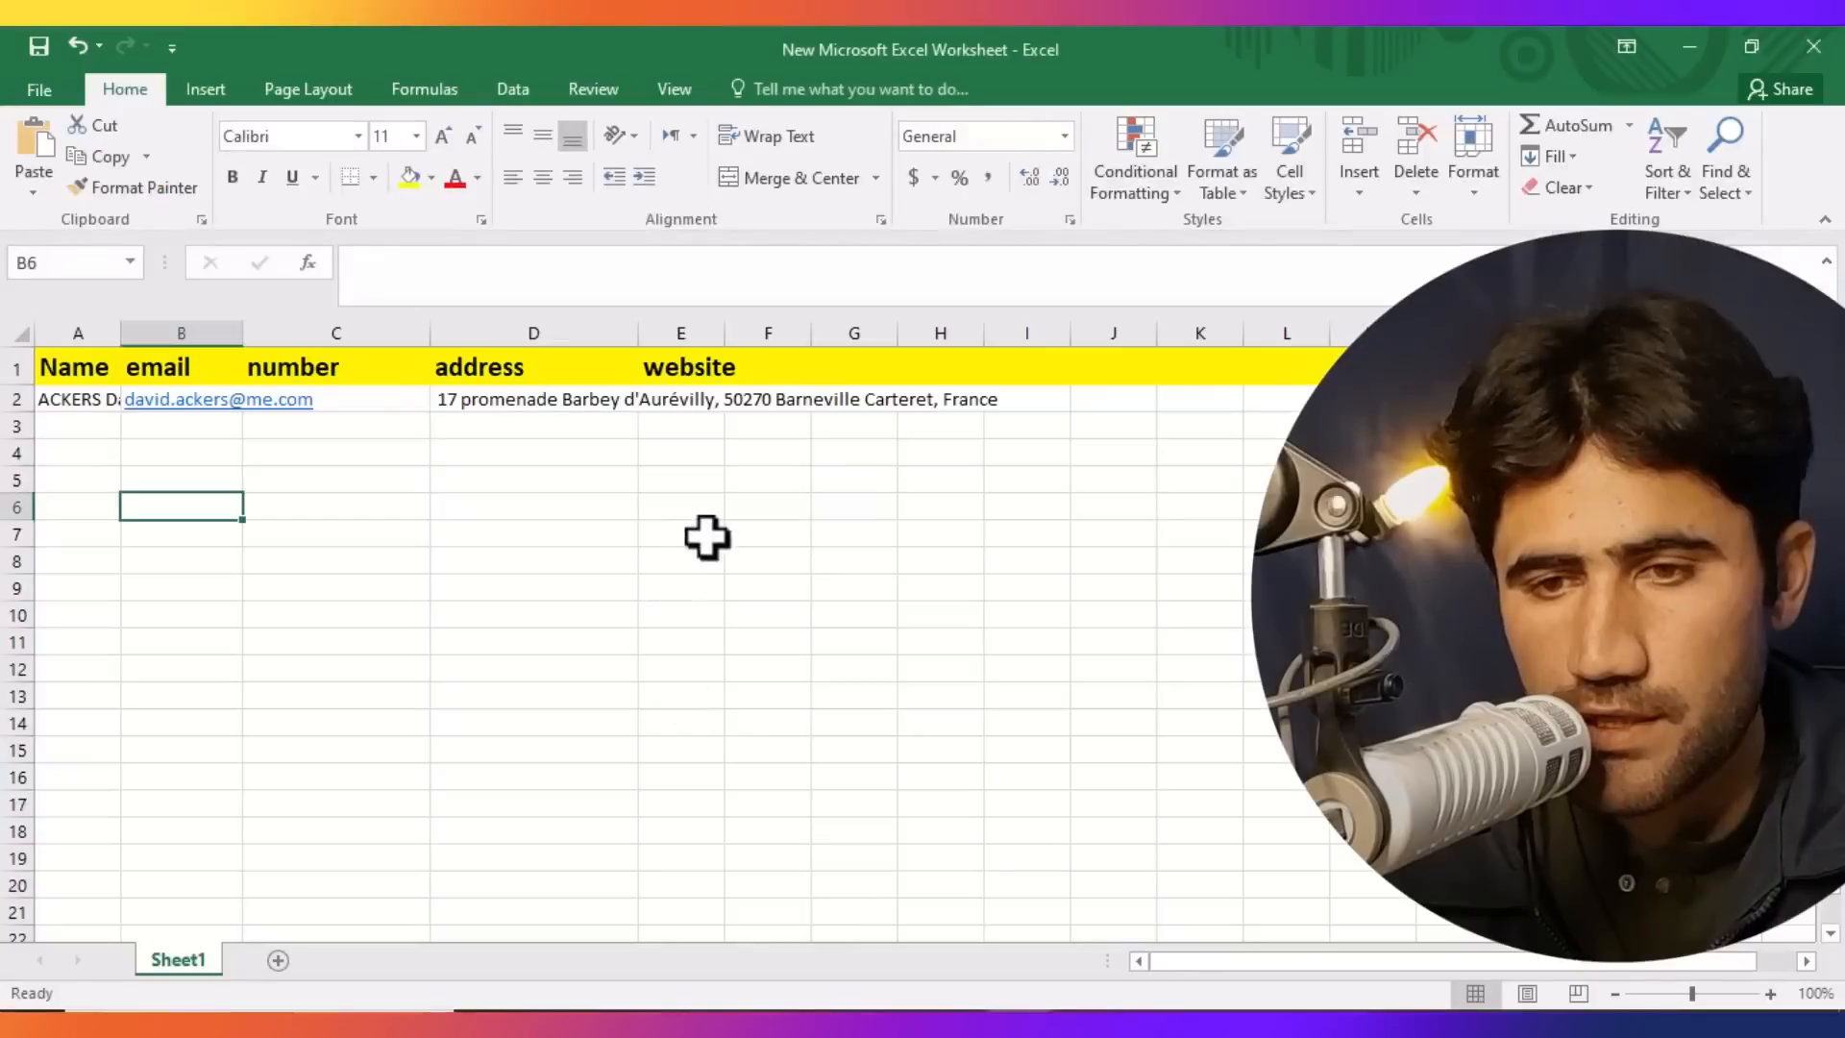
pyautogui.click(673, 402)
pyautogui.doubleClick(672, 402)
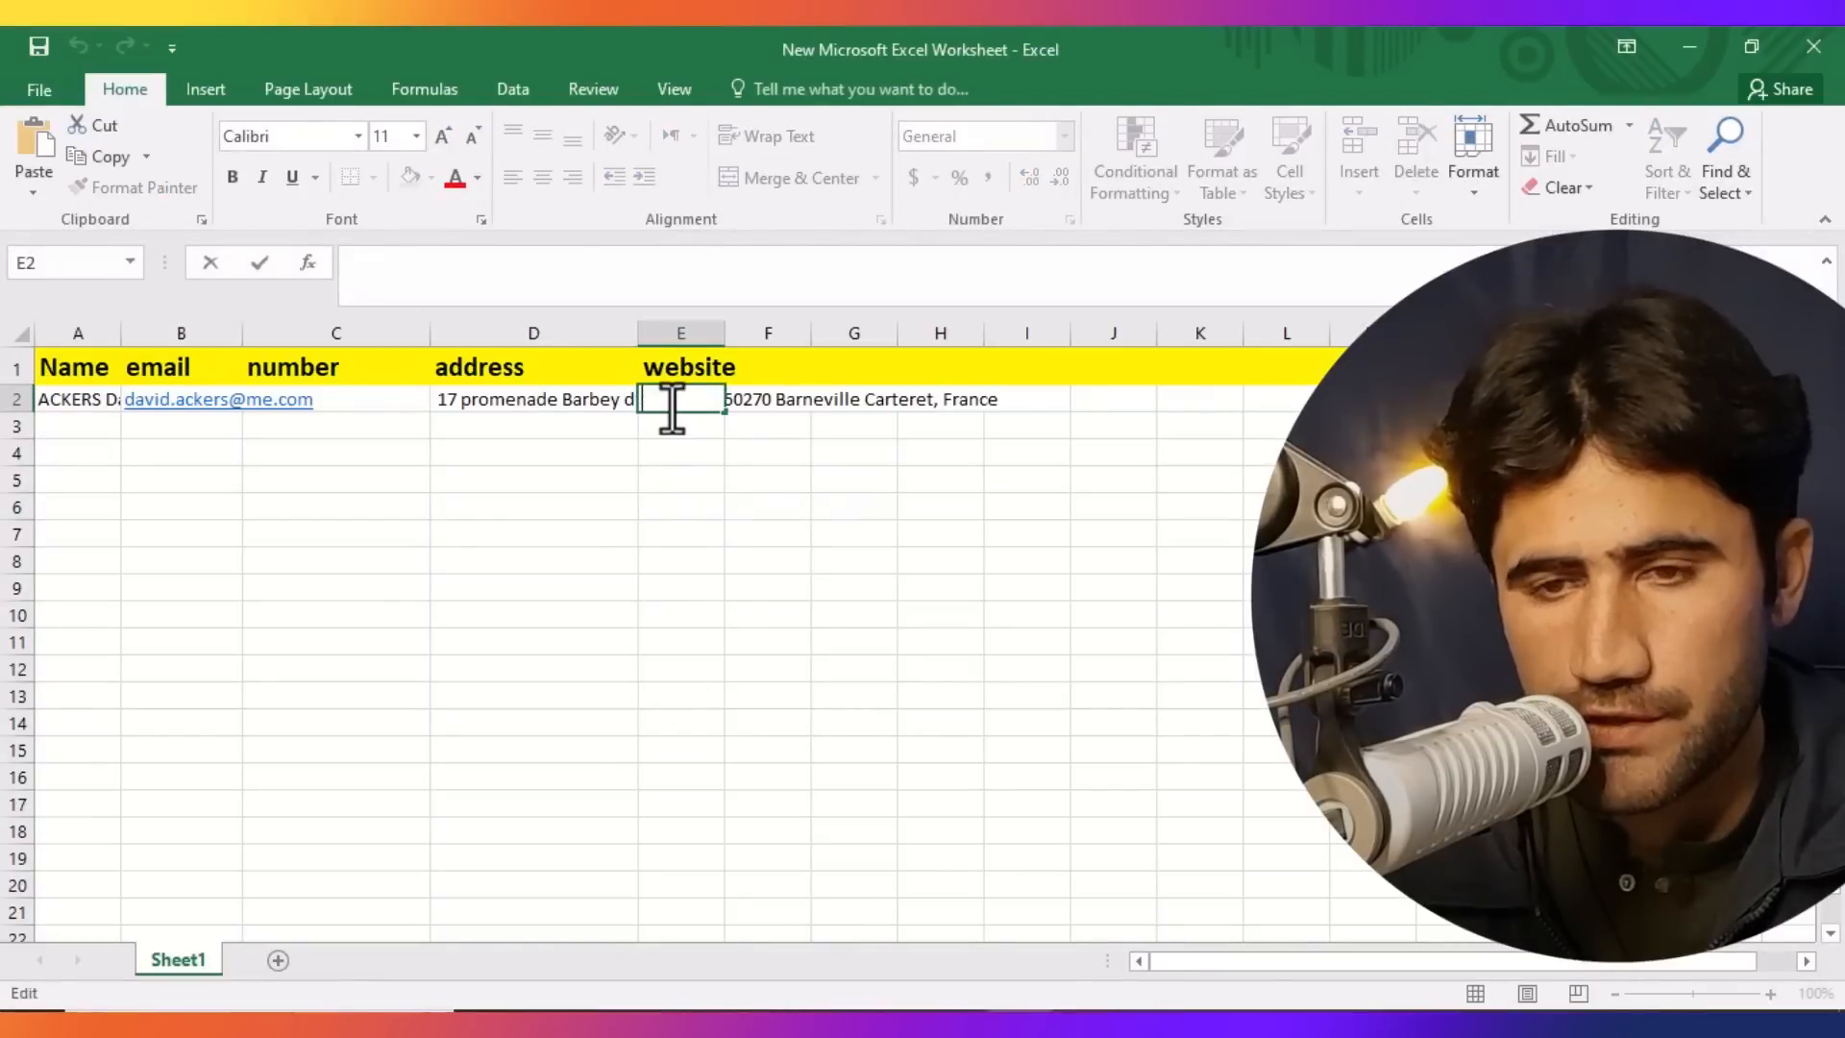
pyautogui.hotkey('ctrl', 'v')
pyautogui.click(701, 666)
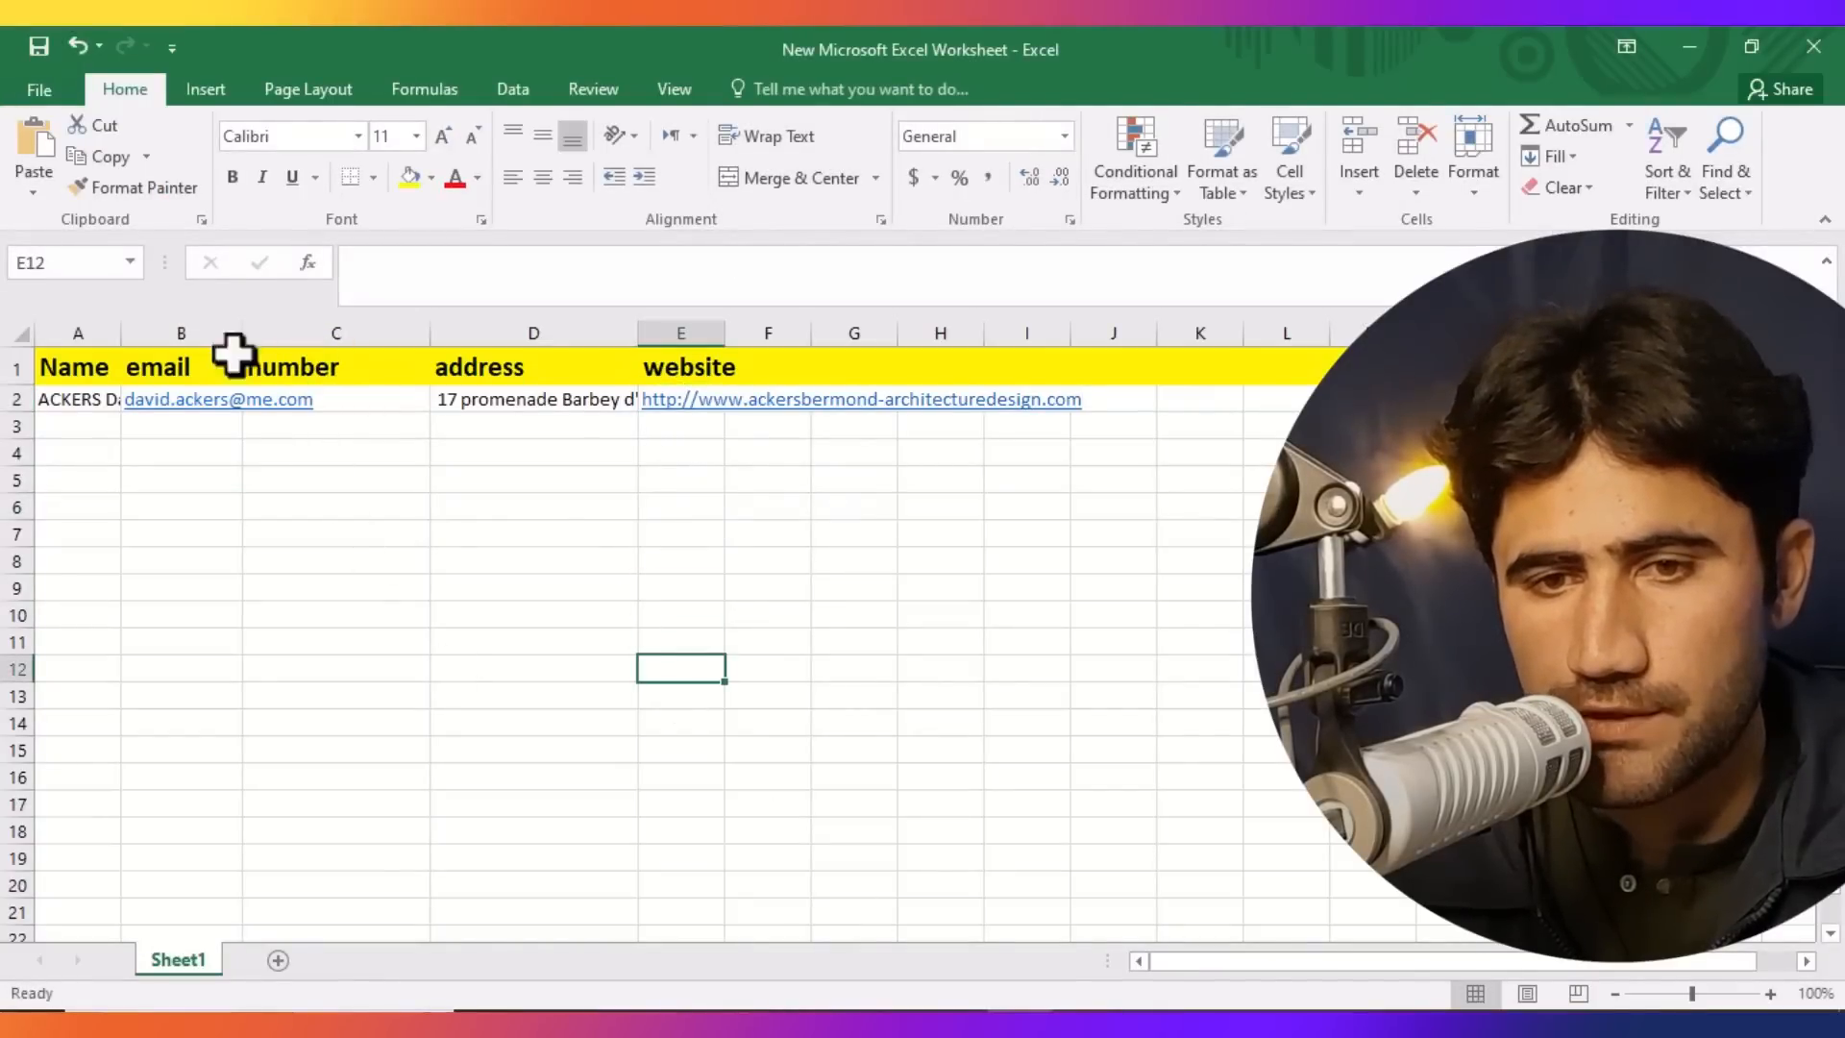
# Widen the email column so the addresses fit.
pyautogui.moveTo(244, 333); pyautogui.dragTo(418, 355)
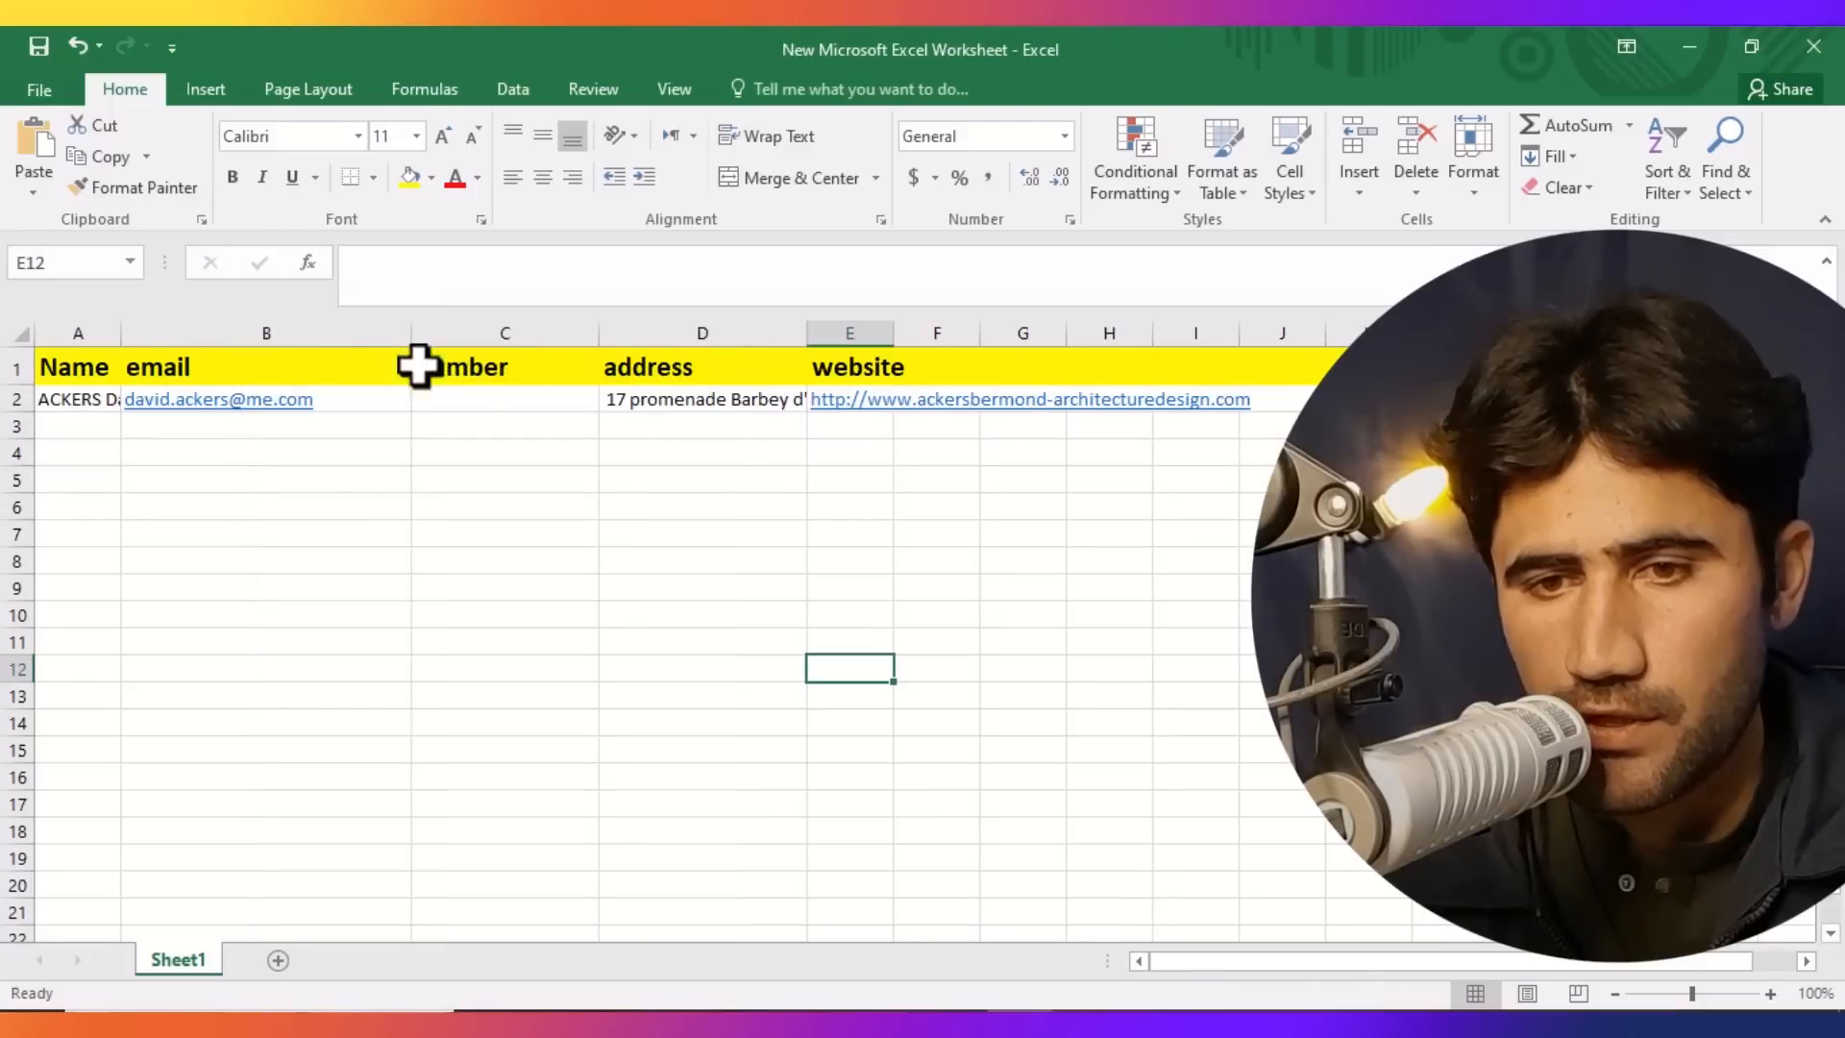
# Copy the architect's landline phone number from the profile.
pyautogui.click(620, 1025)
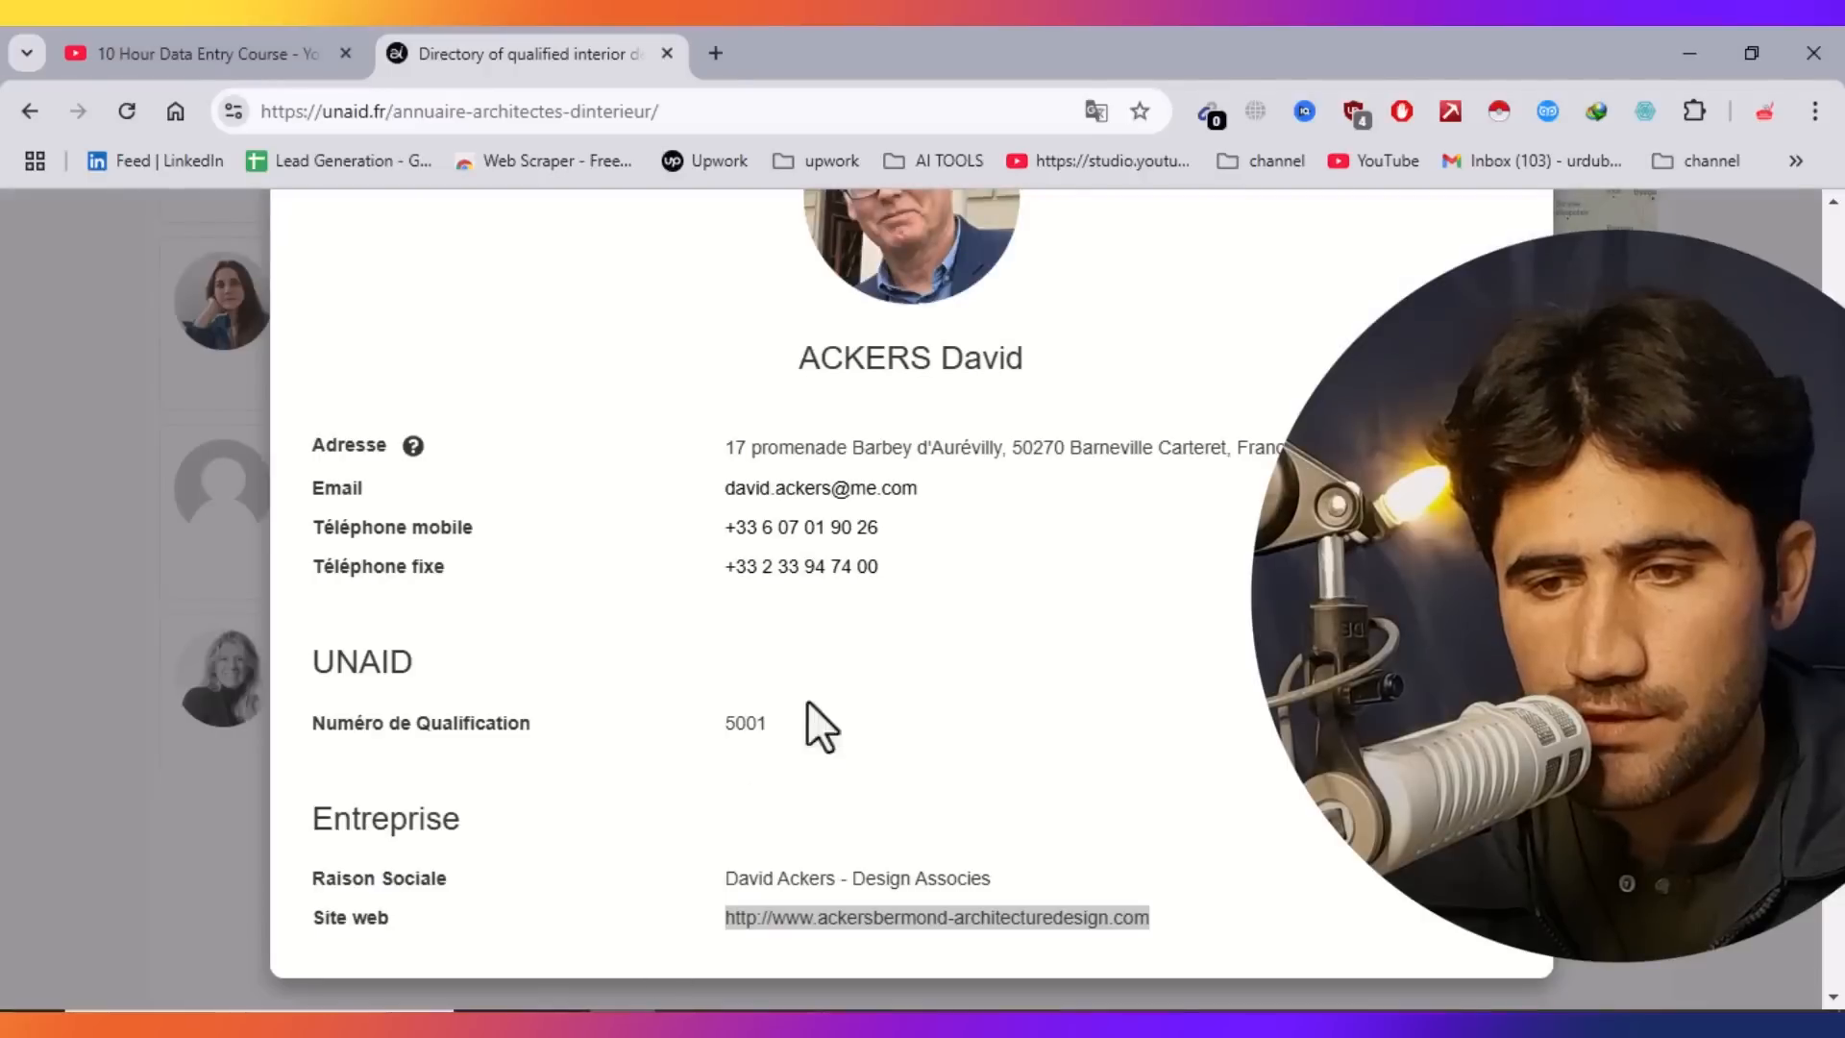
pyautogui.tripleClick(877, 567)
pyautogui.rightClick(844, 569)
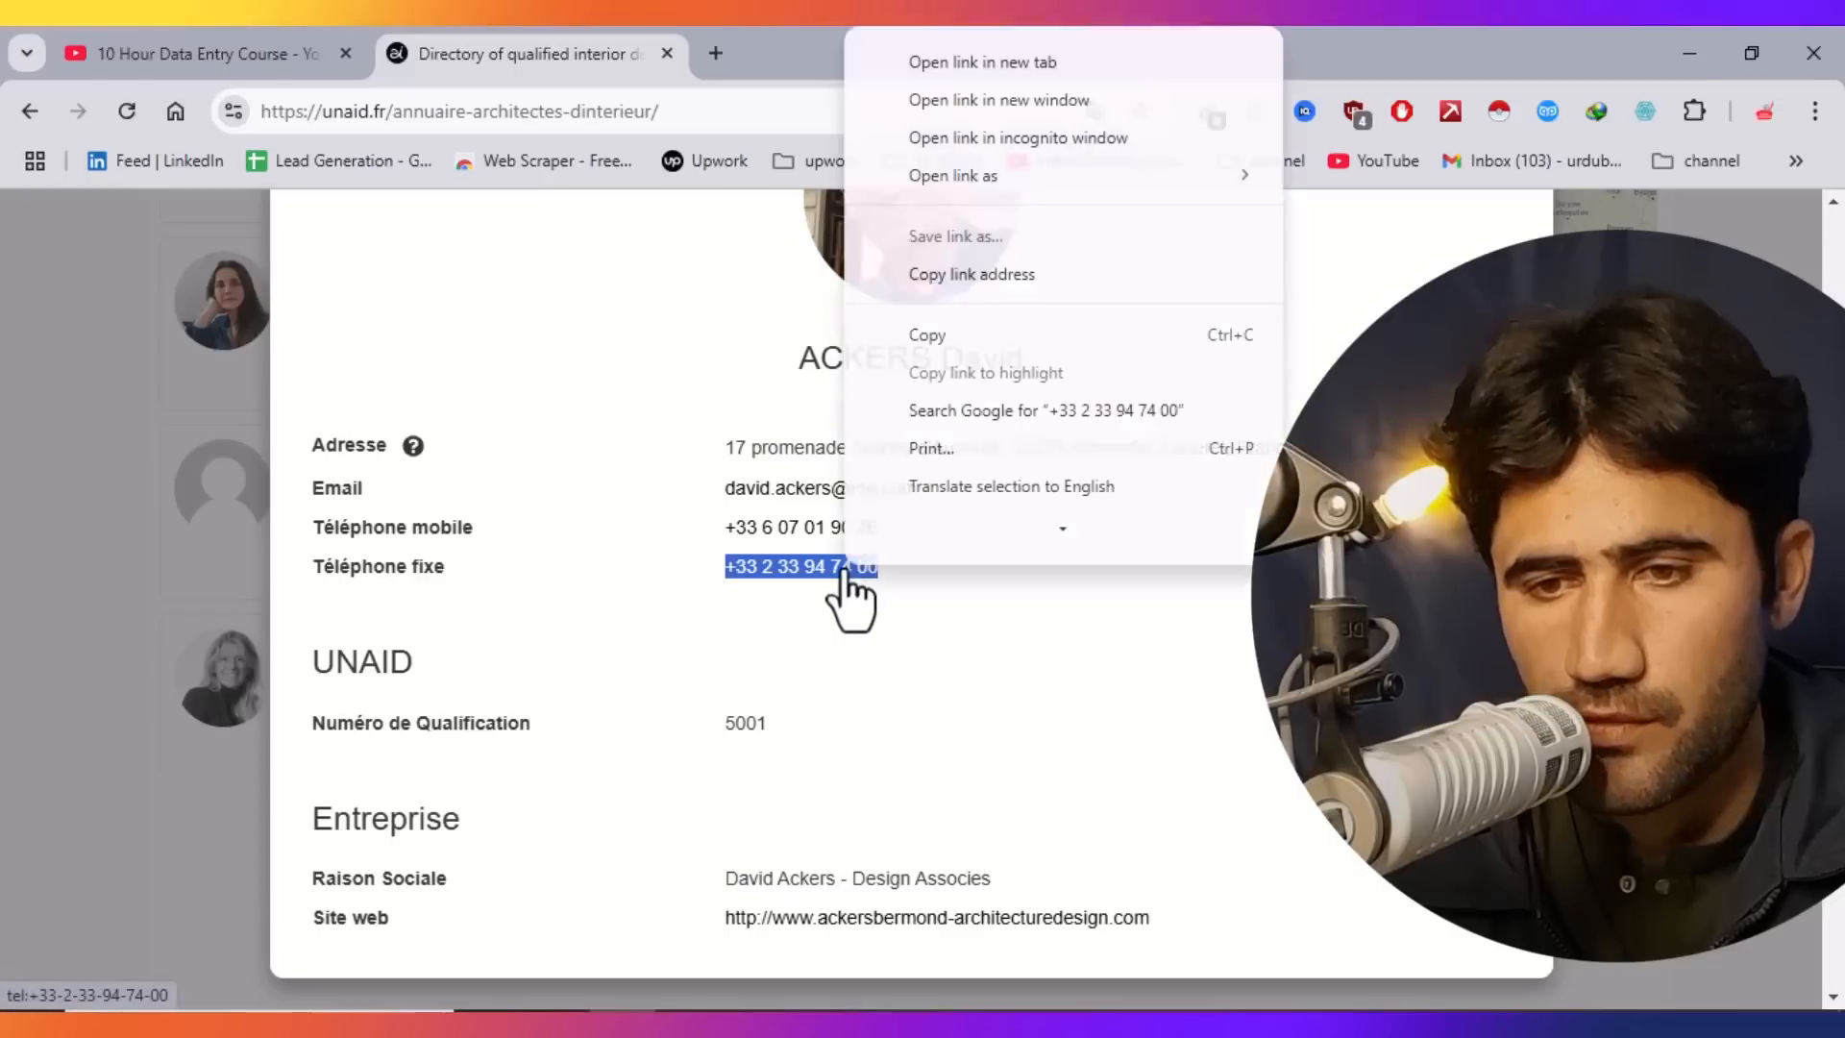
pyautogui.click(942, 343)
# Paste the landline number into cell C2.
pyautogui.click(1005, 1022)
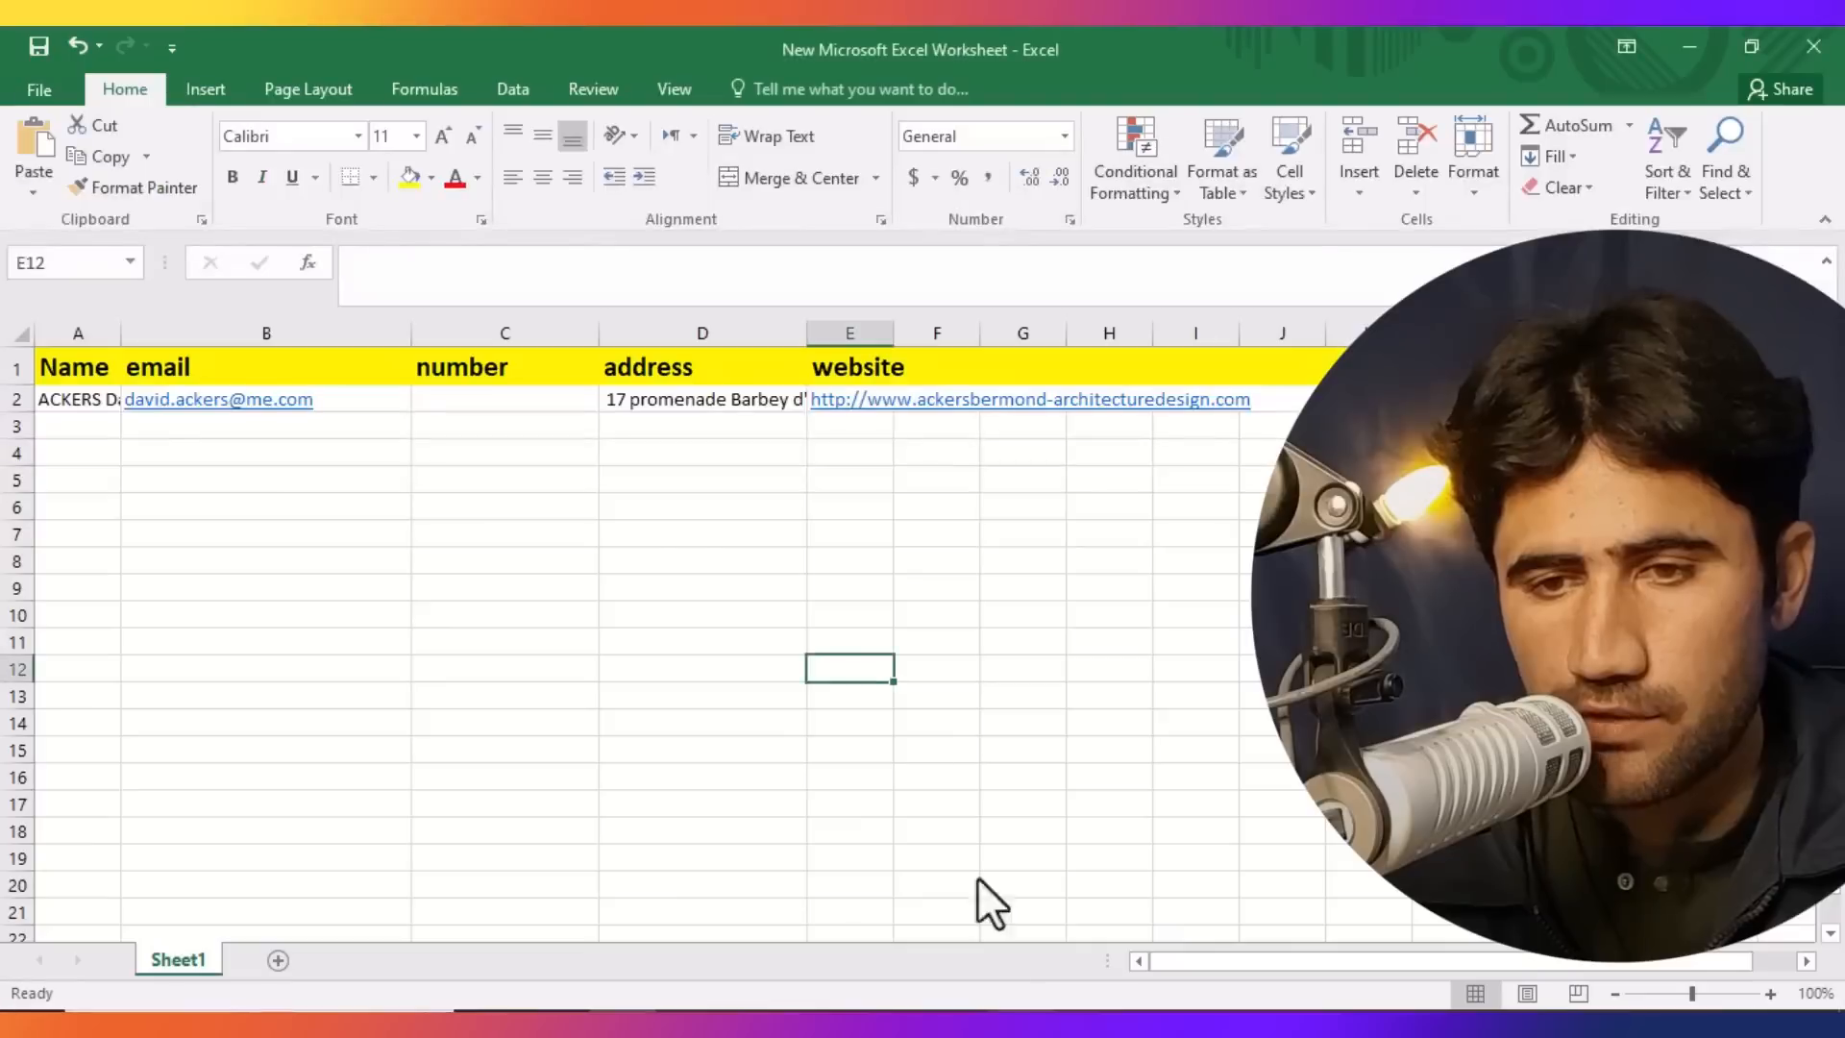
pyautogui.click(435, 401)
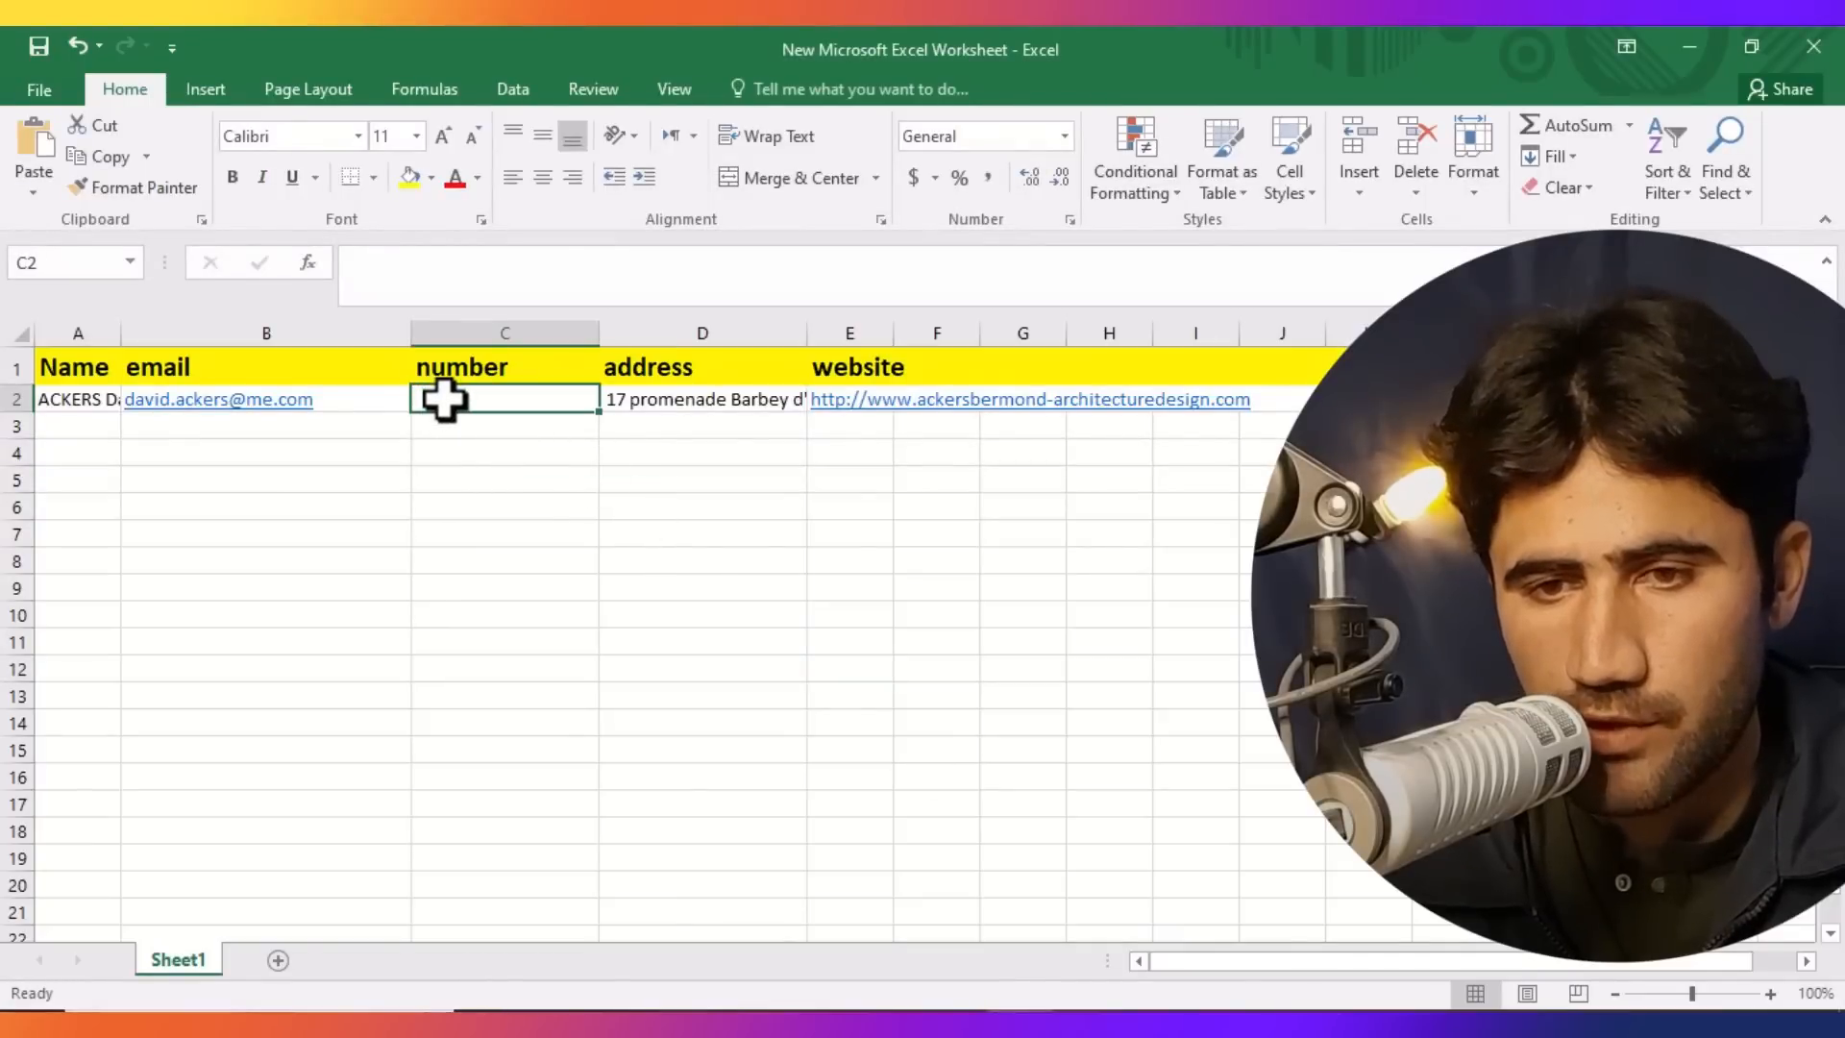
pyautogui.doubleClick(442, 399)
pyautogui.hotkey('ctrl', 'v')
pyautogui.click(507, 604)
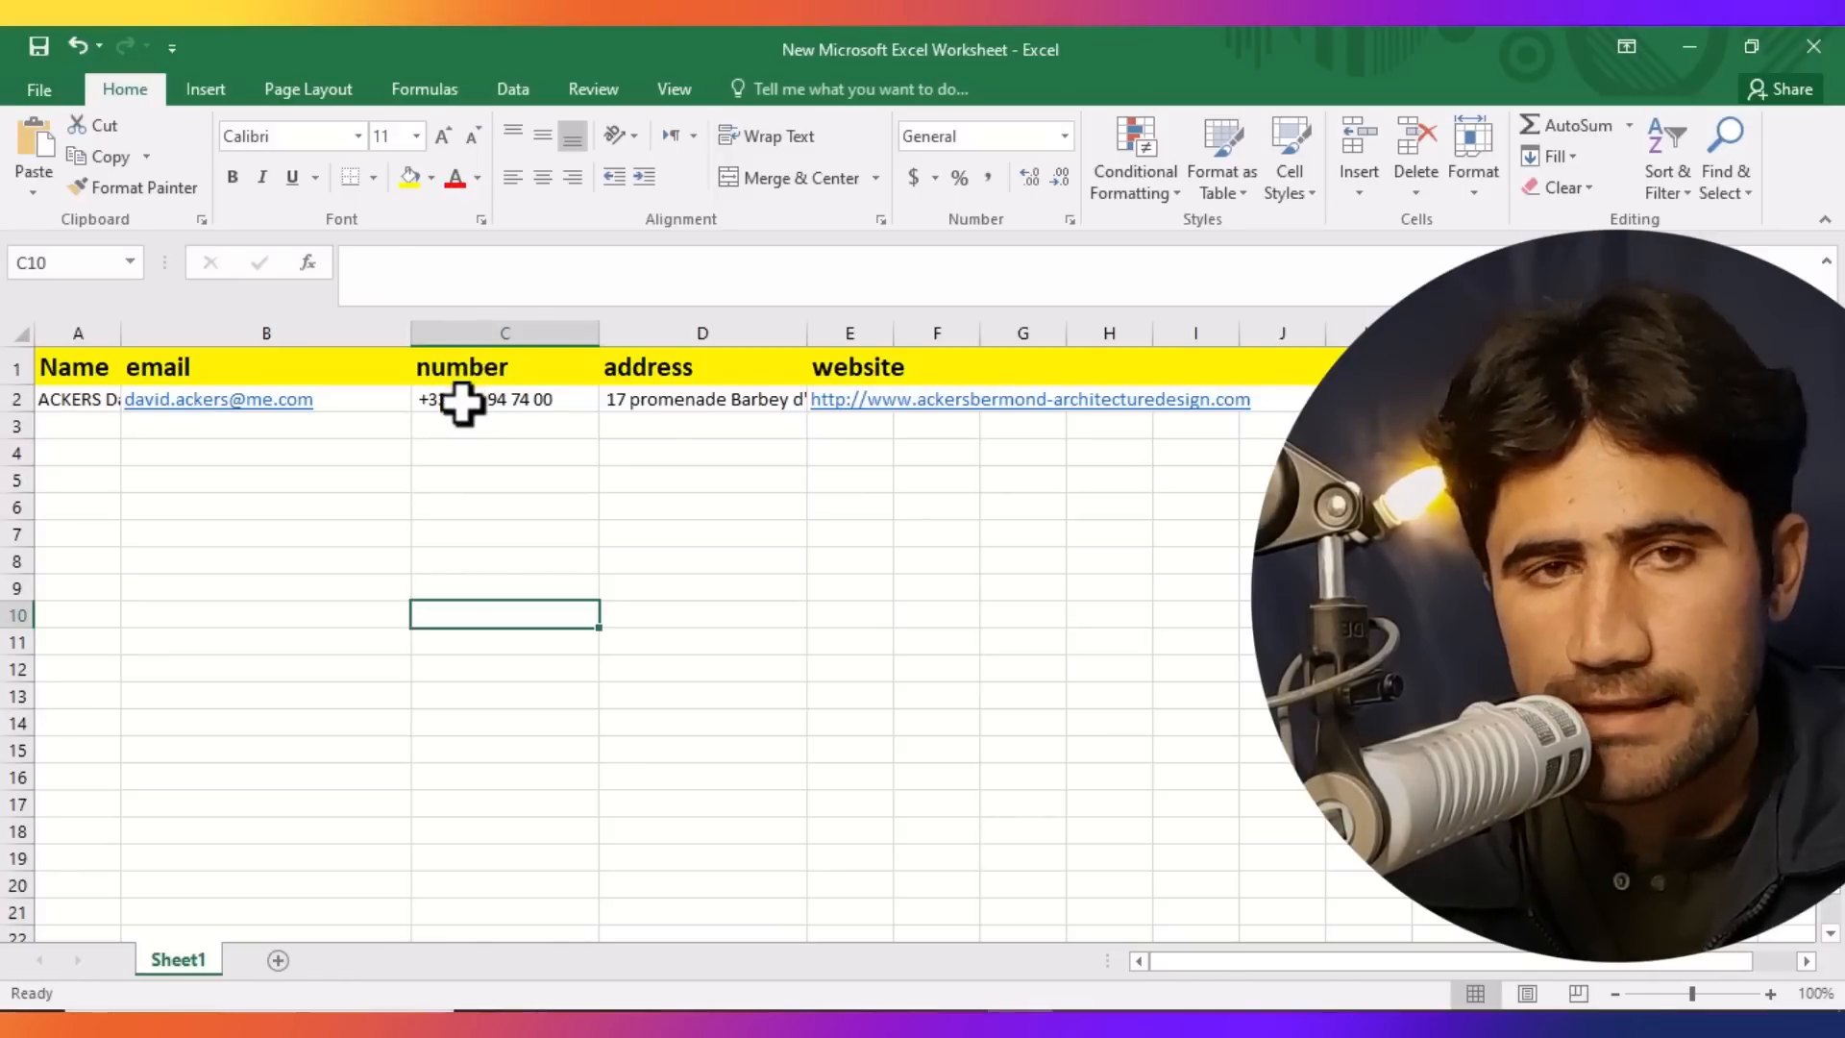
# Format the whole number column C as Text.
pyautogui.click(471, 321)
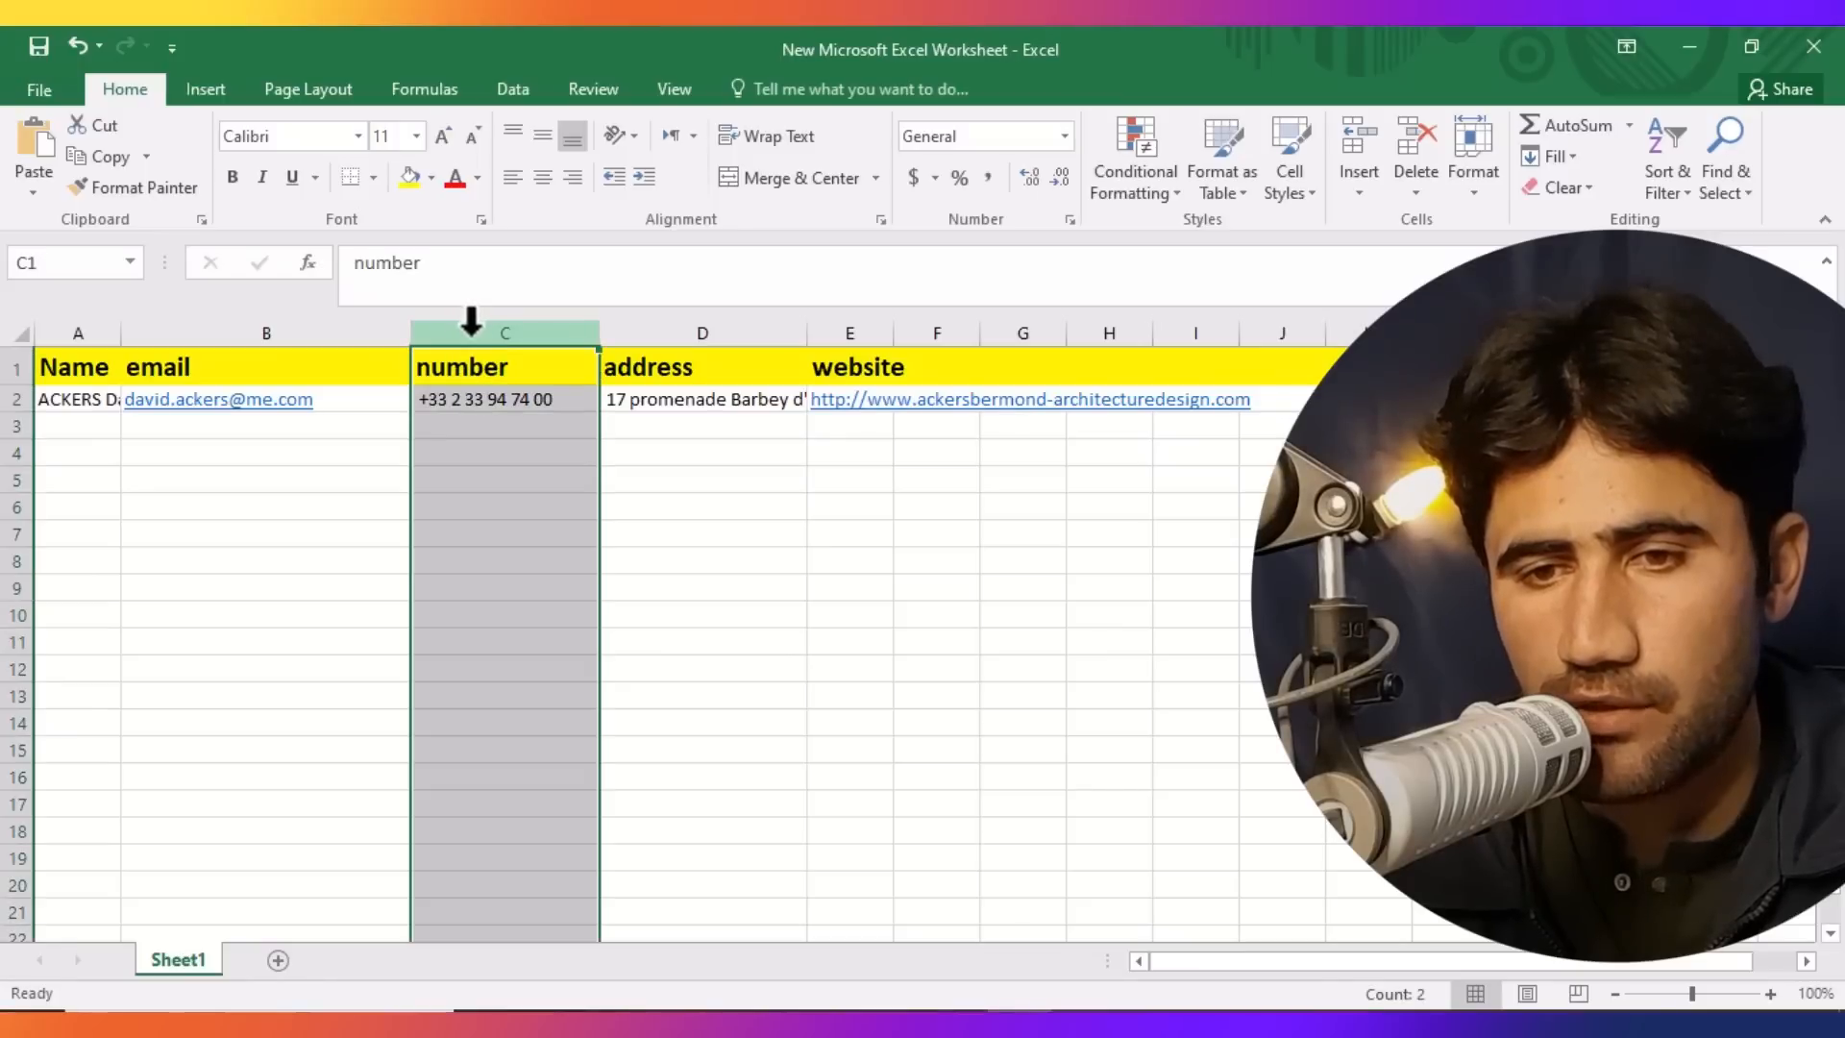
pyautogui.rightClick(471, 322)
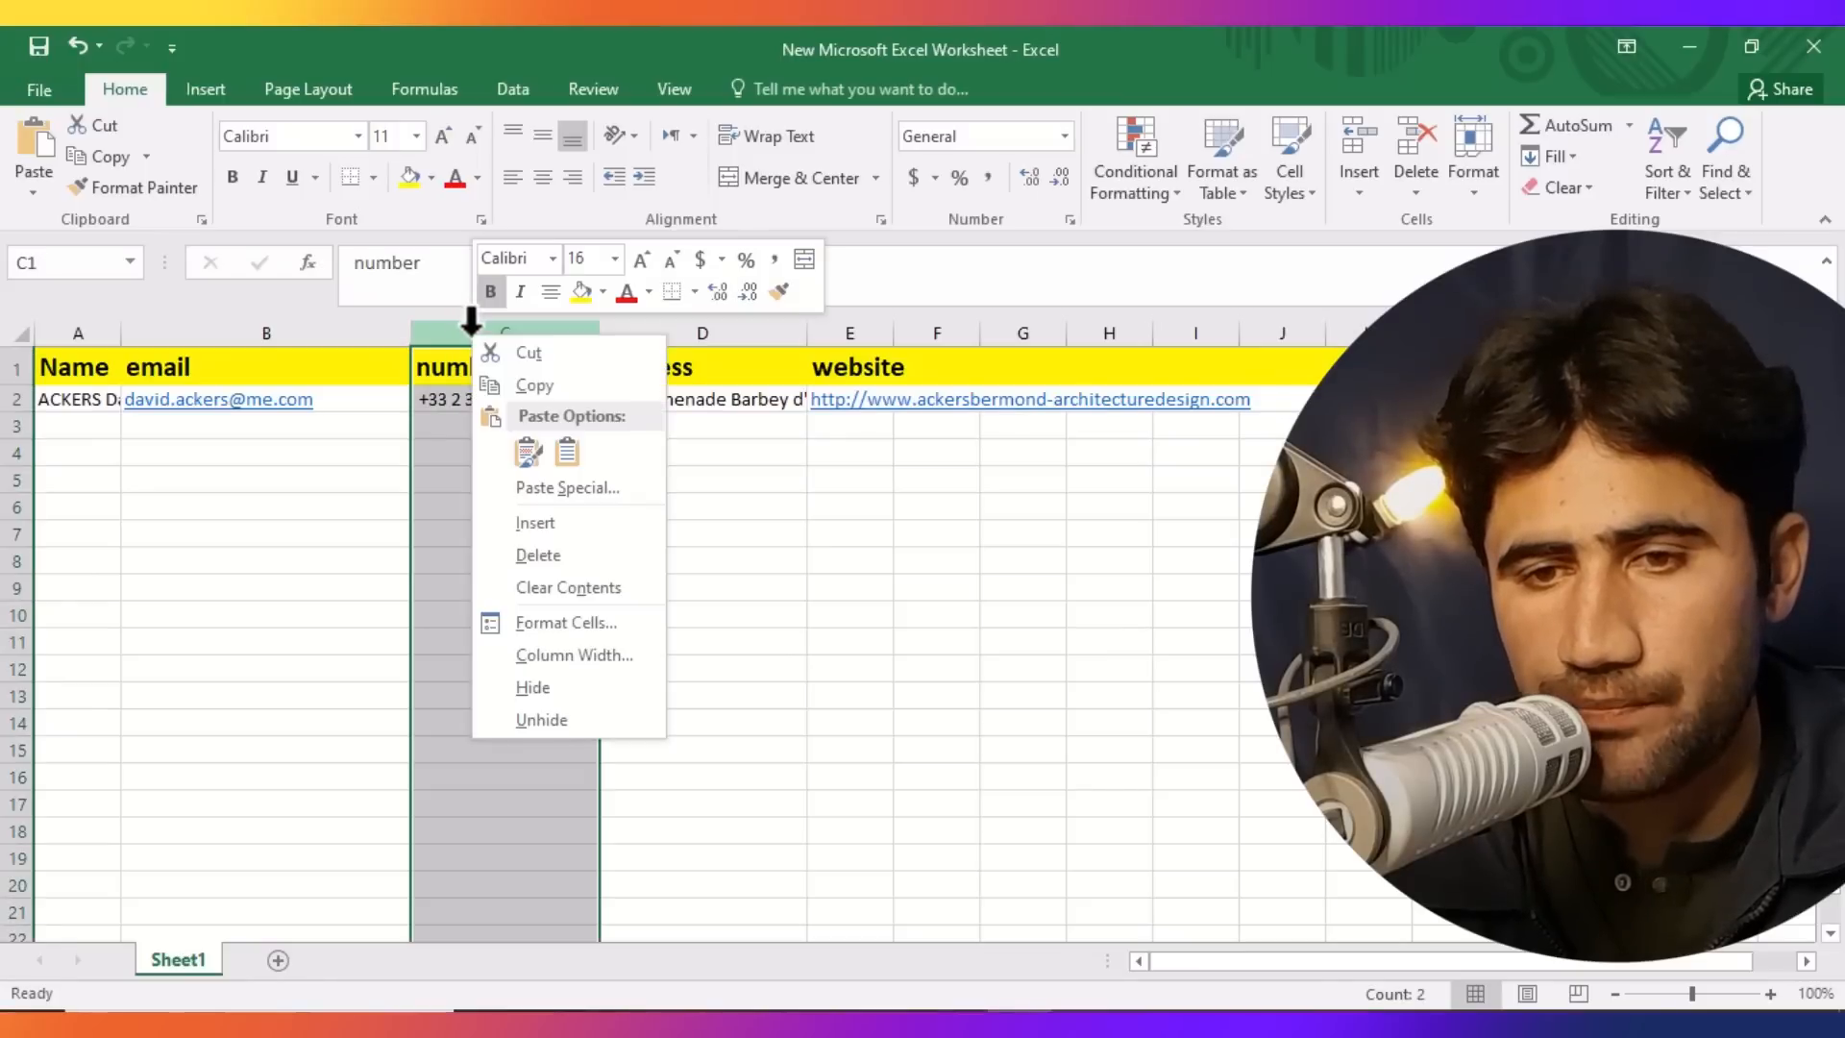
pyautogui.click(548, 625)
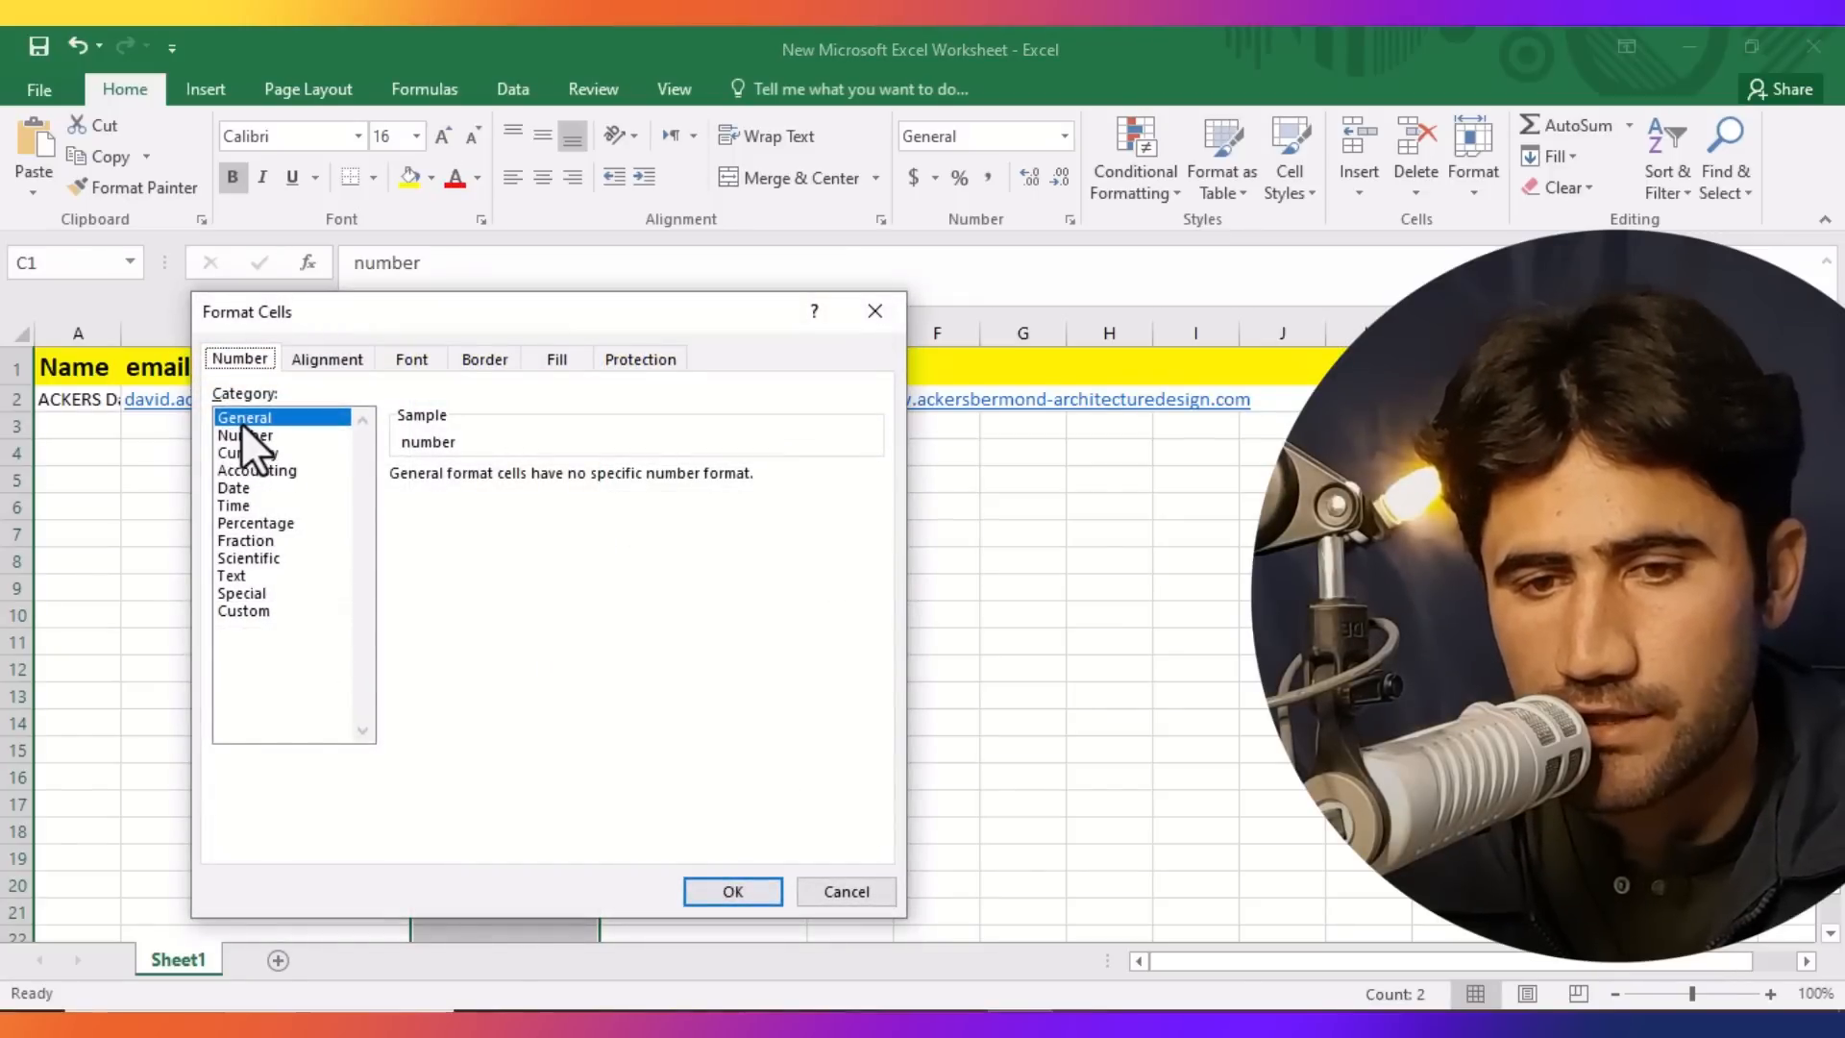
pyautogui.click(232, 576)
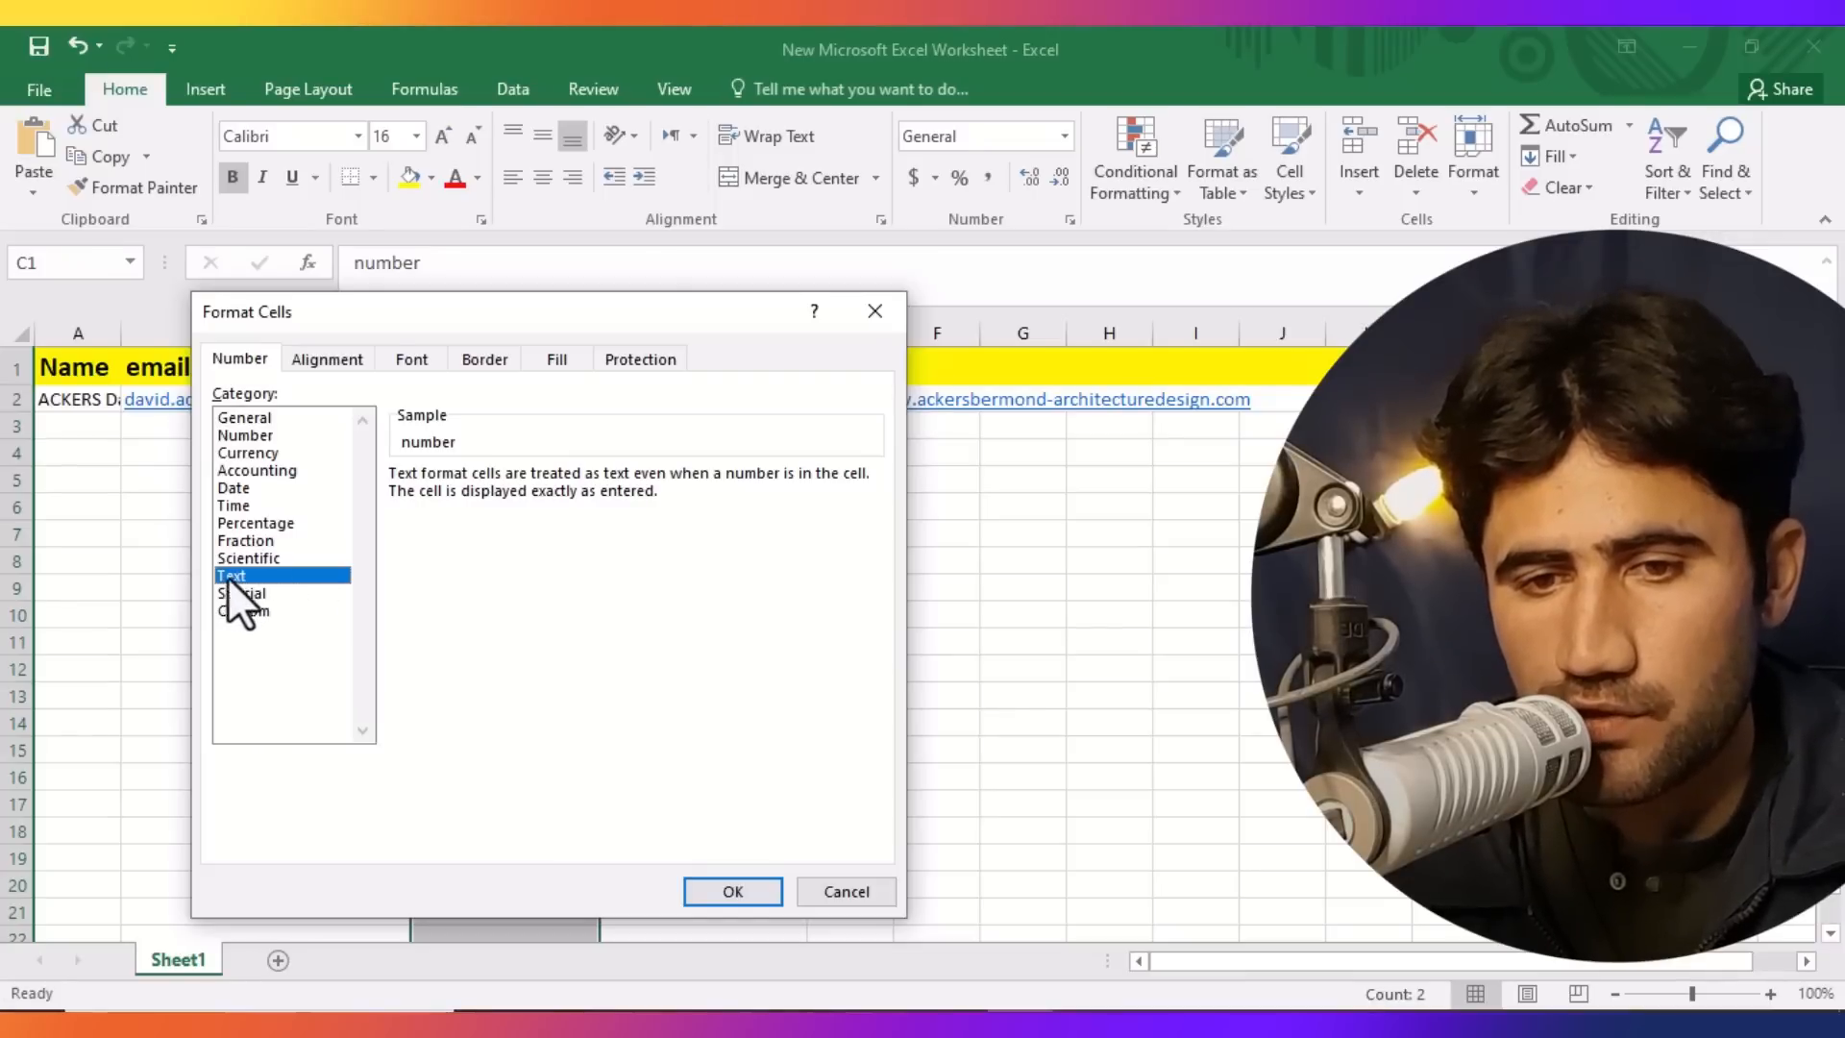
pyautogui.click(732, 892)
pyautogui.click(728, 884)
pyautogui.click(604, 693)
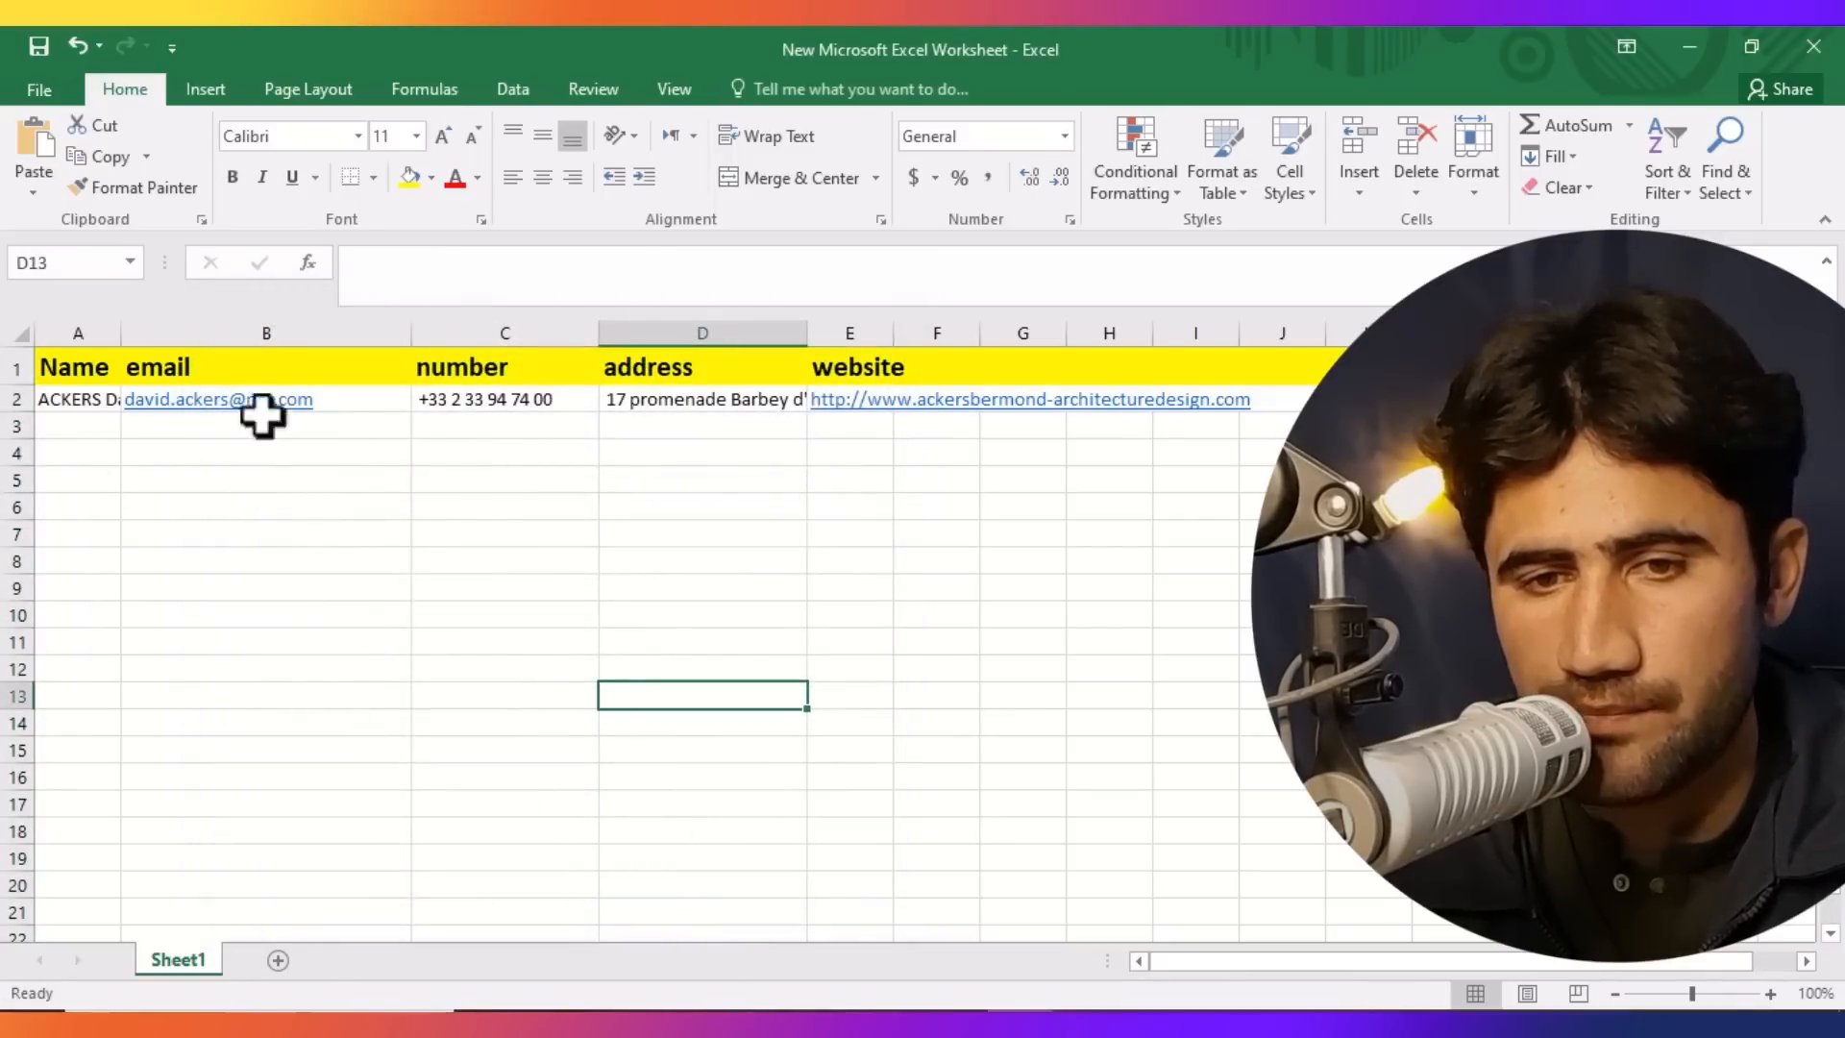
# Widen the Name column so the names fit.
pyautogui.moveTo(122, 333); pyautogui.dragTo(245, 333)
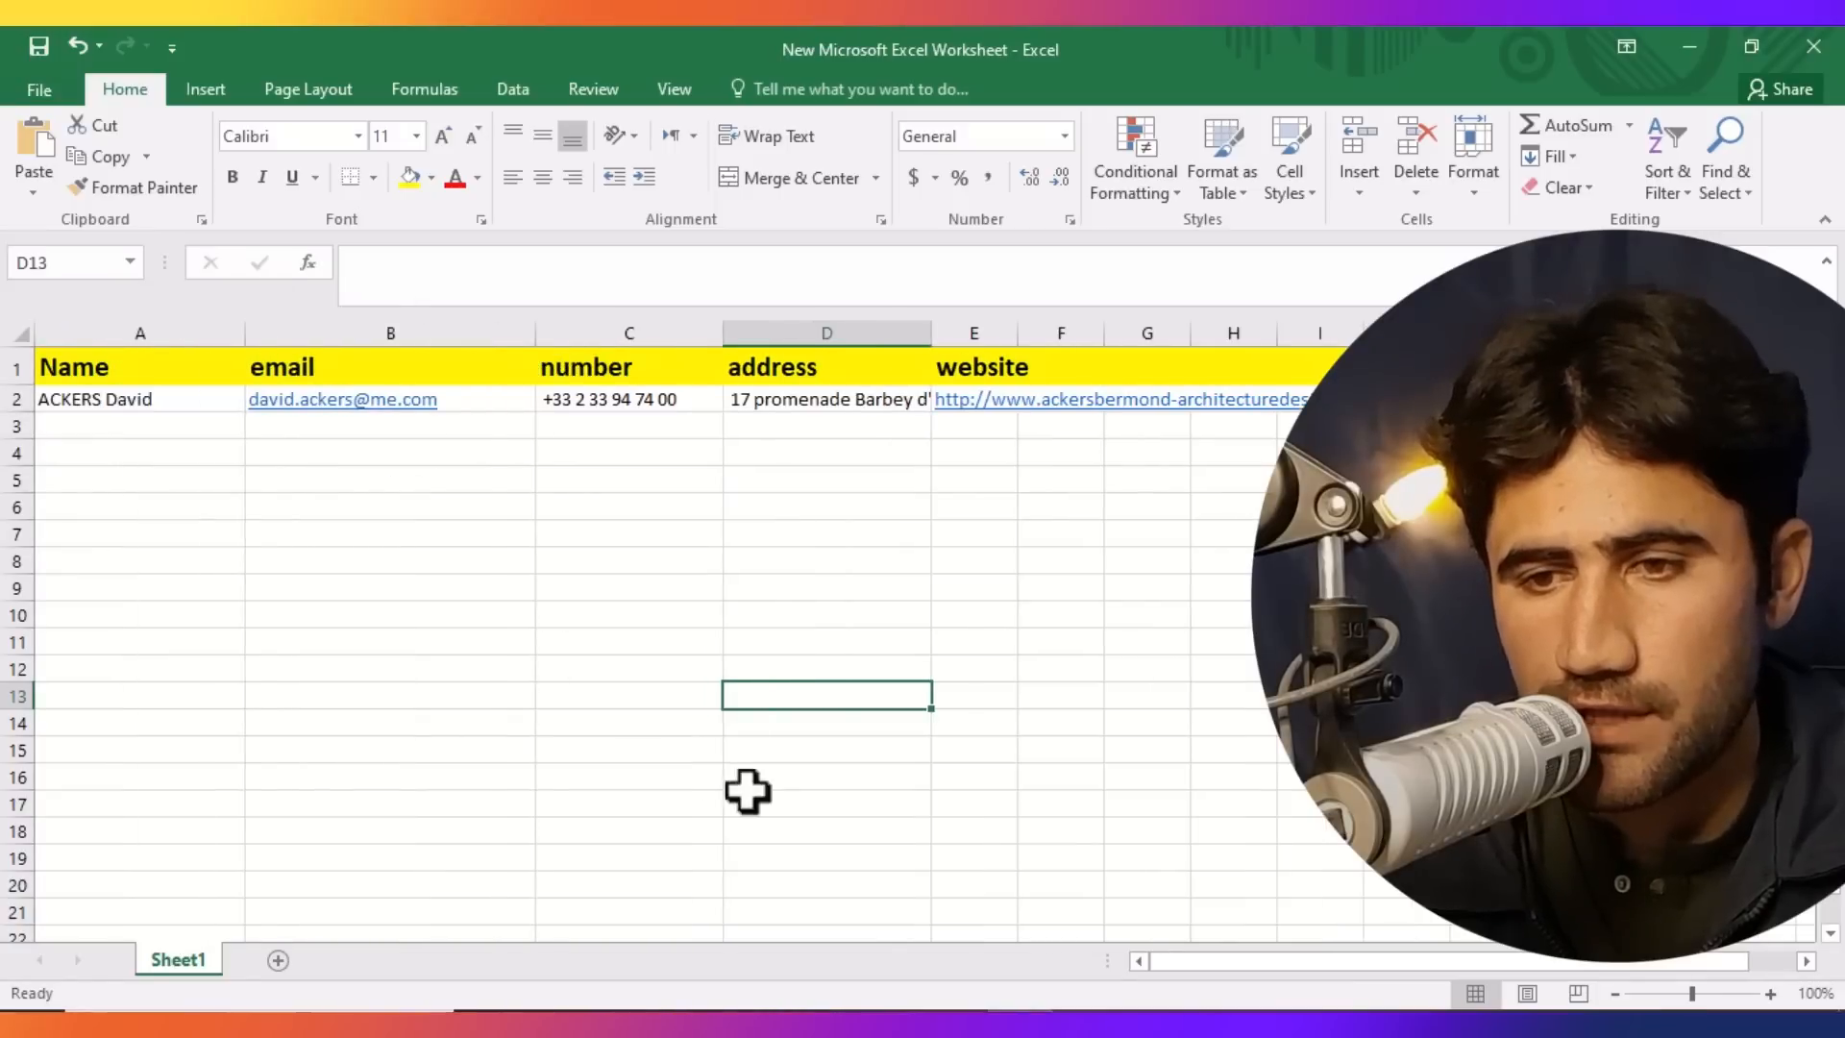
pyautogui.click(822, 913)
# Close the current profile and open the second architect's profile in the directory list.
pyautogui.hotkey('alt', 'Tab')
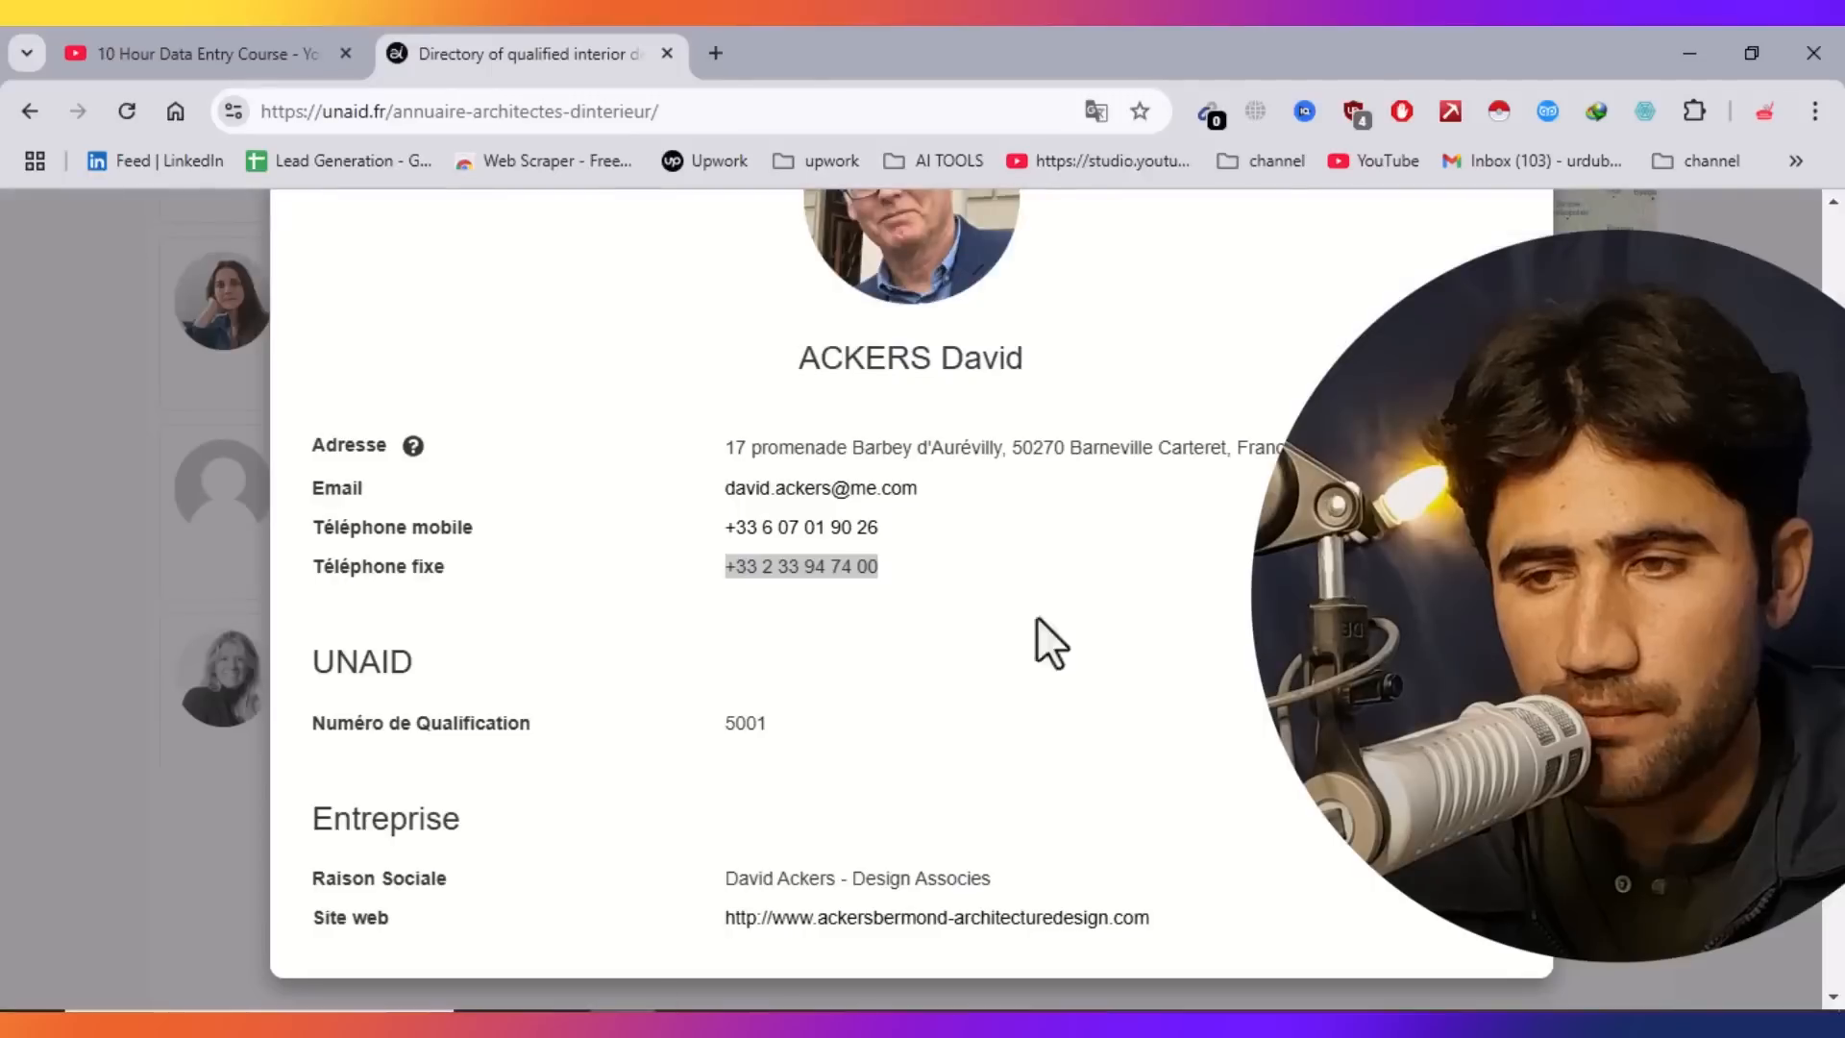
pyautogui.scroll(4, 754, 902)
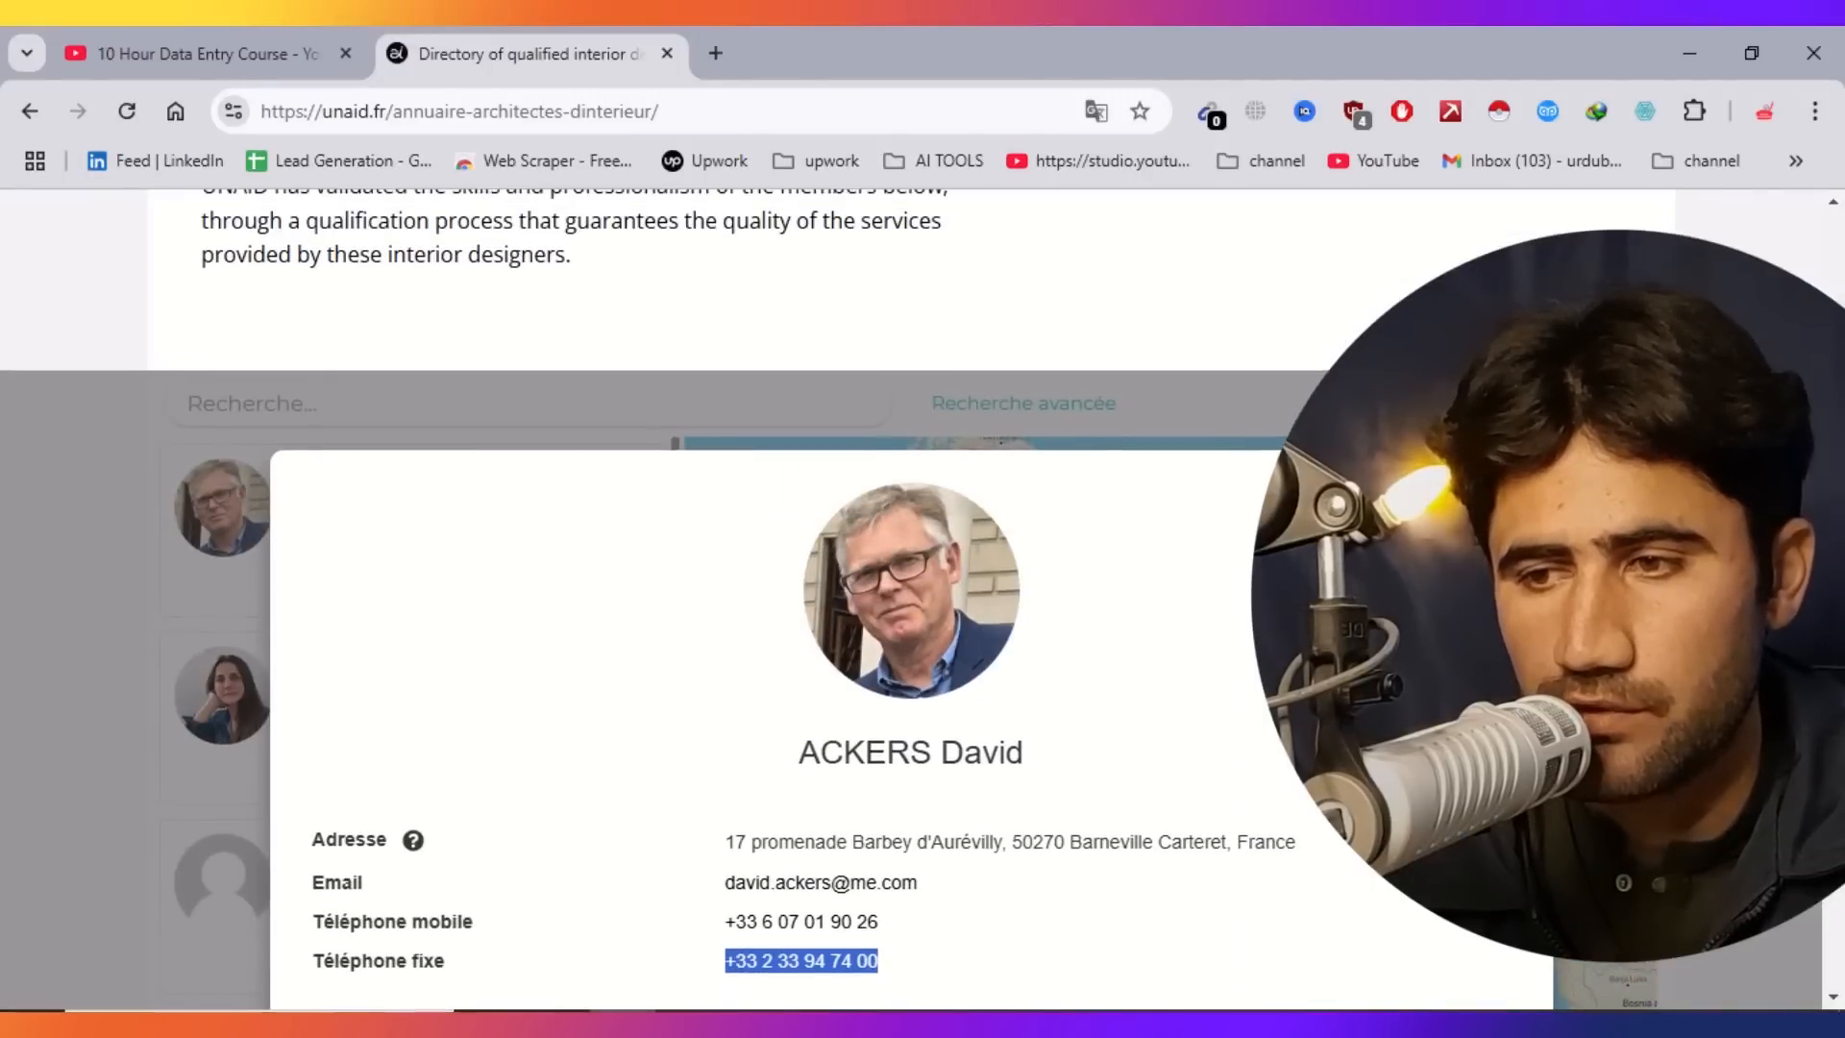
pyautogui.press('Escape')
pyautogui.scroll(-2, 363, 538)
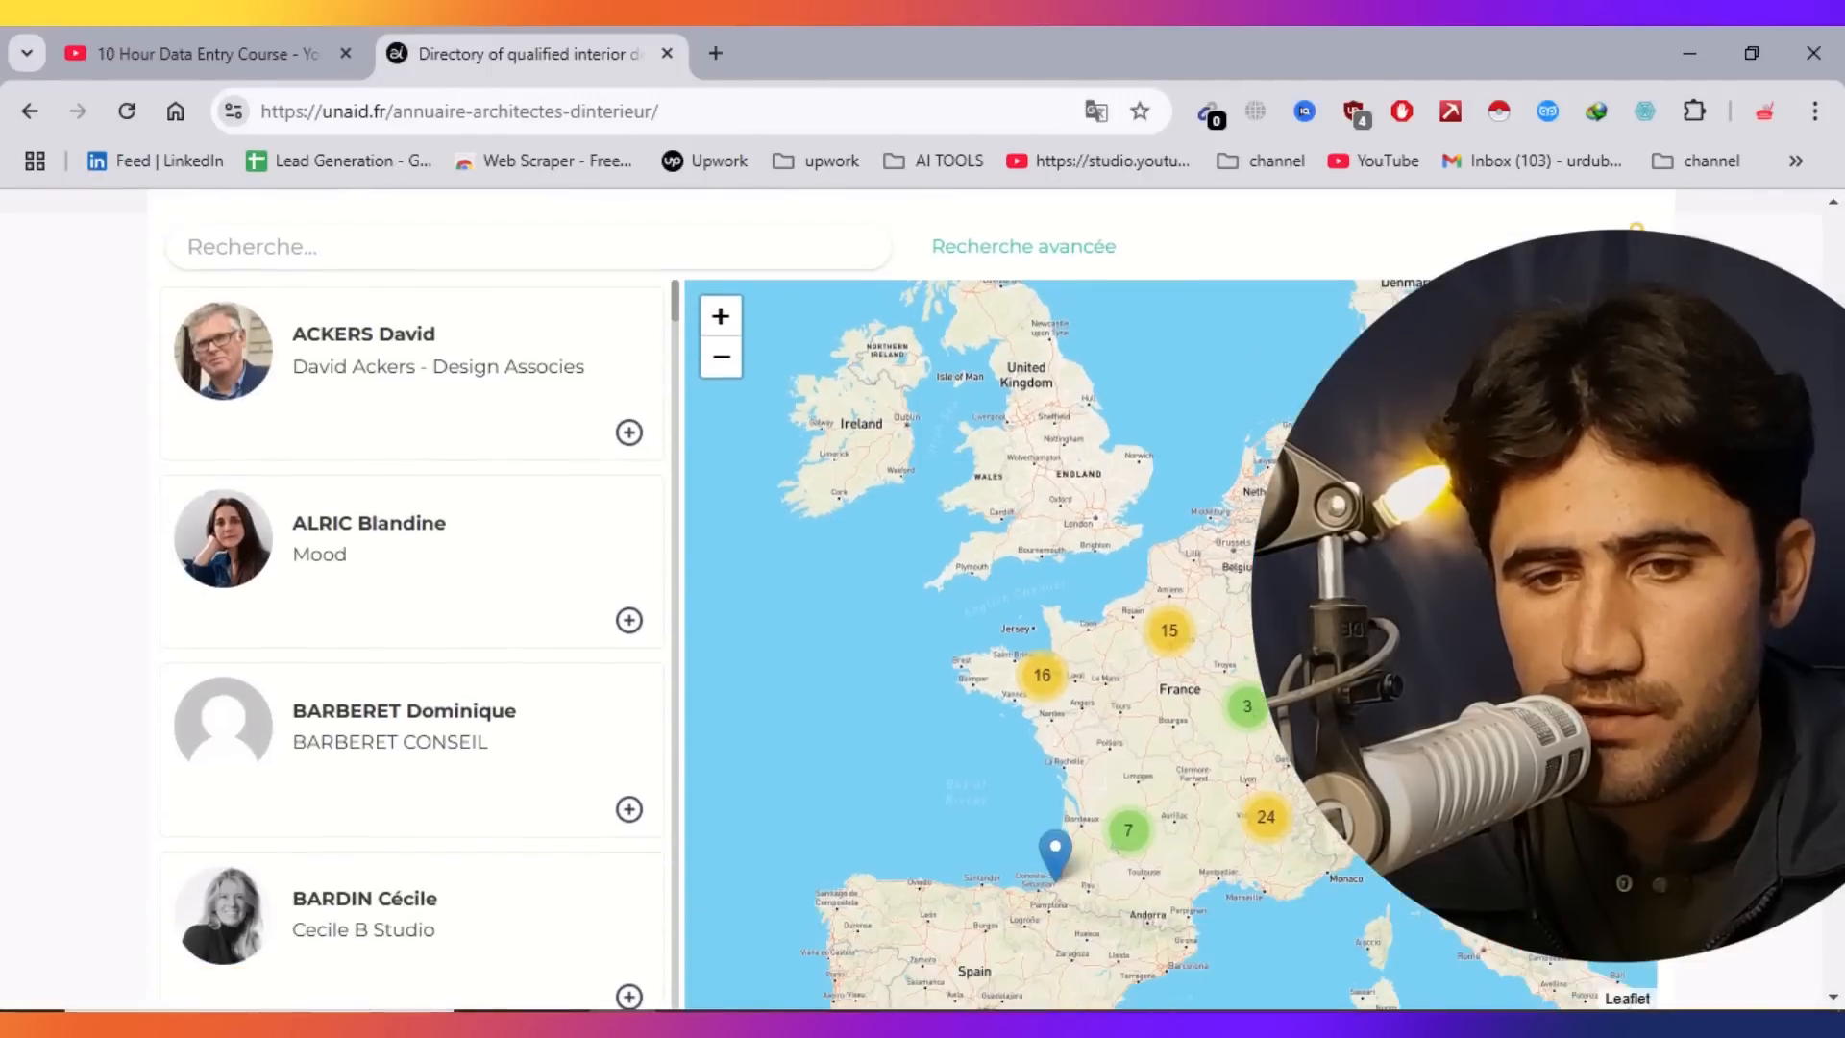
pyautogui.click(365, 533)
pyautogui.moveTo(1027, 612); pyautogui.dragTo(799, 615)
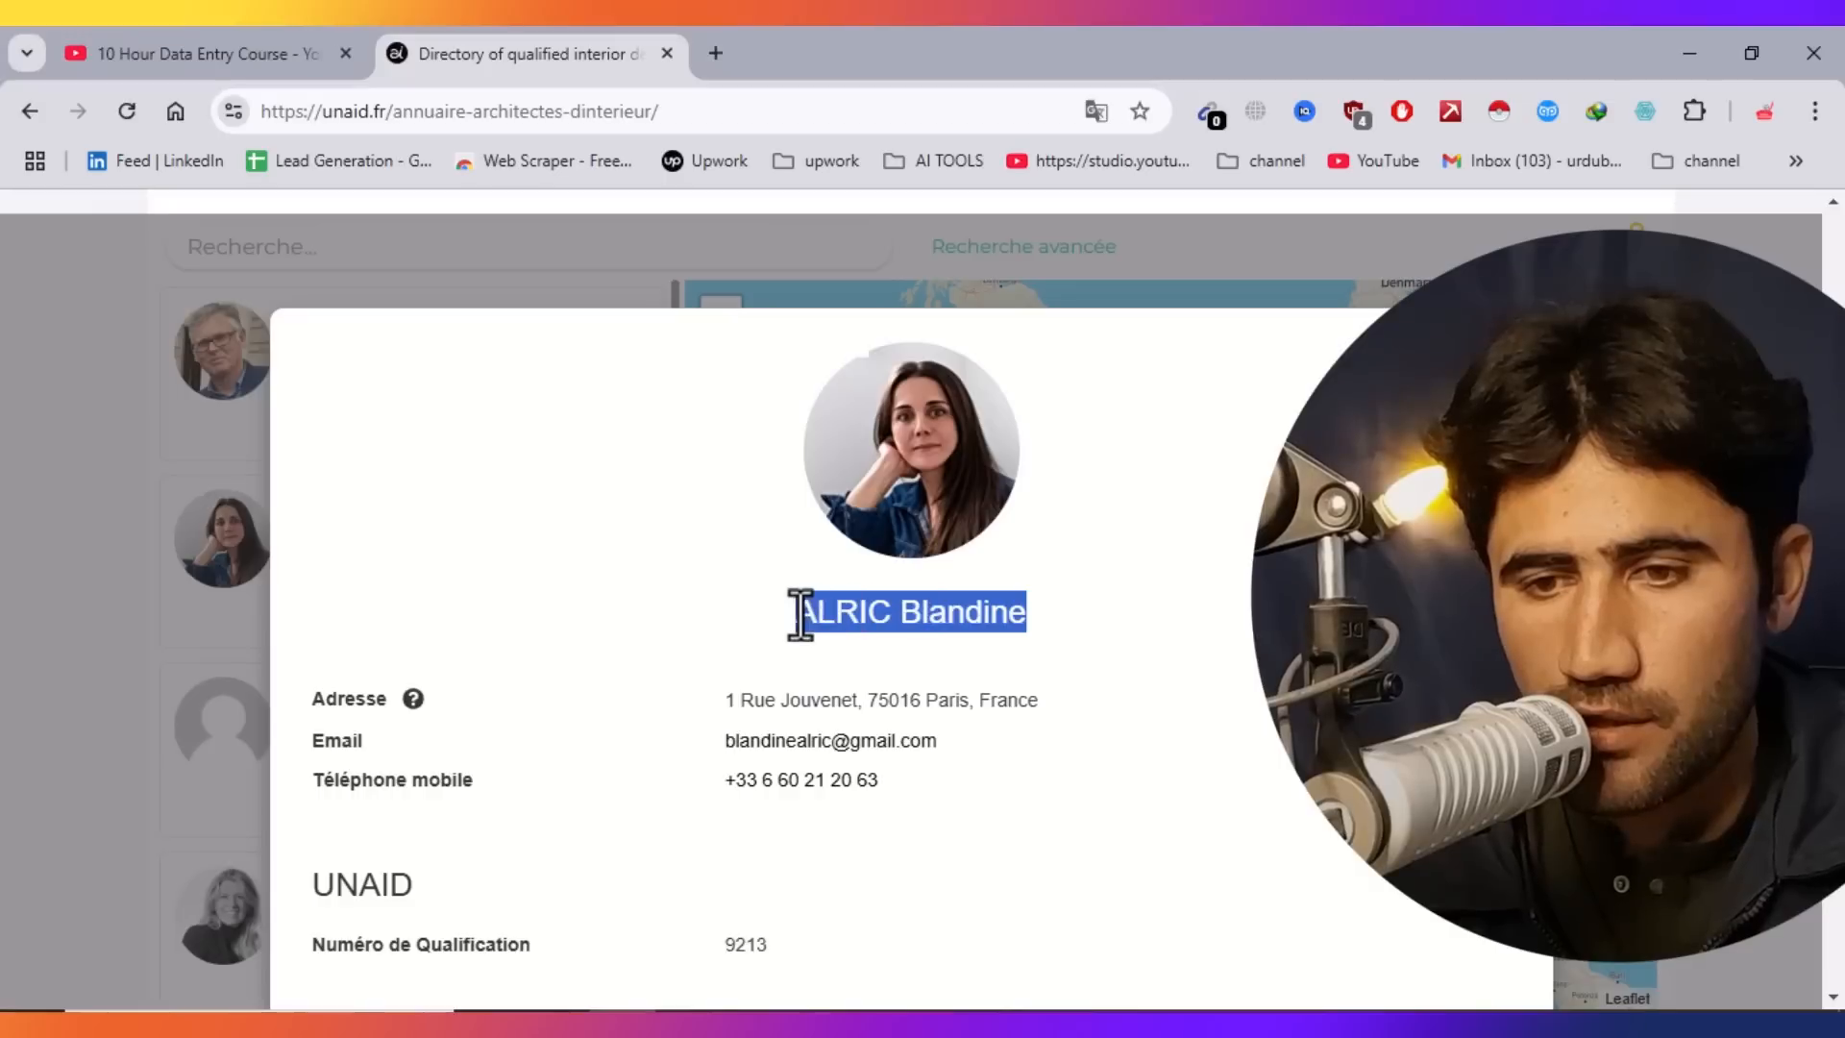
pyautogui.rightClick(819, 625)
pyautogui.click(947, 204)
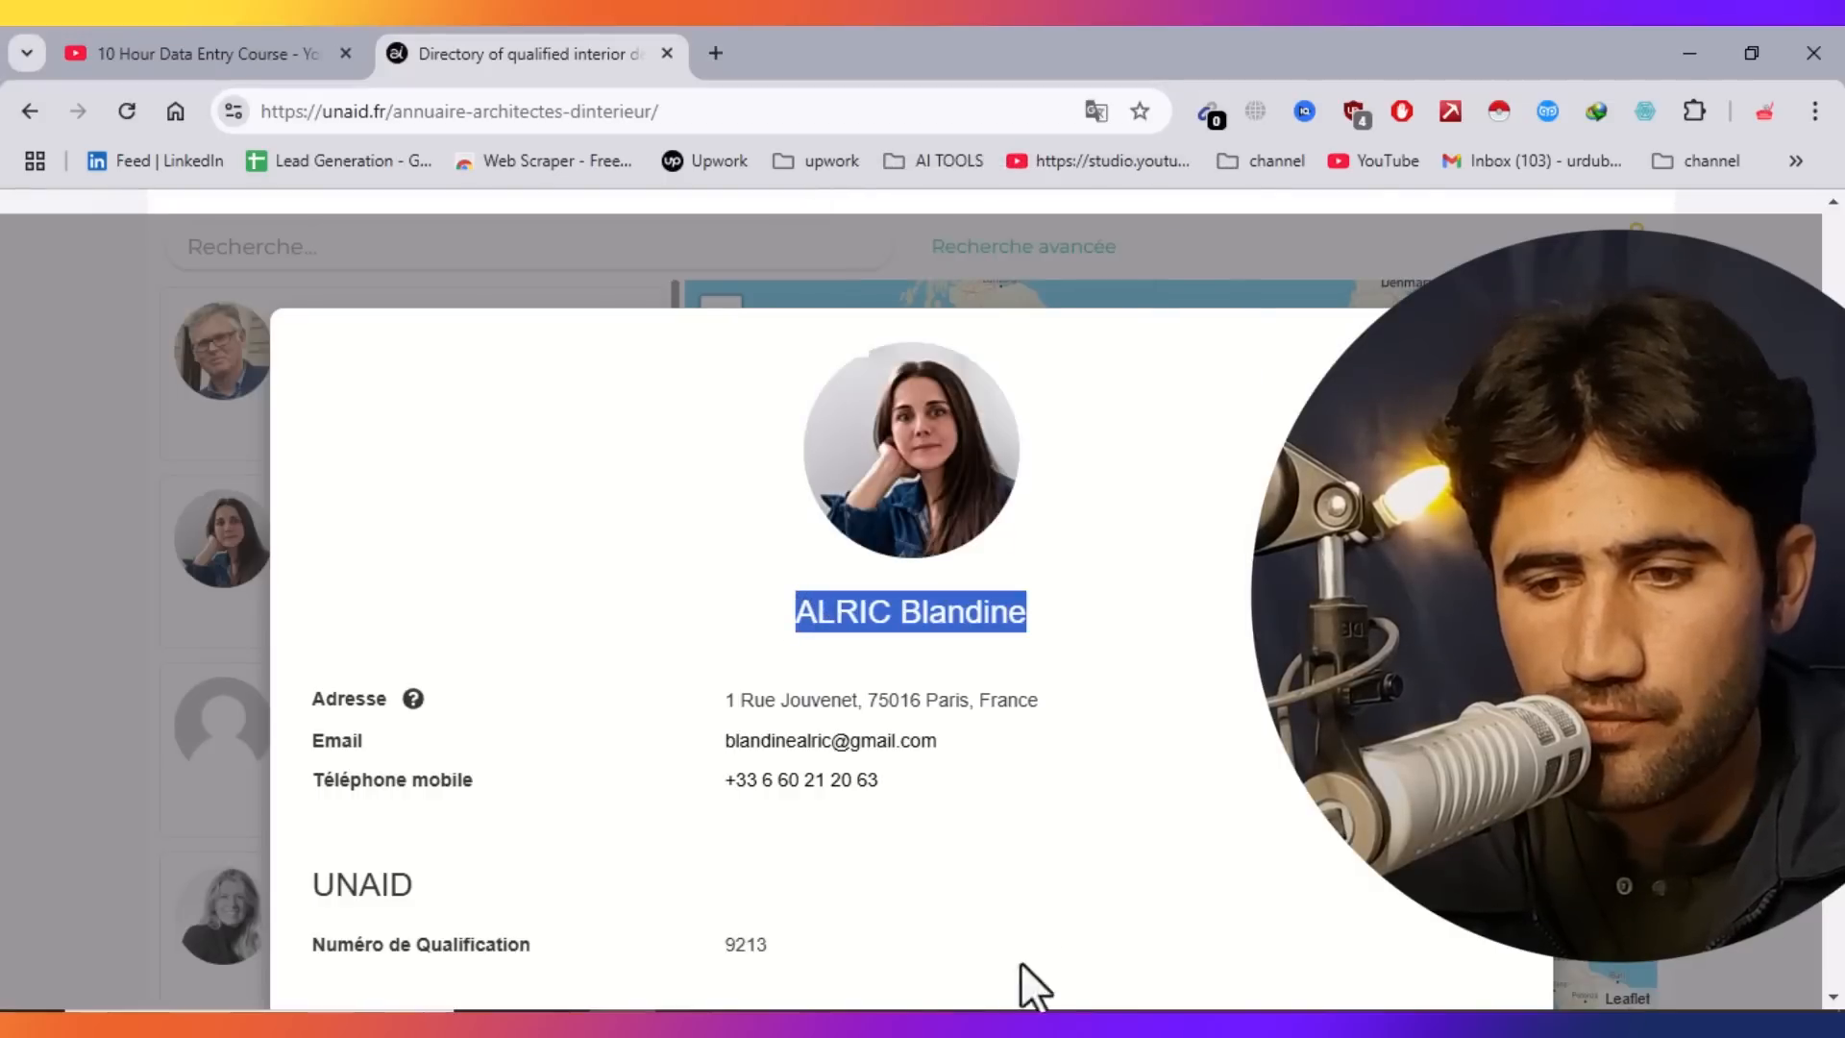
# Enter the second architect's name into cell A3.
pyautogui.hotkey('alt', 'Tab')
pyautogui.click(48, 426)
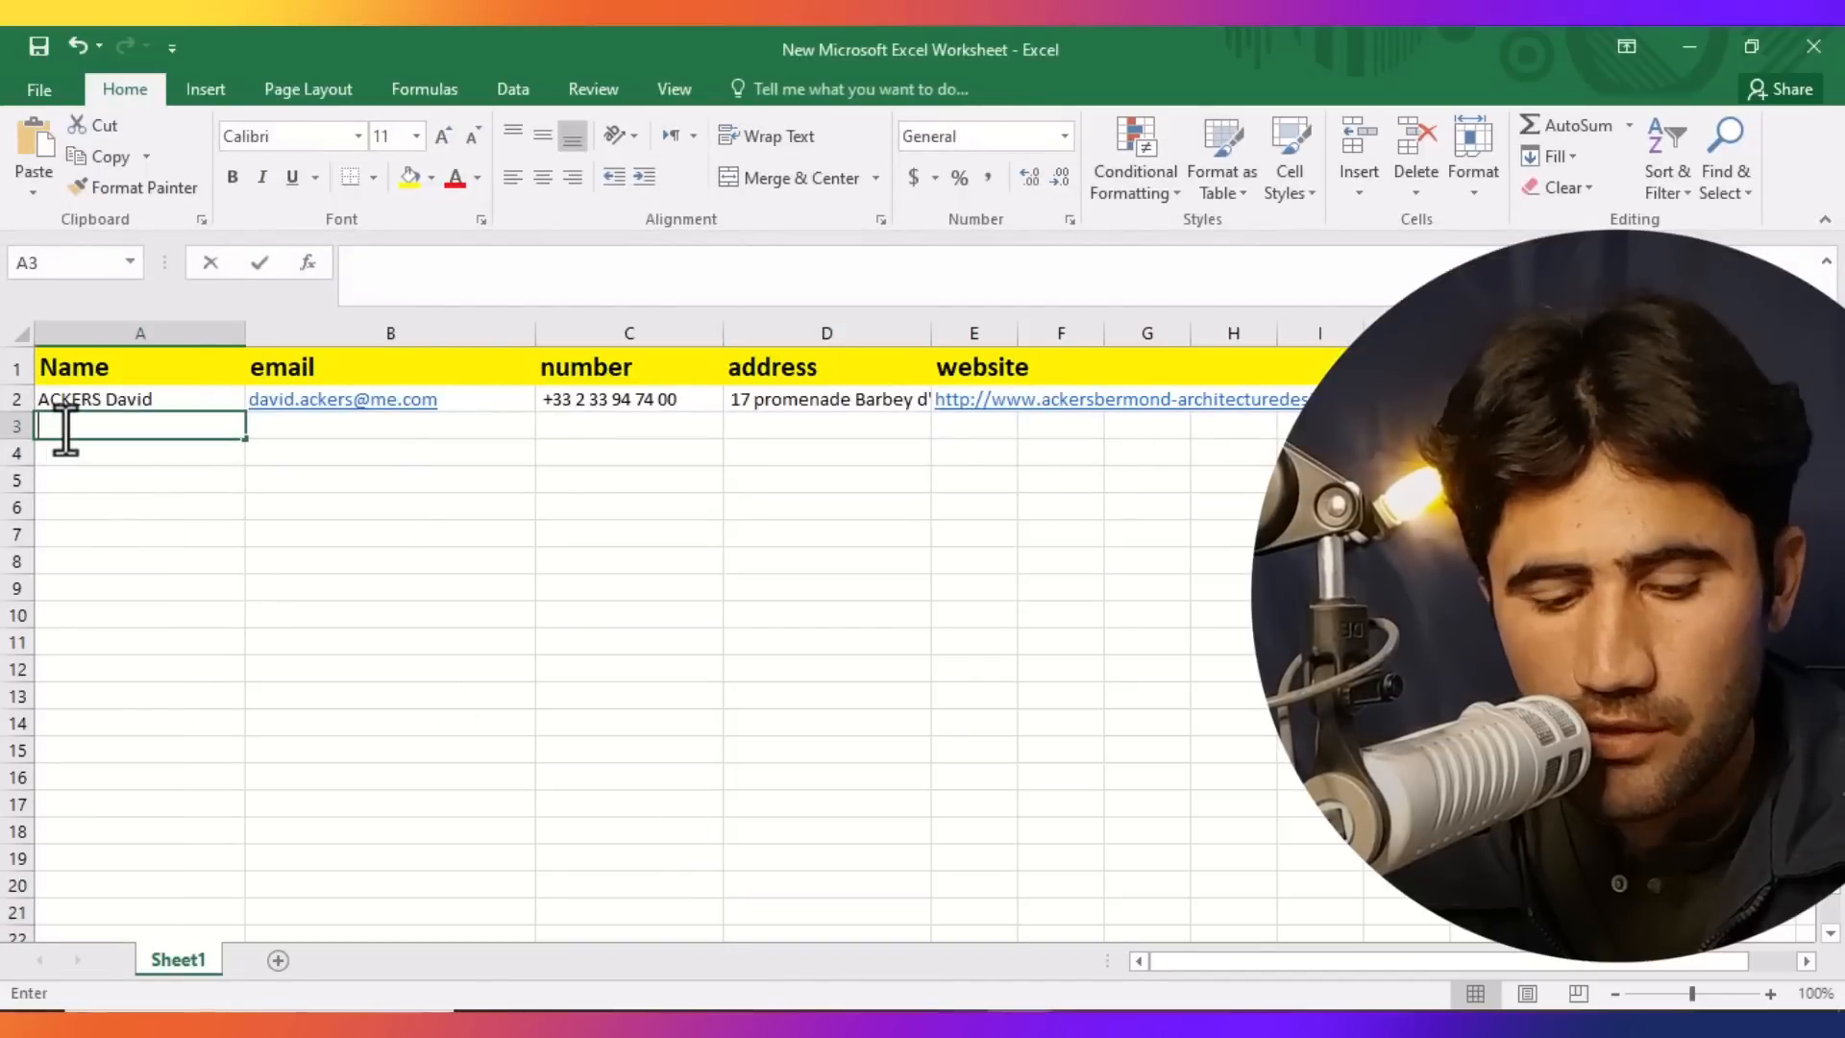
# Copy the second architect's address from the profile.
pyautogui.hotkey('alt', 'Tab')
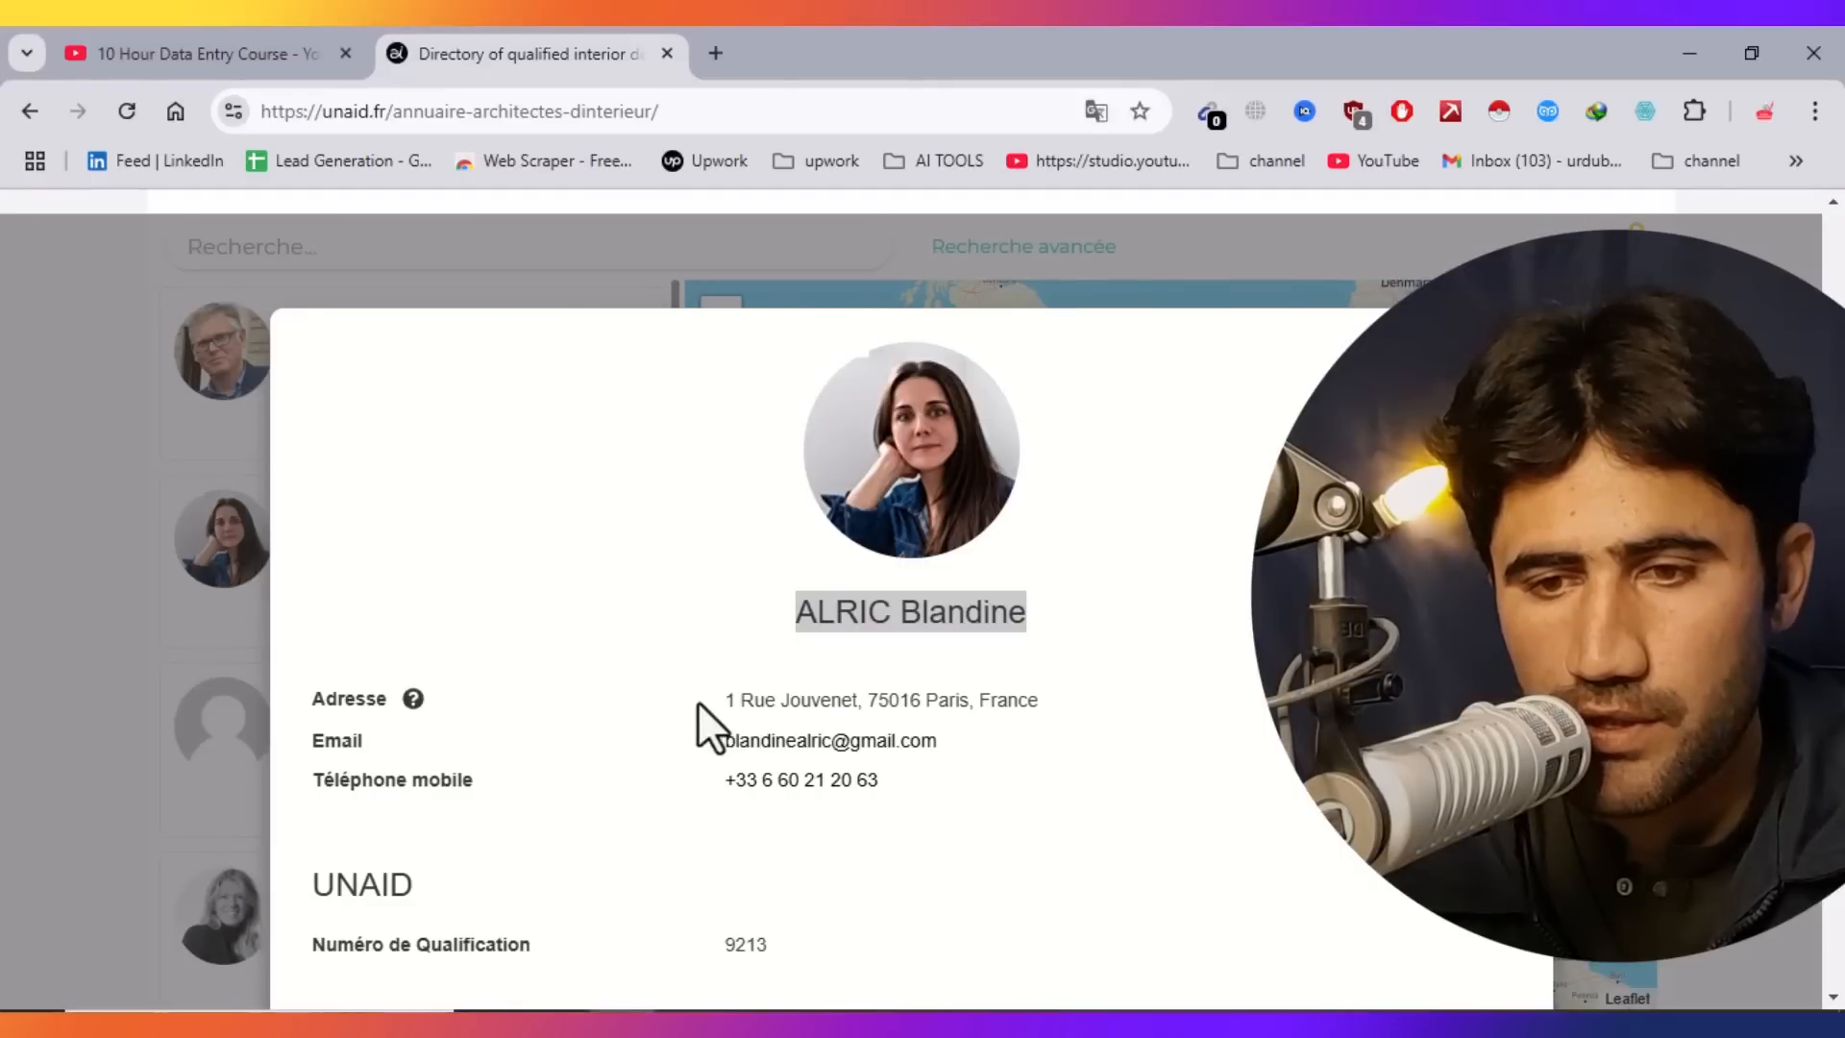
pyautogui.tripleClick(741, 700)
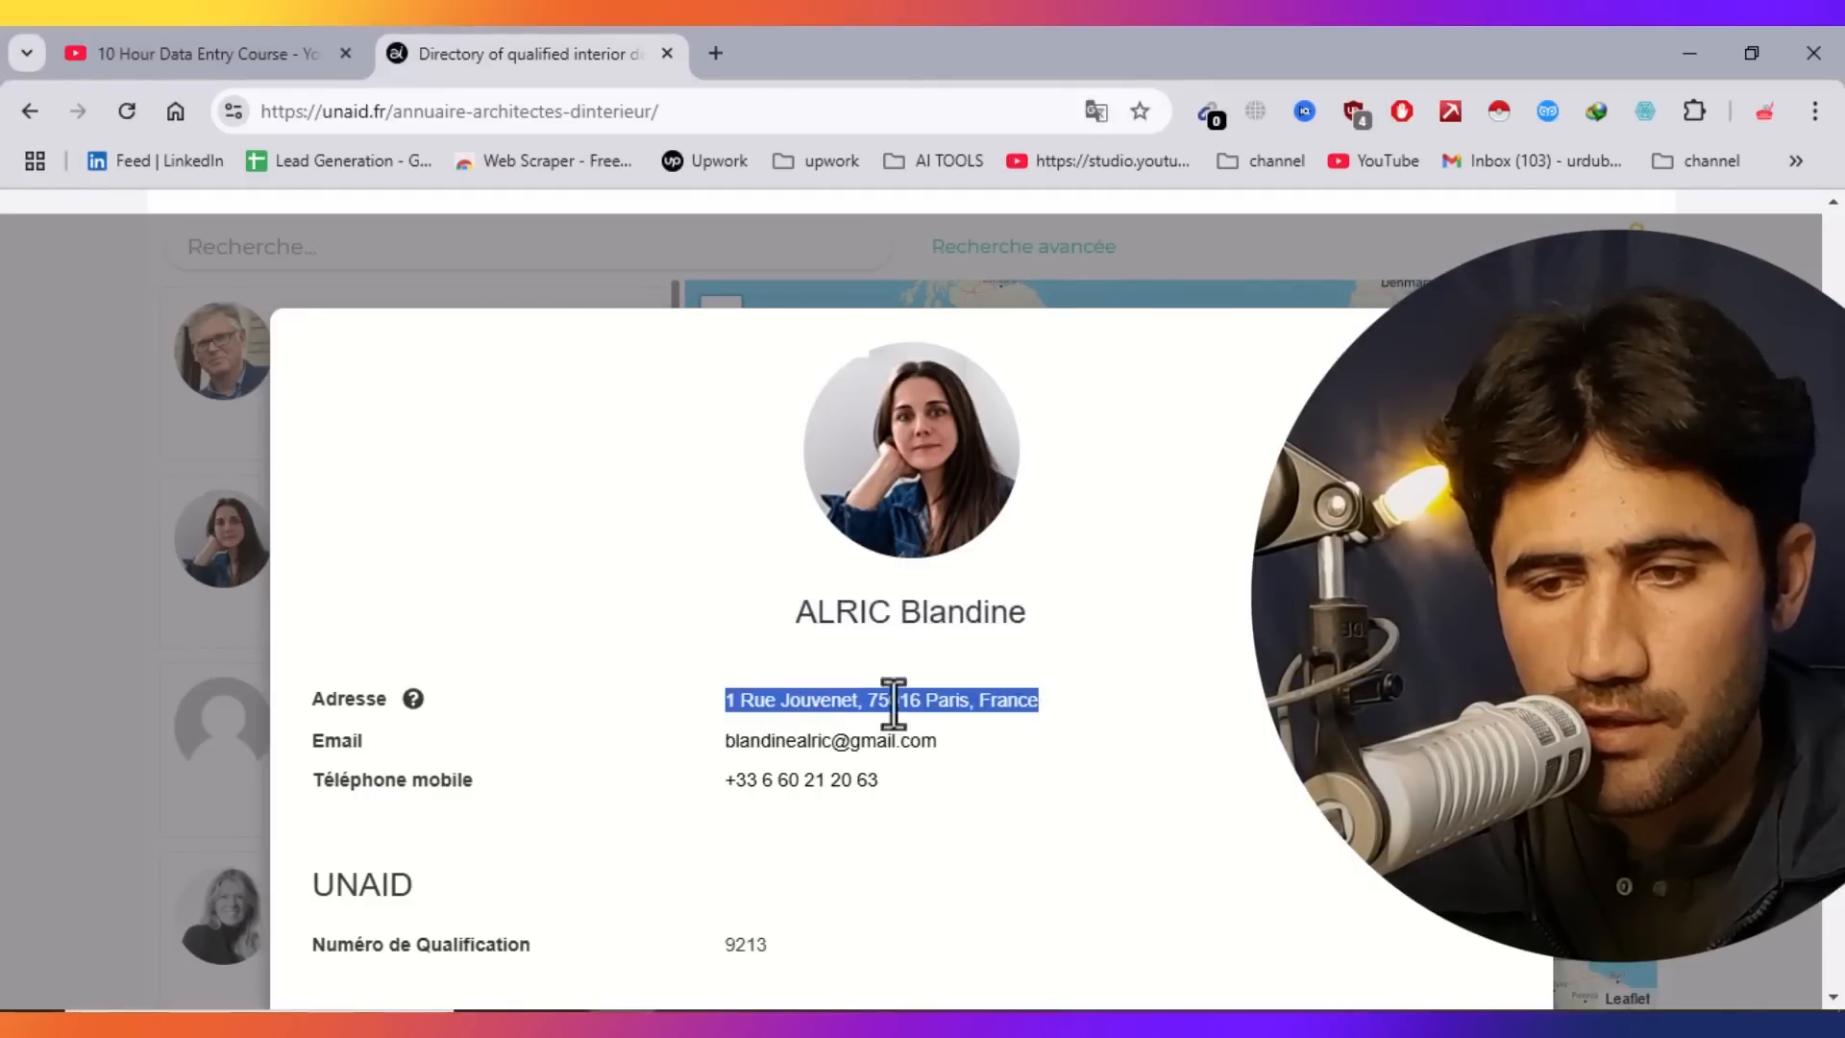
pyautogui.rightClick(1004, 694)
pyautogui.click(1113, 234)
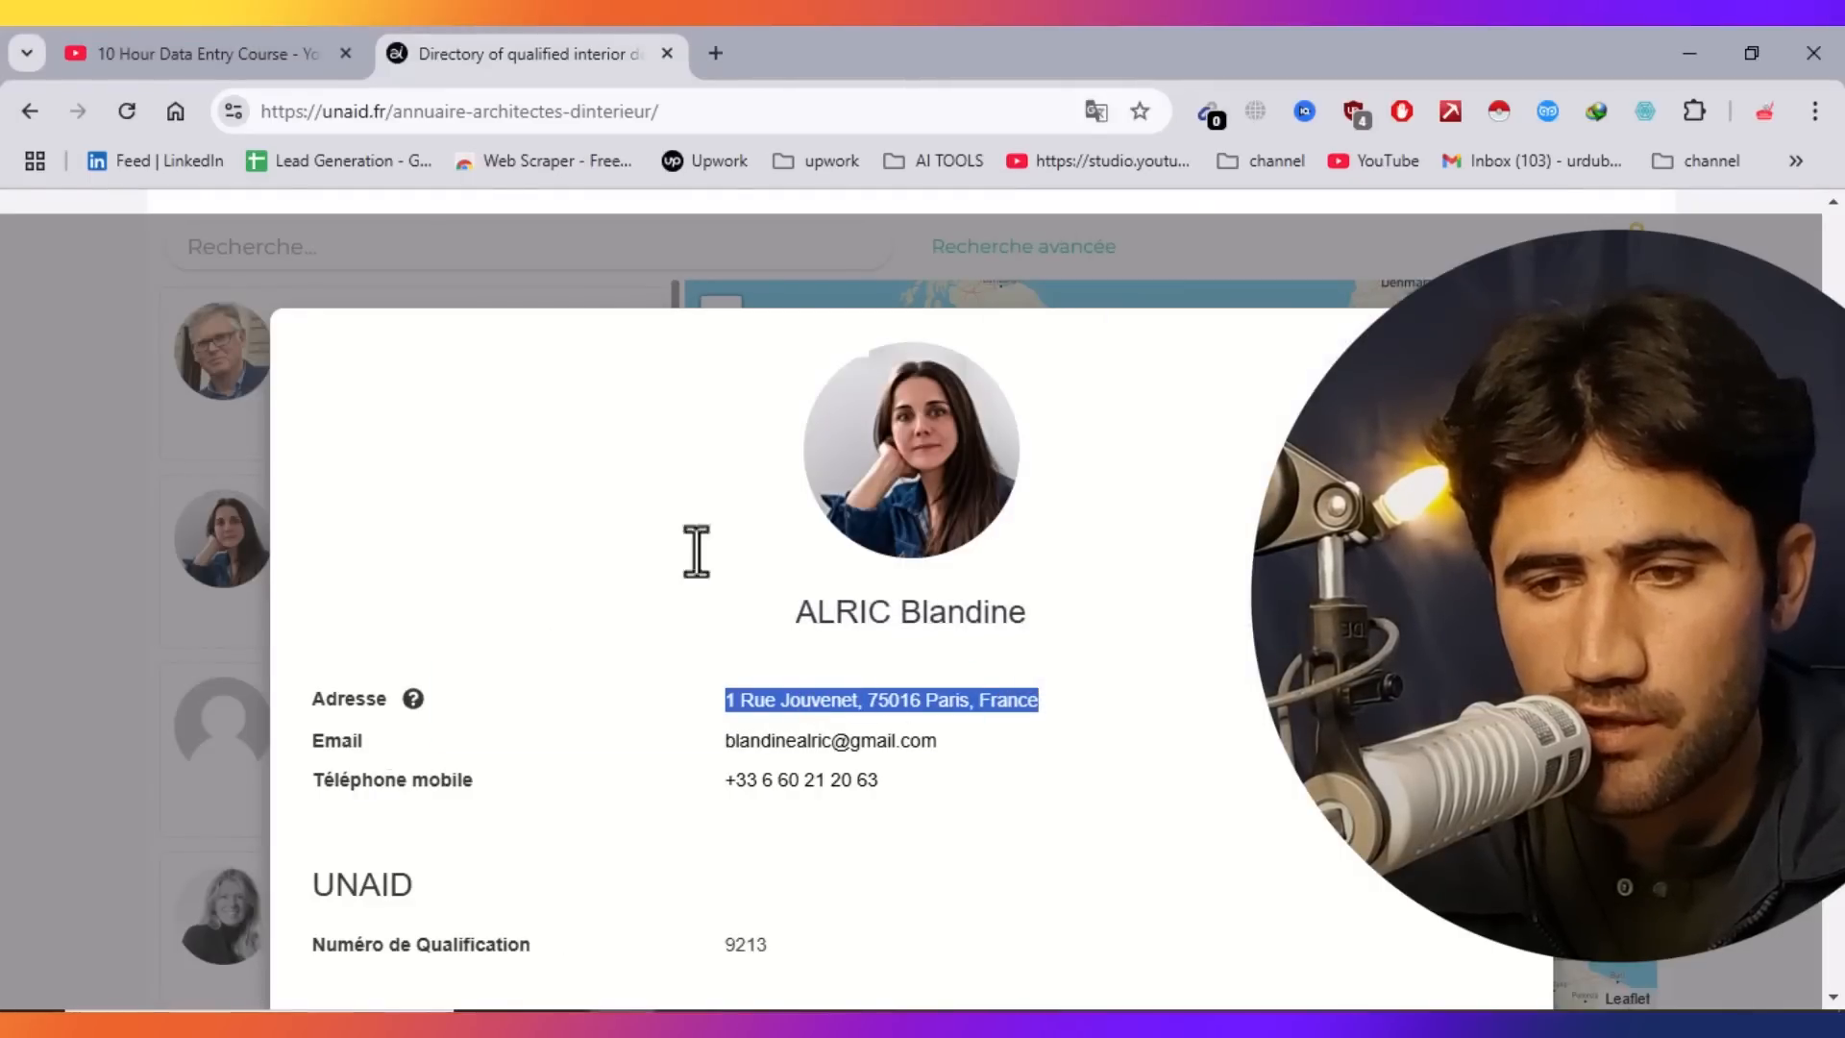
# Paste the address into cell D3.
pyautogui.hotkey('alt', 'Tab')
pyautogui.click(762, 424)
pyautogui.hotkey('ctrl', 'v')
pyautogui.press('Return')
pyautogui.click(802, 736)
# Copy the second architect's email address from the profile.
pyautogui.hotkey('alt', 'Tab')
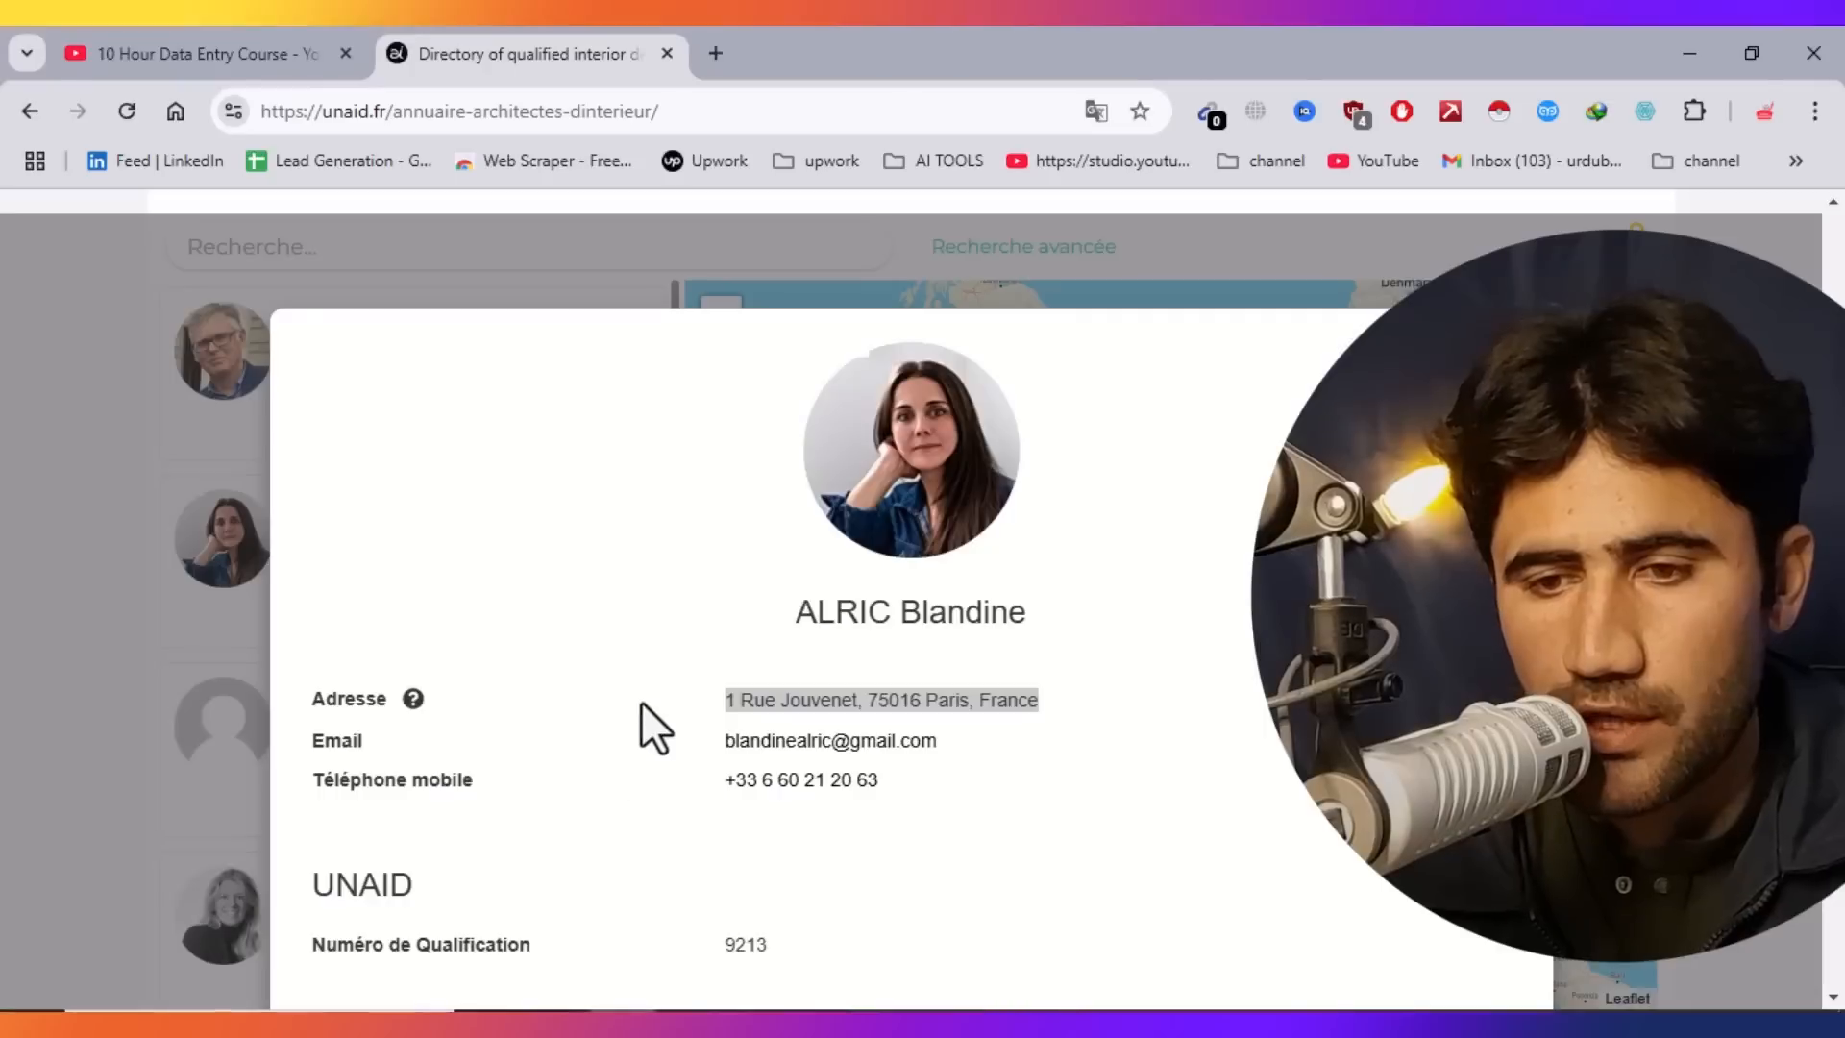
pyautogui.moveTo(934, 740); pyautogui.dragTo(728, 746)
pyautogui.rightClick(728, 746)
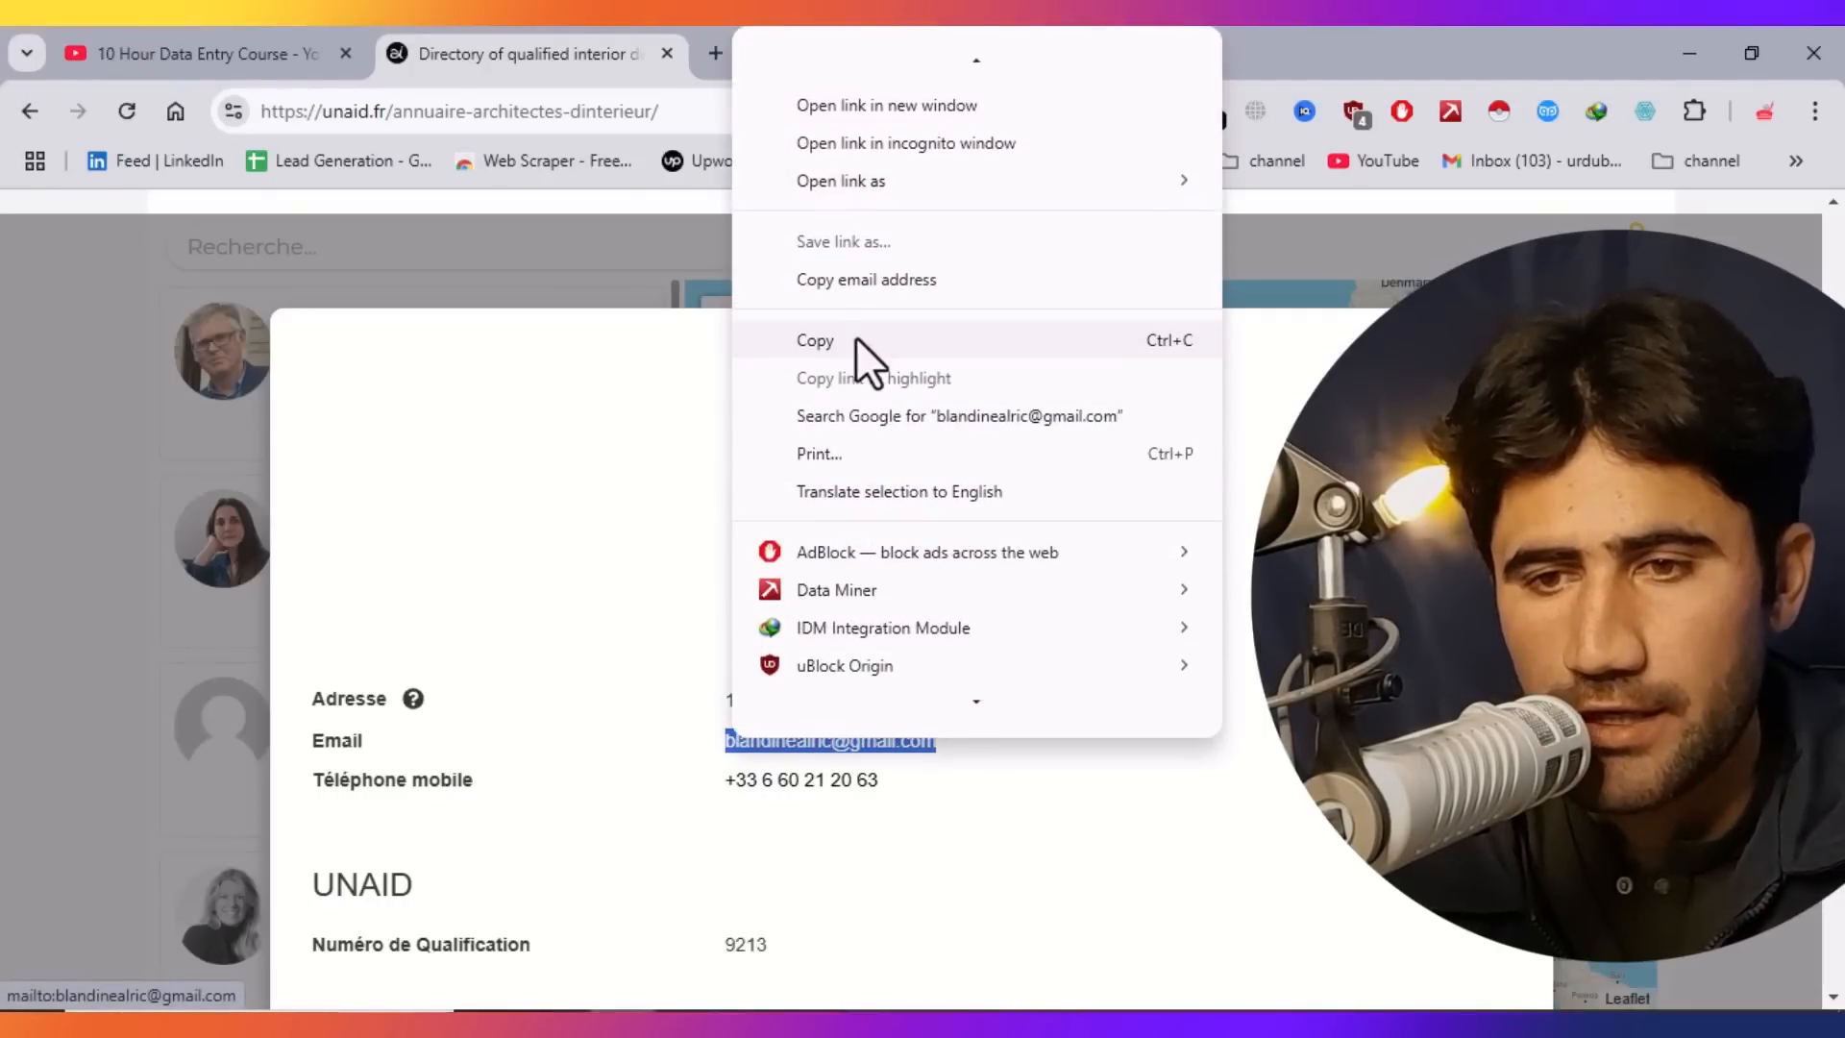
pyautogui.click(858, 338)
# Paste the email address into cell B3.
pyautogui.hotkey('alt', 'Tab')
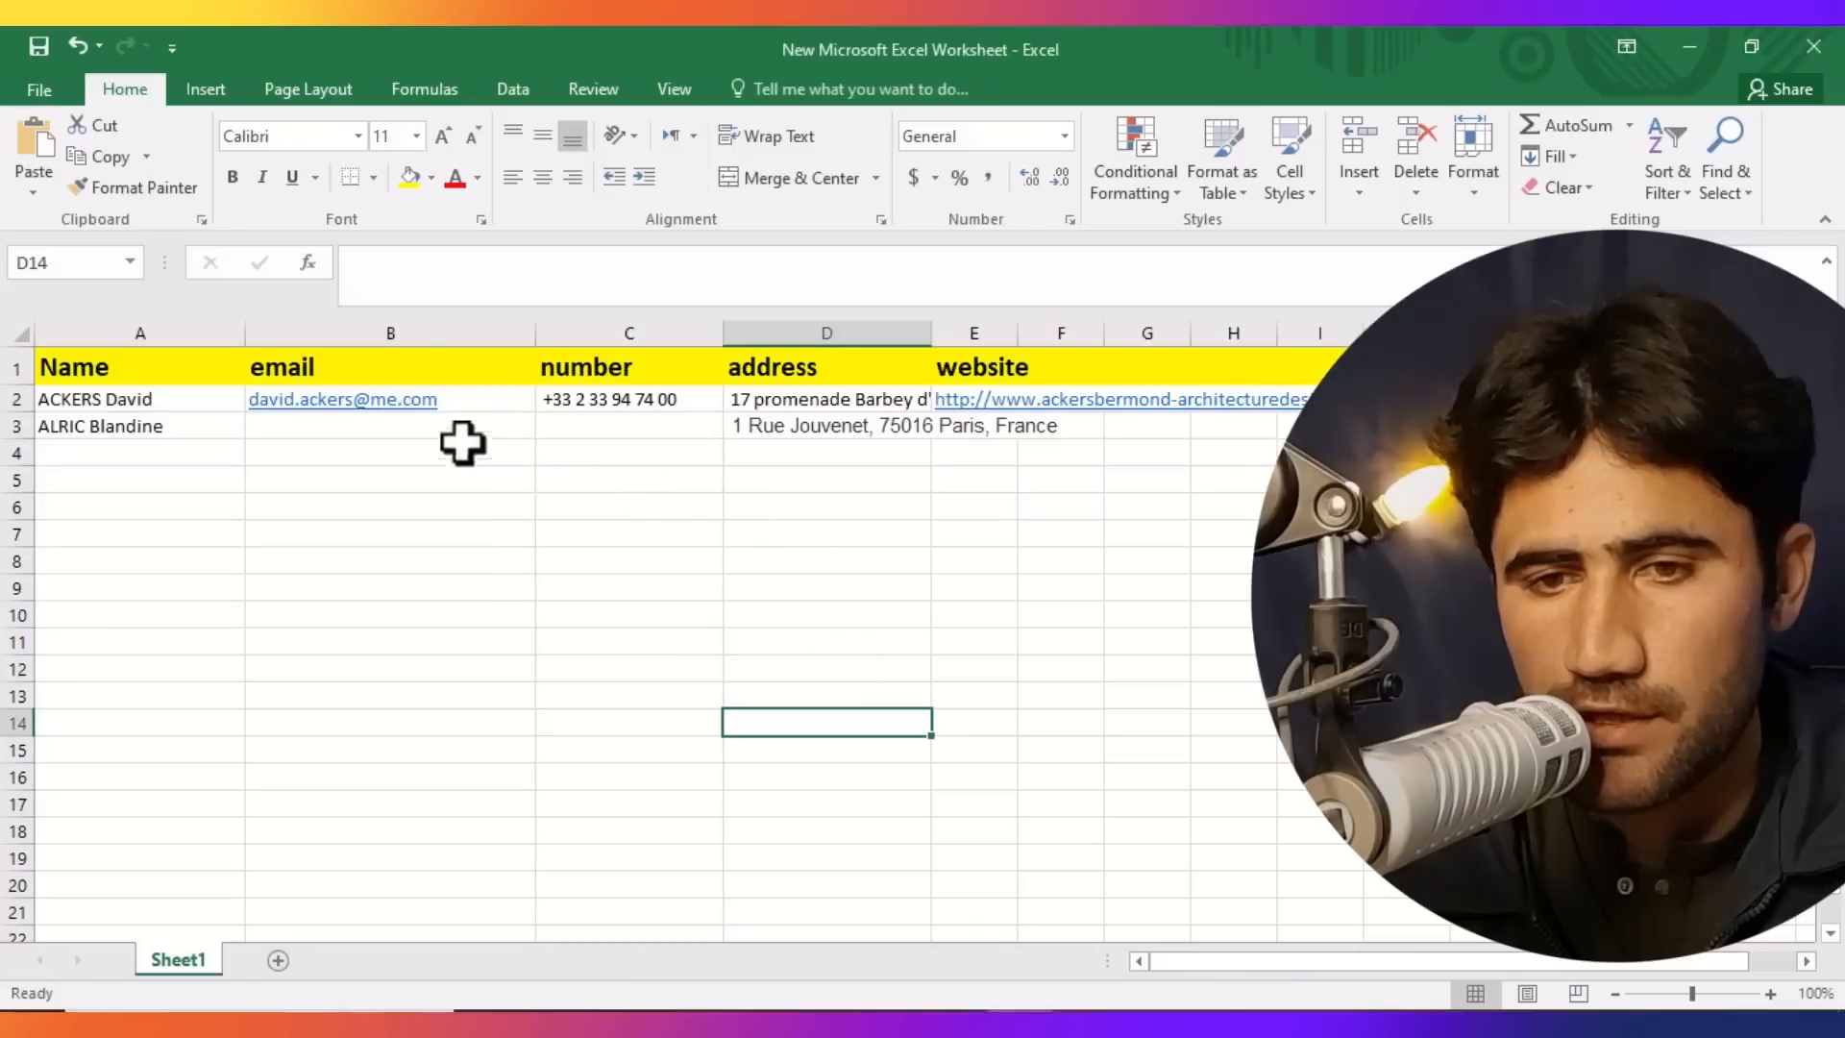
pyautogui.click(298, 427)
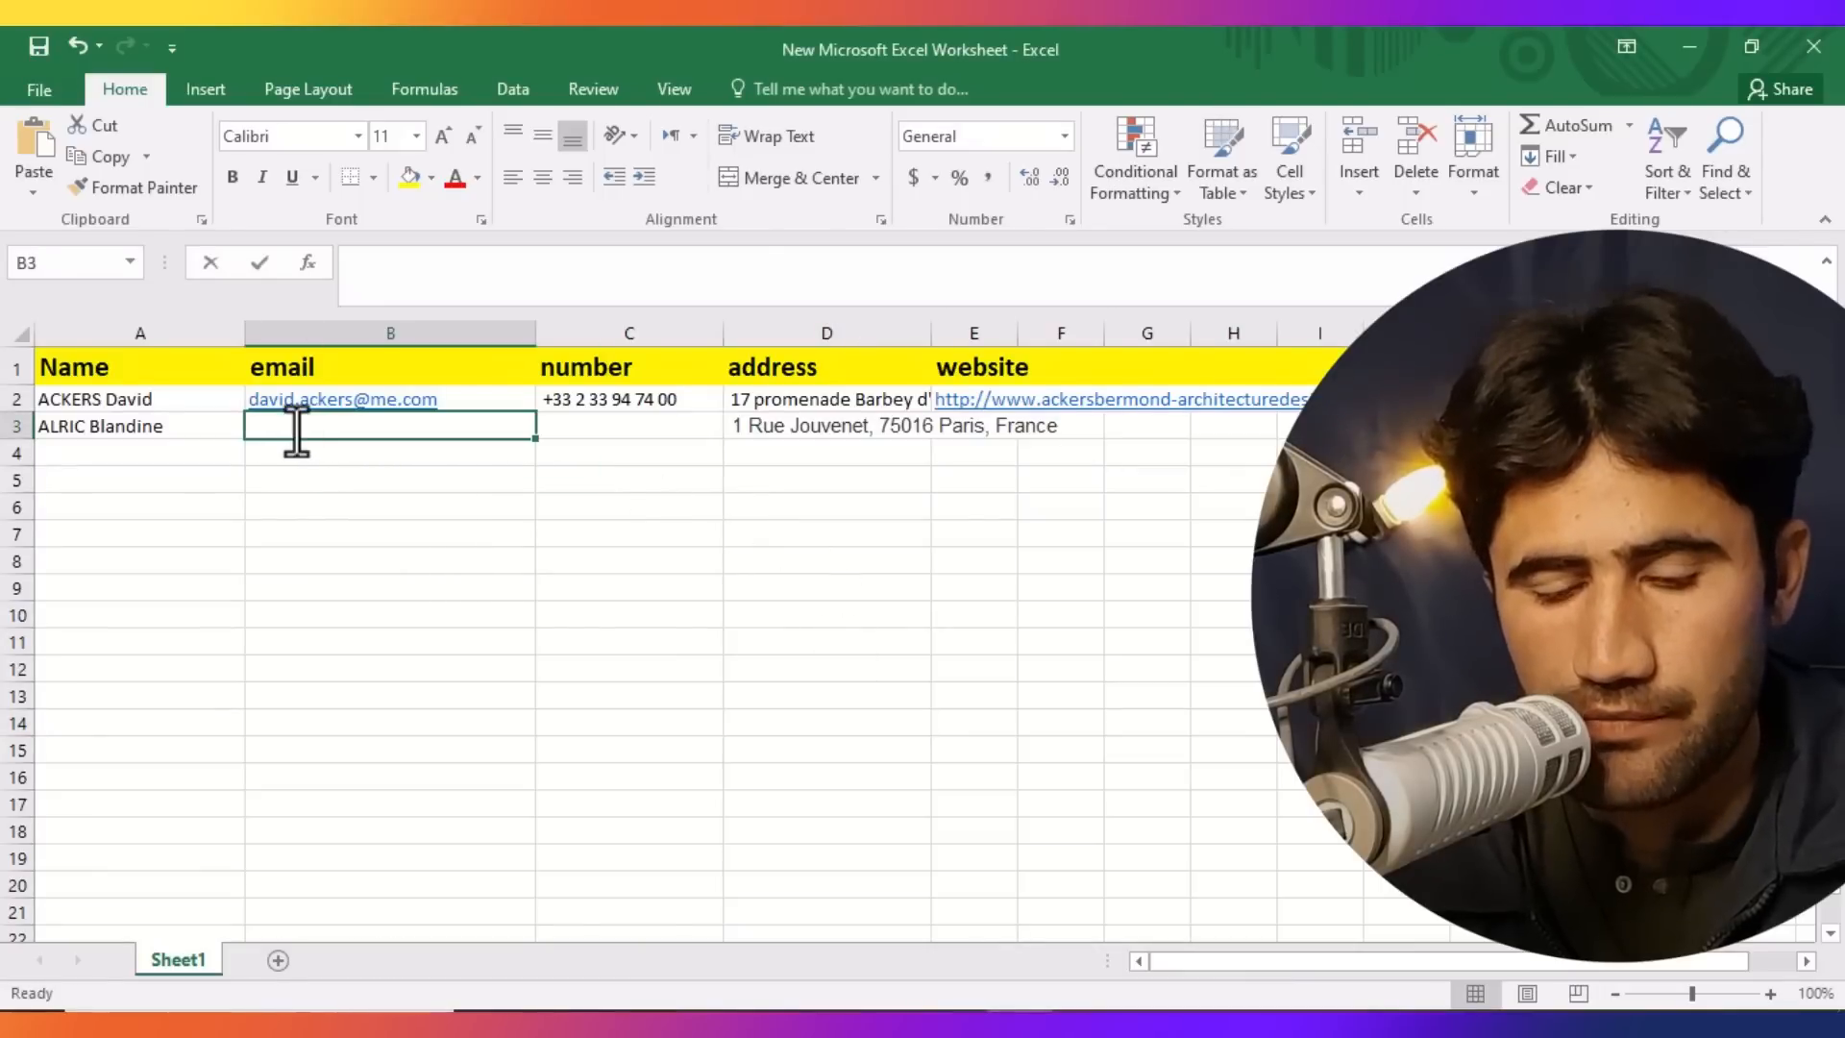
pyautogui.hotkey('ctrl', 'v')
pyautogui.click(400, 638)
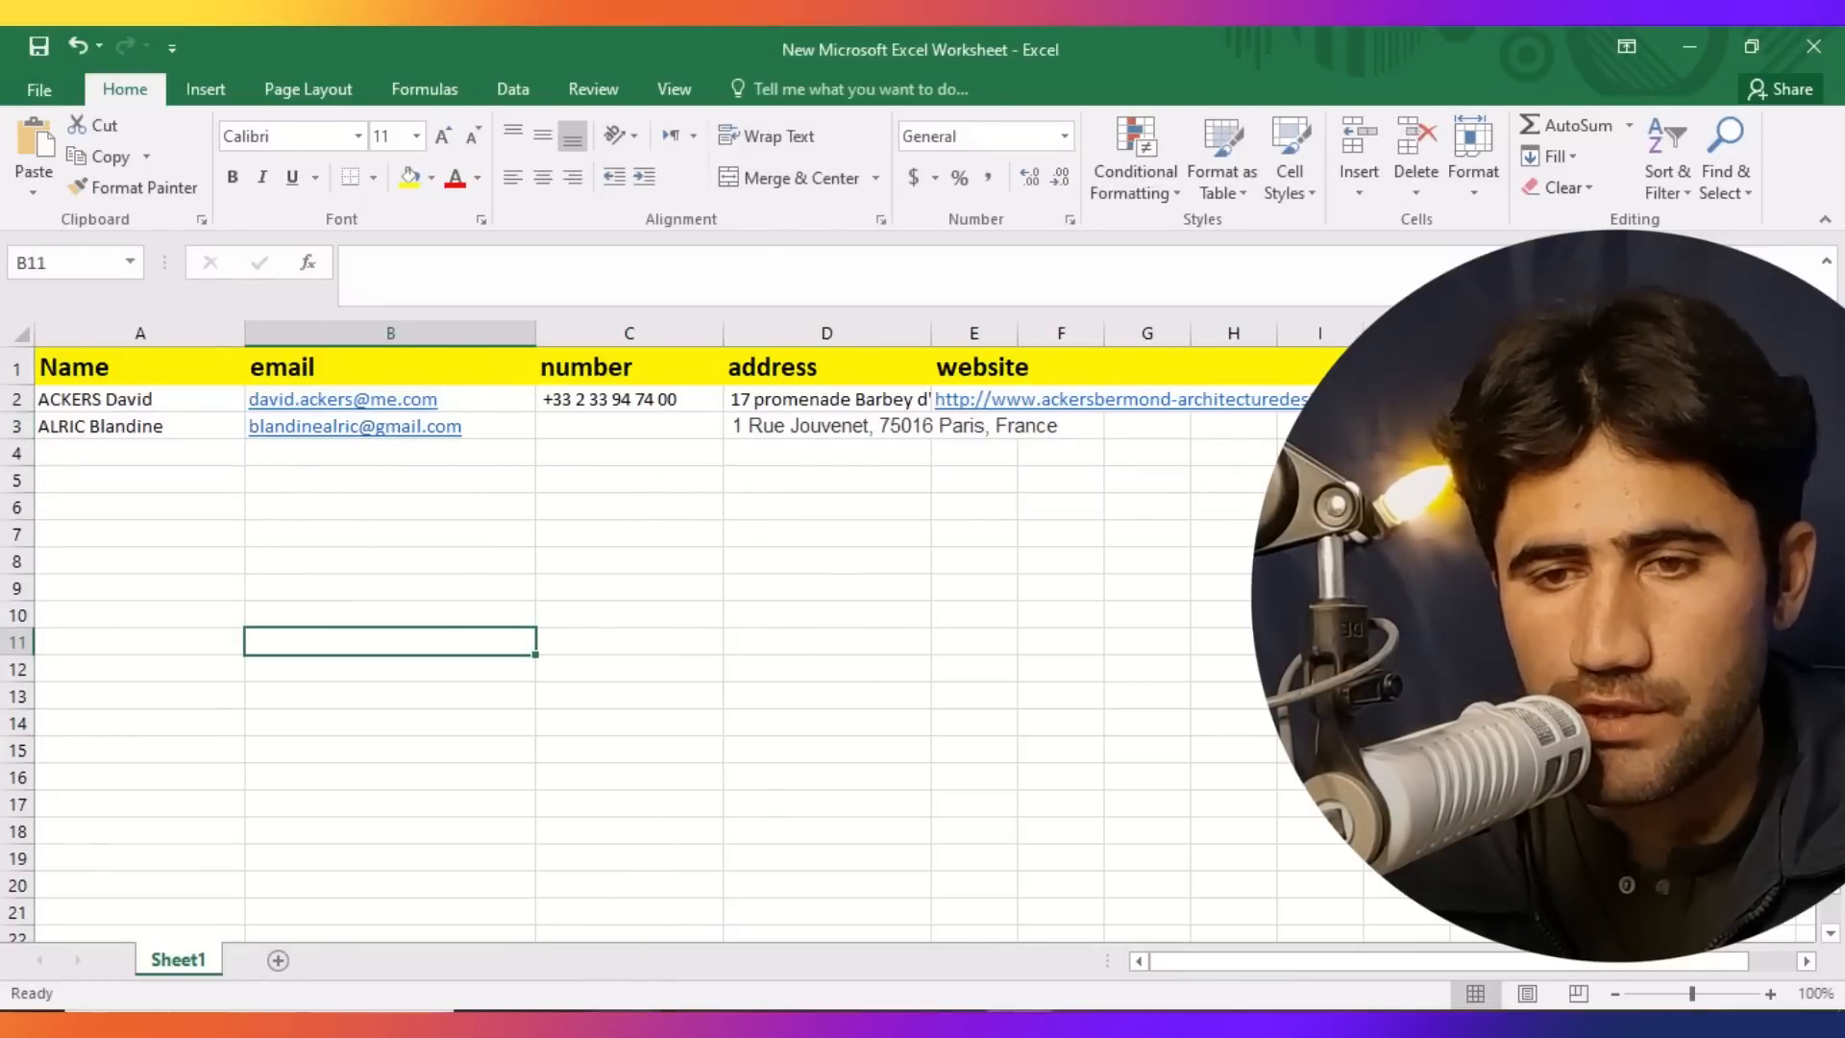
# Copy the second architect's mobile phone number from the profile.
pyautogui.hotkey('alt', 'Tab')
pyautogui.moveTo(890, 782); pyautogui.dragTo(695, 782)
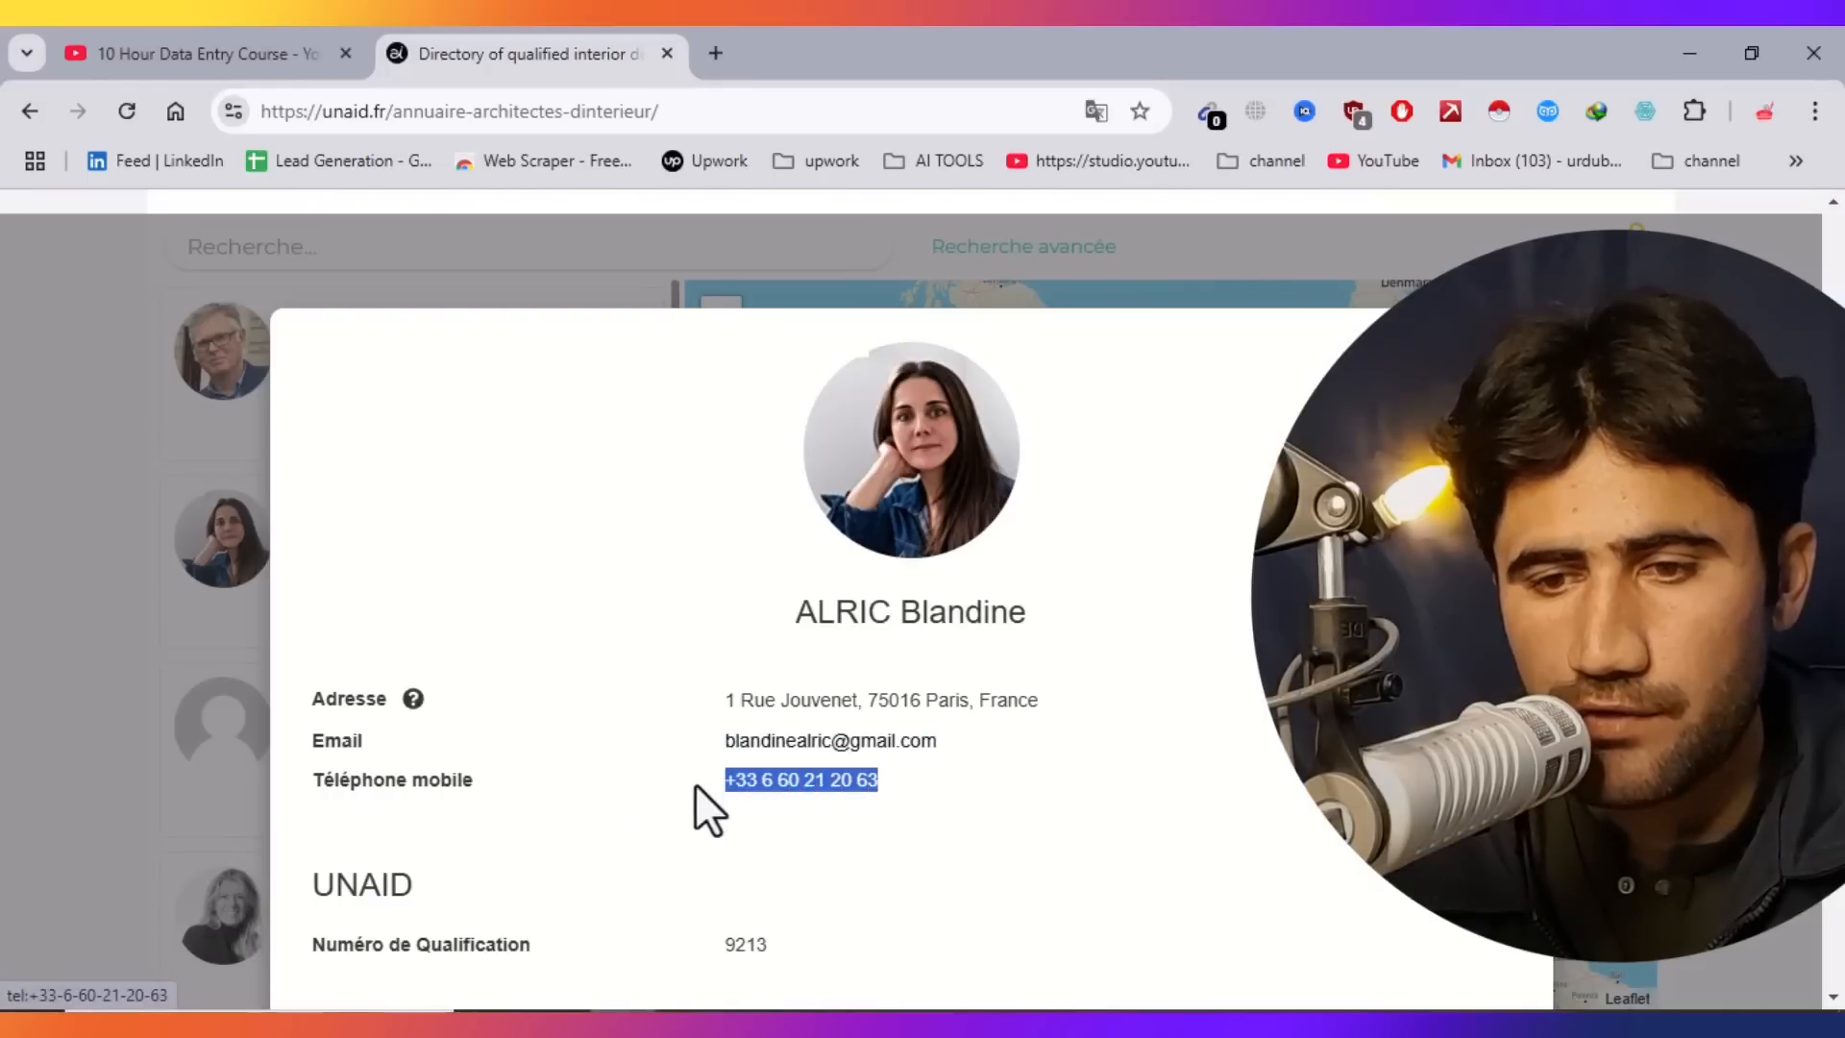
pyautogui.rightClick(758, 795)
pyautogui.click(937, 867)
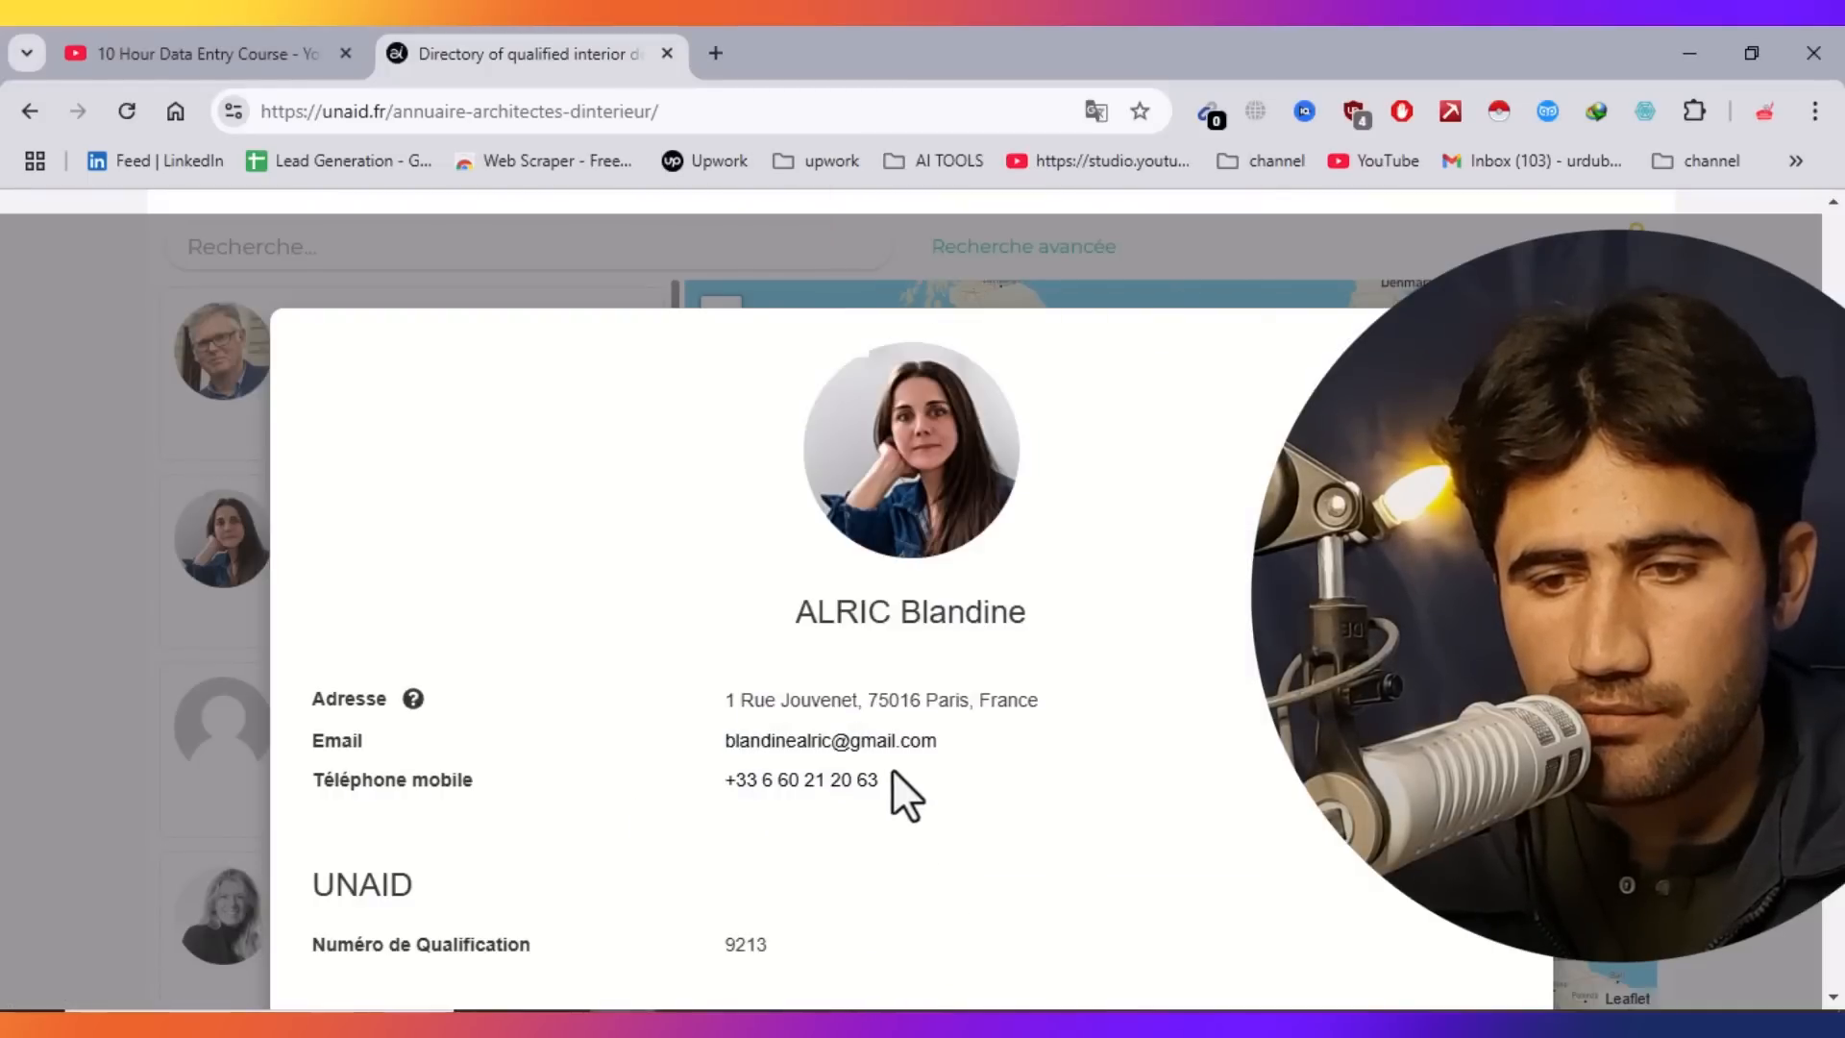
pyautogui.moveTo(757, 783); pyautogui.dragTo(782, 809)
pyautogui.rightClick(787, 791)
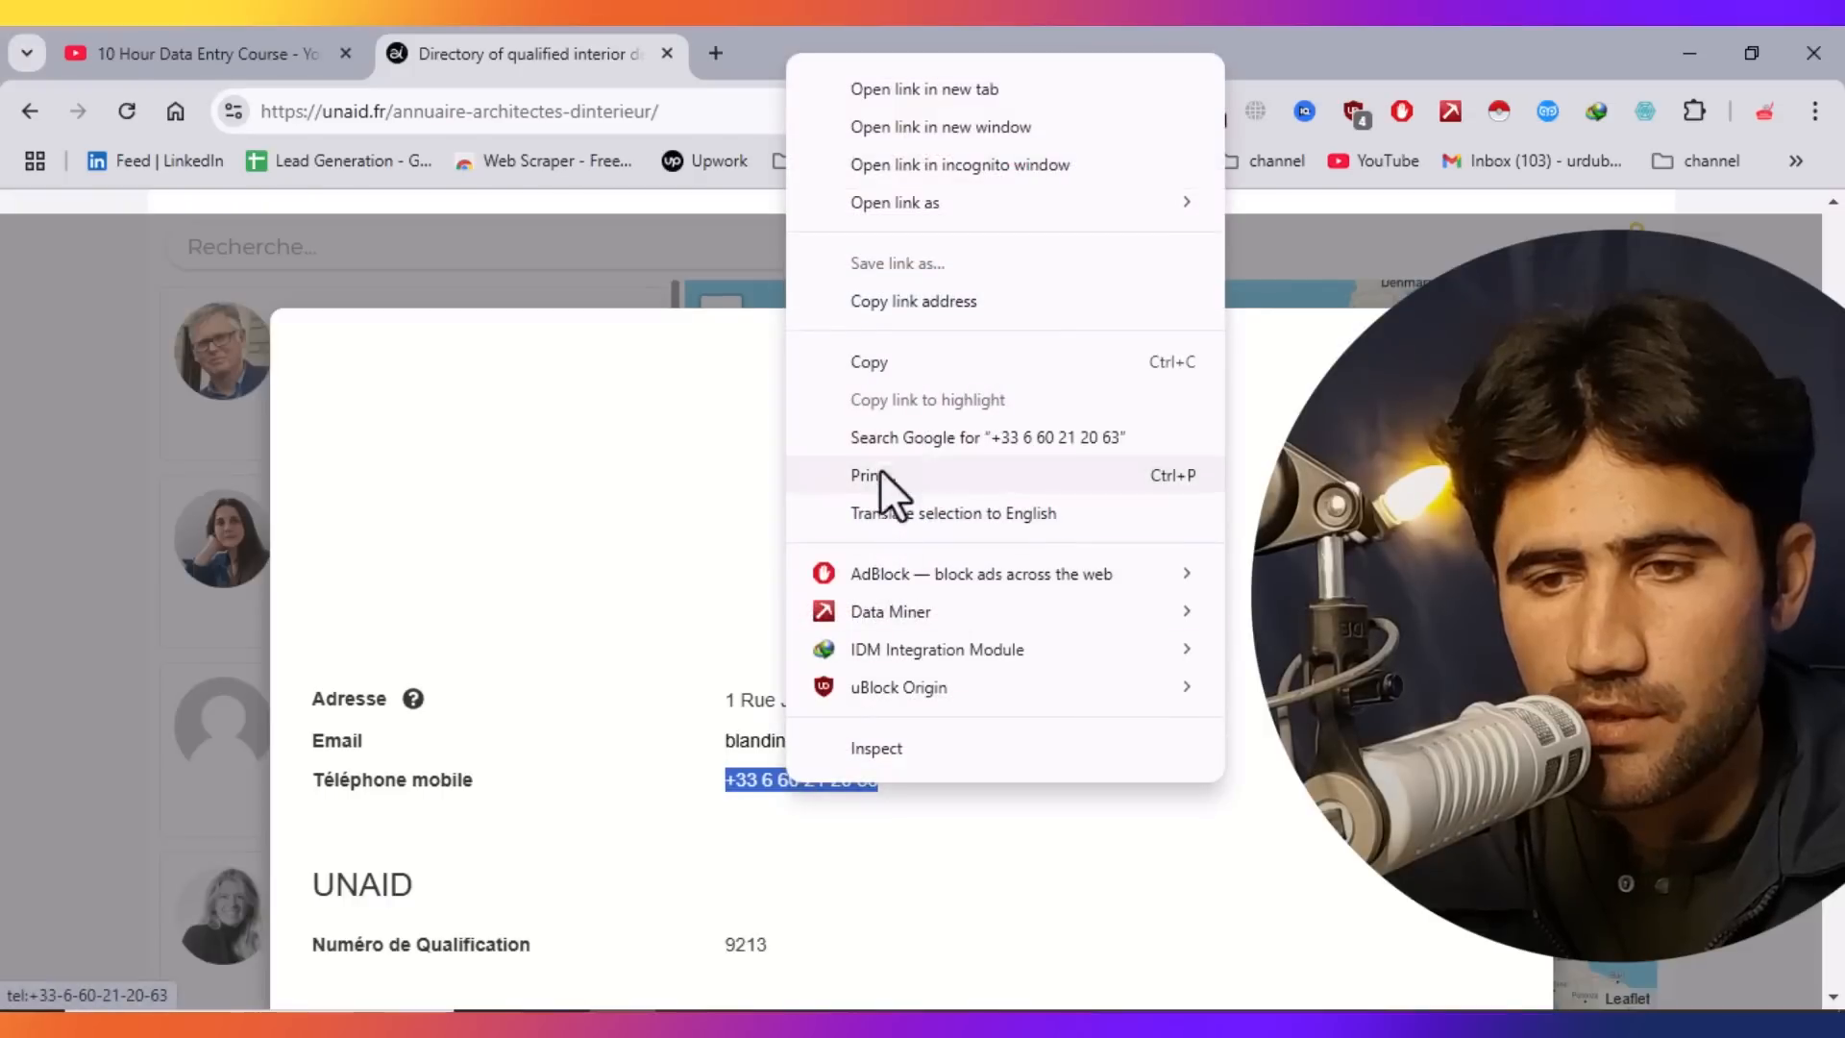
pyautogui.click(878, 371)
# Paste the mobile number into cell C3.
pyautogui.hotkey('alt', 'Tab')
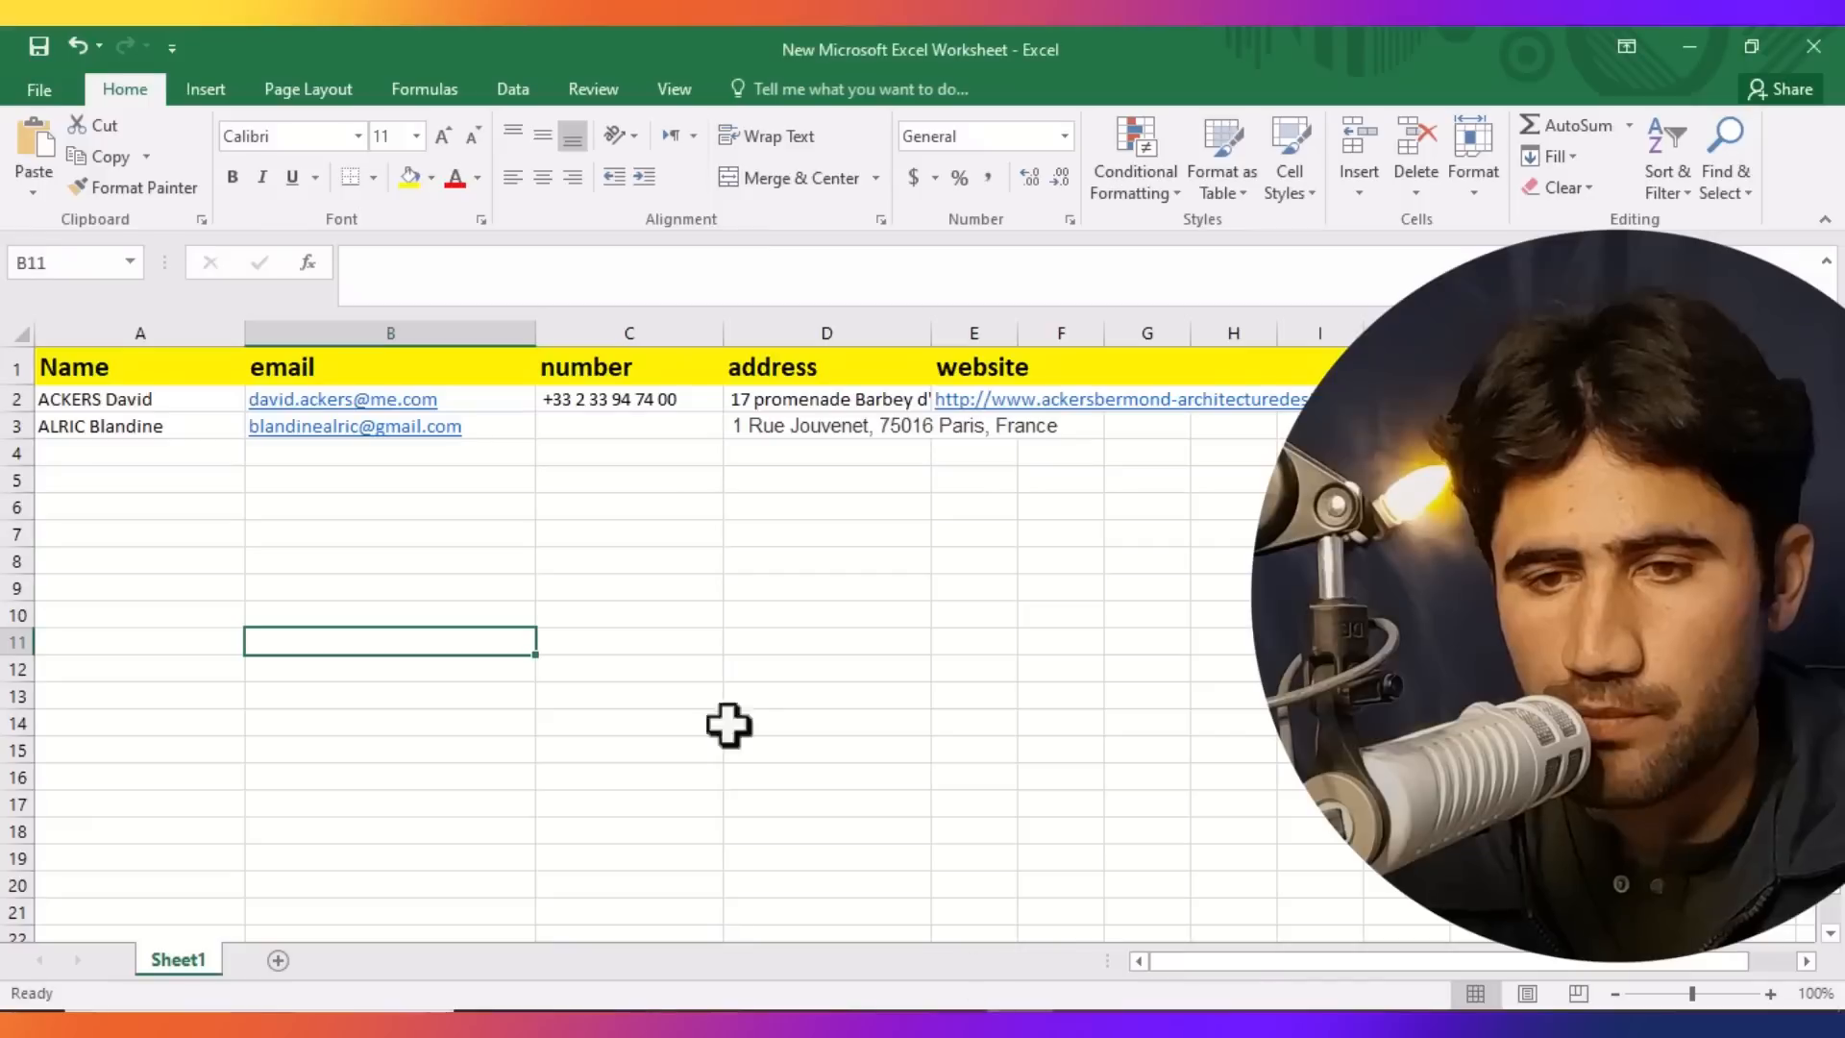
pyautogui.click(576, 420)
pyautogui.hotkey('ctrl', 'v')
pyautogui.click(644, 639)
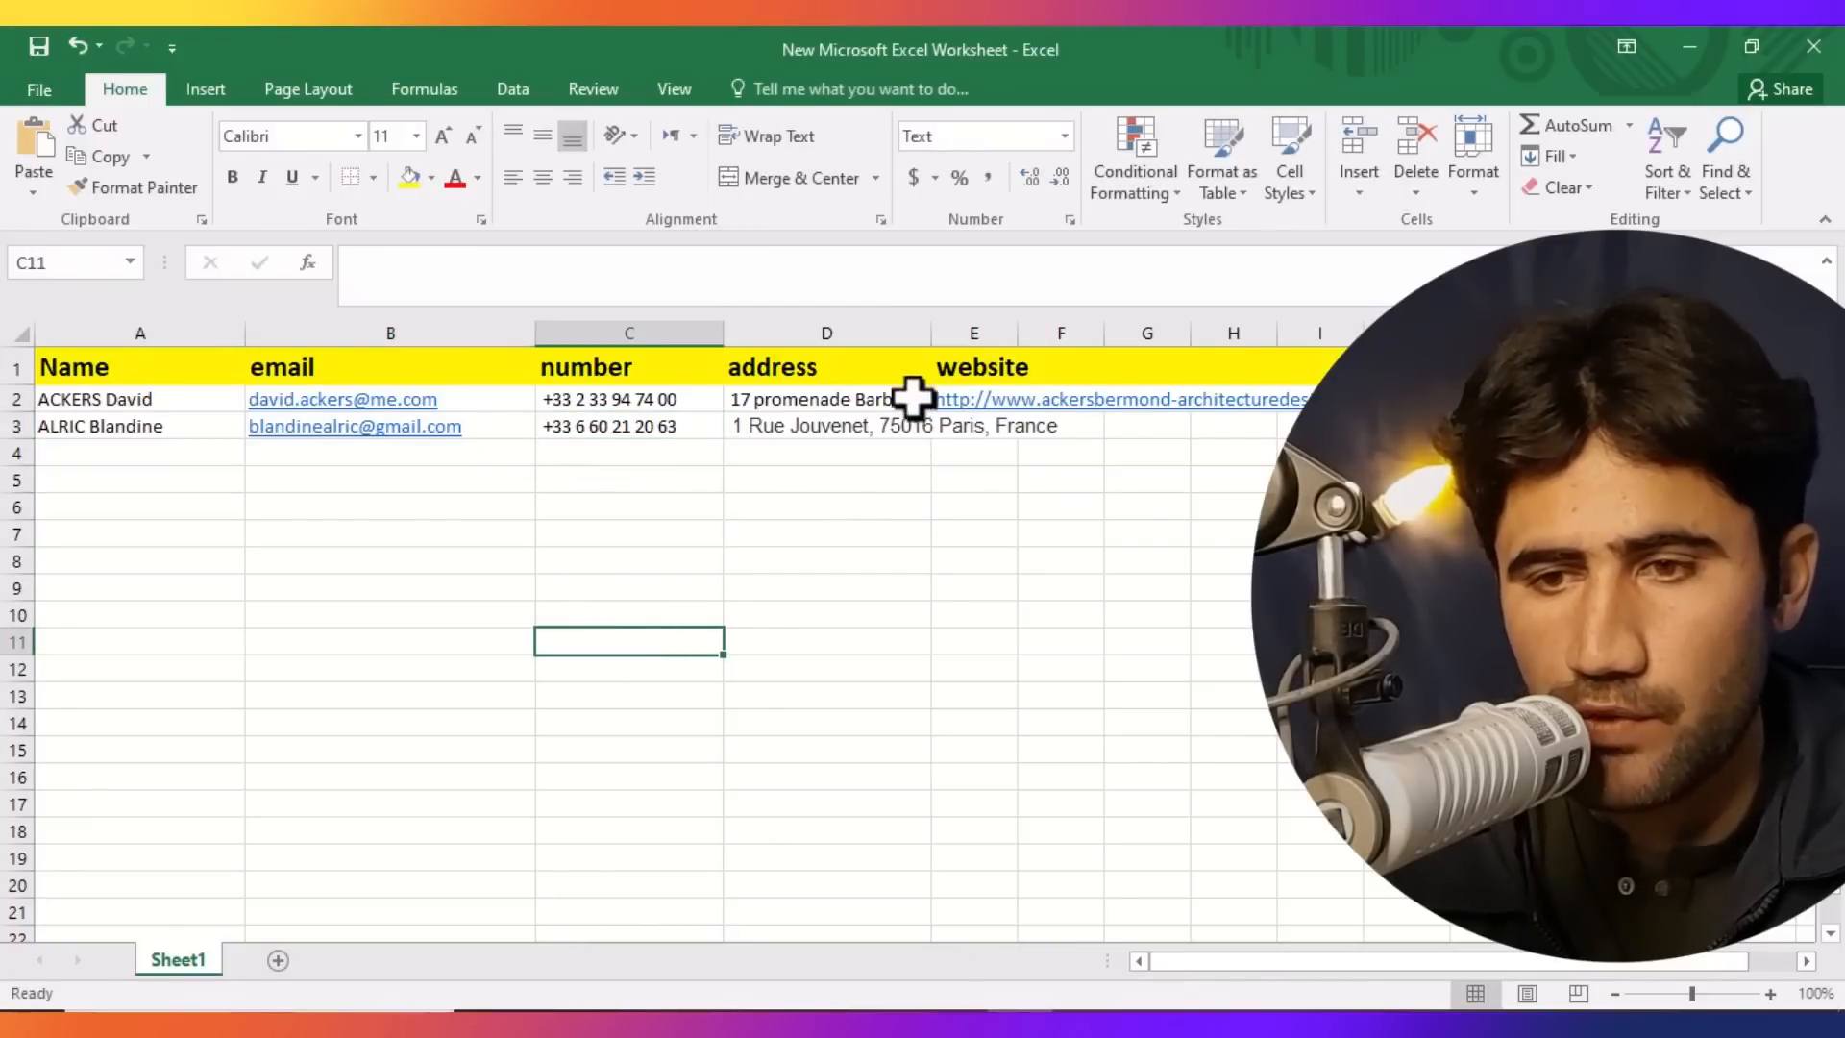
# Copy the second architect's website URL from the profile.
pyautogui.hotkey('alt', 'Tab')
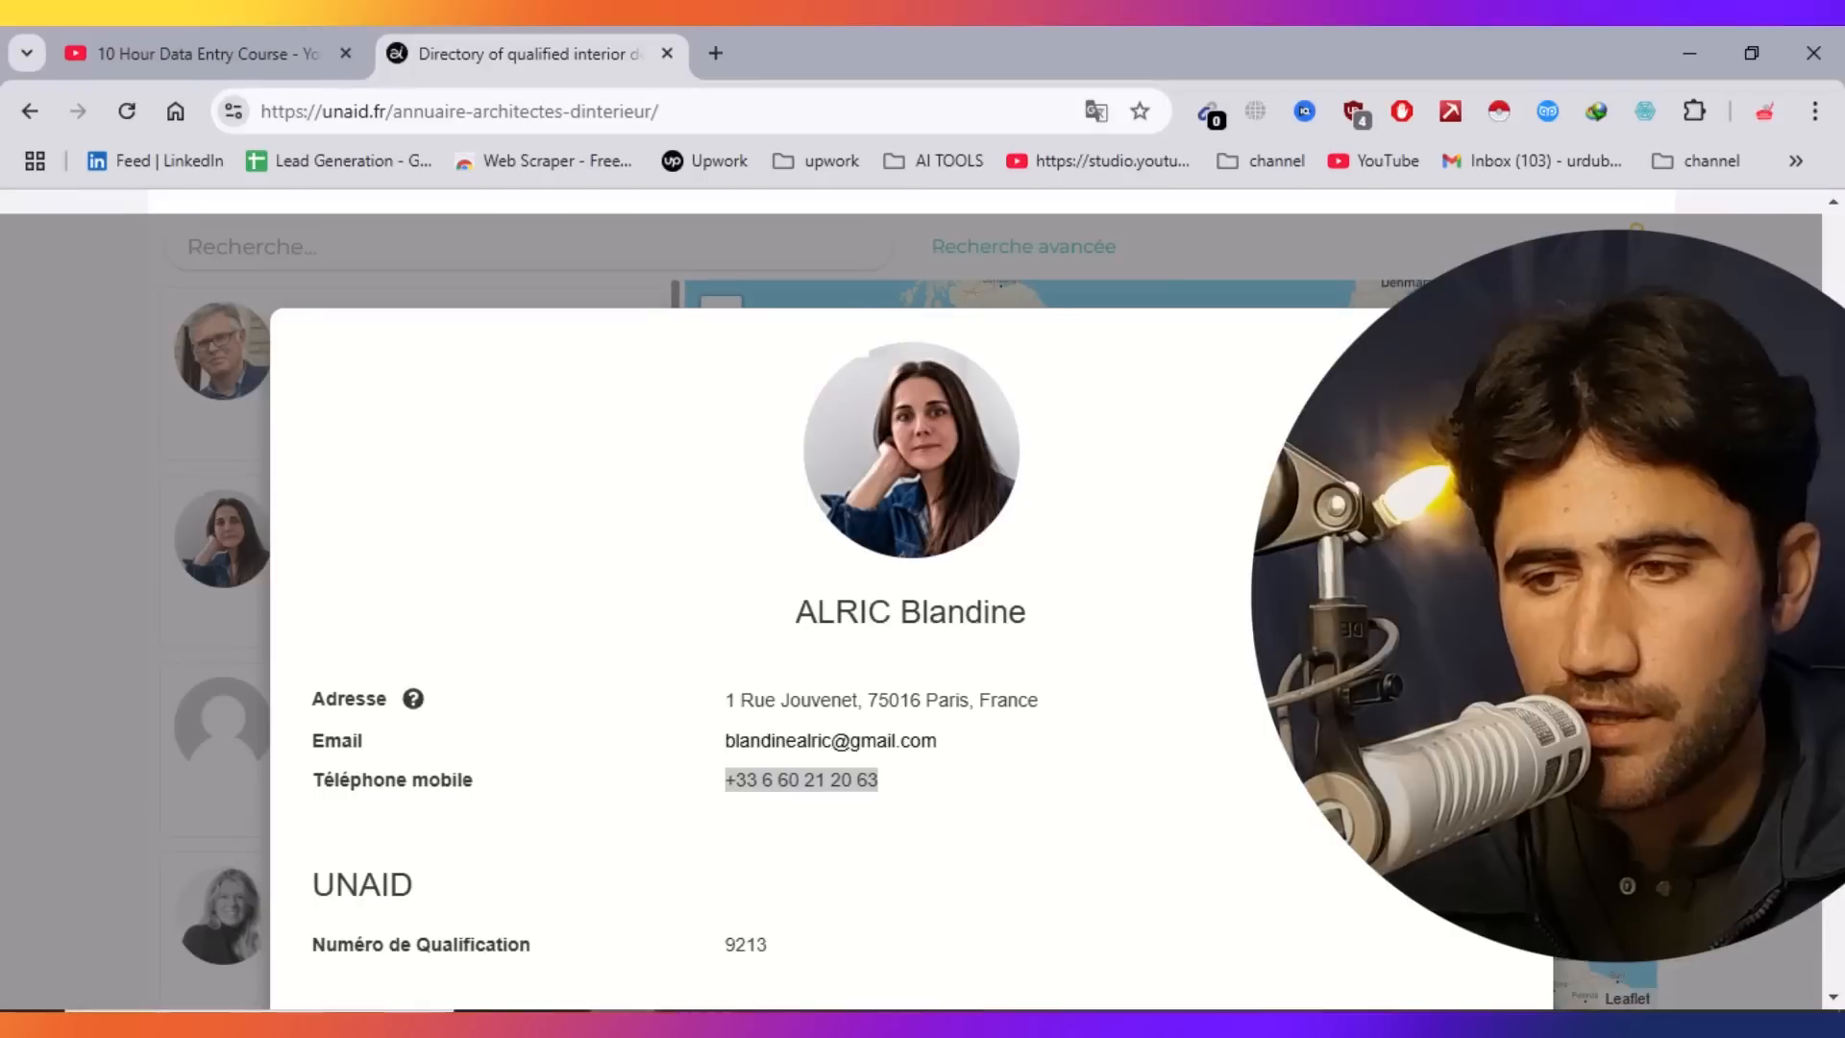
pyautogui.scroll(-7, 923, 596)
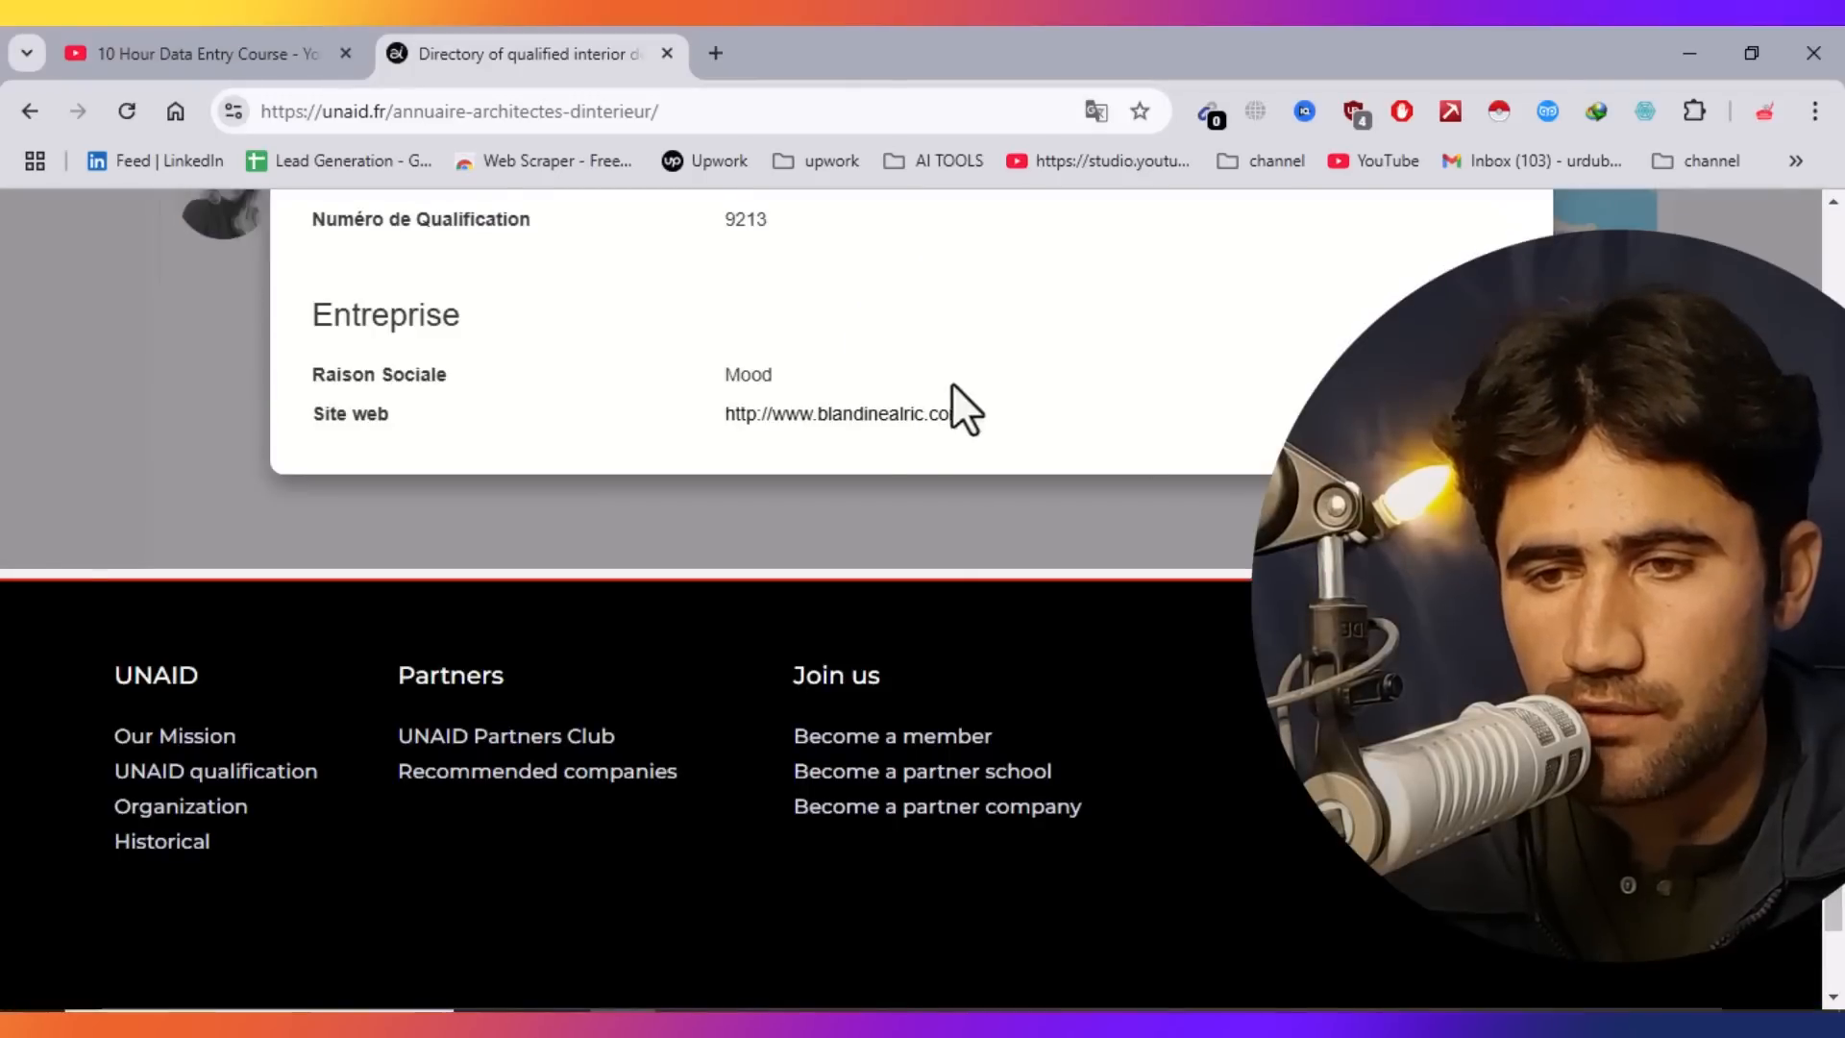
pyautogui.moveTo(979, 417); pyautogui.dragTo(711, 417)
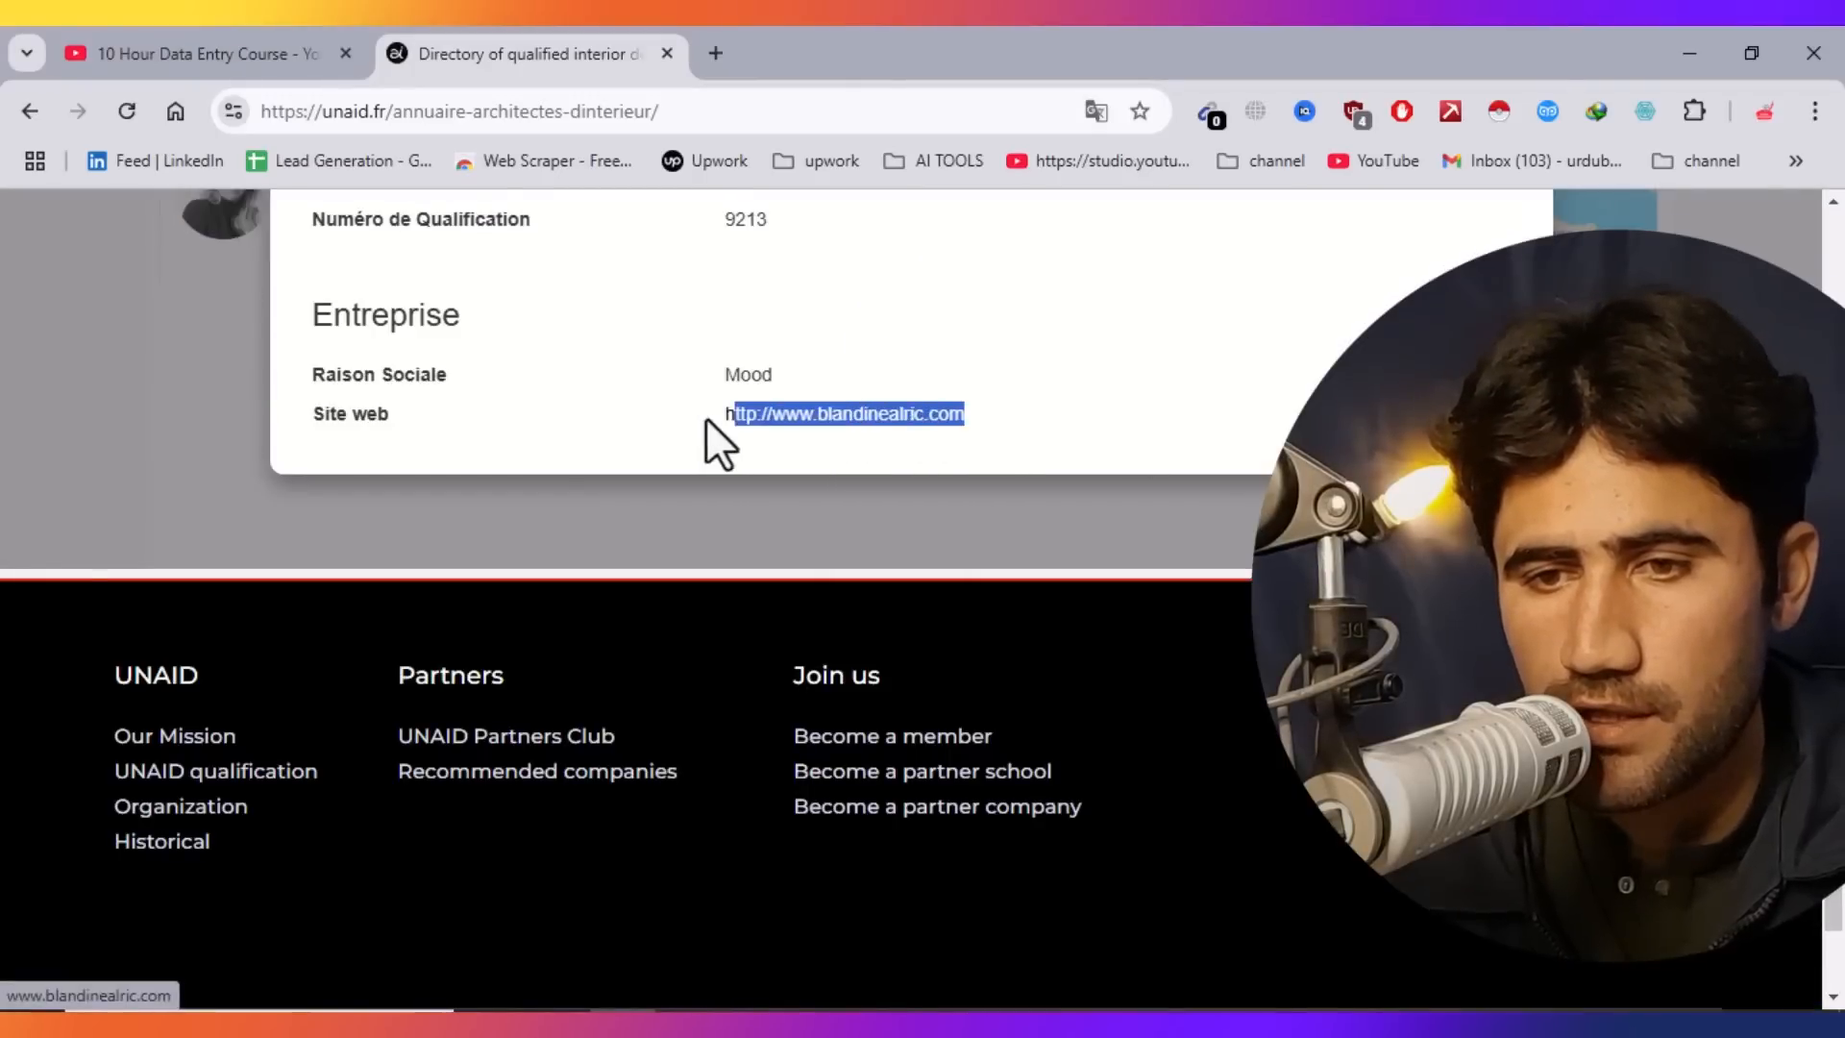
pyautogui.rightClick(758, 423)
pyautogui.click(838, 741)
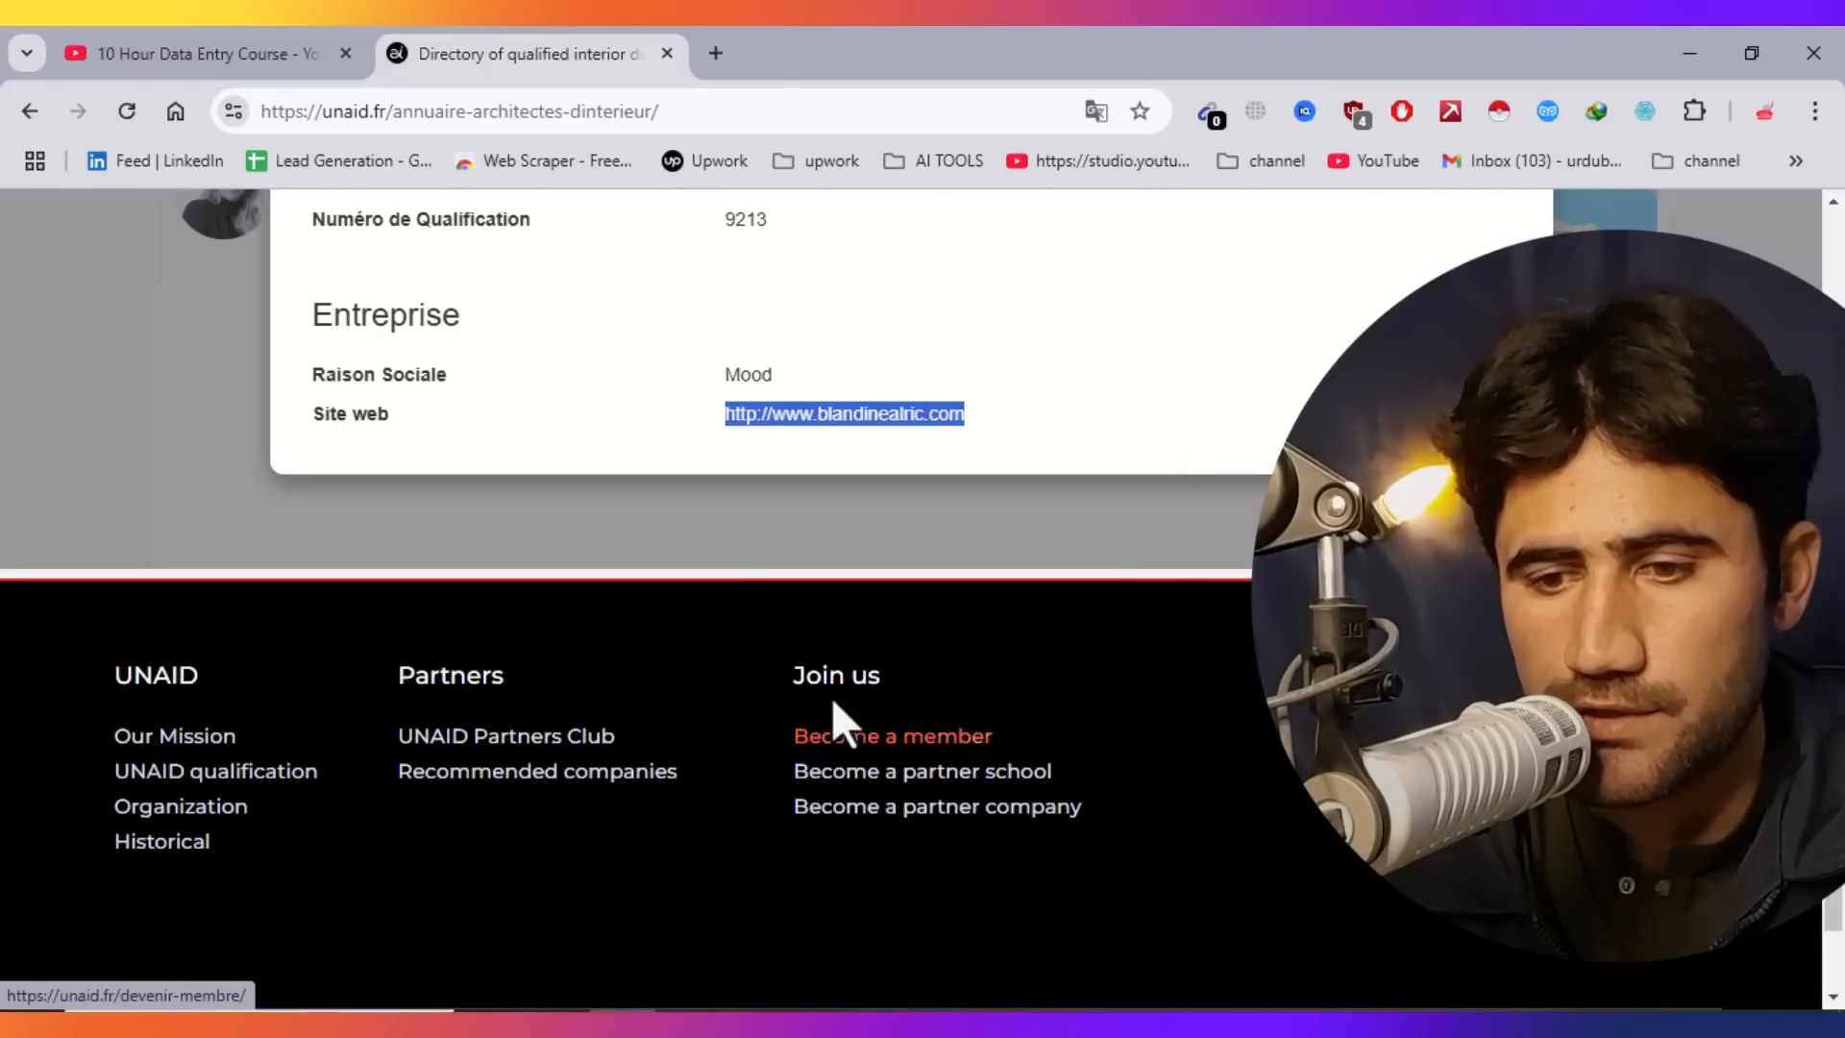
# Paste the website URL into cell E3.
pyautogui.hotkey('alt', 'Tab')
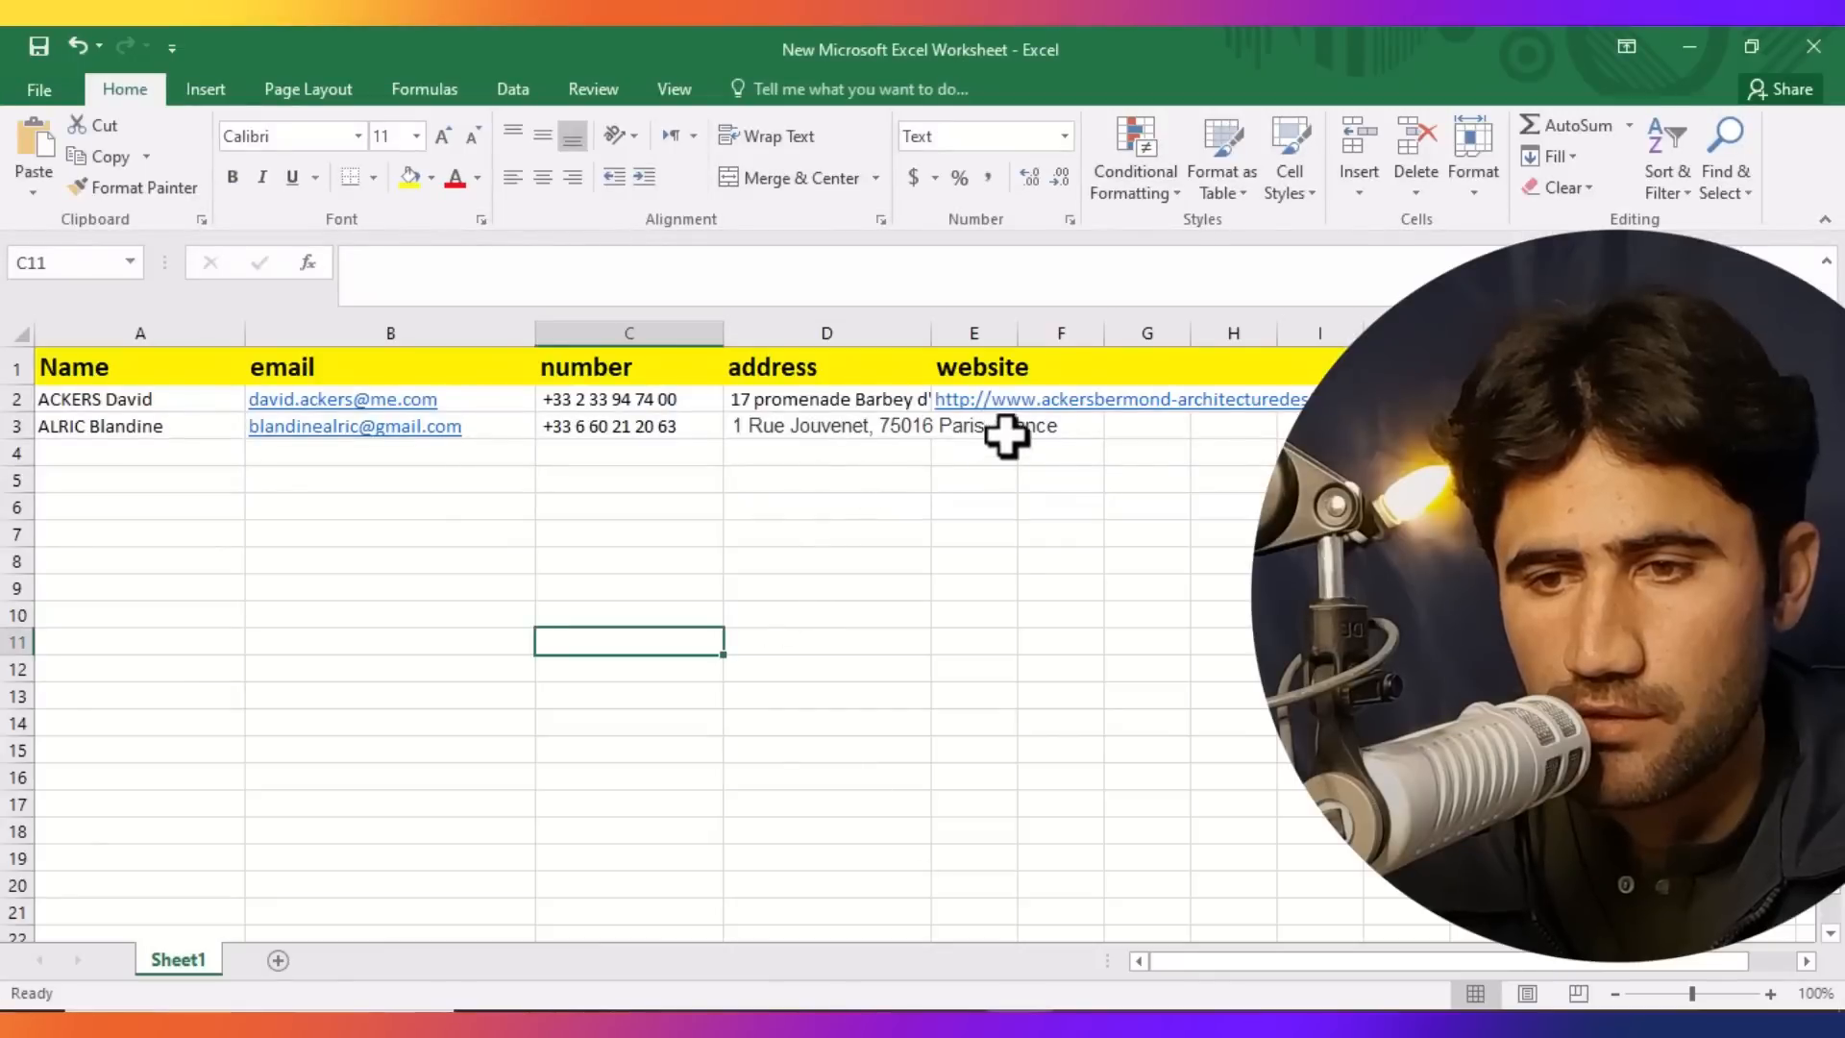
pyautogui.click(973, 431)
pyautogui.doubleClick(971, 433)
pyautogui.hotkey('ctrl', 'v')
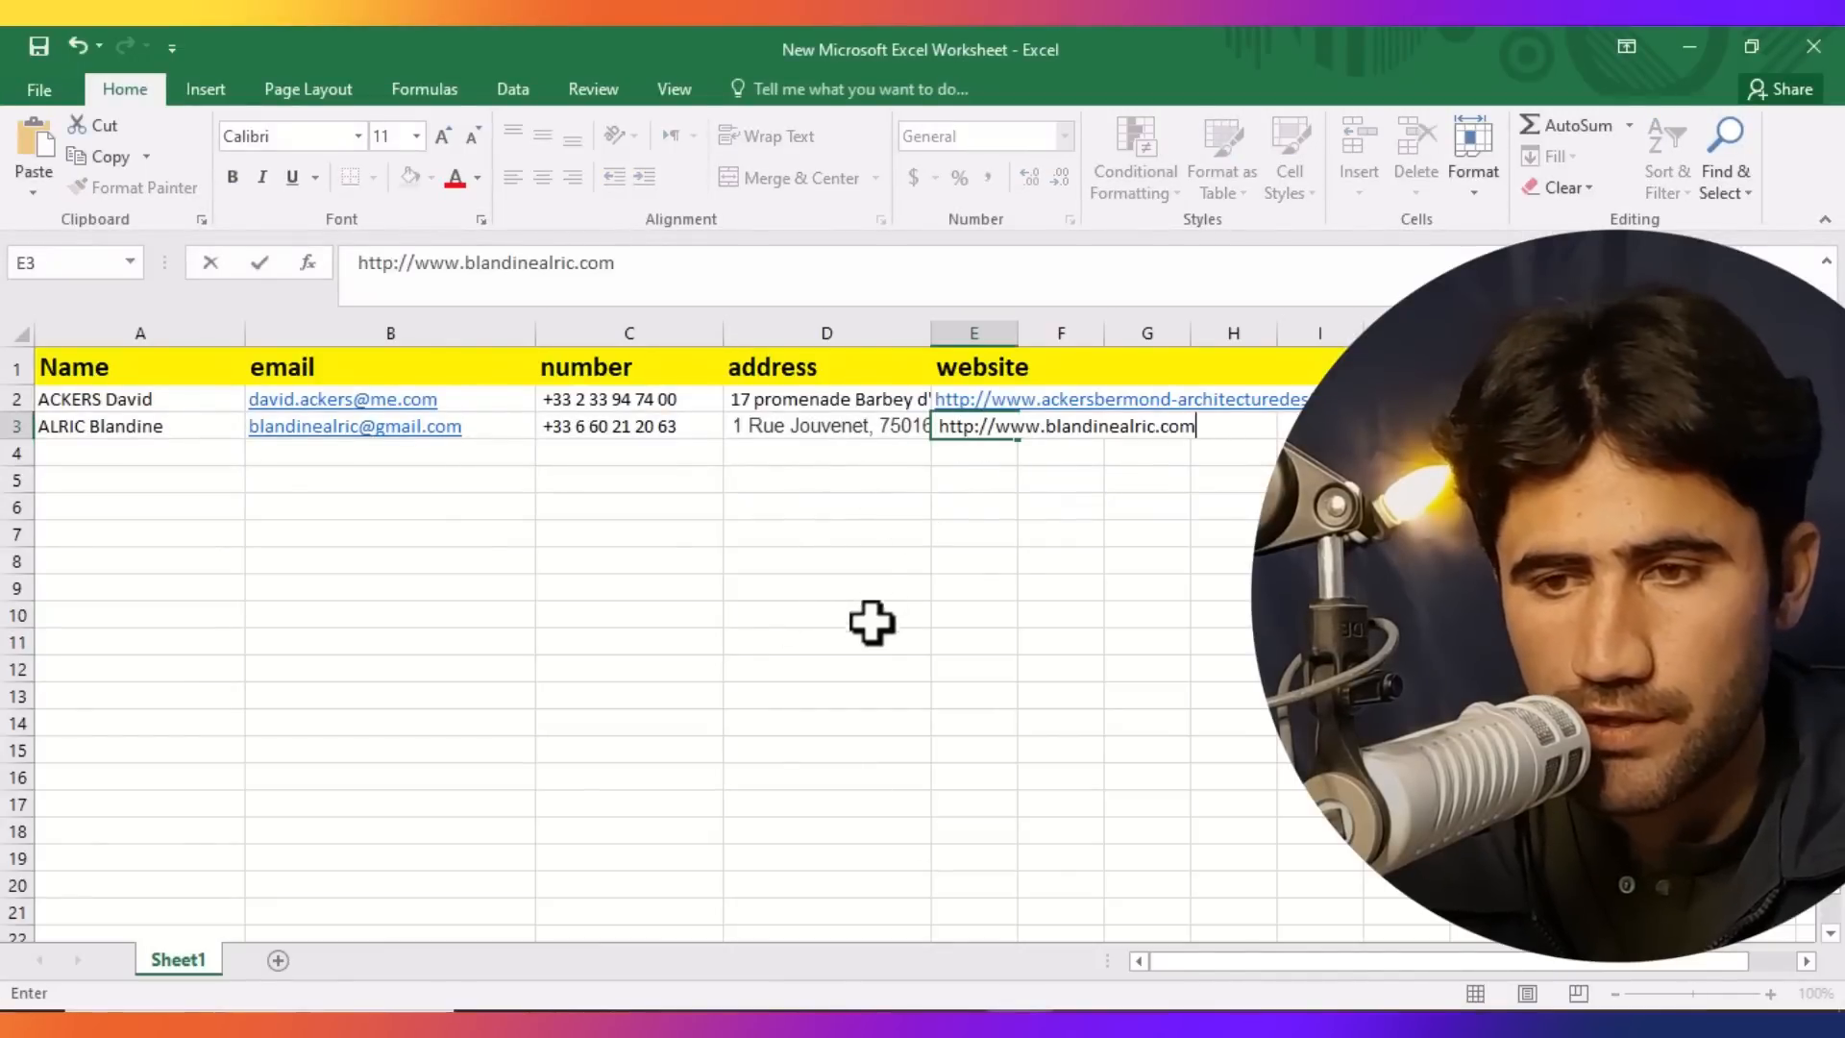
pyautogui.click(738, 640)
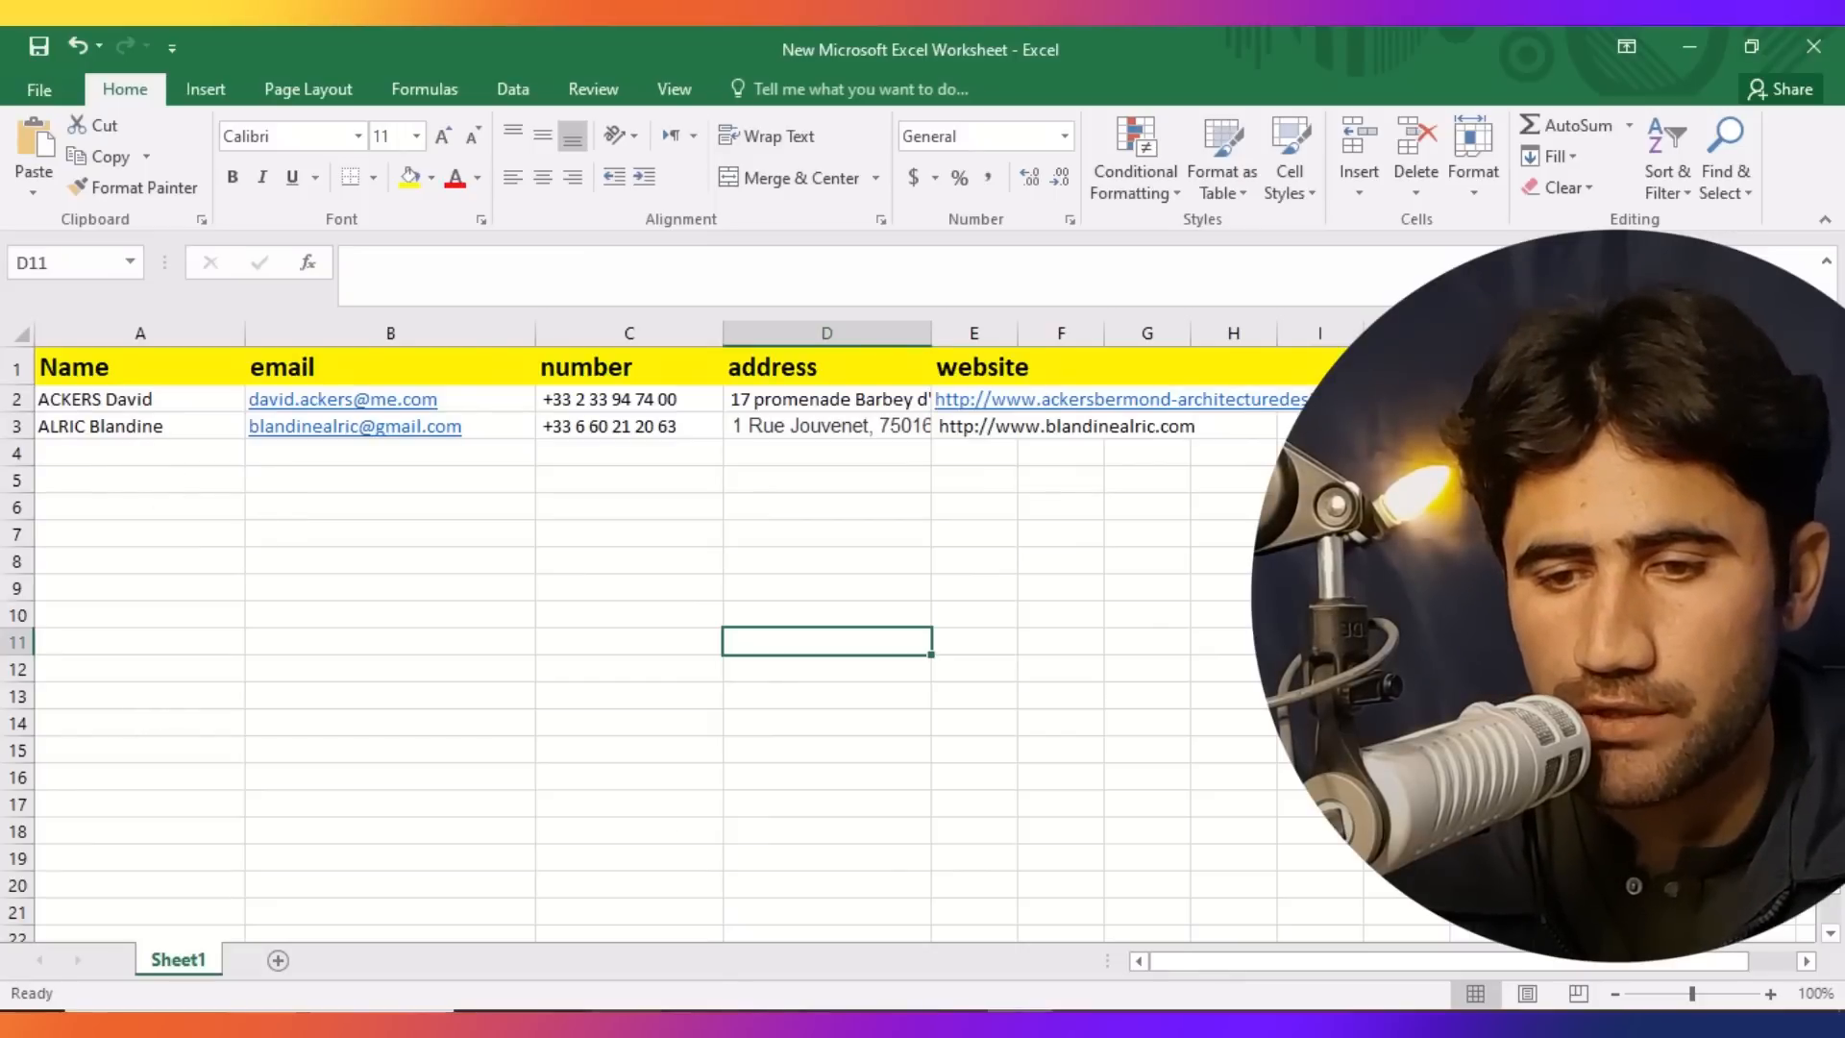
pyautogui.hotkey('alt', 'Tab')
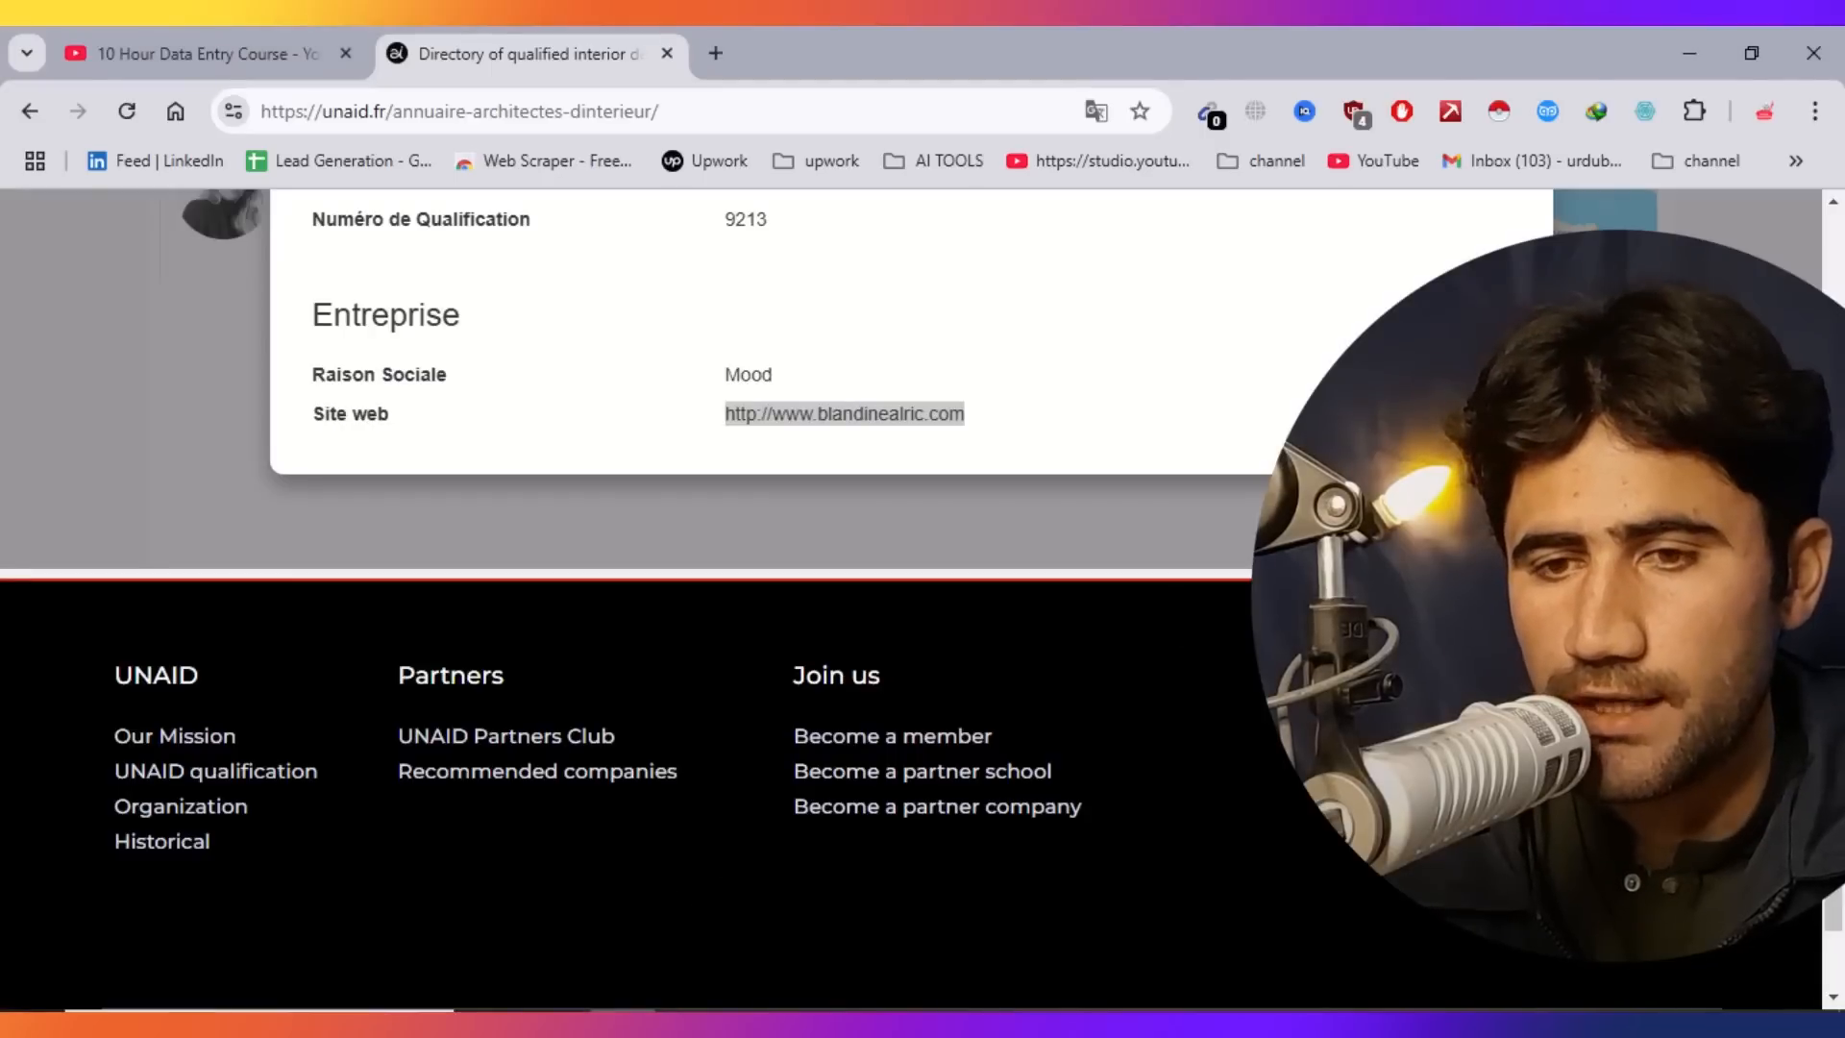
pyautogui.scroll(1, 769, 577)
pyautogui.scroll(9, 827, 596)
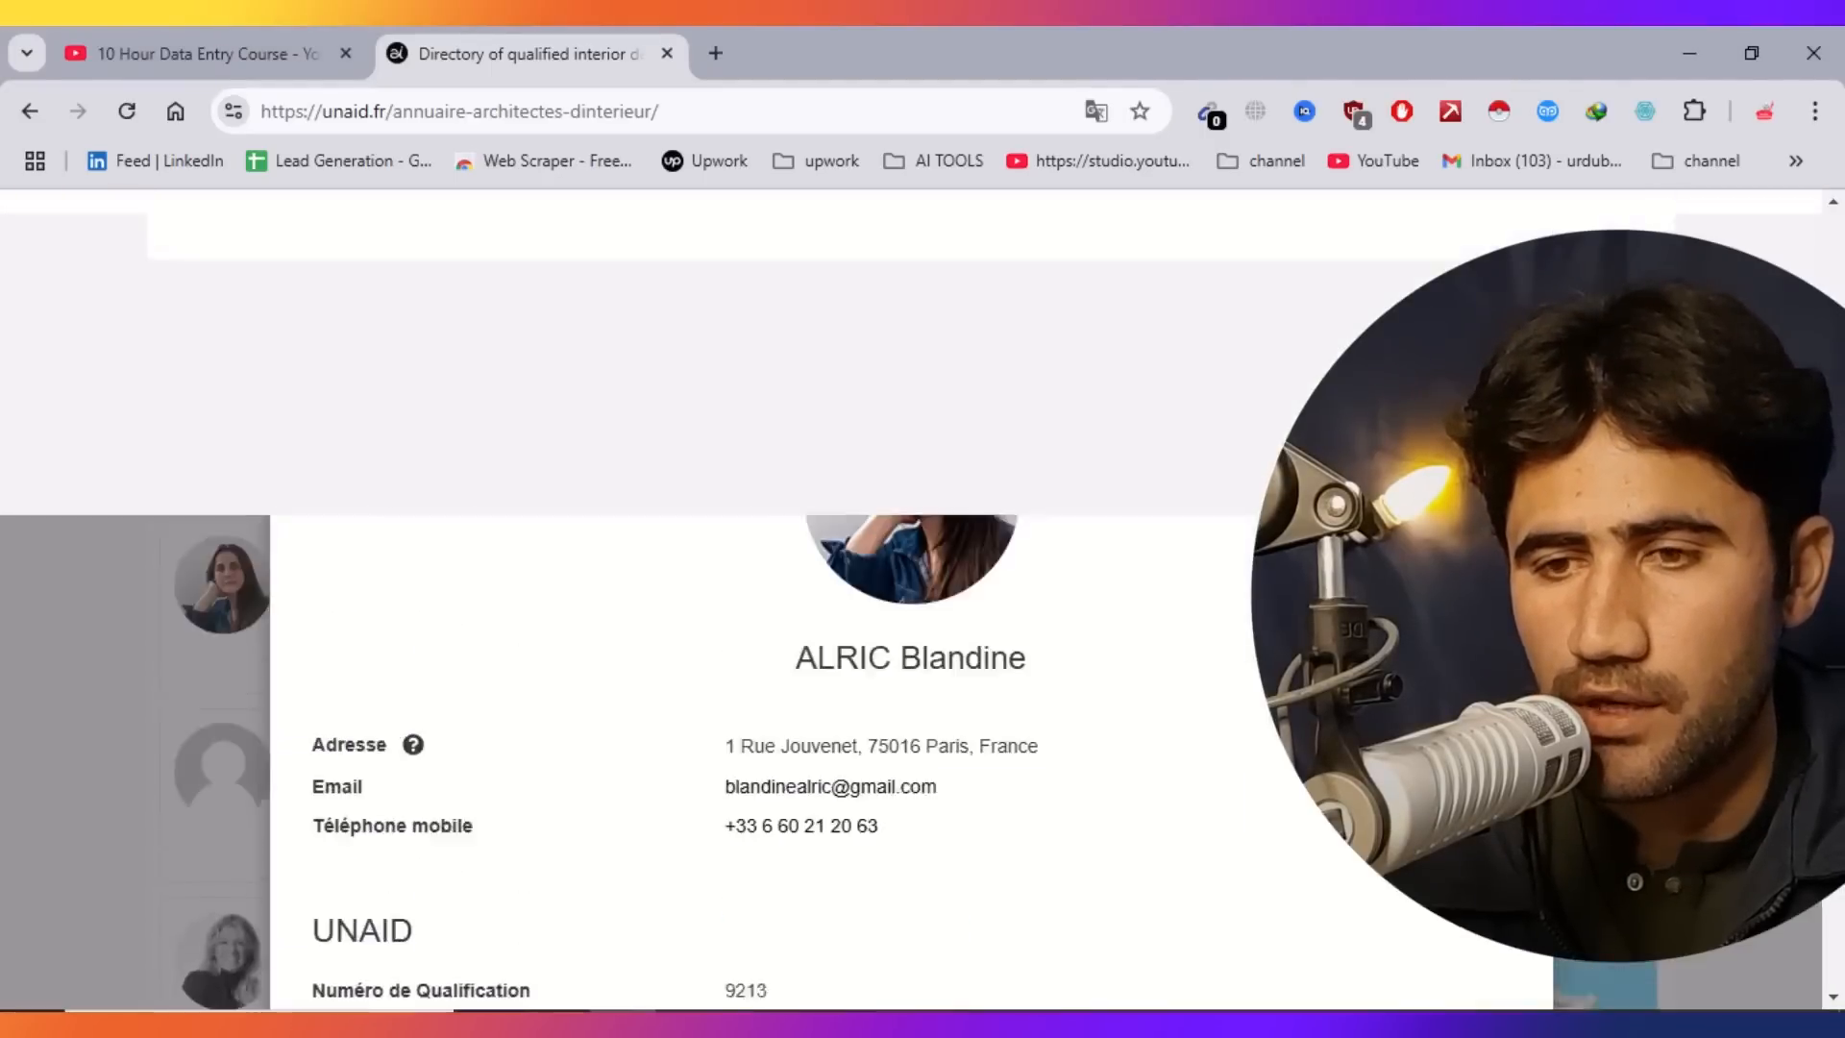
pyautogui.press('Escape')
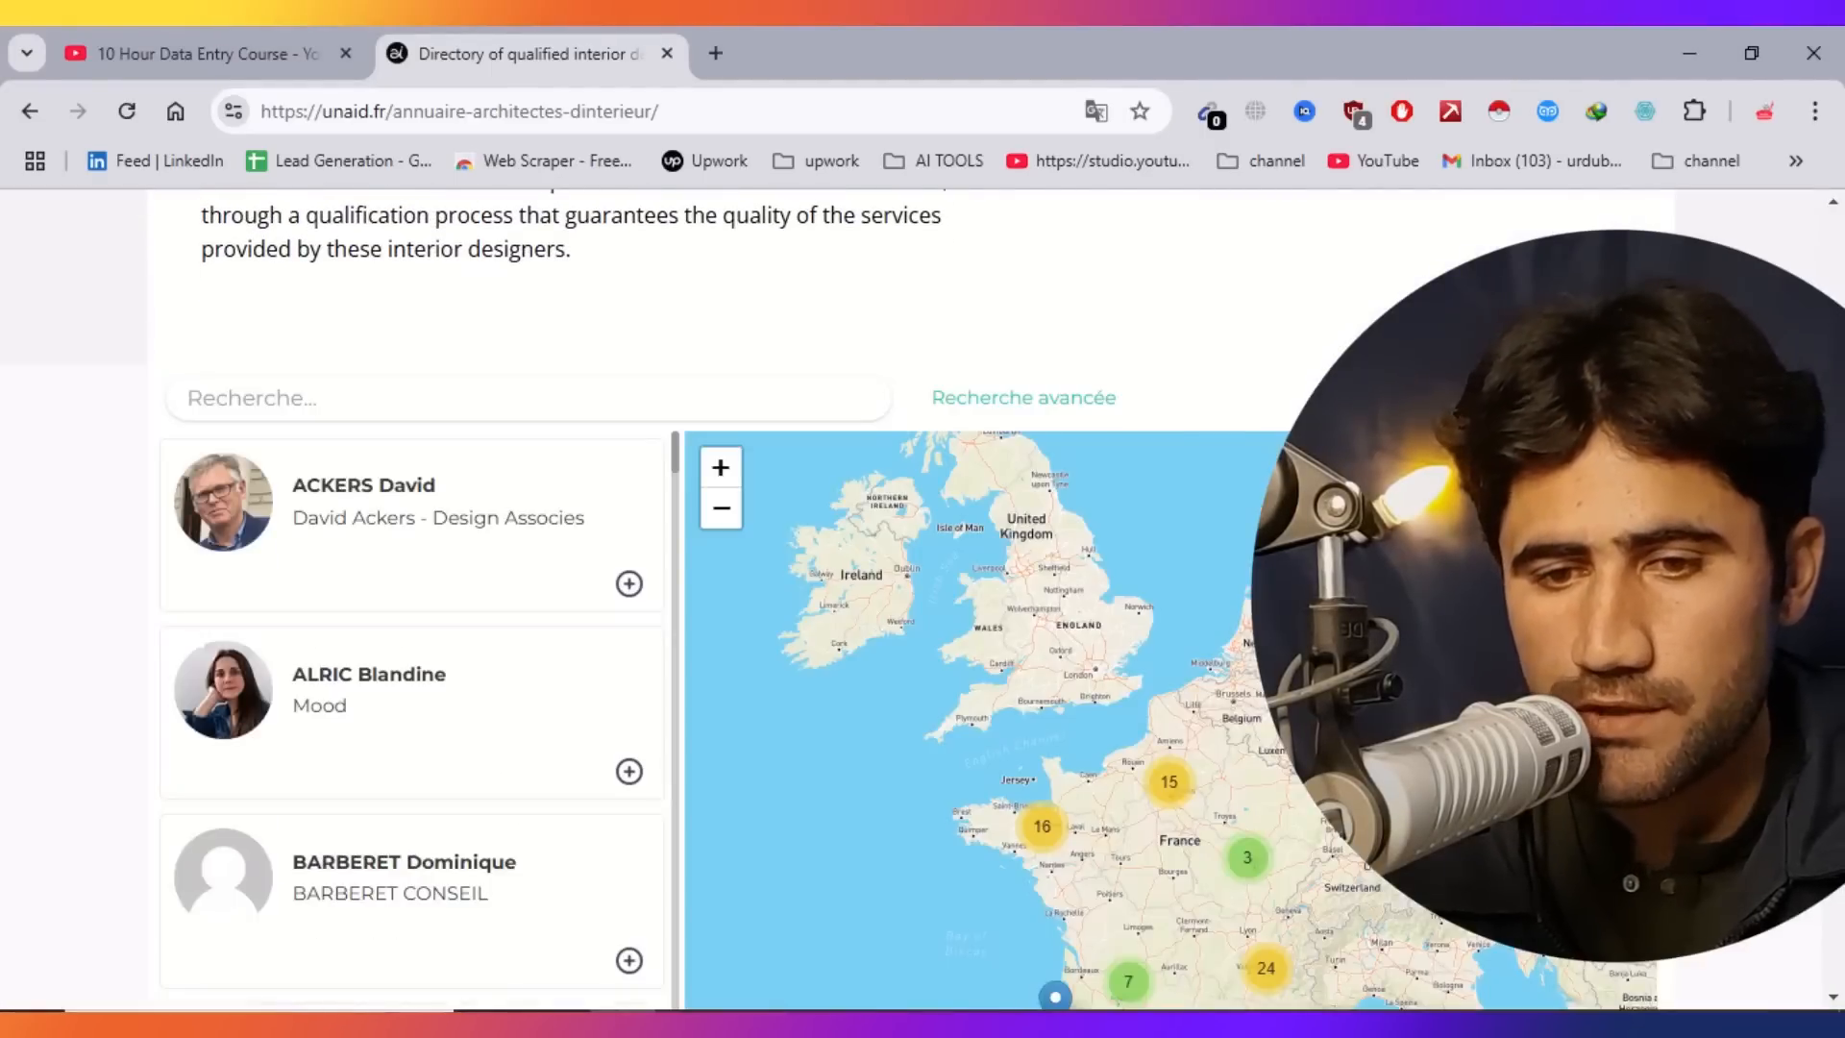
pyautogui.click(337, 884)
pyautogui.moveTo(1073, 750); pyautogui.dragTo(713, 751)
pyautogui.hotkey('ctrl', 'c')
pyautogui.rightClick(780, 749)
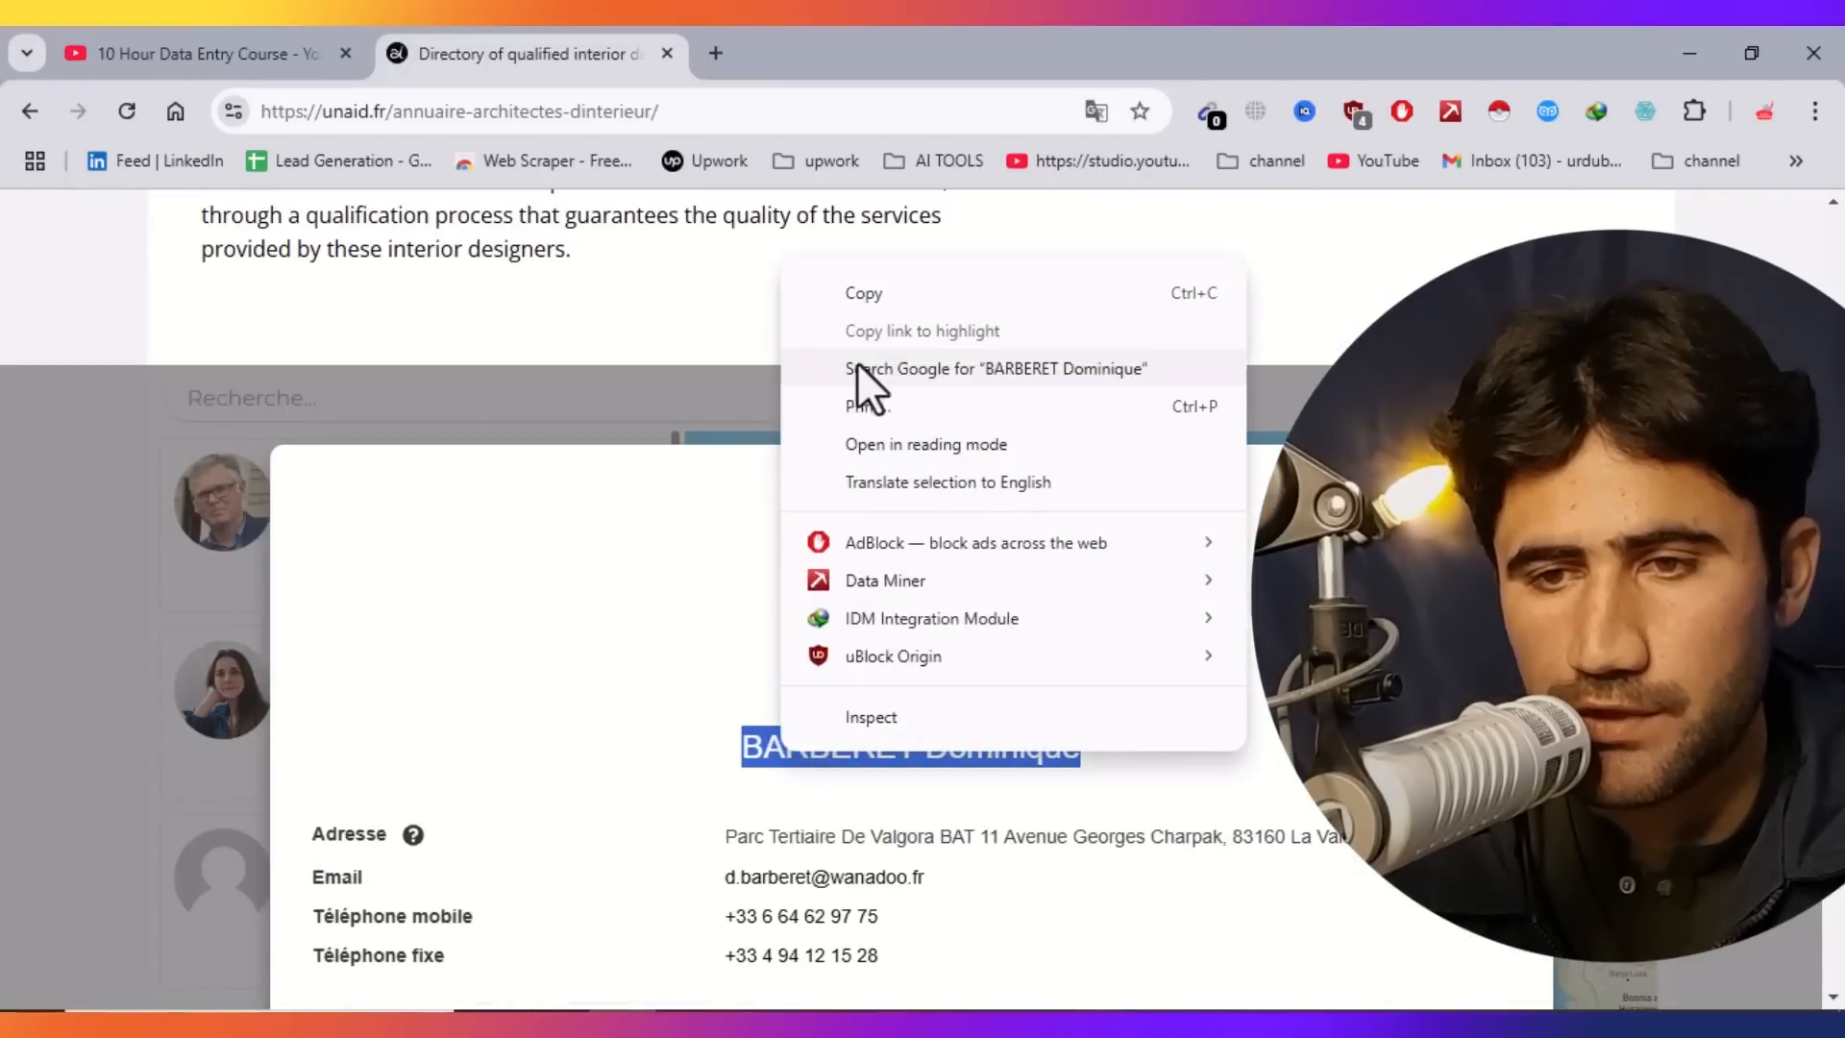
pyautogui.click(868, 294)
# Paste the third architect's name into cell A4.
pyautogui.hotkey('alt', 'Tab')
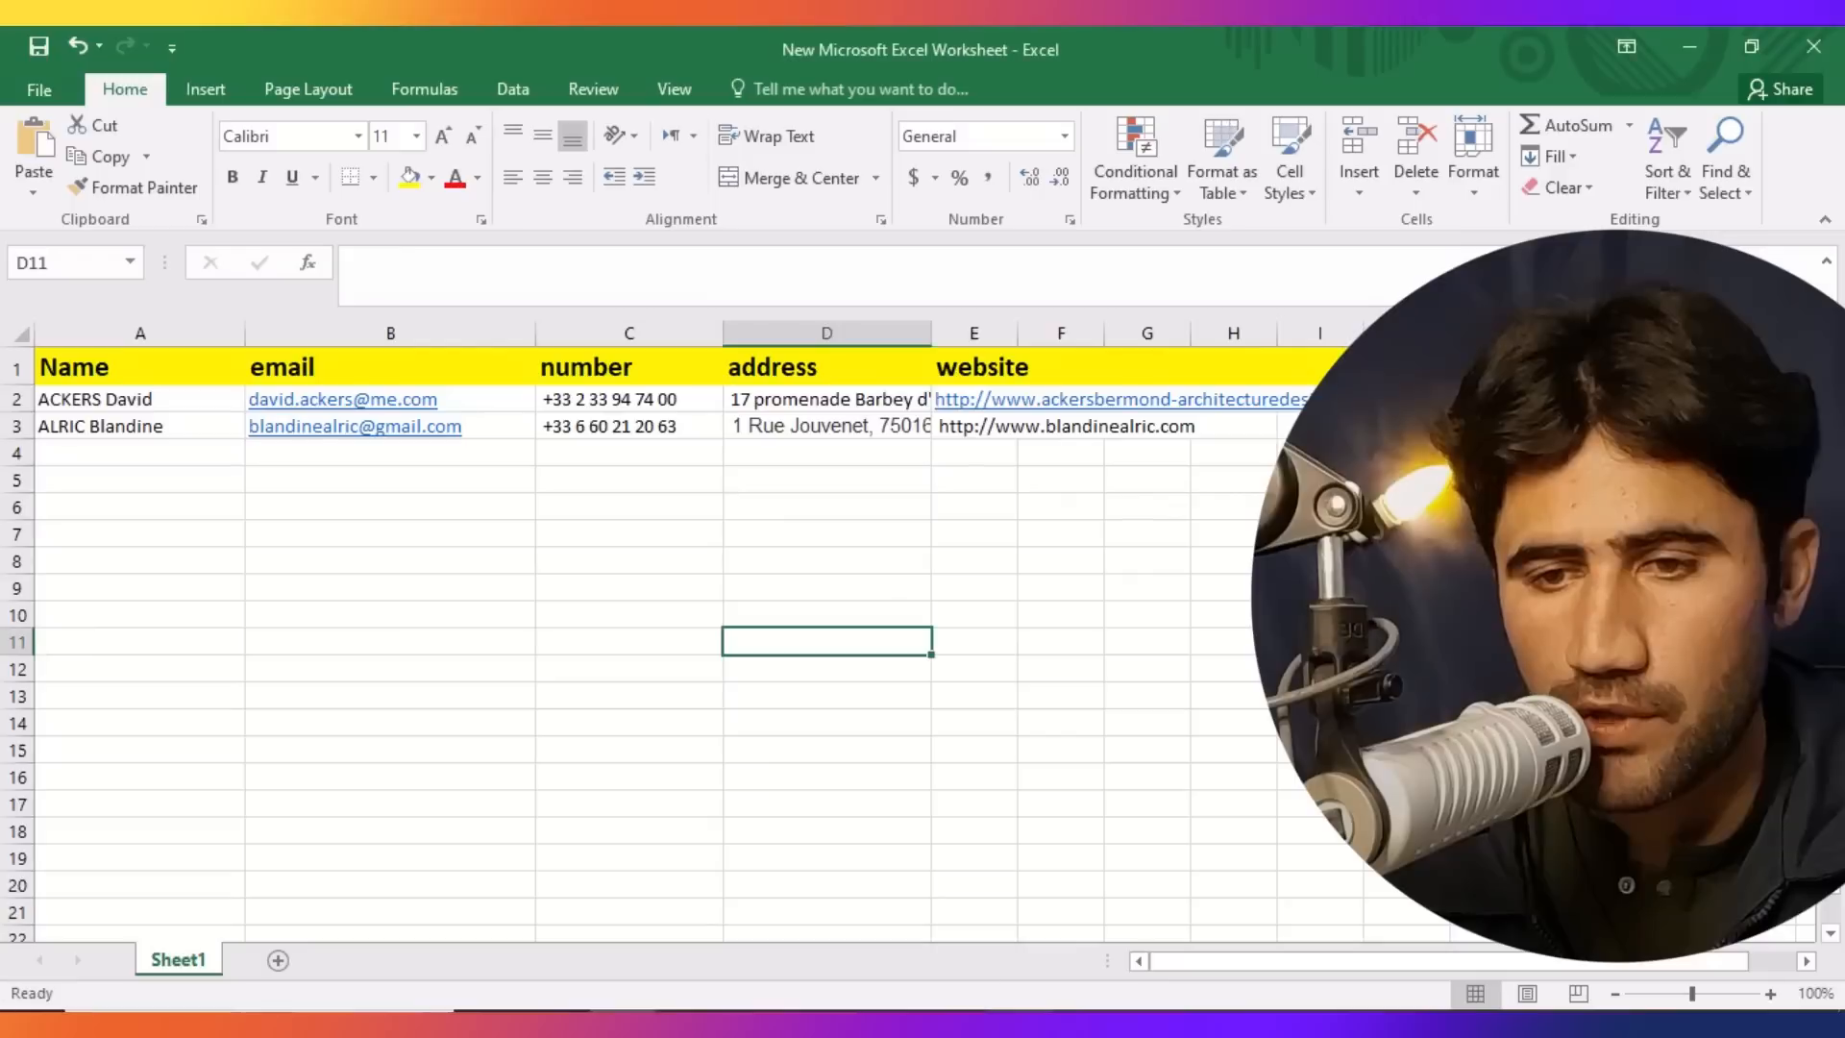
pyautogui.click(61, 451)
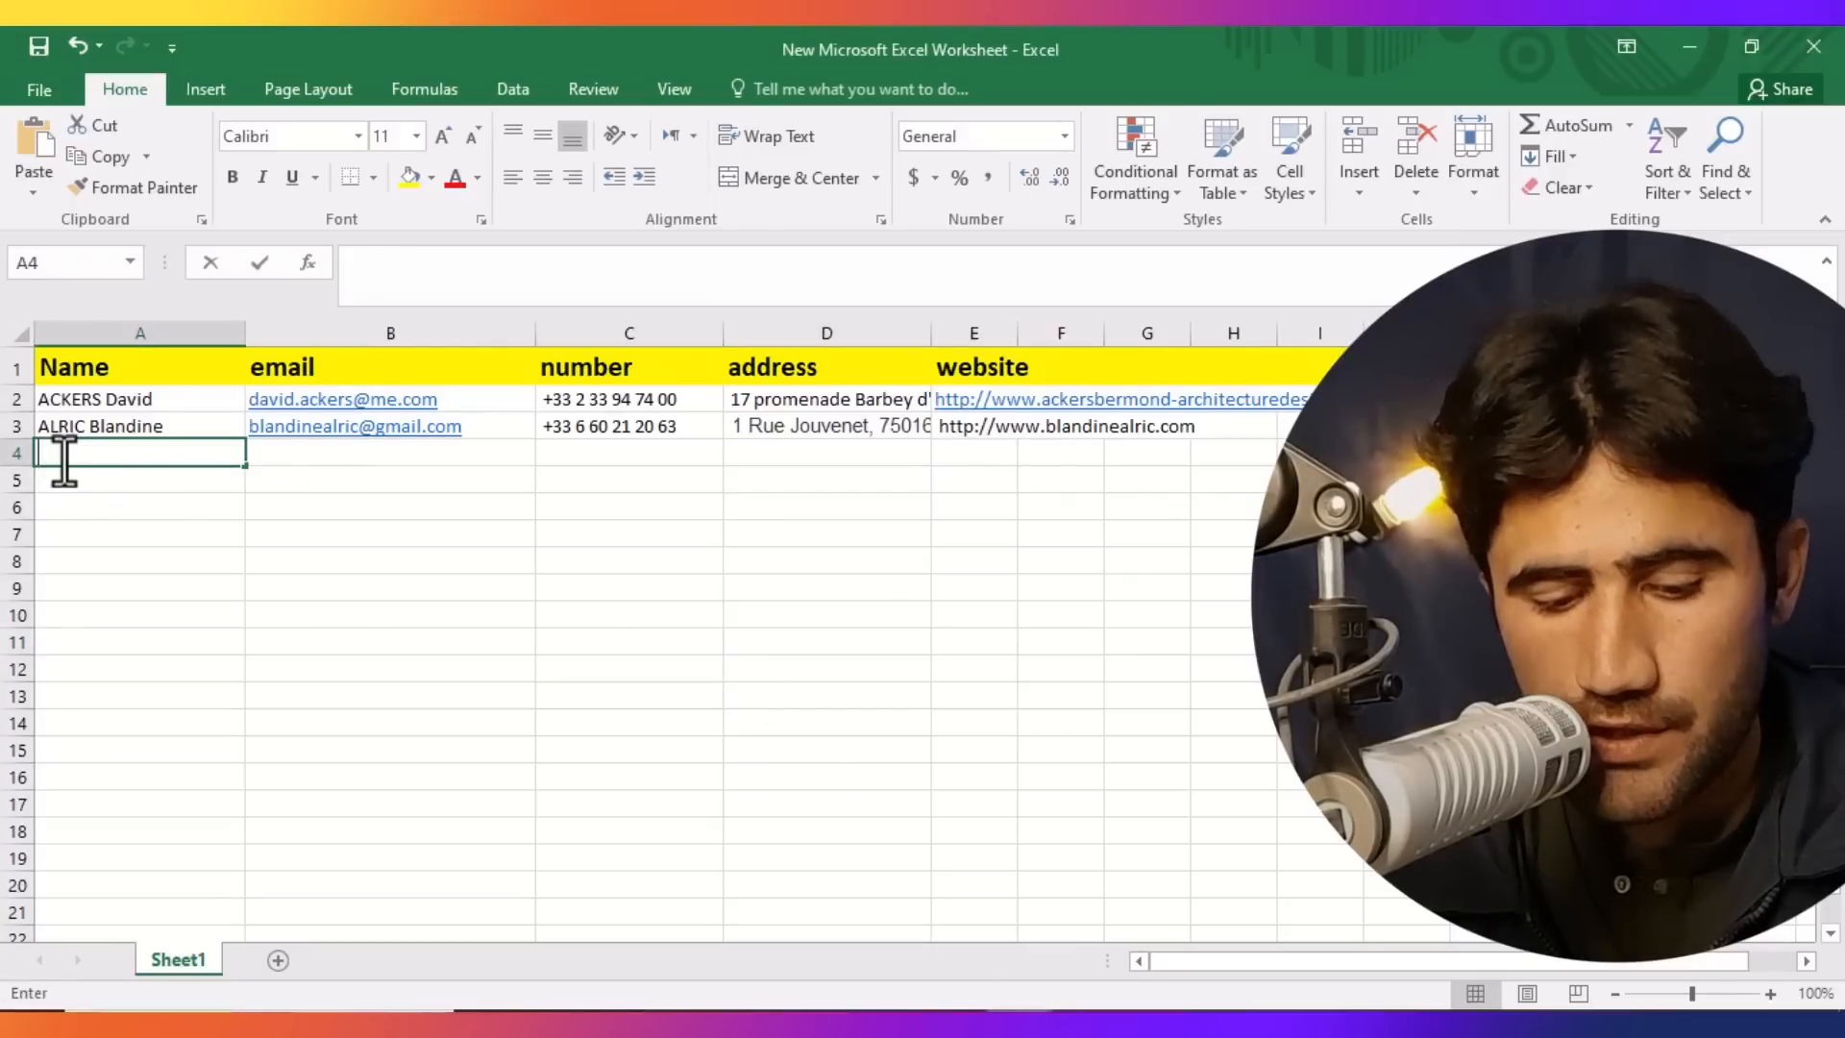
pyautogui.hotkey('ctrl', 'v')
pyautogui.press('Tab')
# Copy the third architect's full address from the profile.
pyautogui.hotkey('alt', 'Tab')
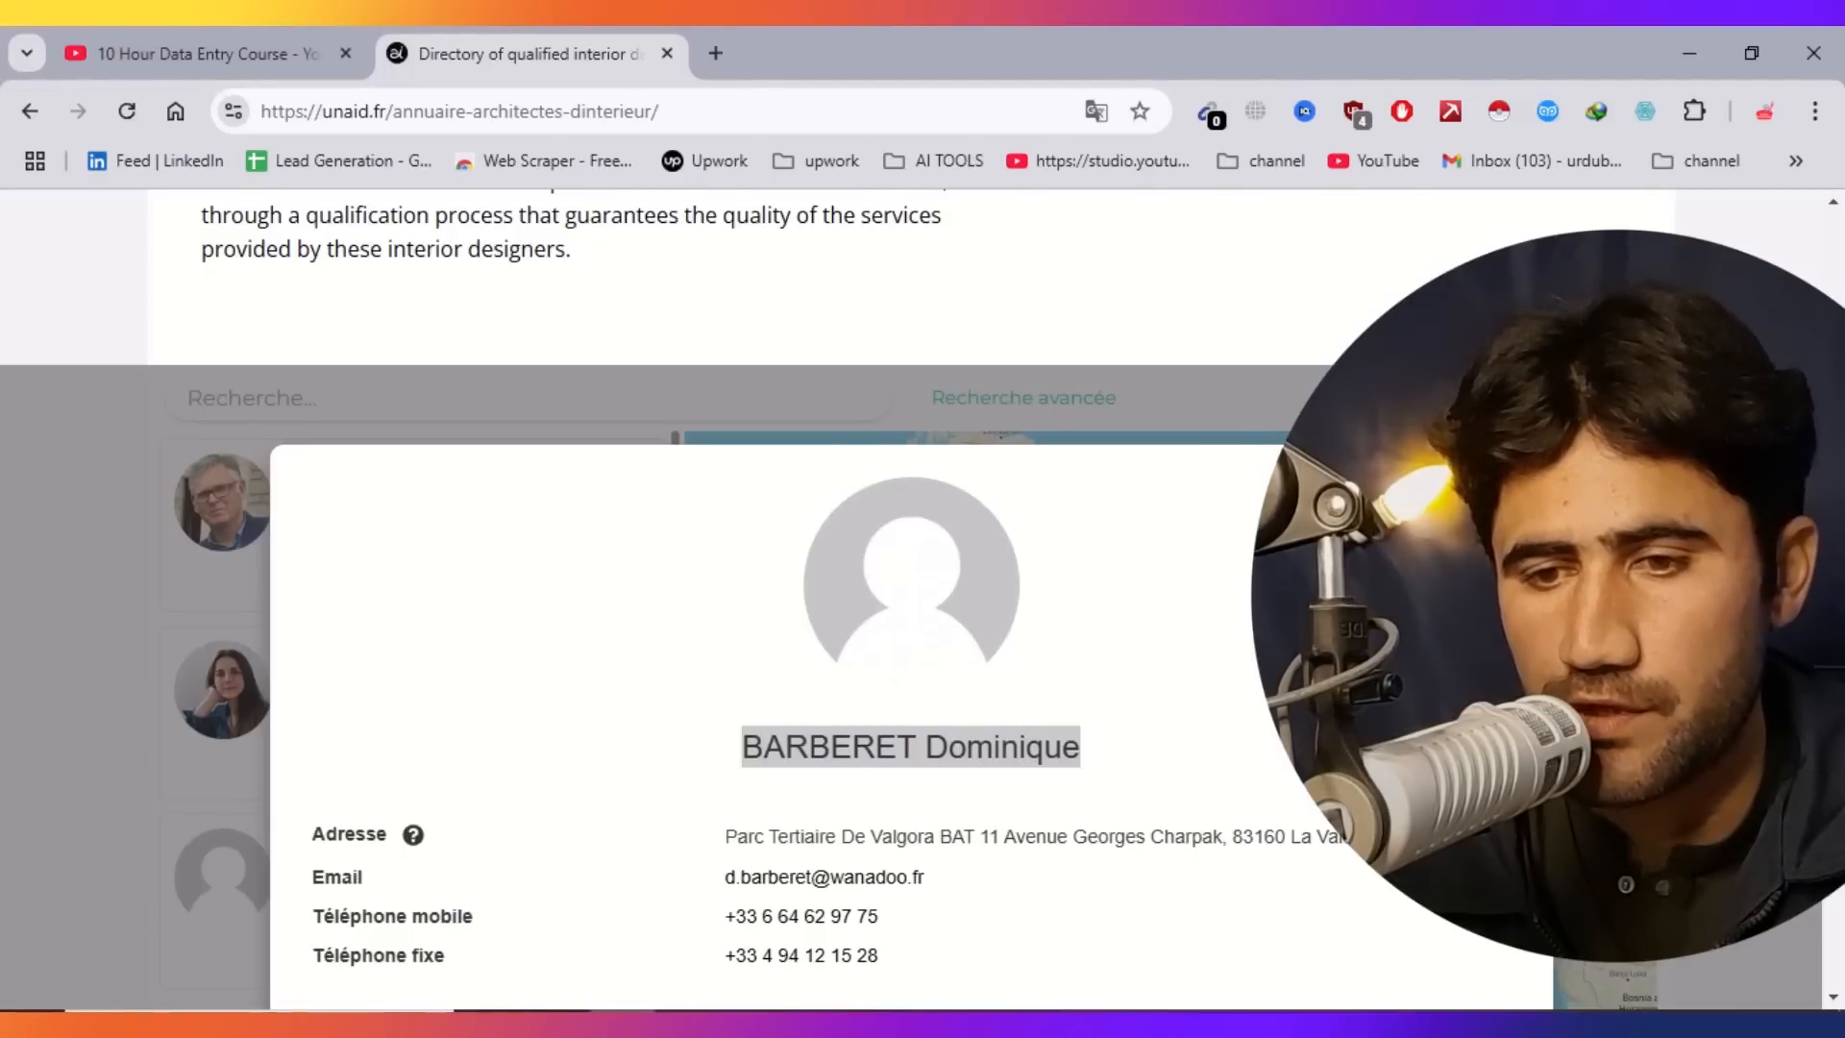
pyautogui.scroll(-2, 654, 679)
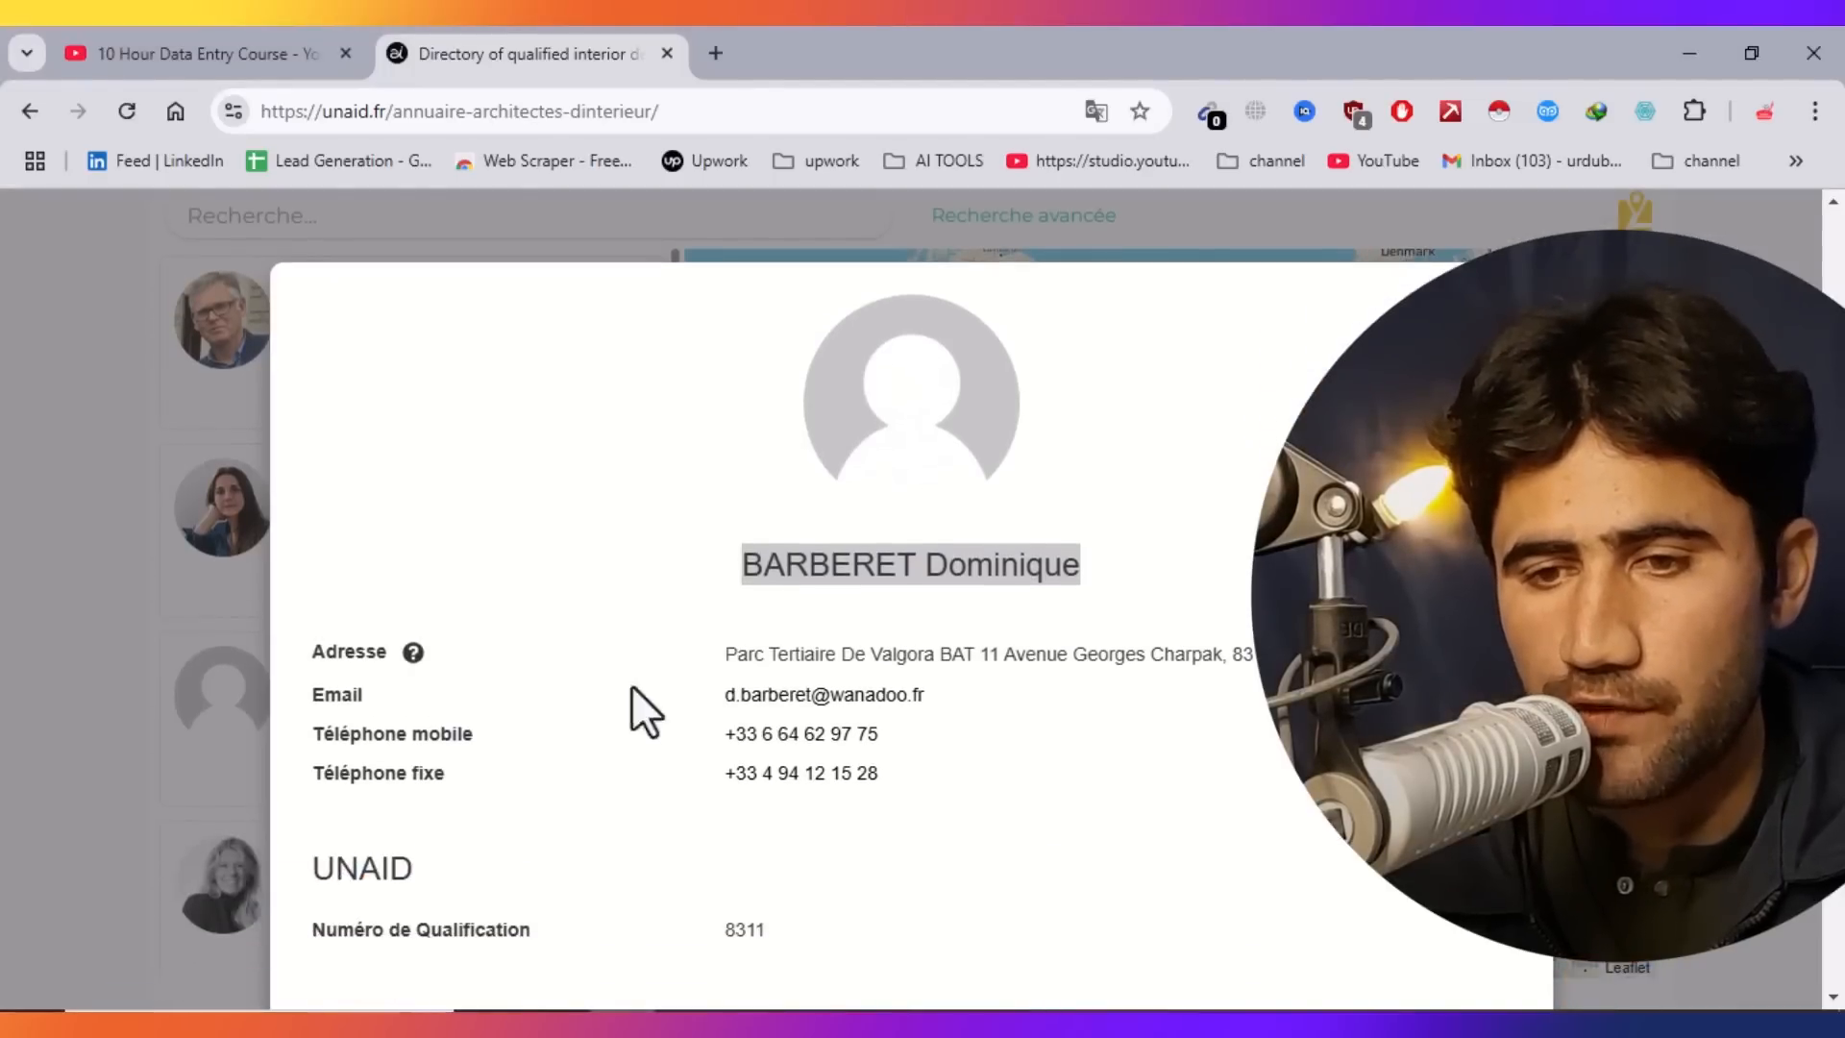
pyautogui.moveTo(723, 634); pyautogui.dragTo(577, 1005)
pyautogui.click(816, 678)
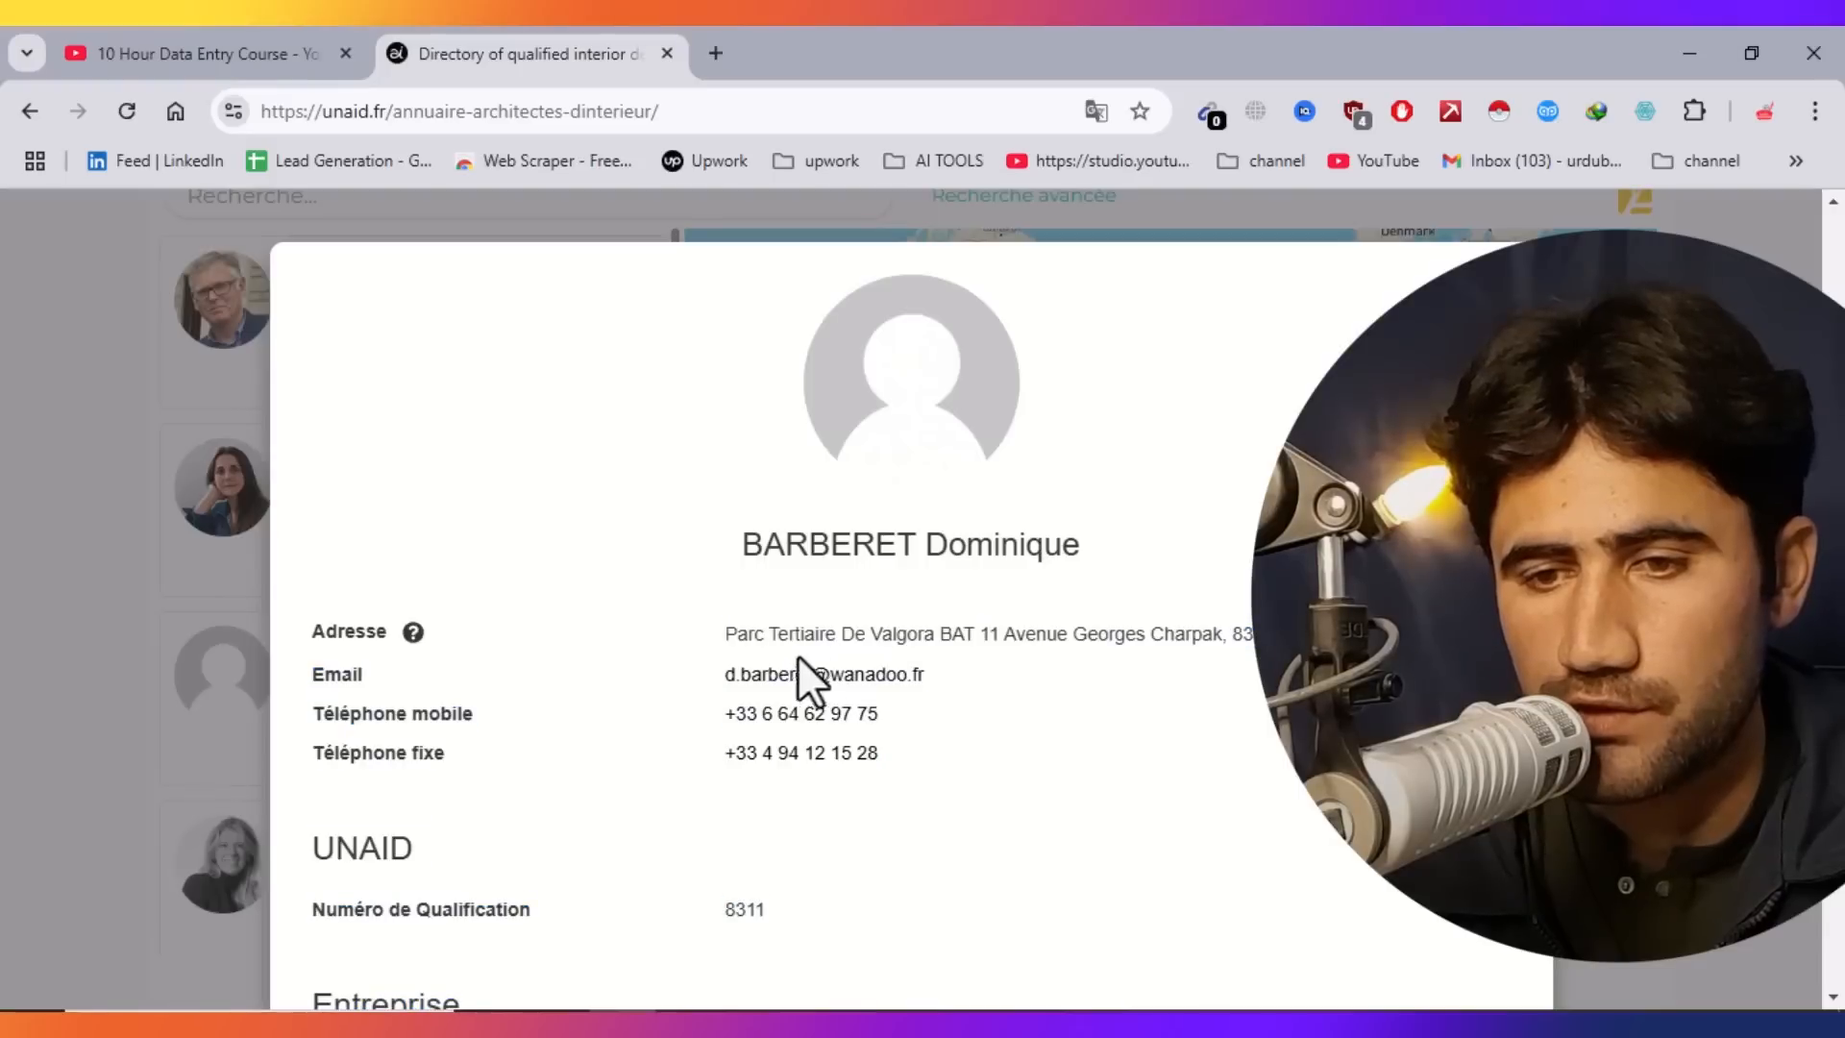
pyautogui.moveTo(725, 635); pyautogui.dragTo(577, 1004)
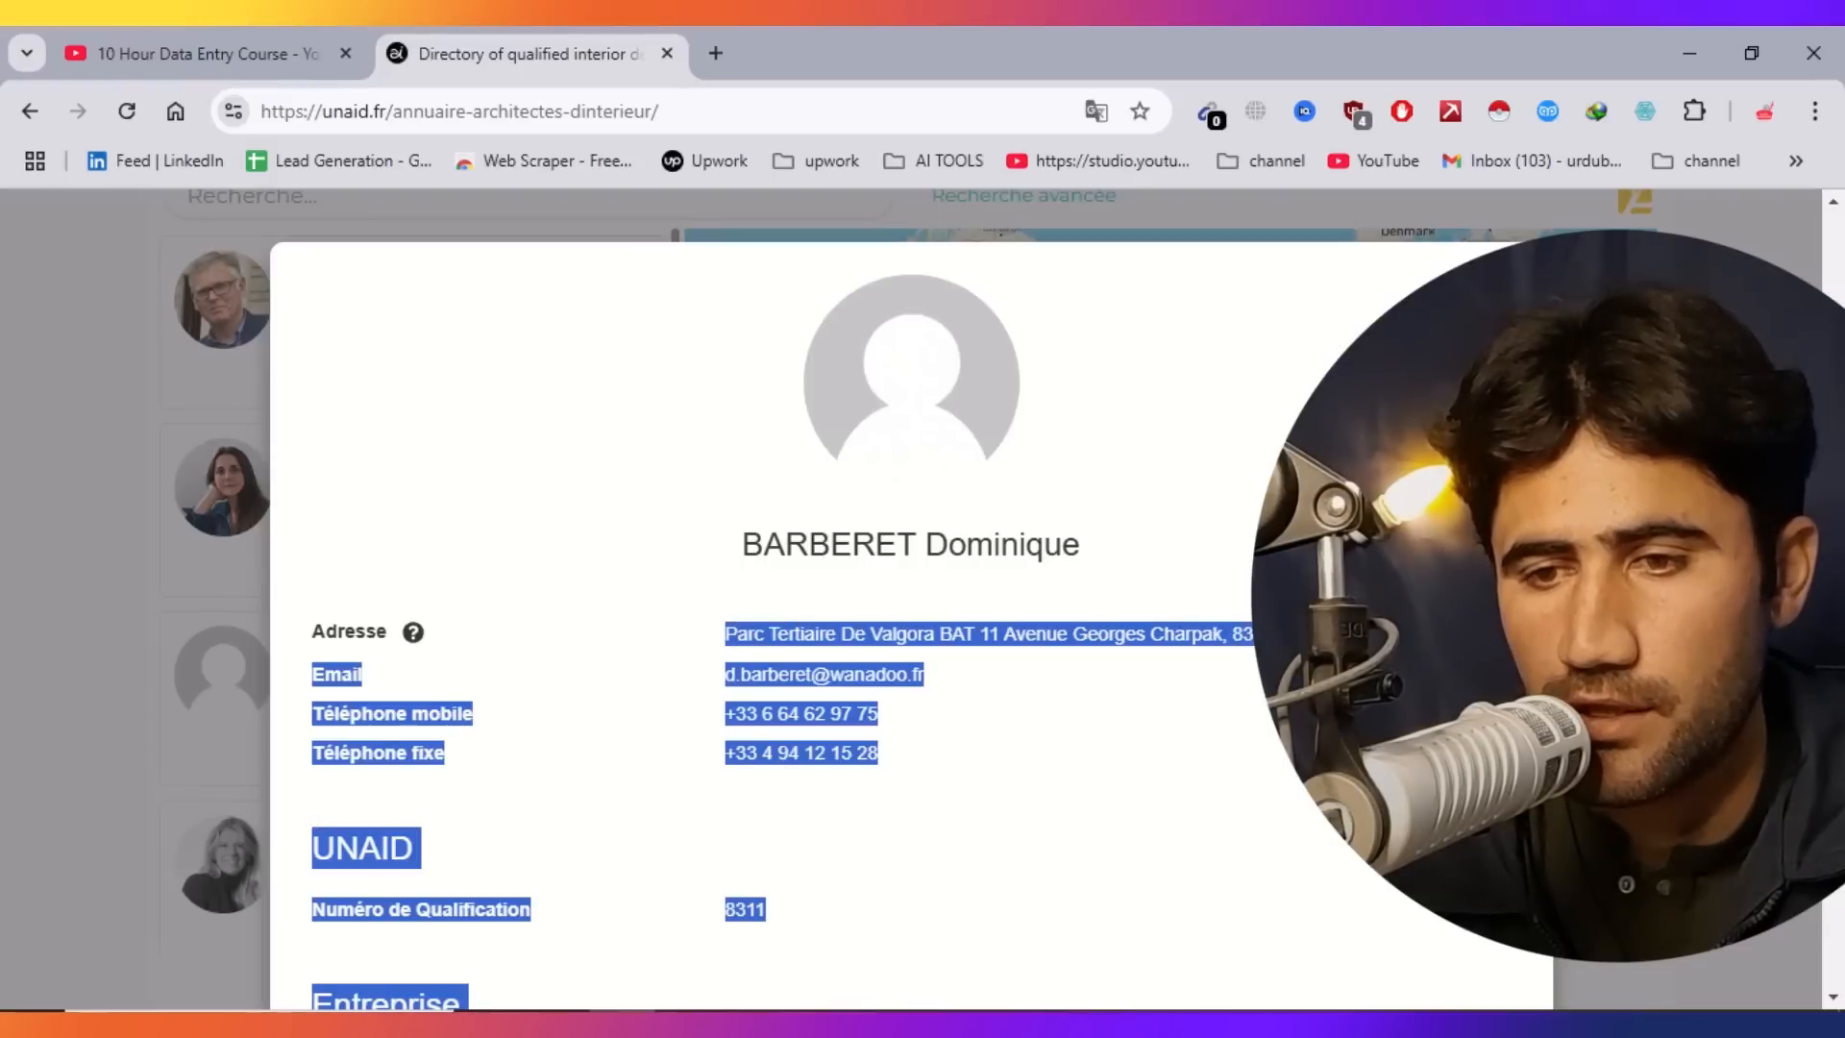
pyautogui.click(1326, 750)
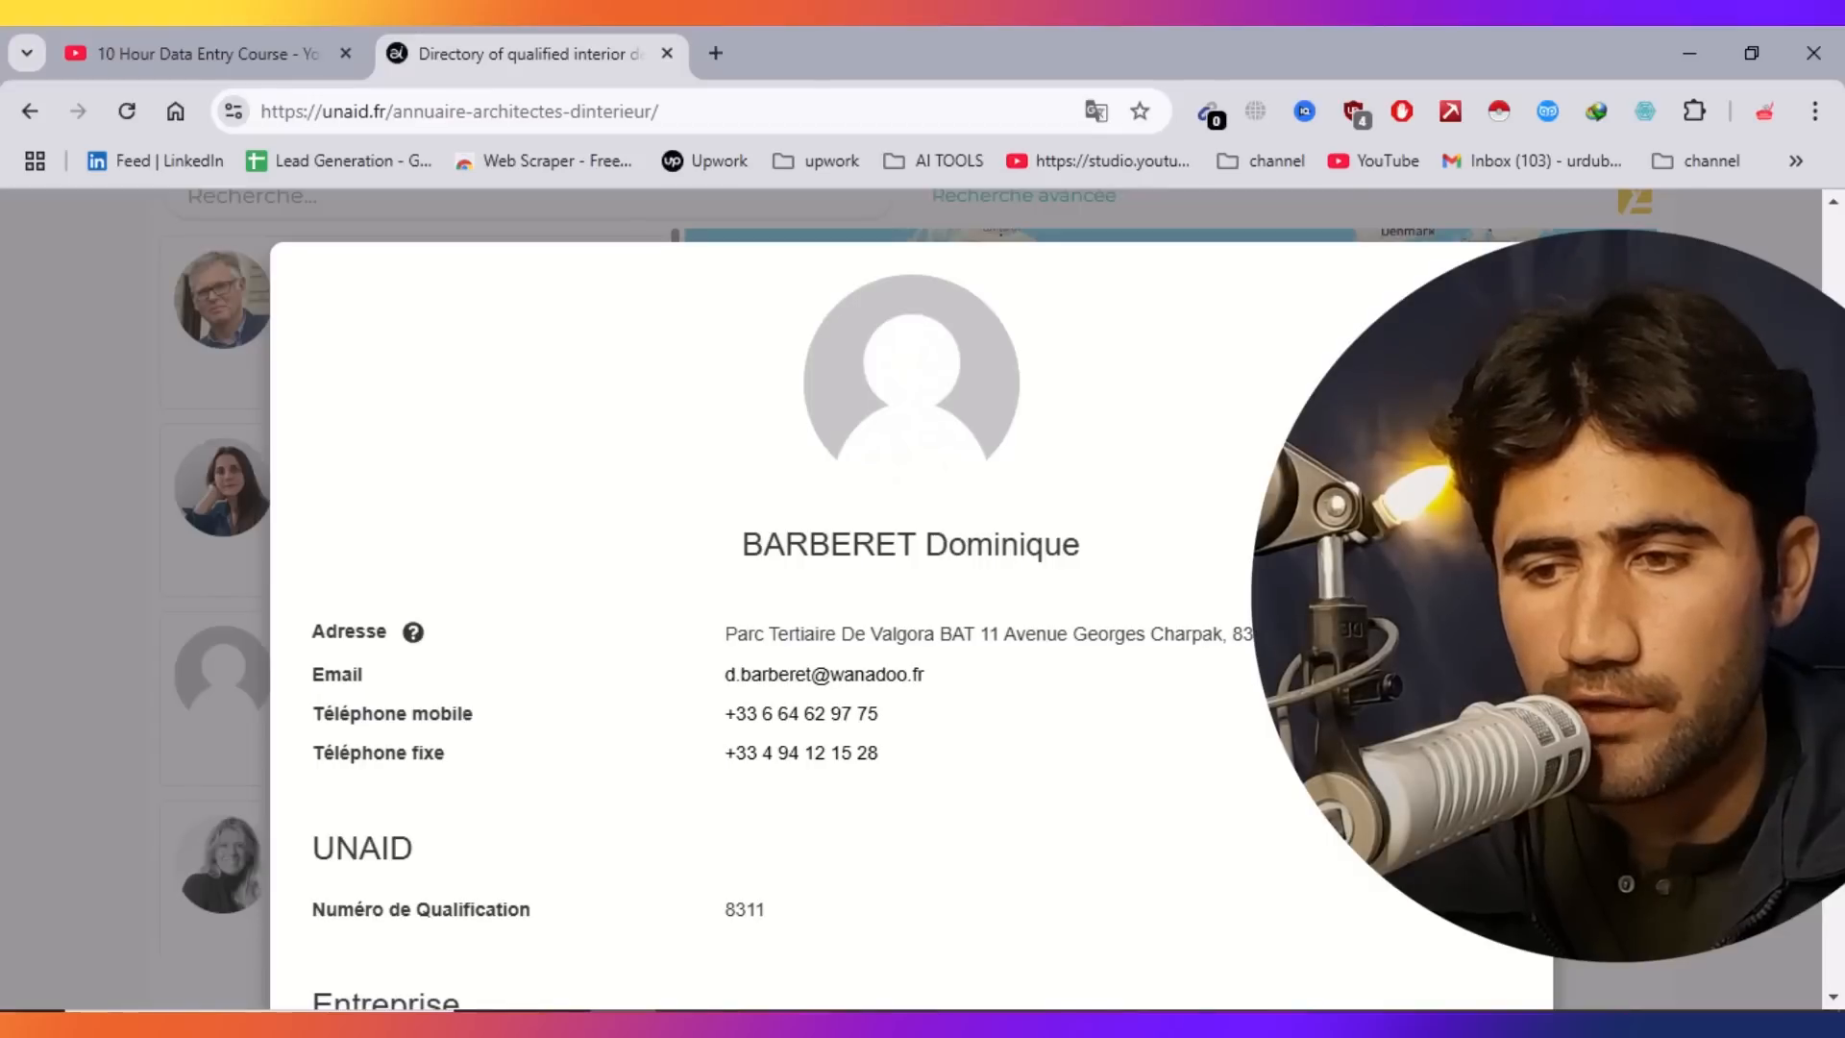
pyautogui.moveTo(1048, 649); pyautogui.dragTo(696, 626)
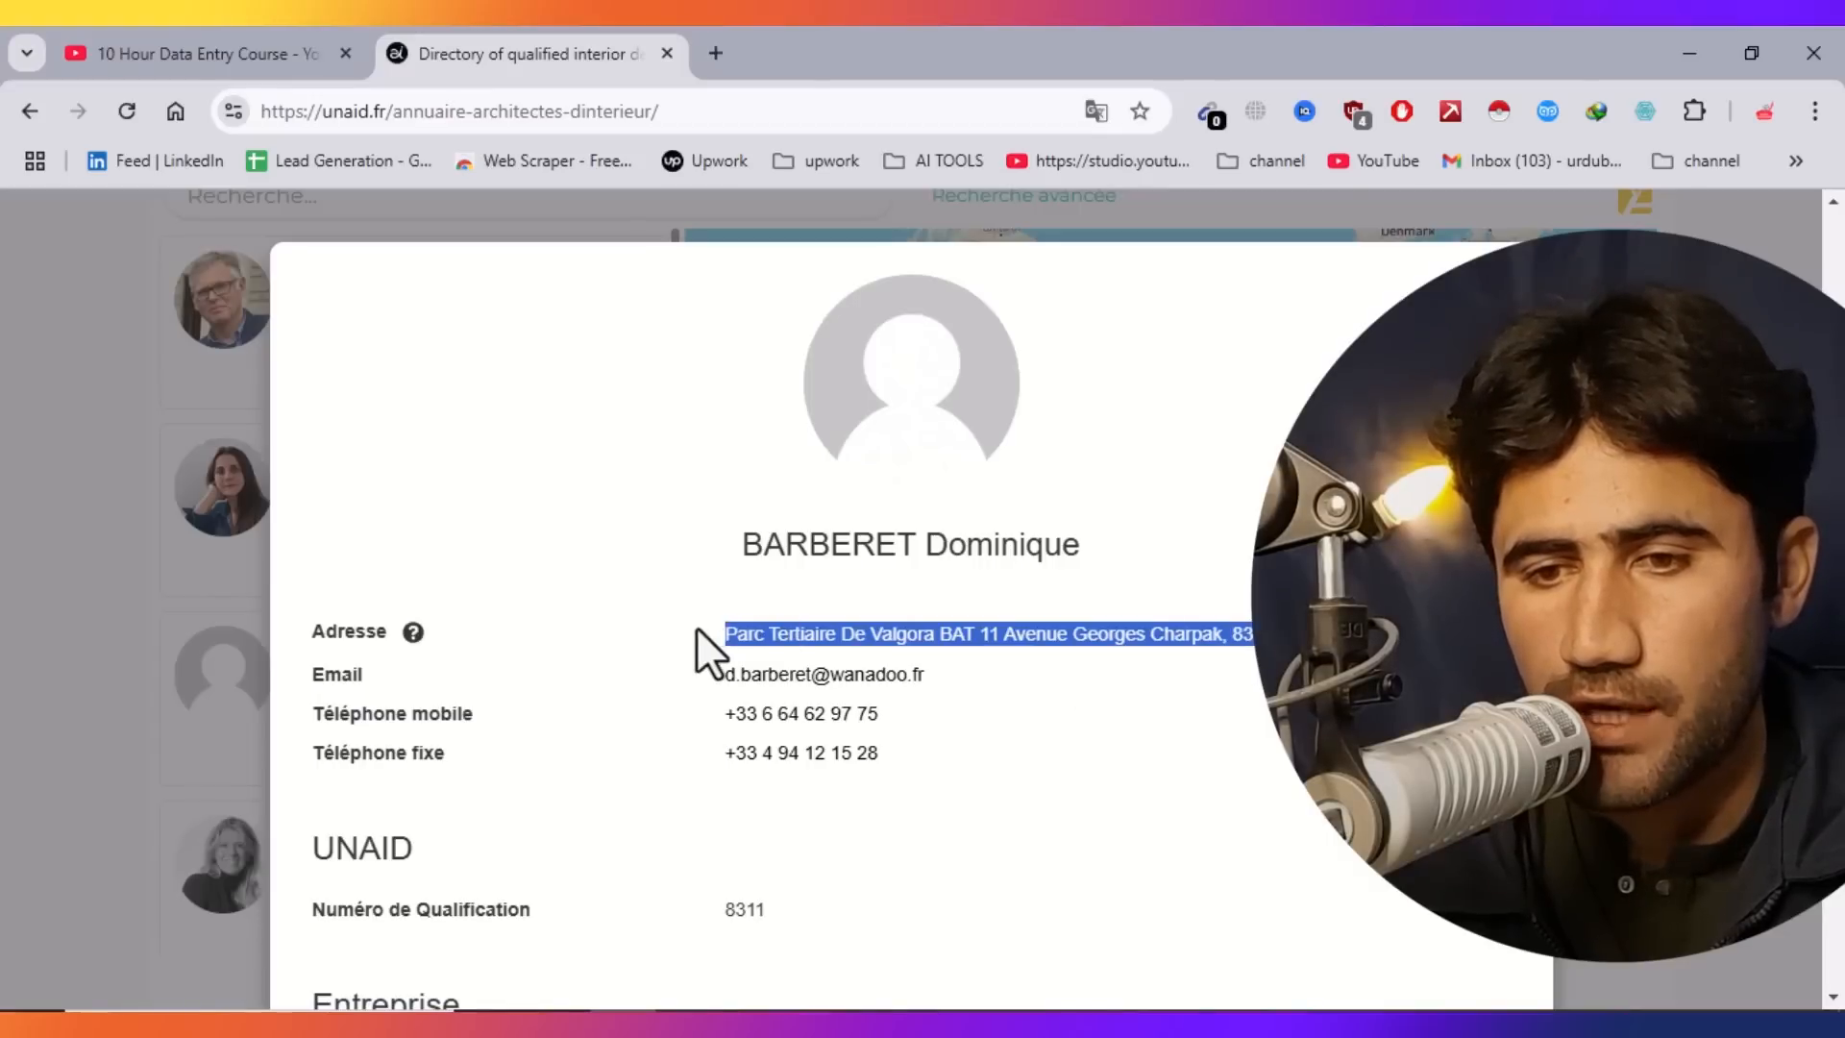
pyautogui.rightClick(776, 626)
pyautogui.click(869, 175)
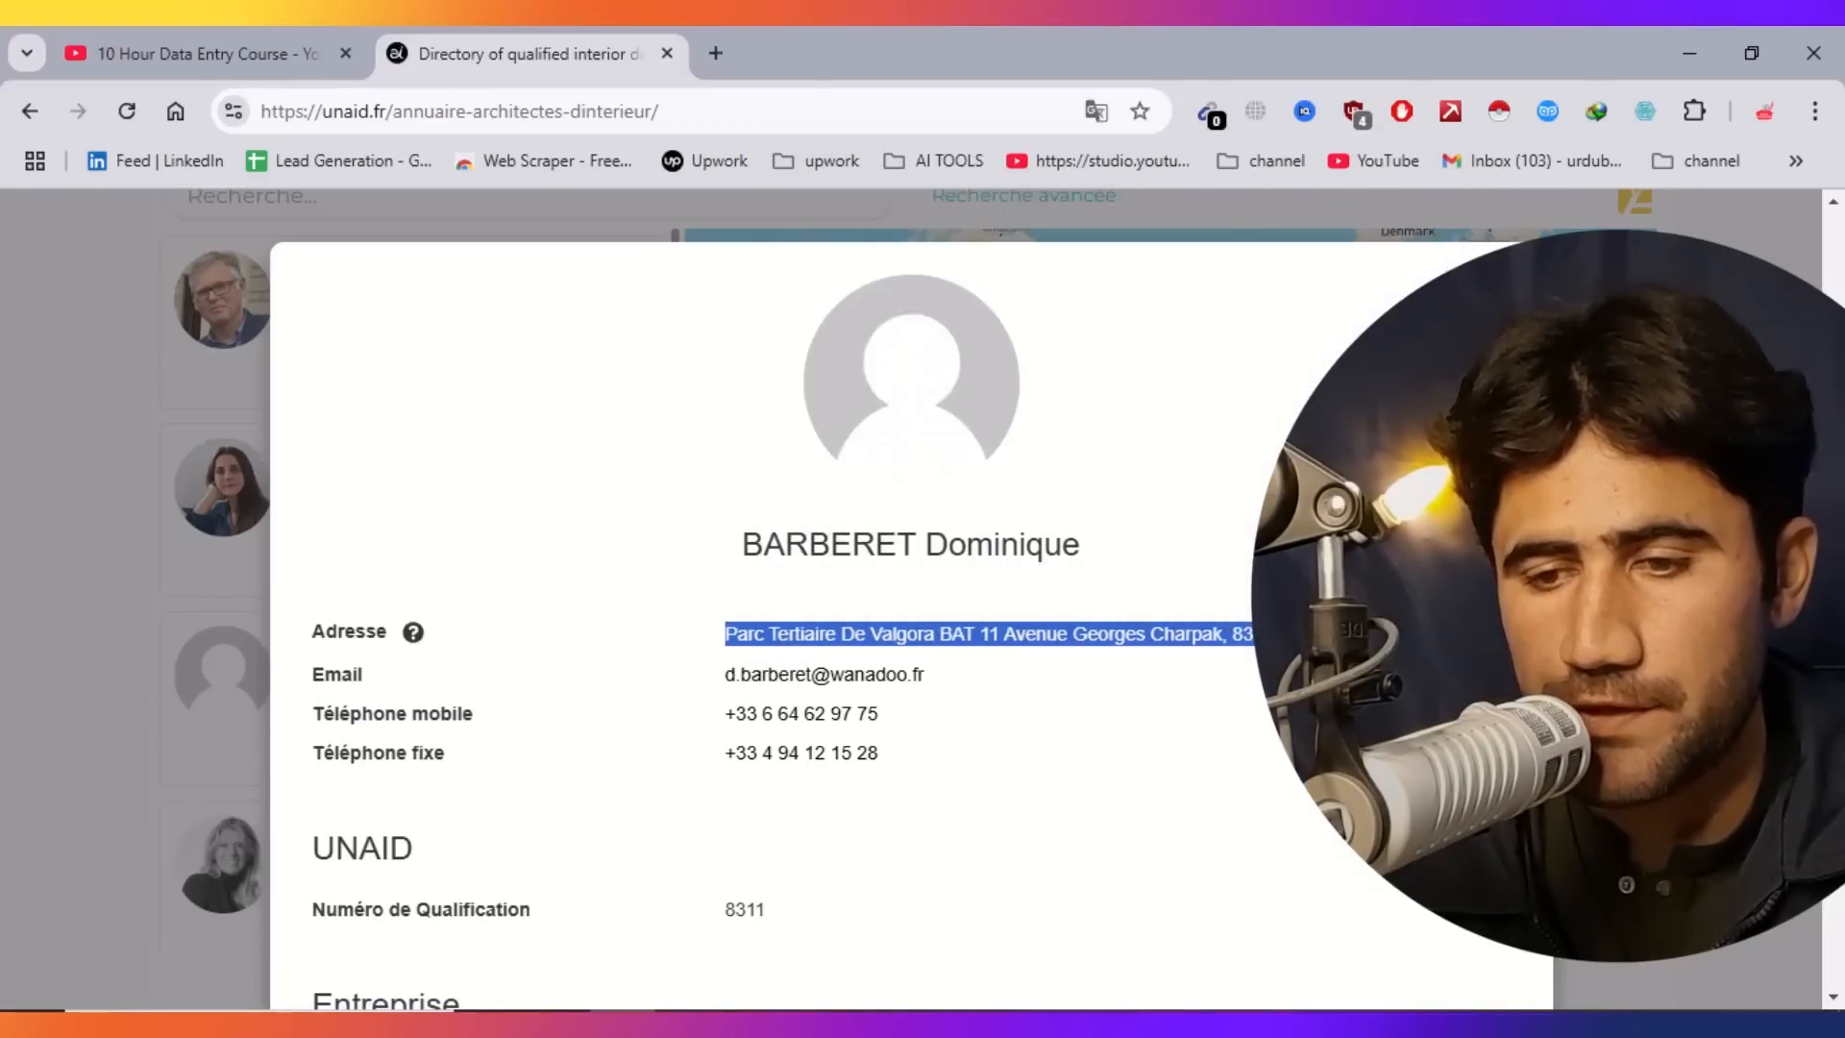
# Paste the address into cell D4.
pyautogui.hotkey('alt', 'Tab')
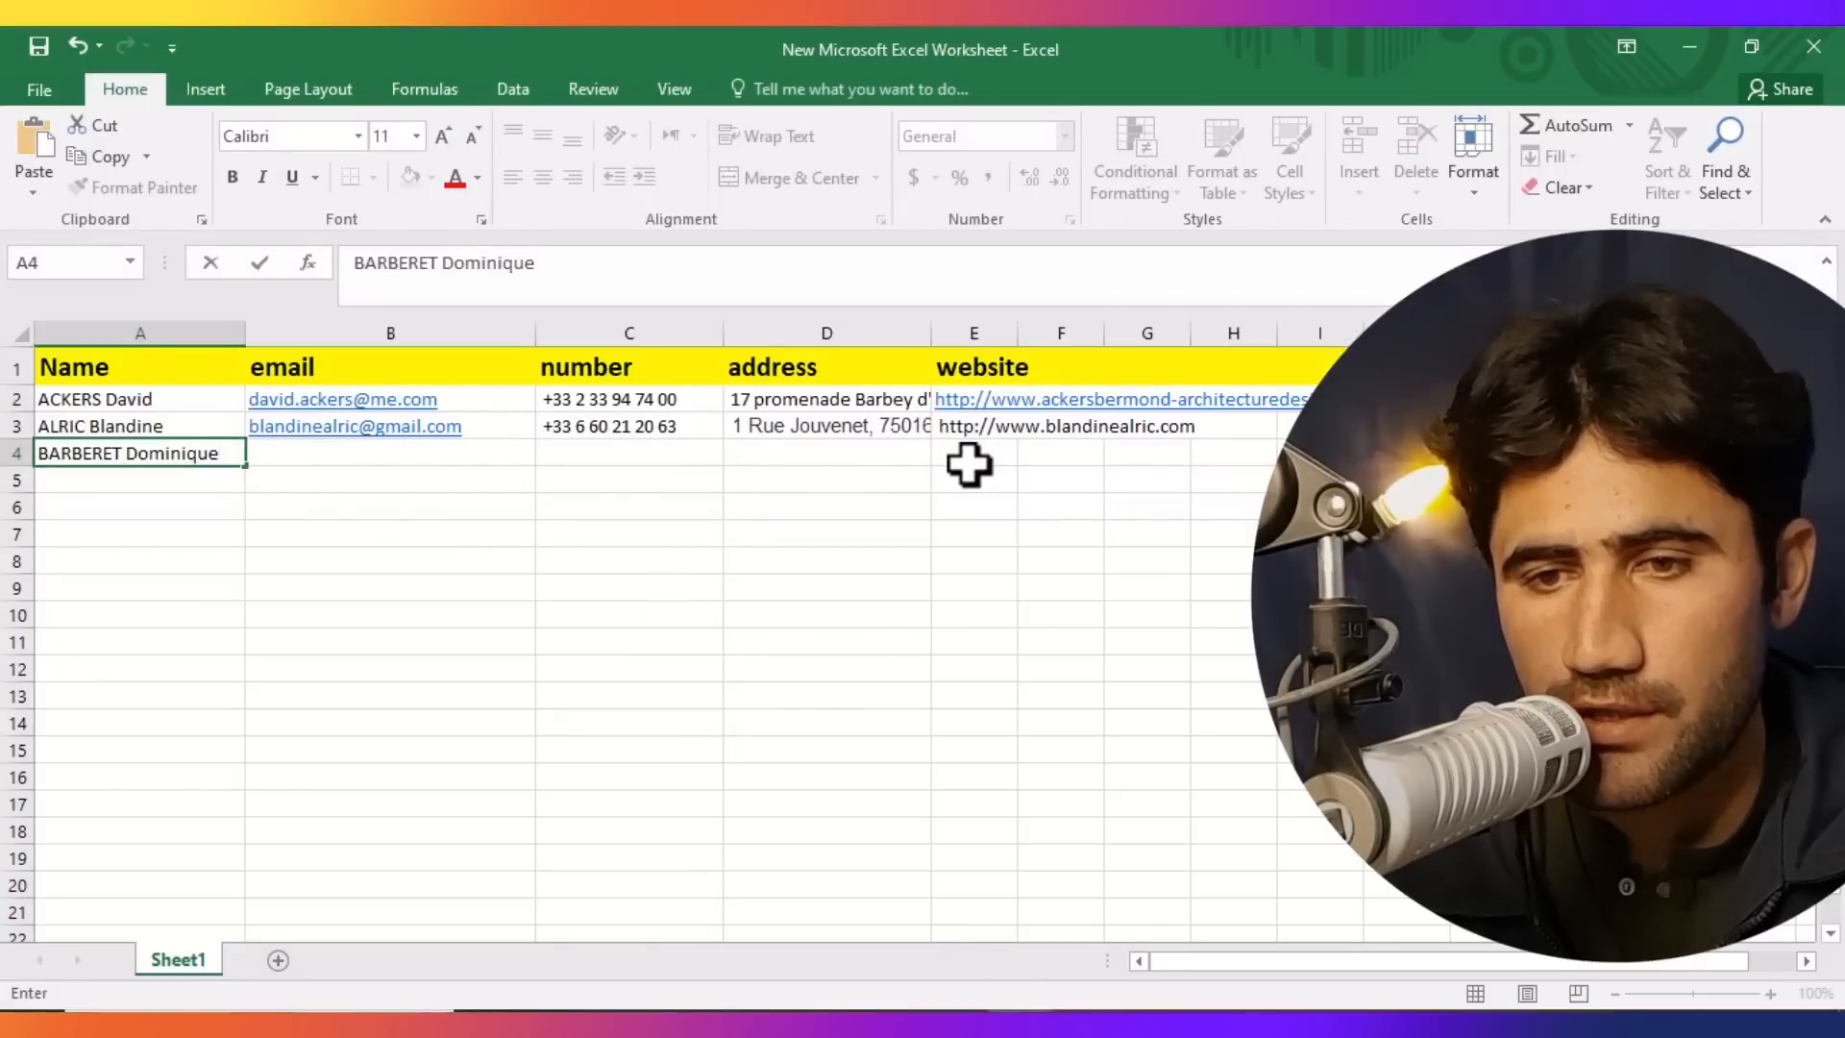
pyautogui.click(759, 455)
pyautogui.hotkey('ctrl', 'v')
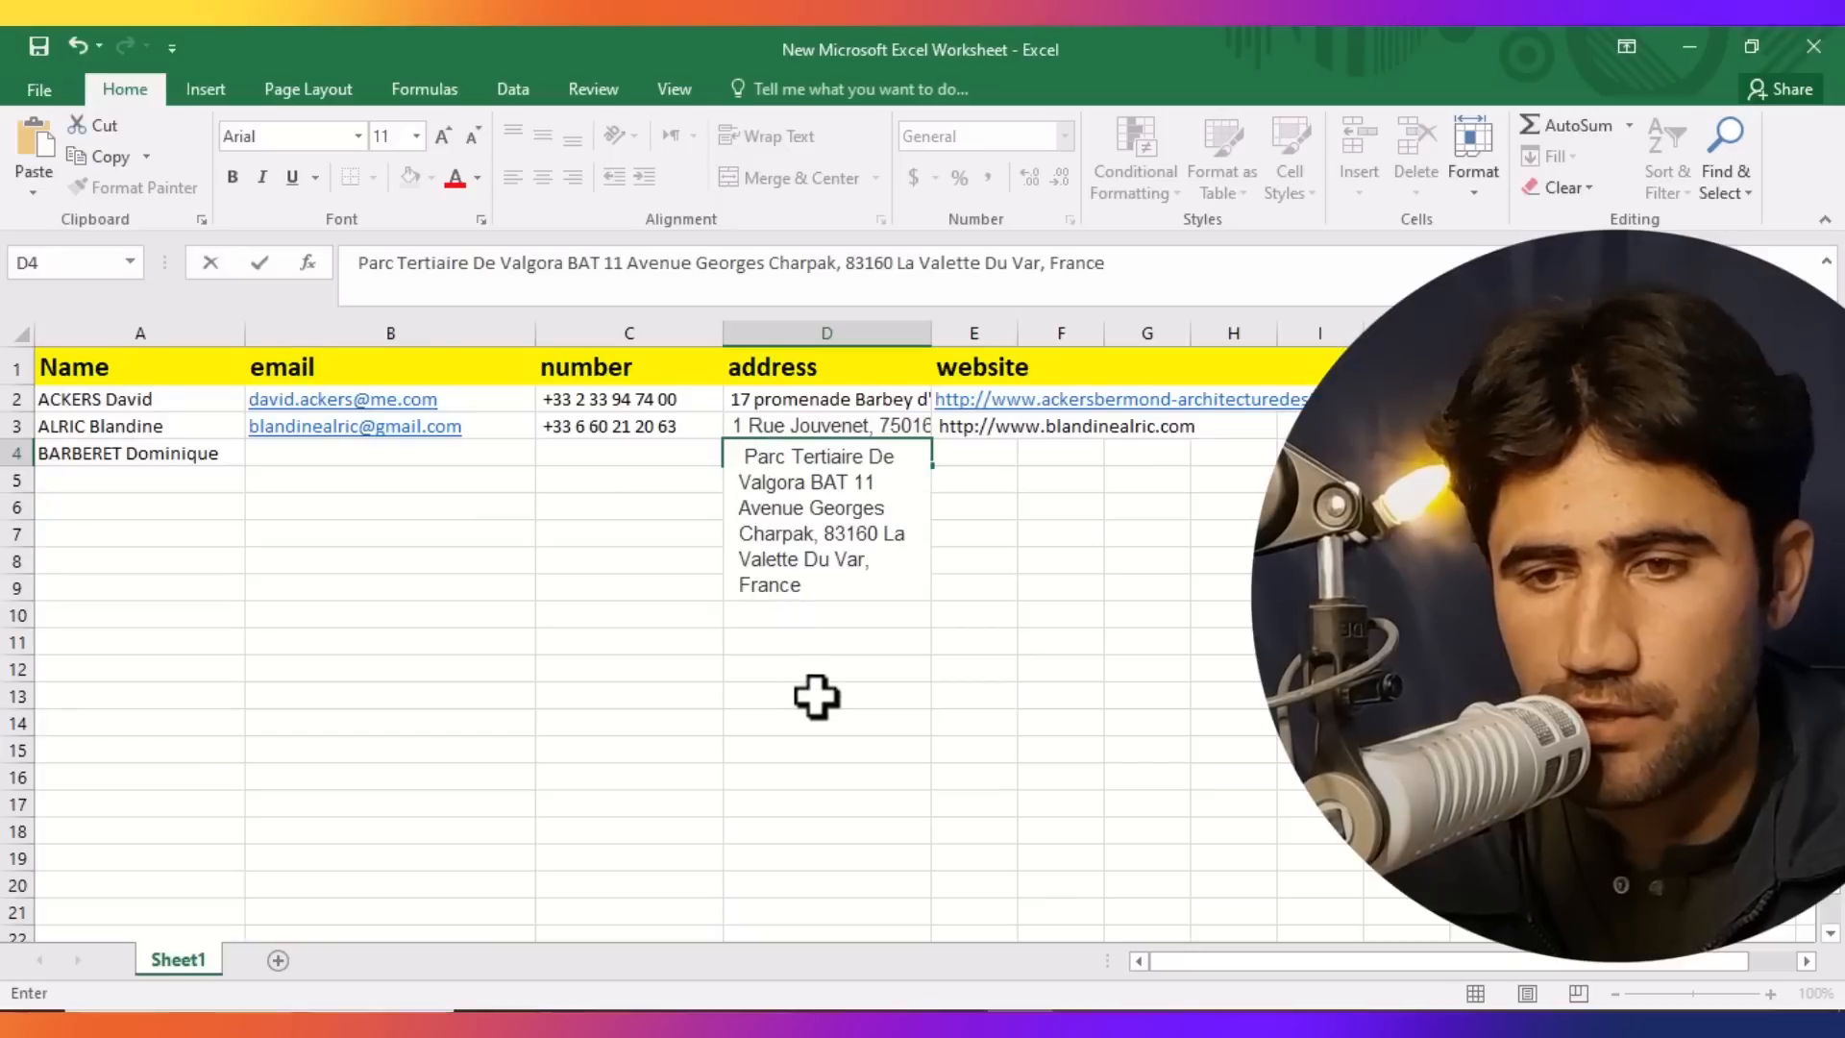
pyautogui.moveTo(812, 691); pyautogui.dragTo(817, 697)
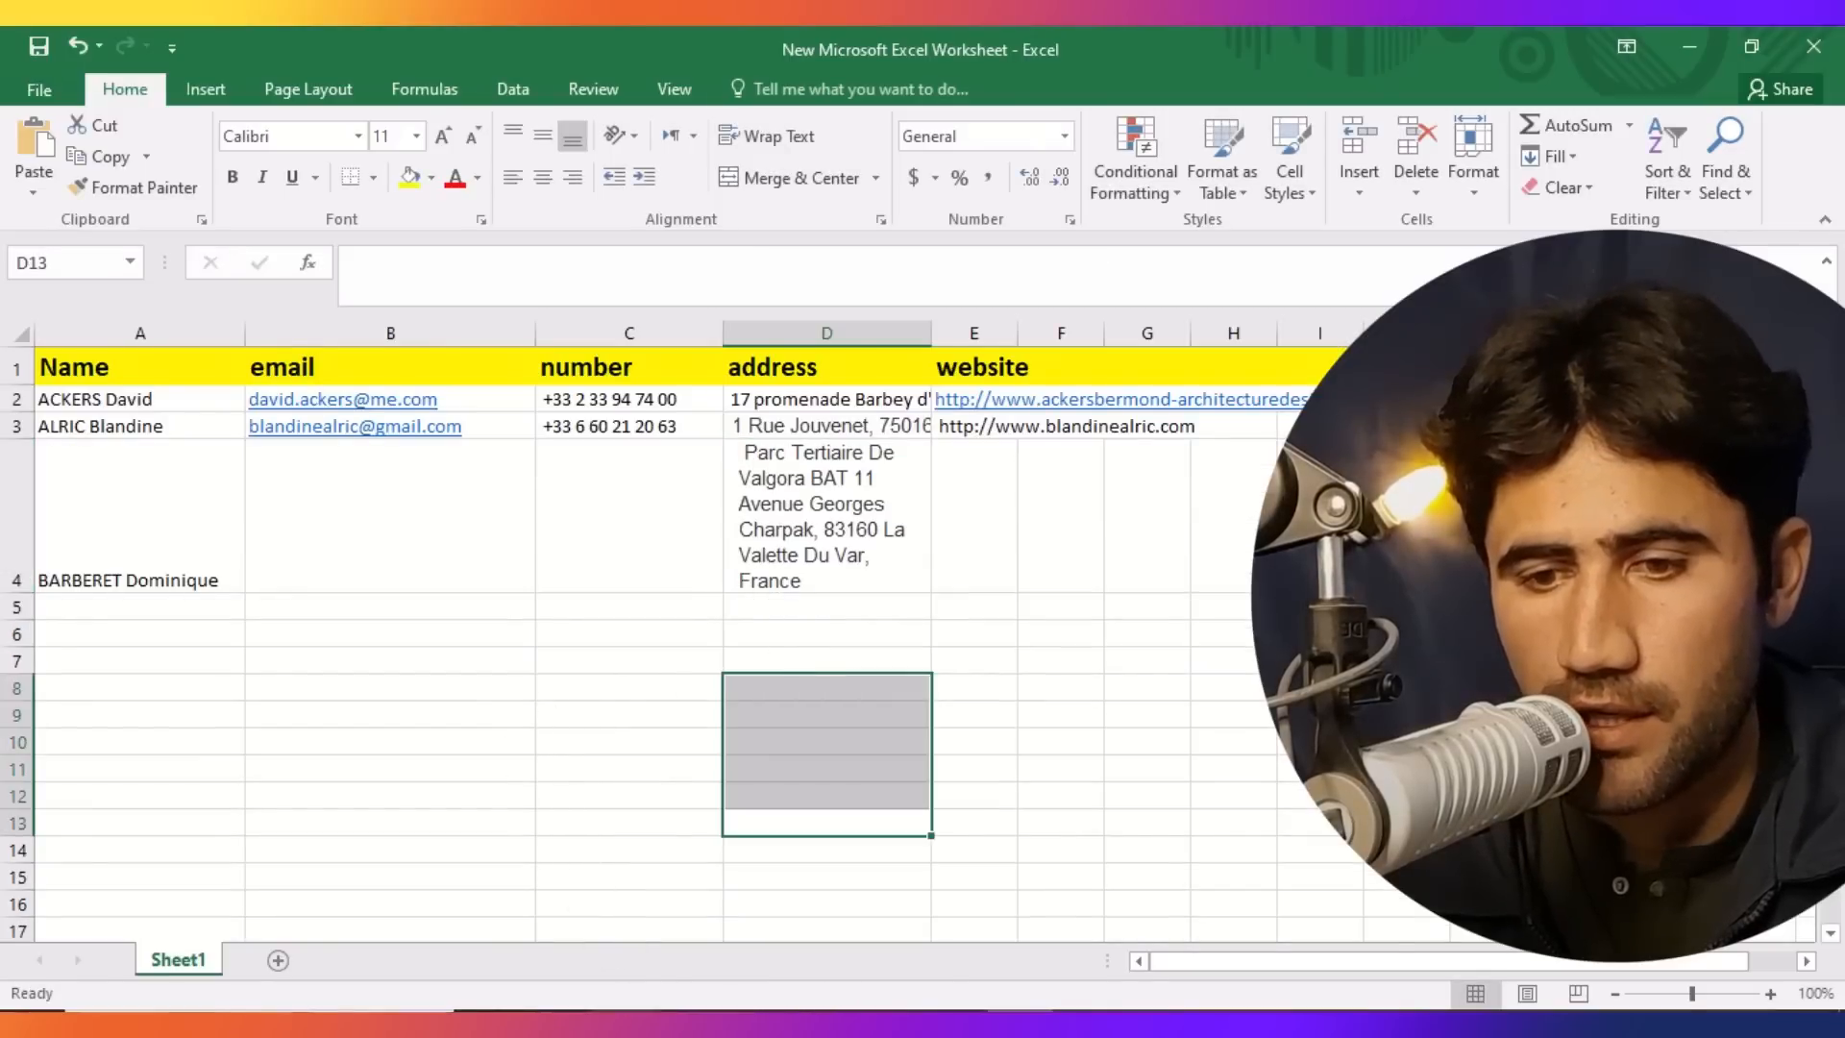
# Copy the third architect's email address from the profile.
pyautogui.hotkey('alt', 'Tab')
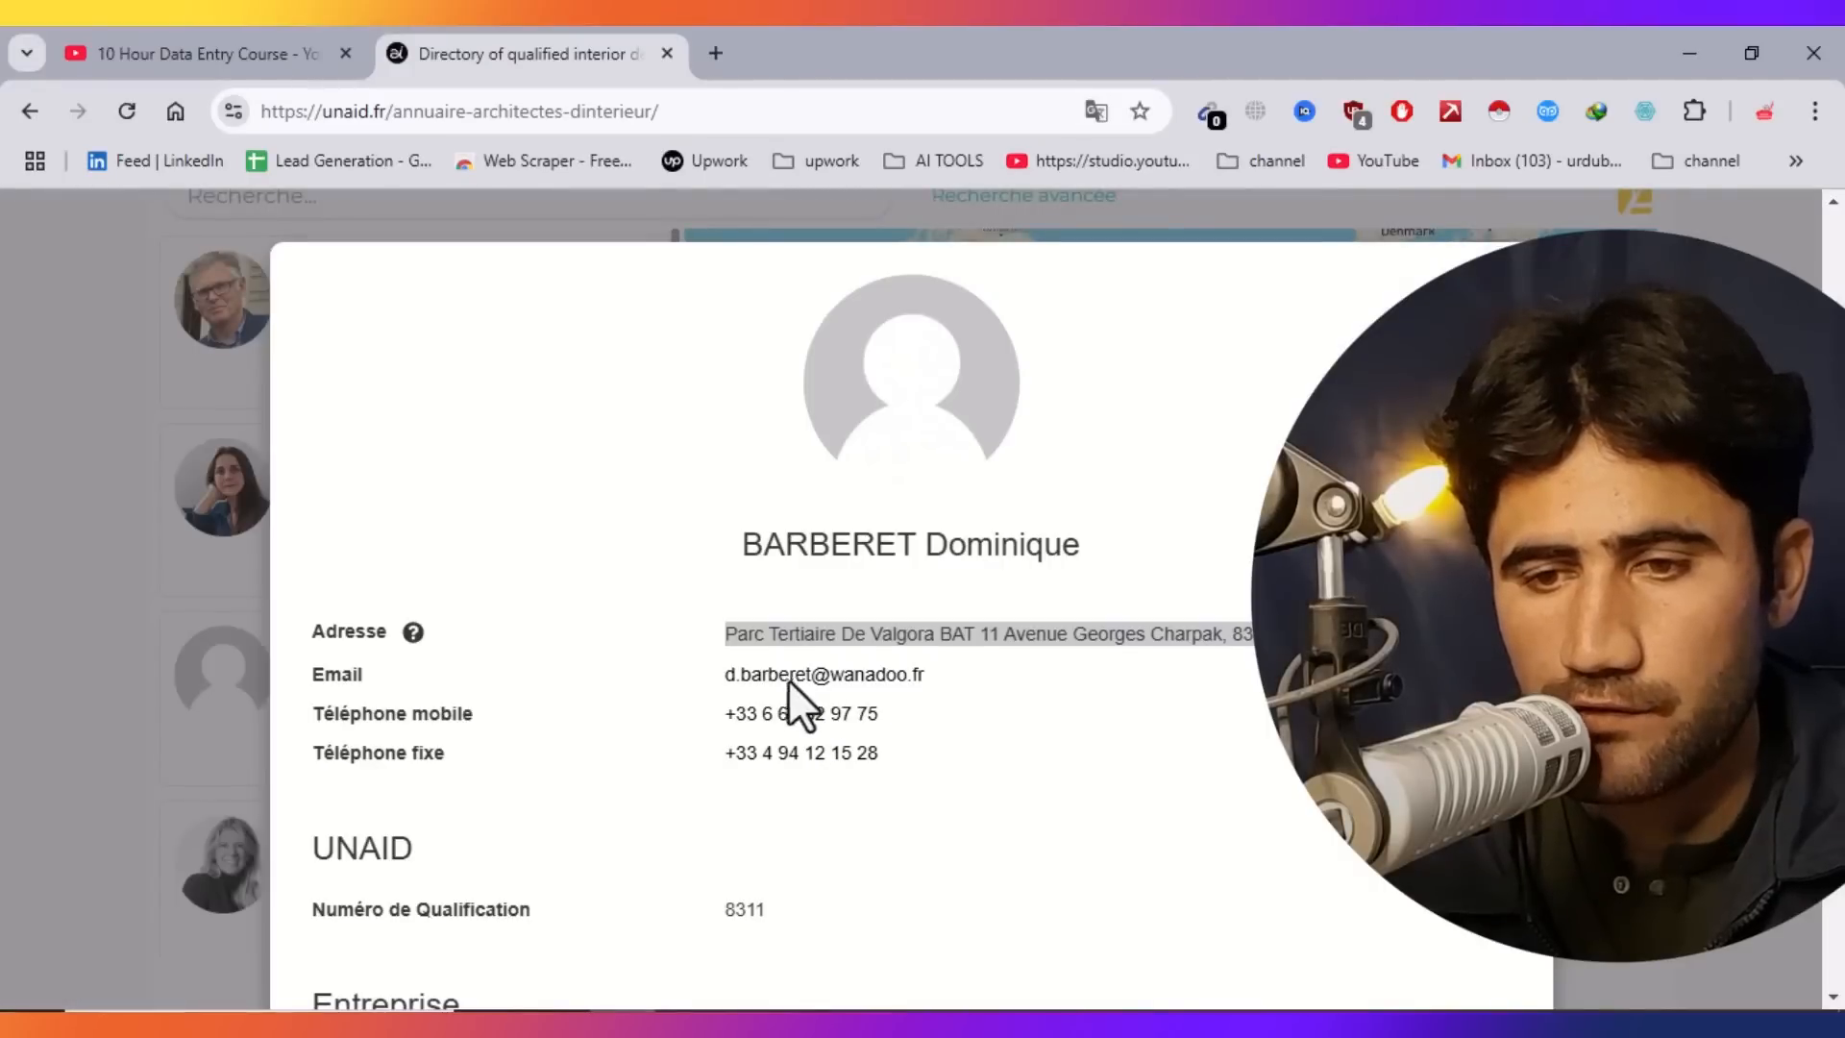
pyautogui.moveTo(926, 675); pyautogui.dragTo(716, 678)
pyautogui.hotkey('ctrl', 'c')
pyautogui.rightClick(747, 679)
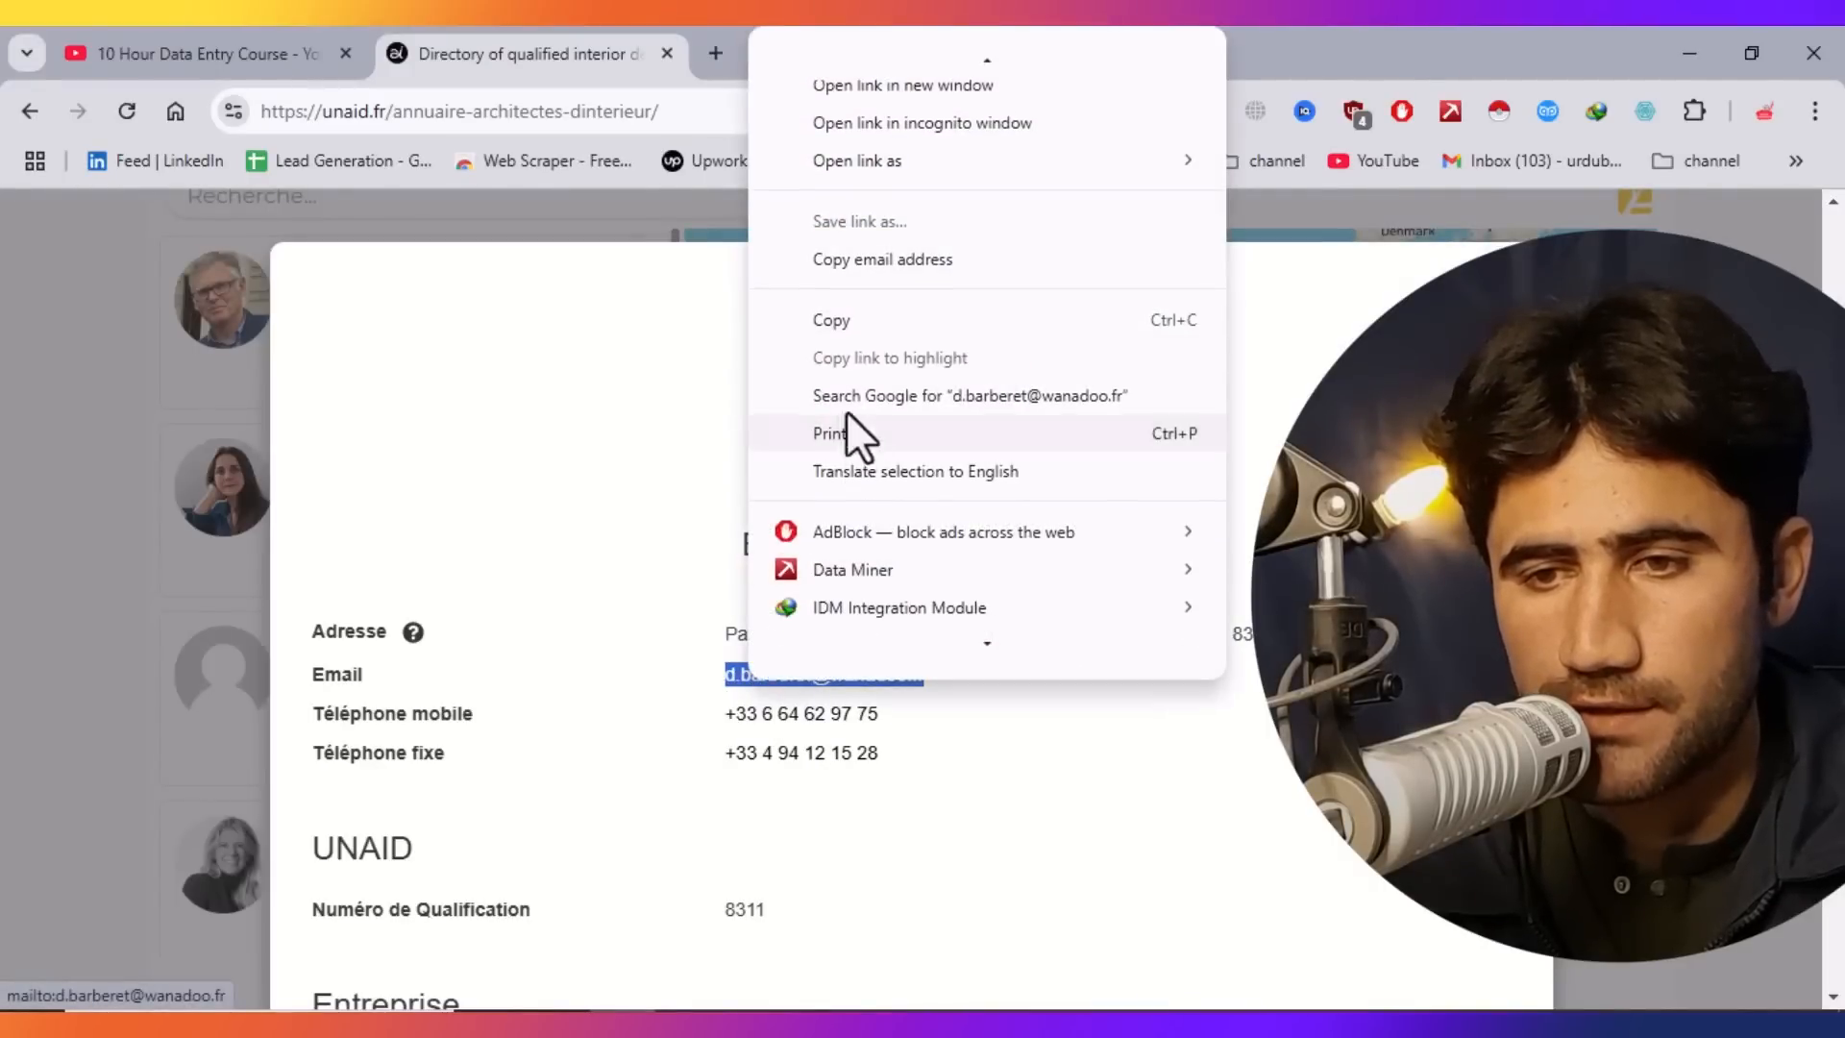
pyautogui.click(836, 329)
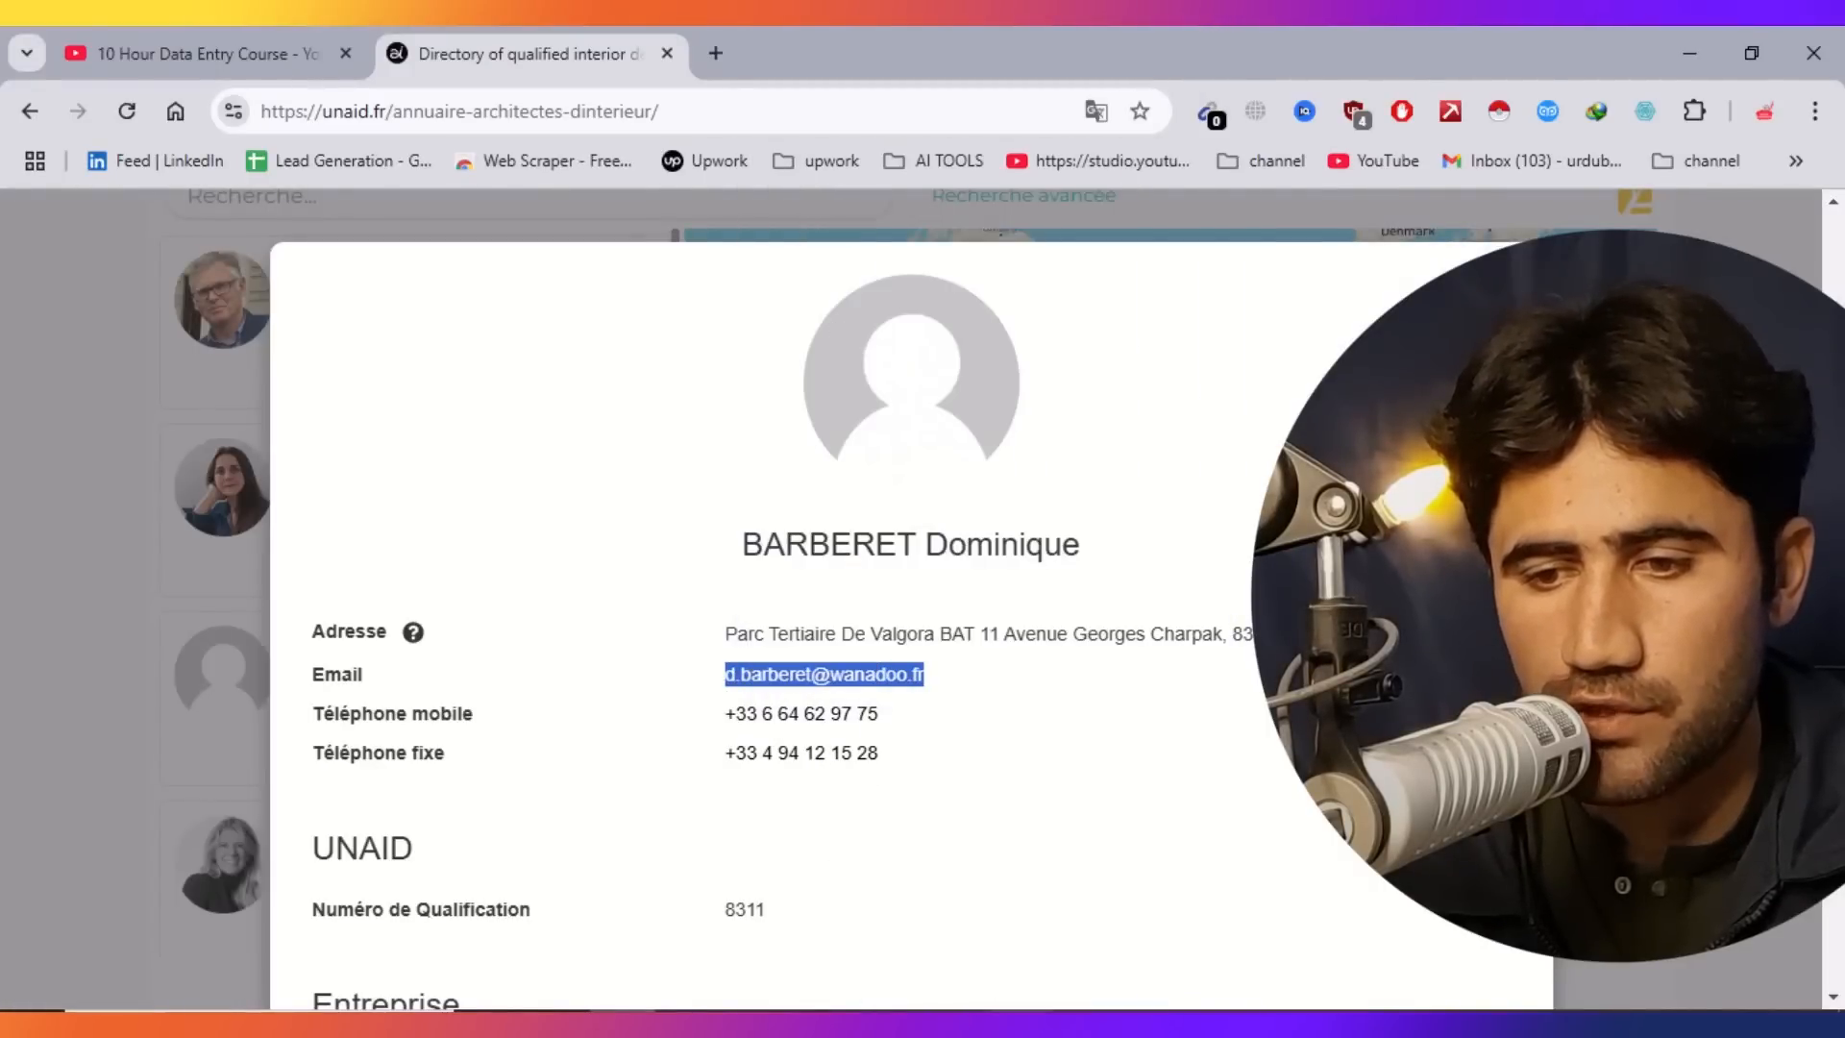
# Paste the email address into cell B4.
pyautogui.hotkey('alt', 'Tab')
pyautogui.click(285, 558)
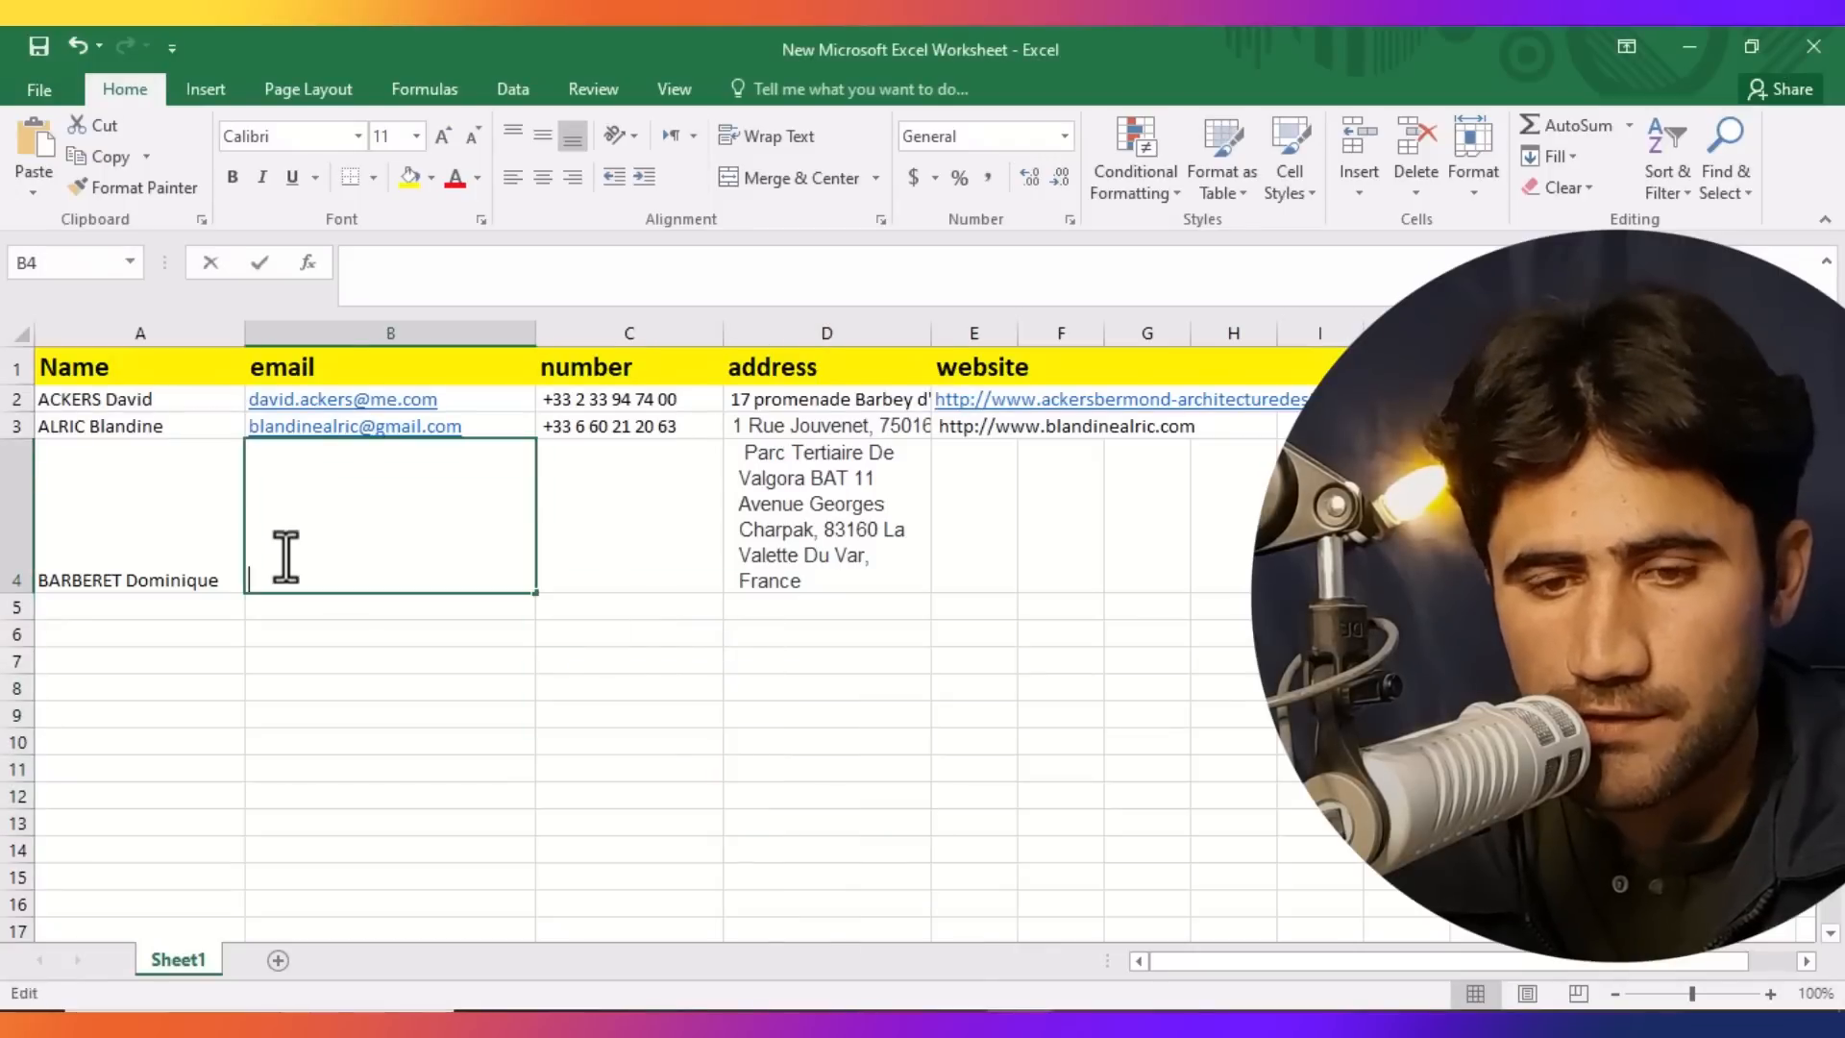
pyautogui.hotkey('ctrl', 'v')
pyautogui.click(442, 846)
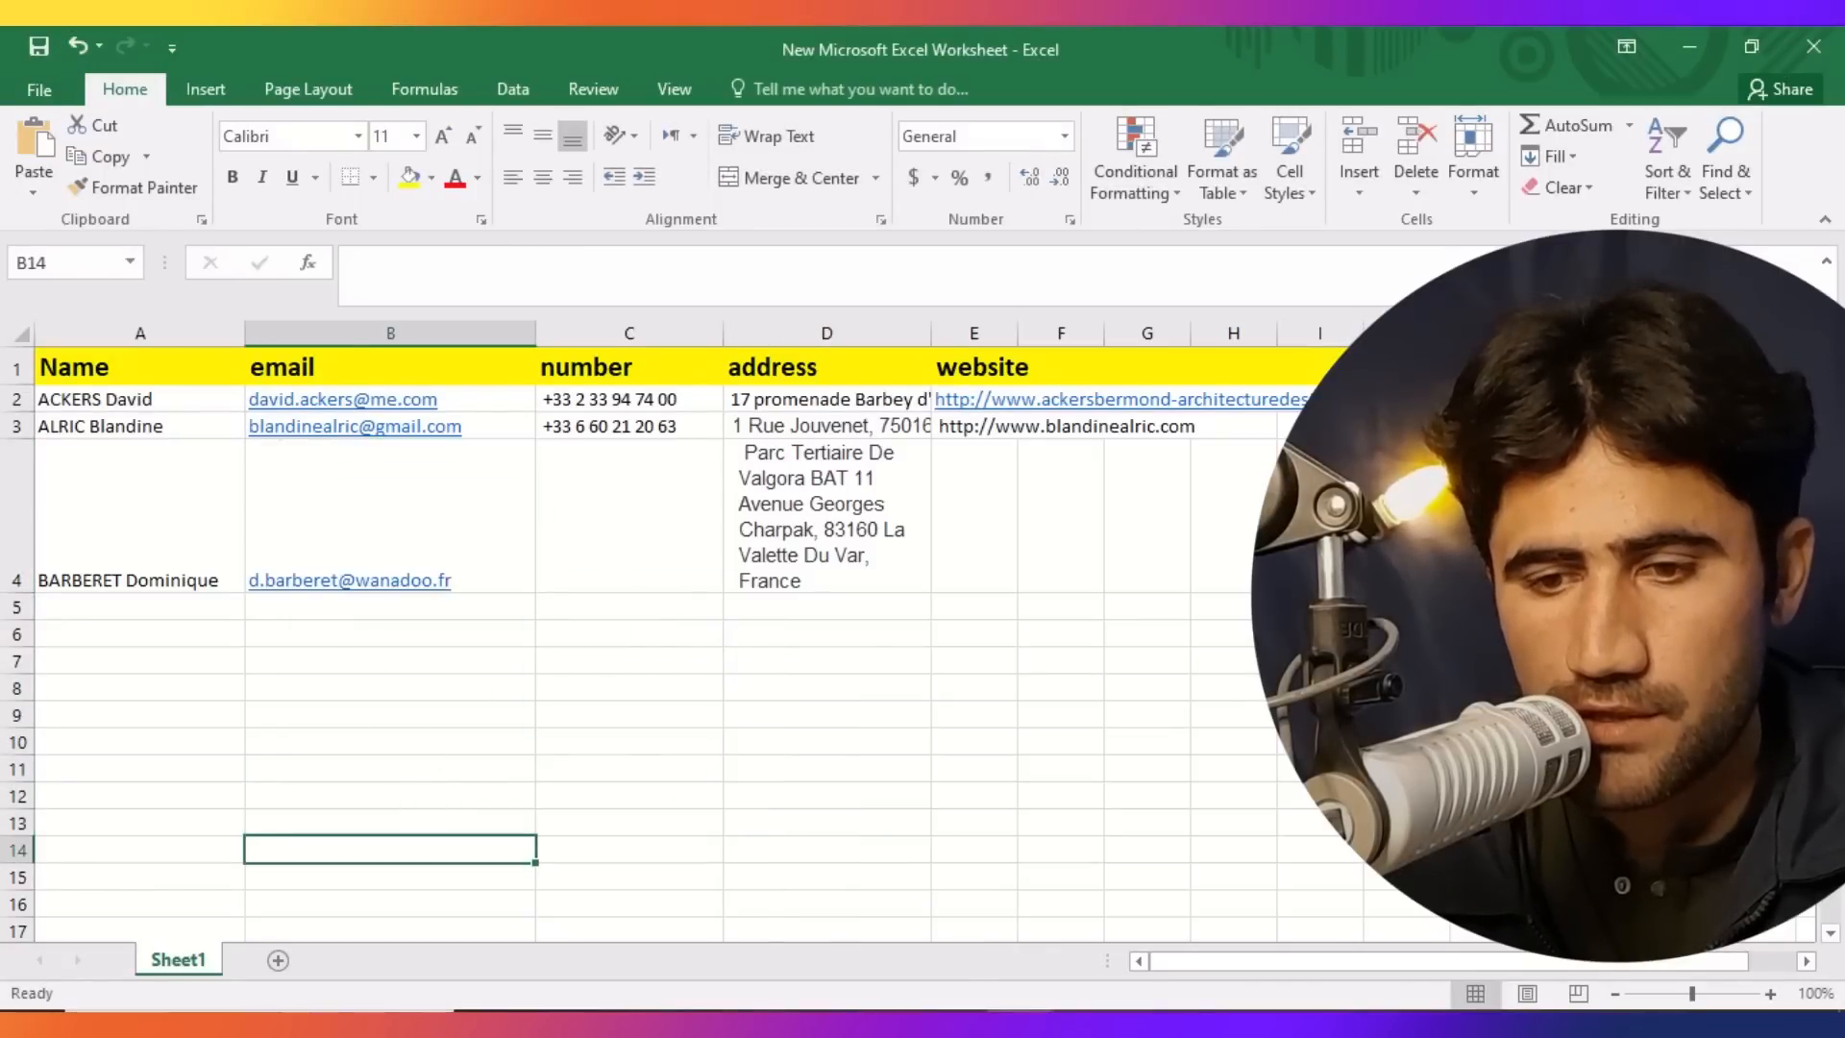
# Copy the third architect's landline phone number from the profile.
pyautogui.hotkey('alt', 'Tab')
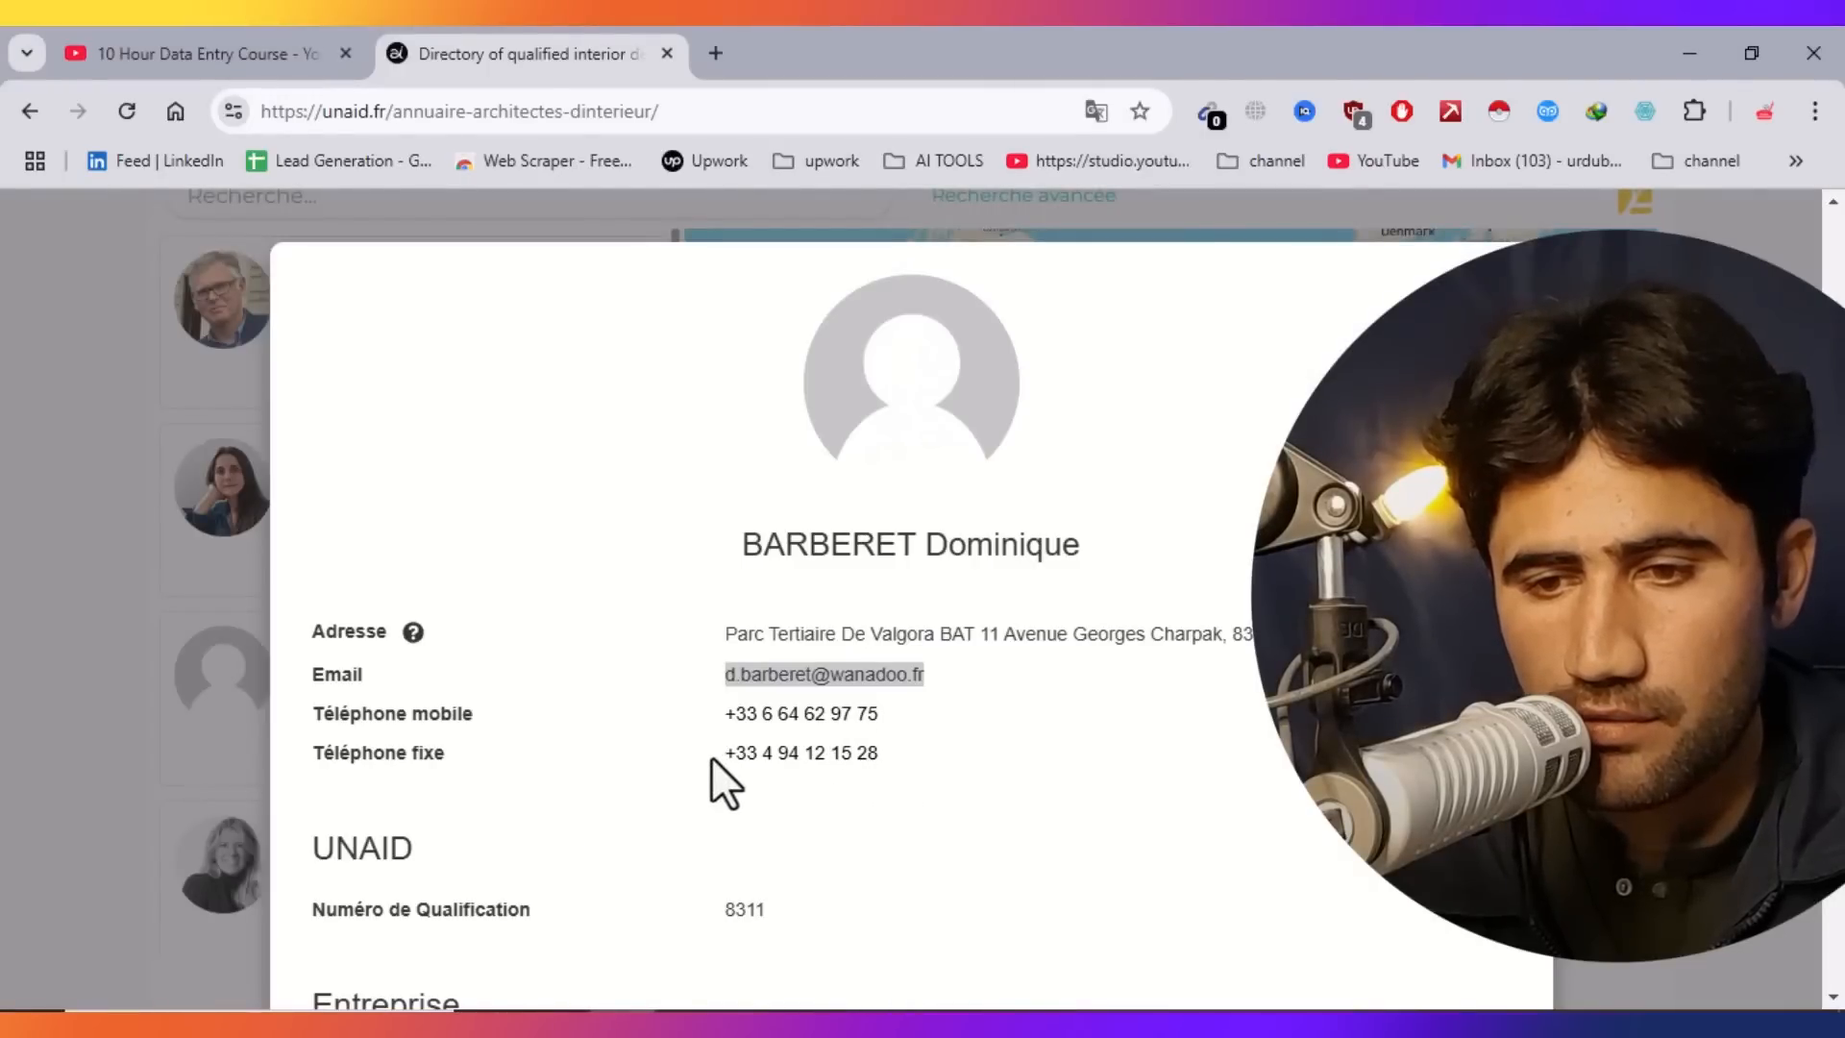
pyautogui.moveTo(880, 754); pyautogui.dragTo(749, 756)
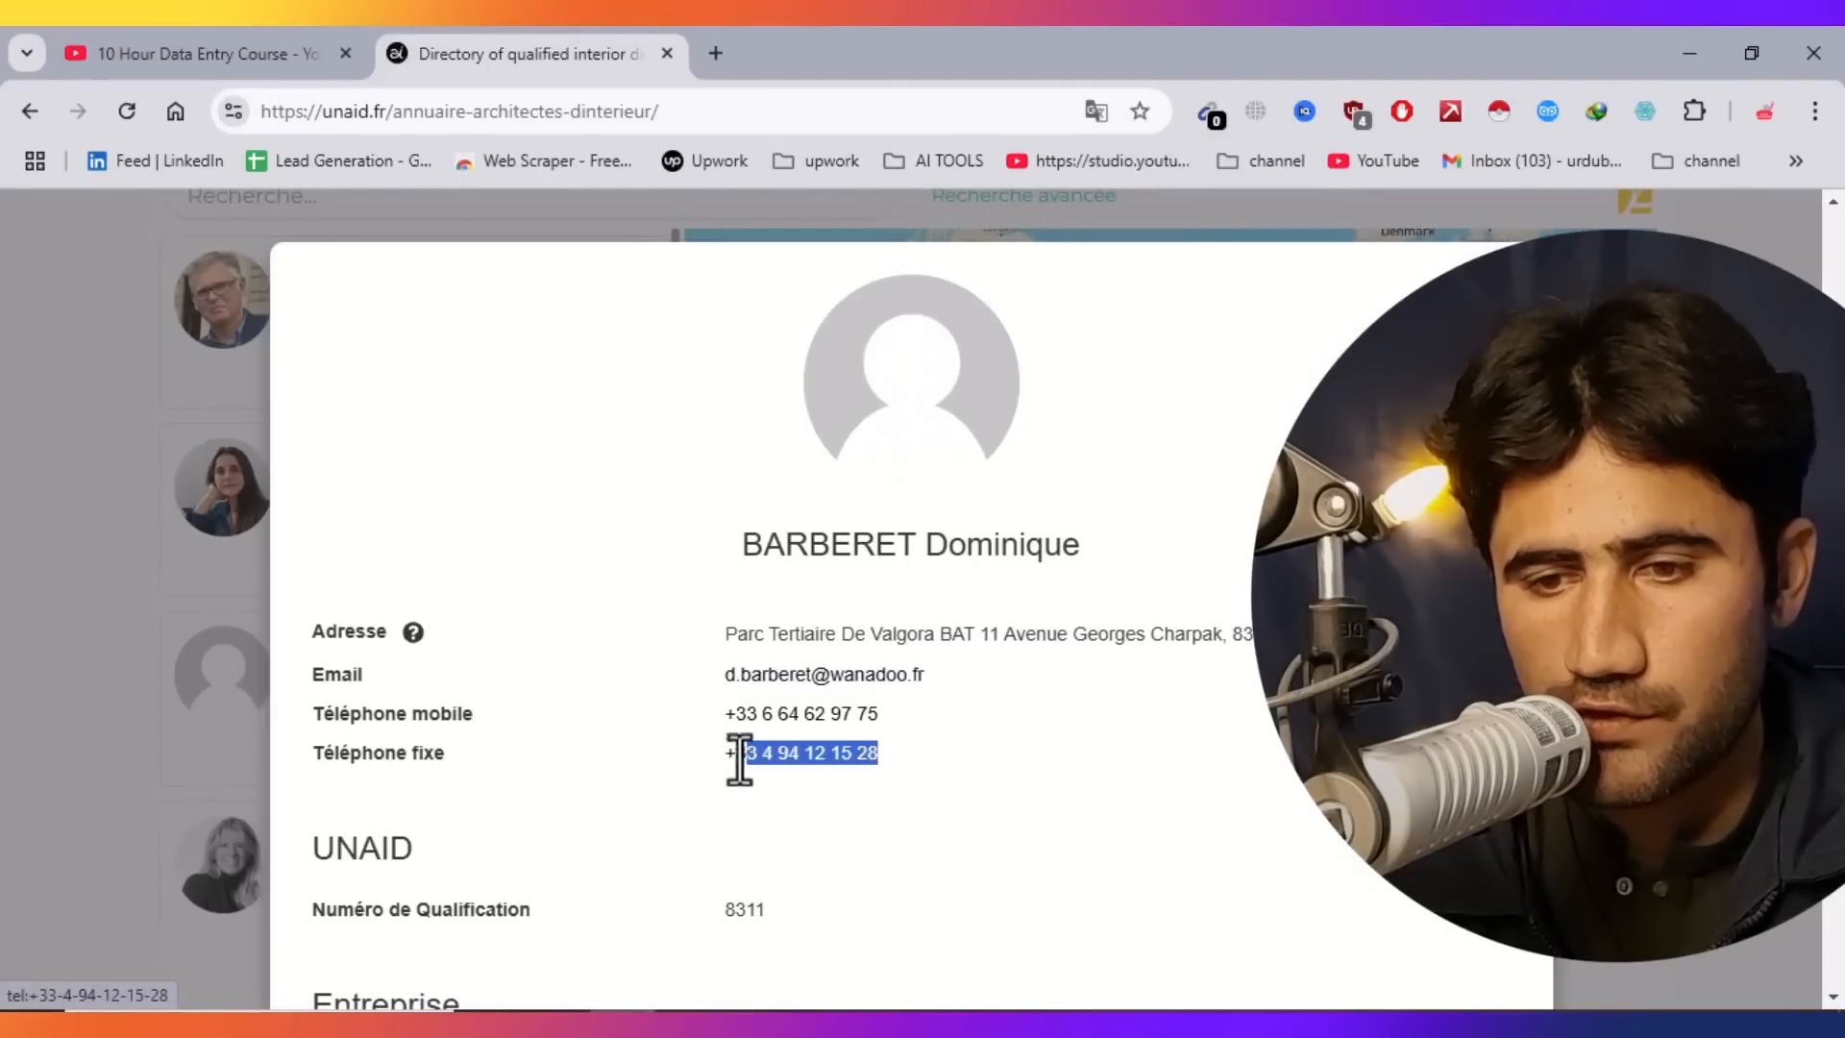
pyautogui.rightClick(768, 768)
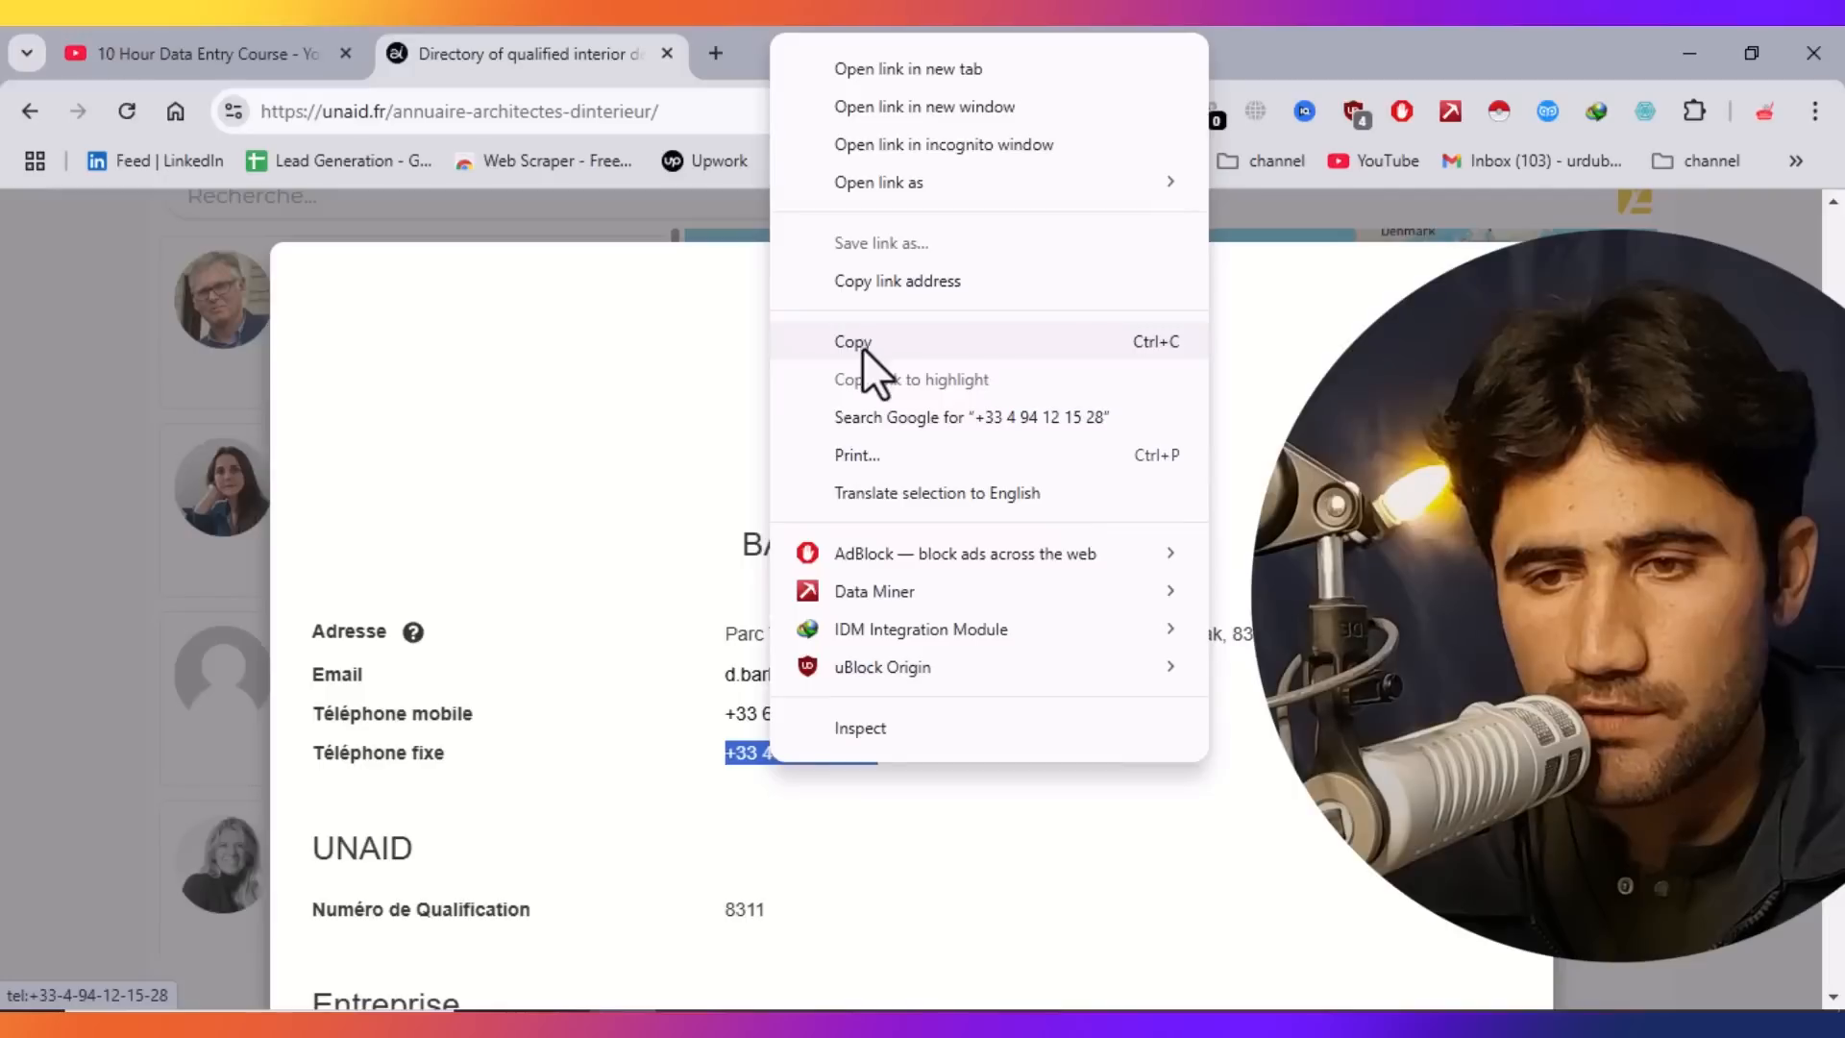
pyautogui.click(859, 344)
# Paste the landline number into cell C4.
pyautogui.hotkey('alt', 'Tab')
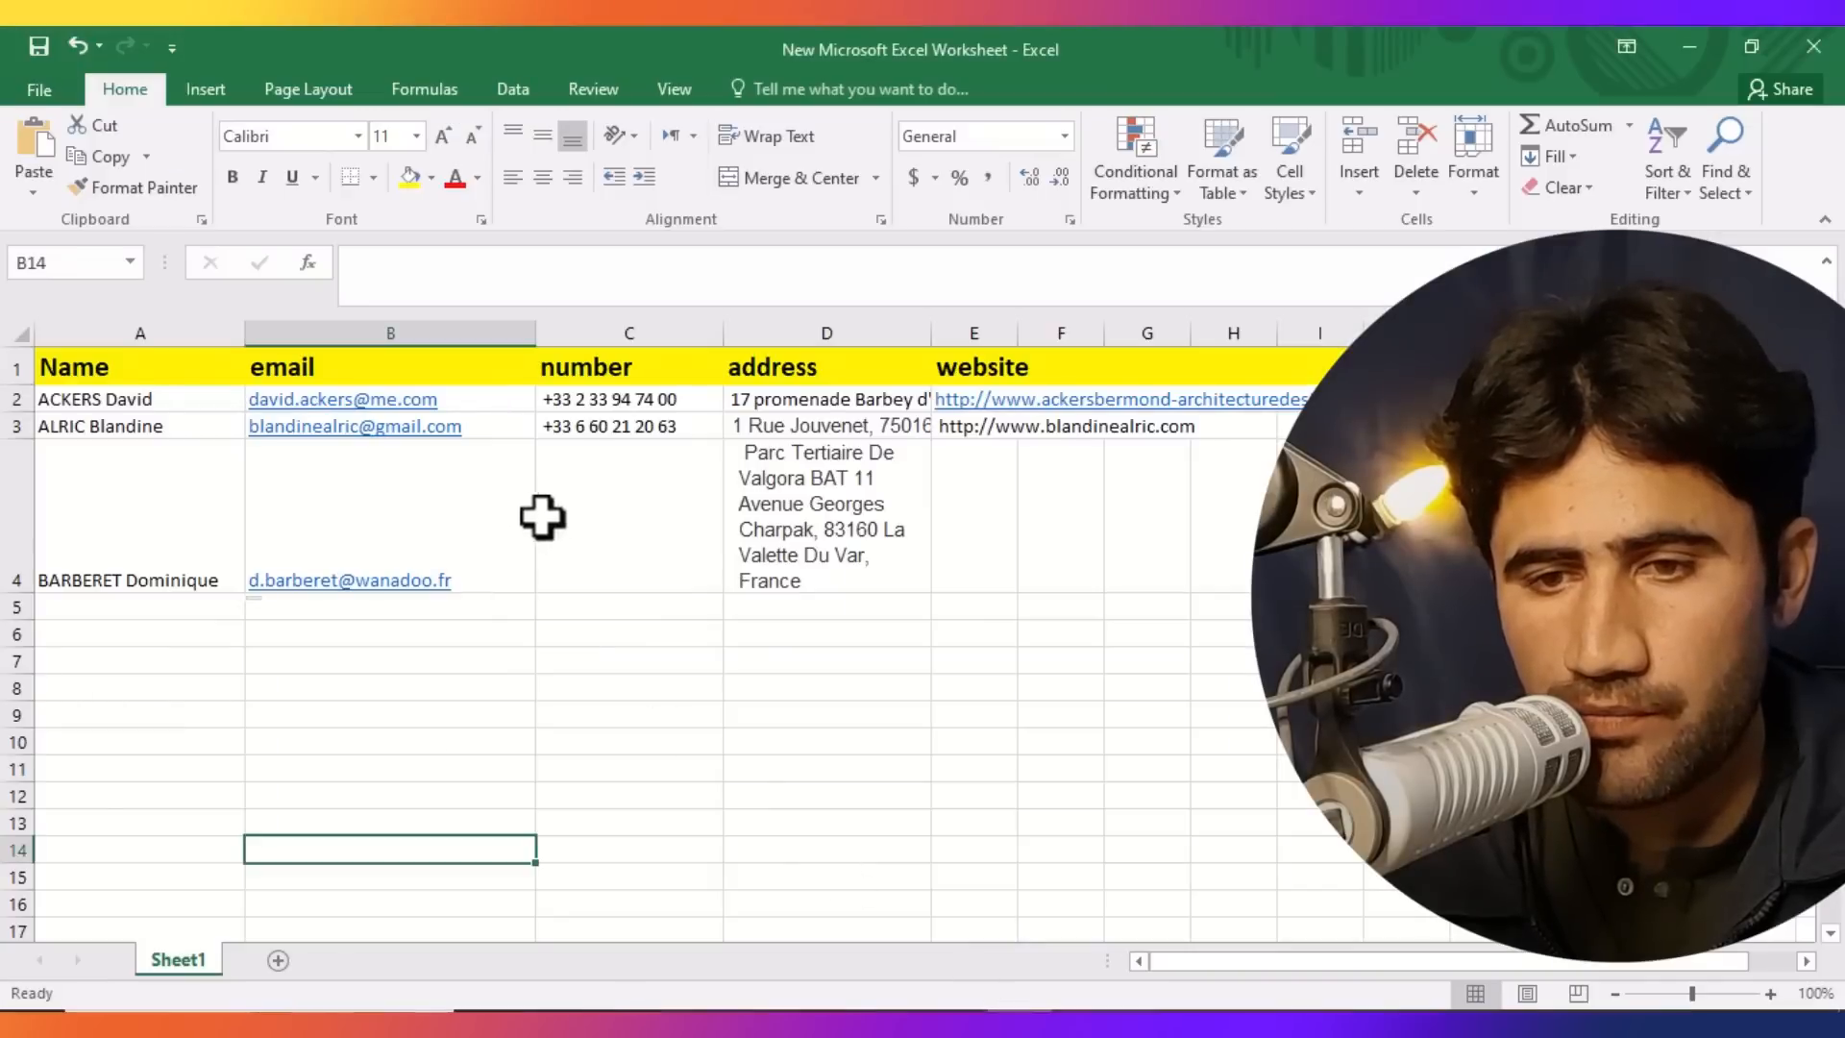
pyautogui.click(572, 522)
pyautogui.doubleClick(581, 536)
pyautogui.hotkey('ctrl', 'v')
pyautogui.click(708, 850)
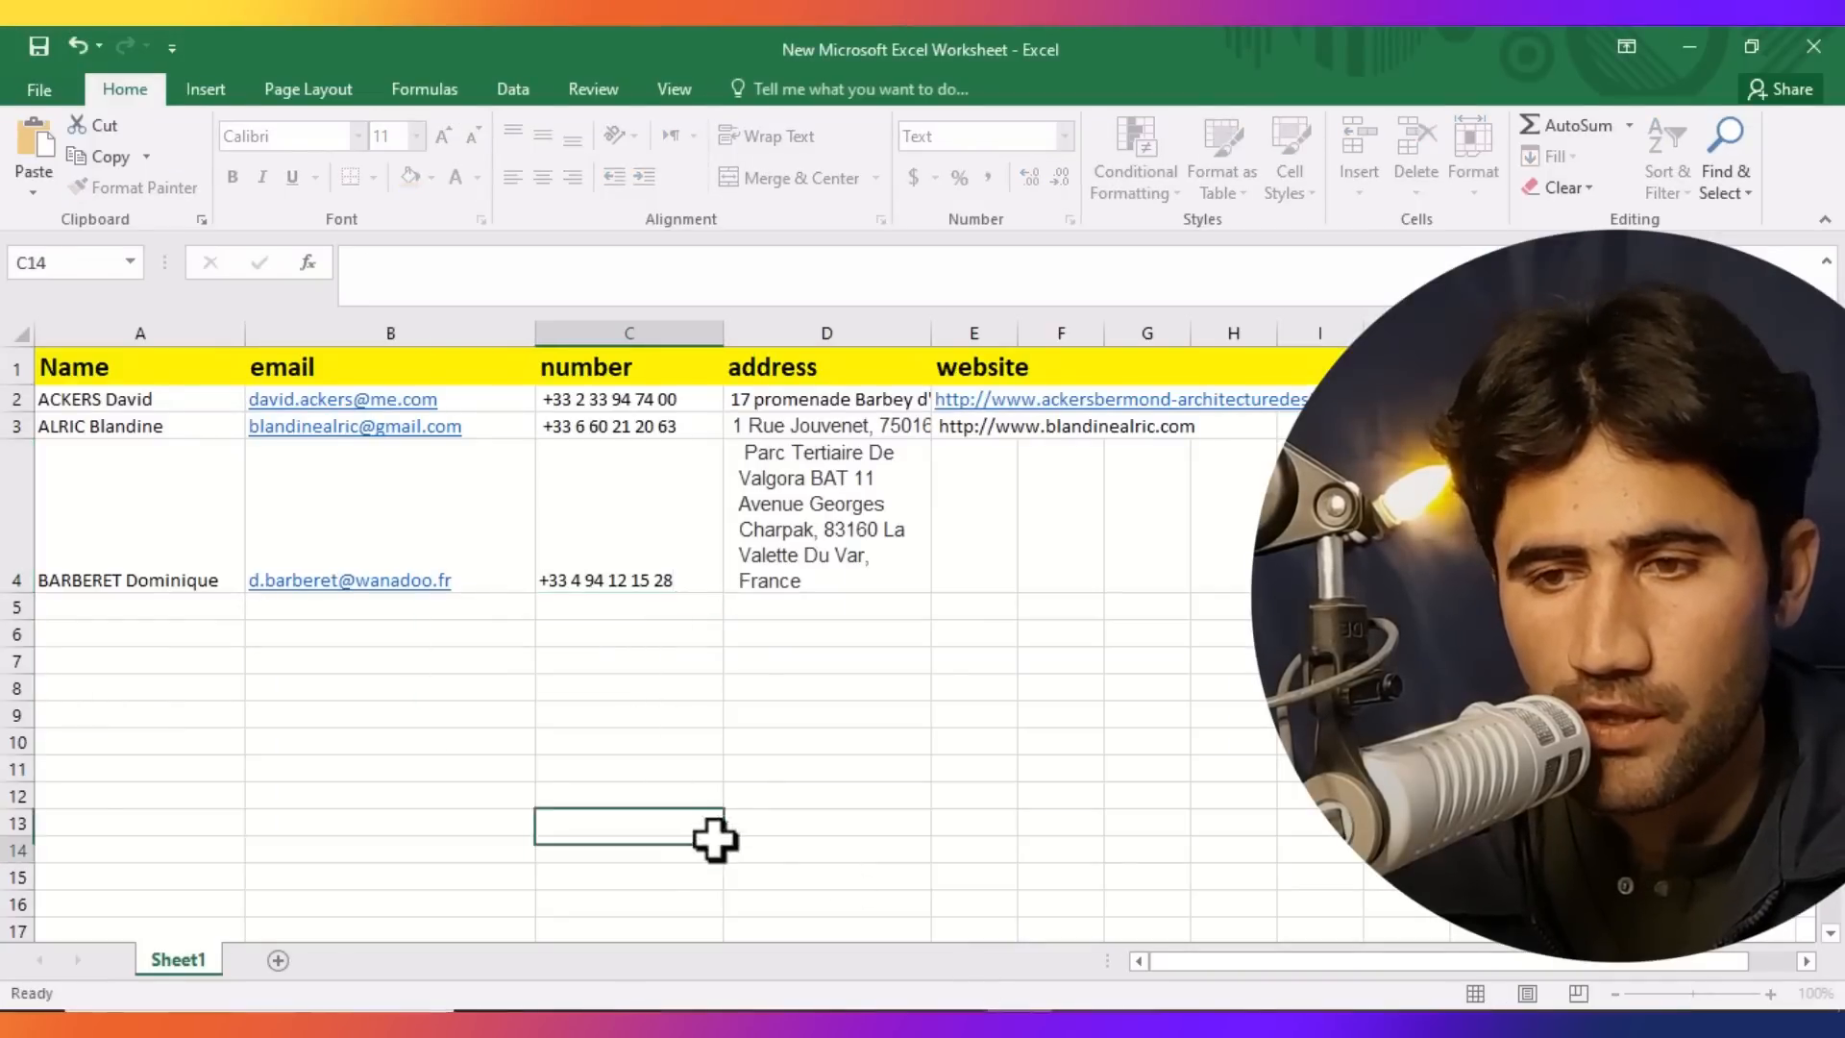
# Copy the third architect's website URL from the profile.
pyautogui.hotkey('alt', 'Tab')
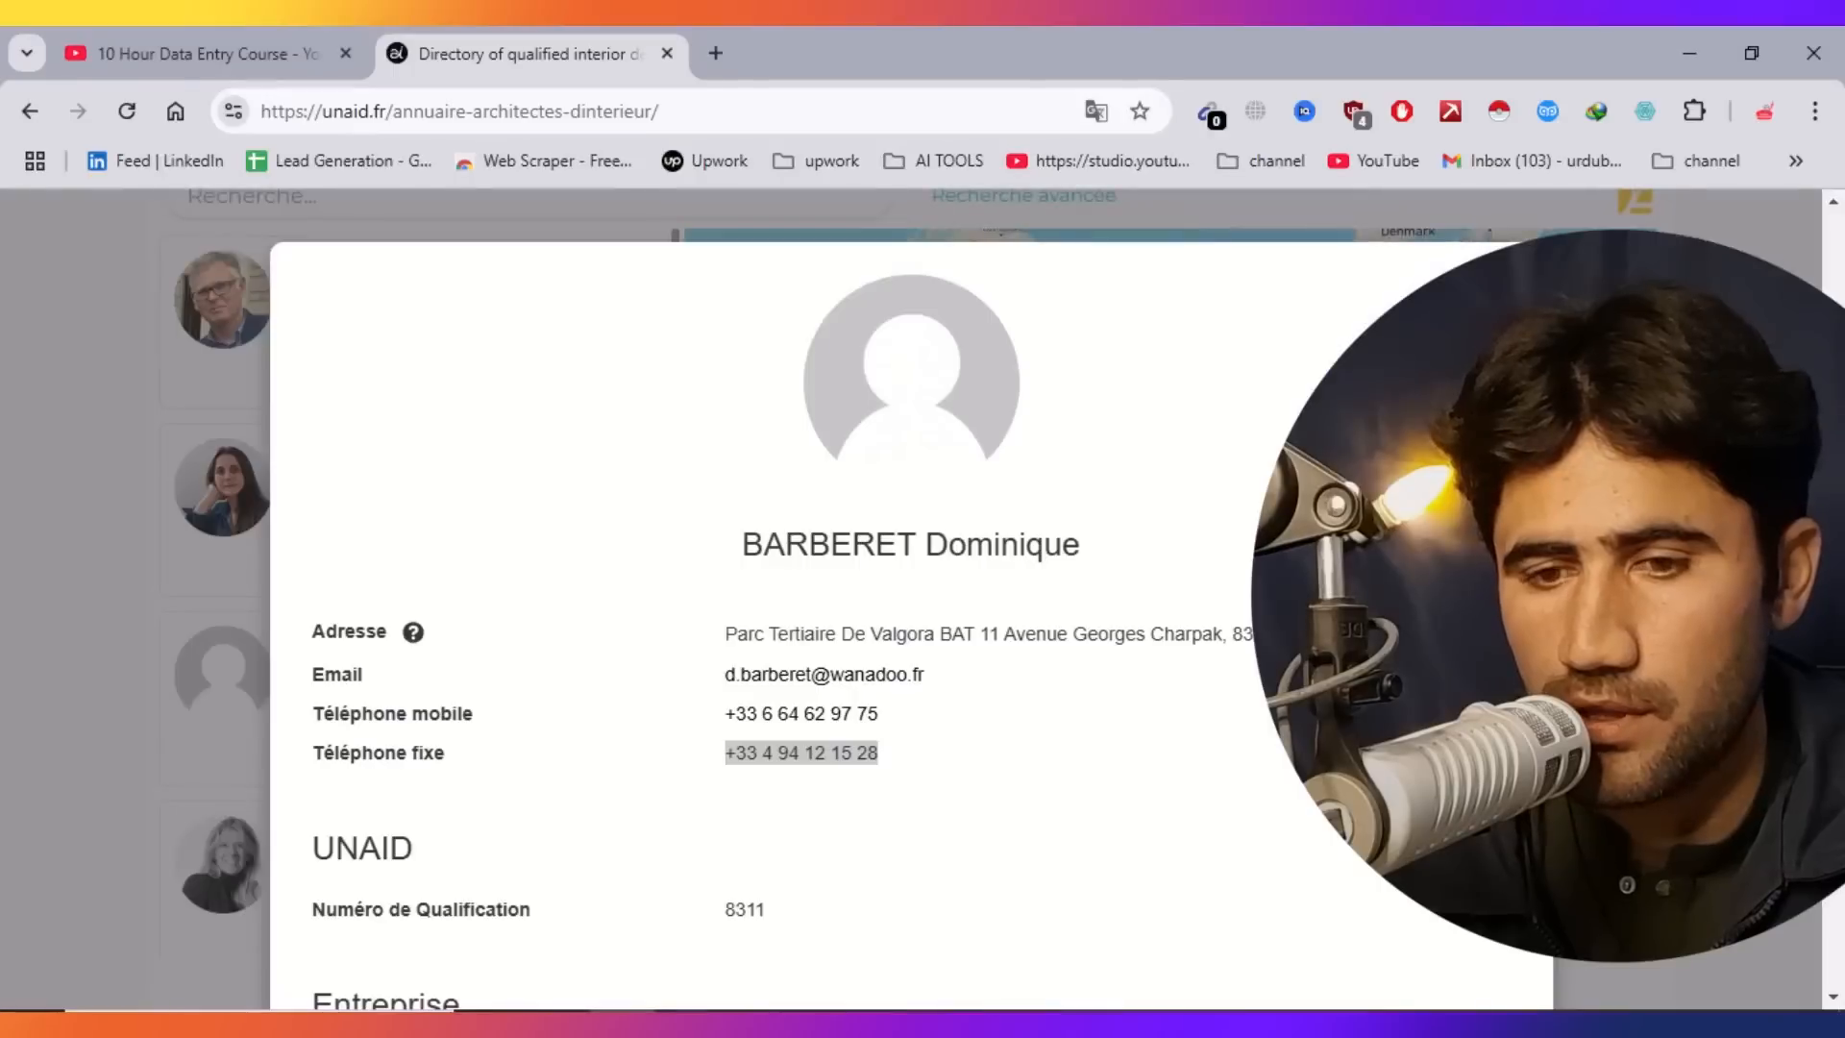
pyautogui.scroll(-1, 911, 615)
pyautogui.scroll(-5, 911, 596)
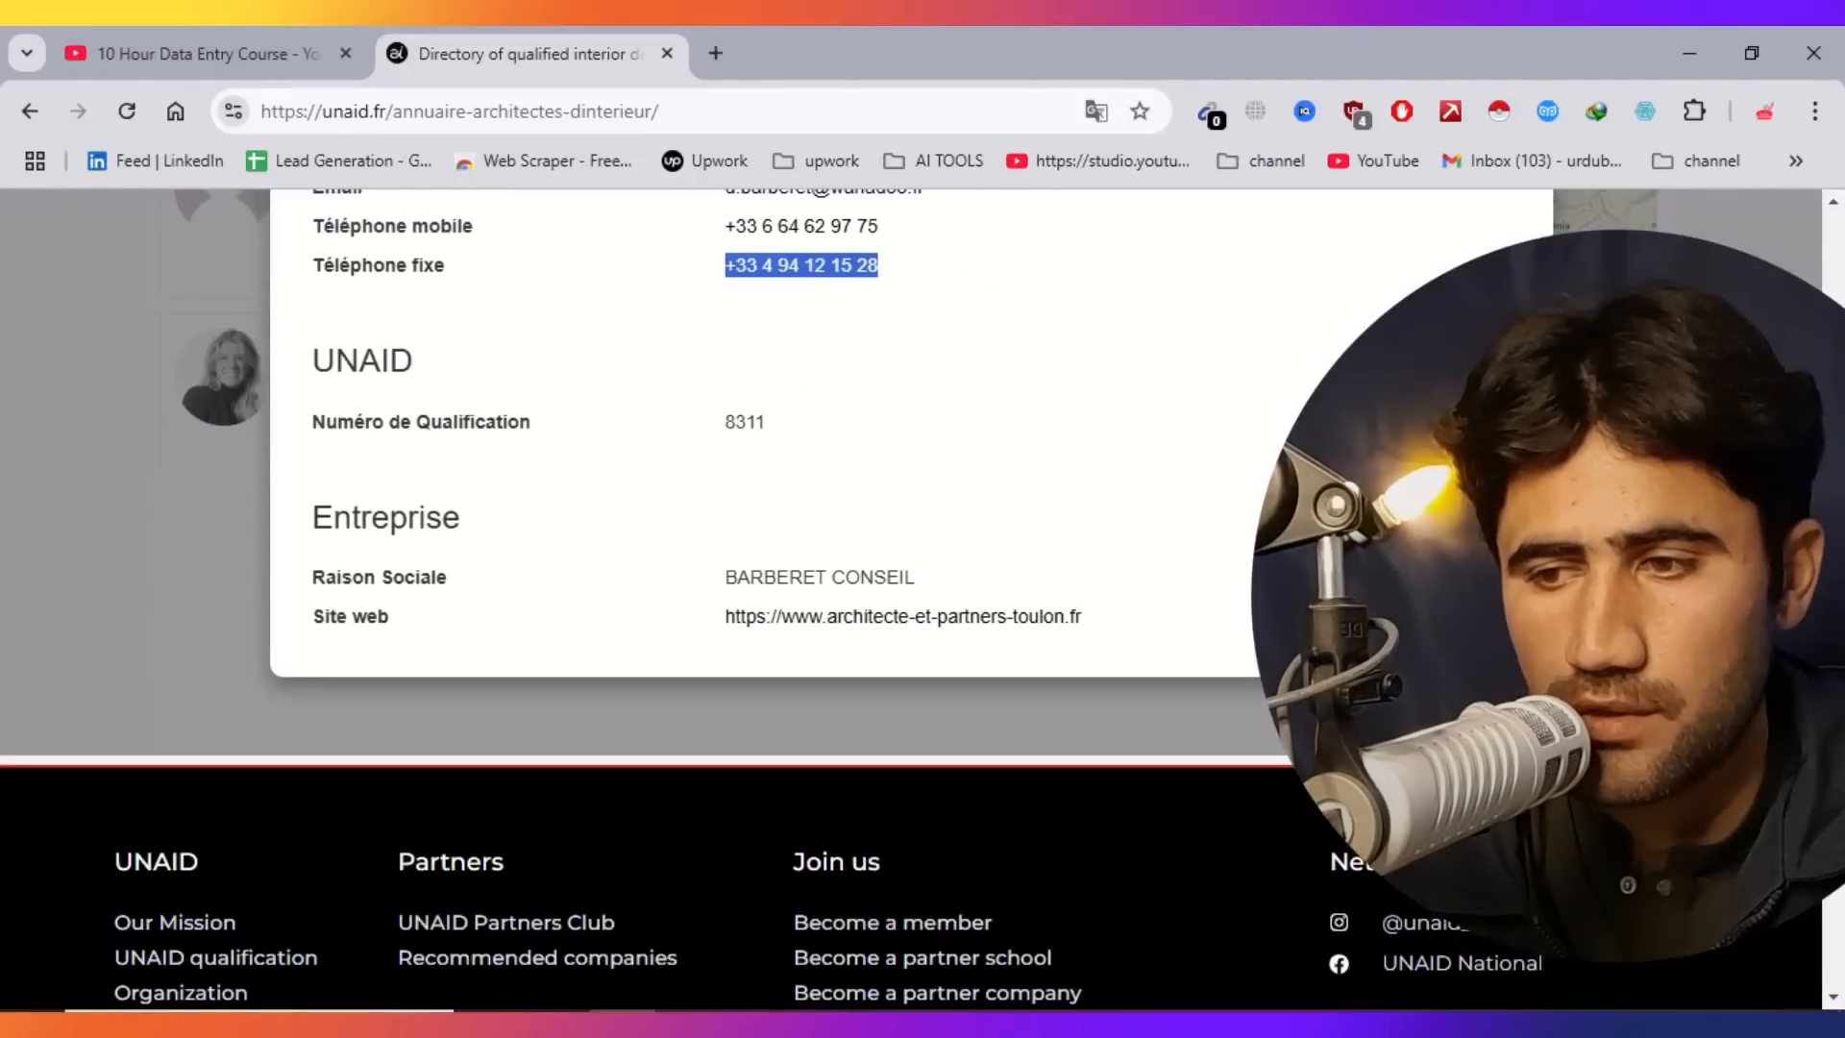
pyautogui.moveTo(1100, 625); pyautogui.dragTo(683, 622)
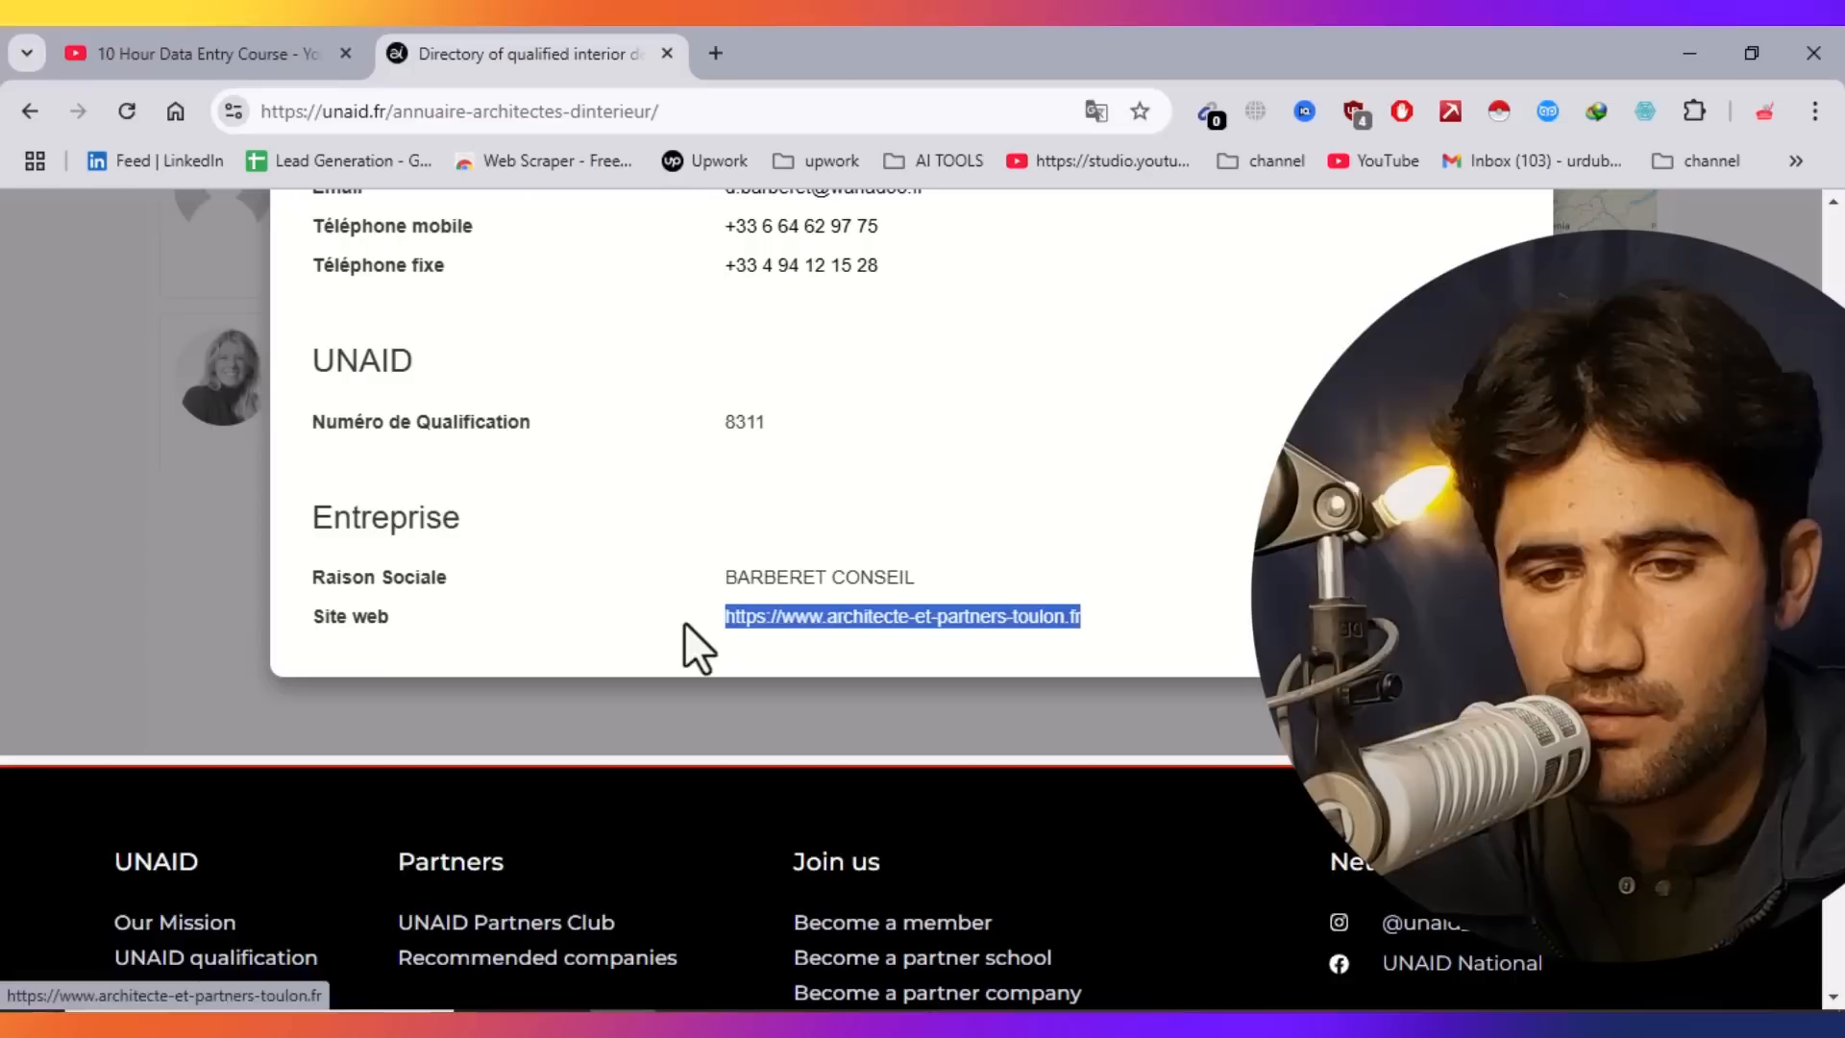
pyautogui.rightClick(803, 626)
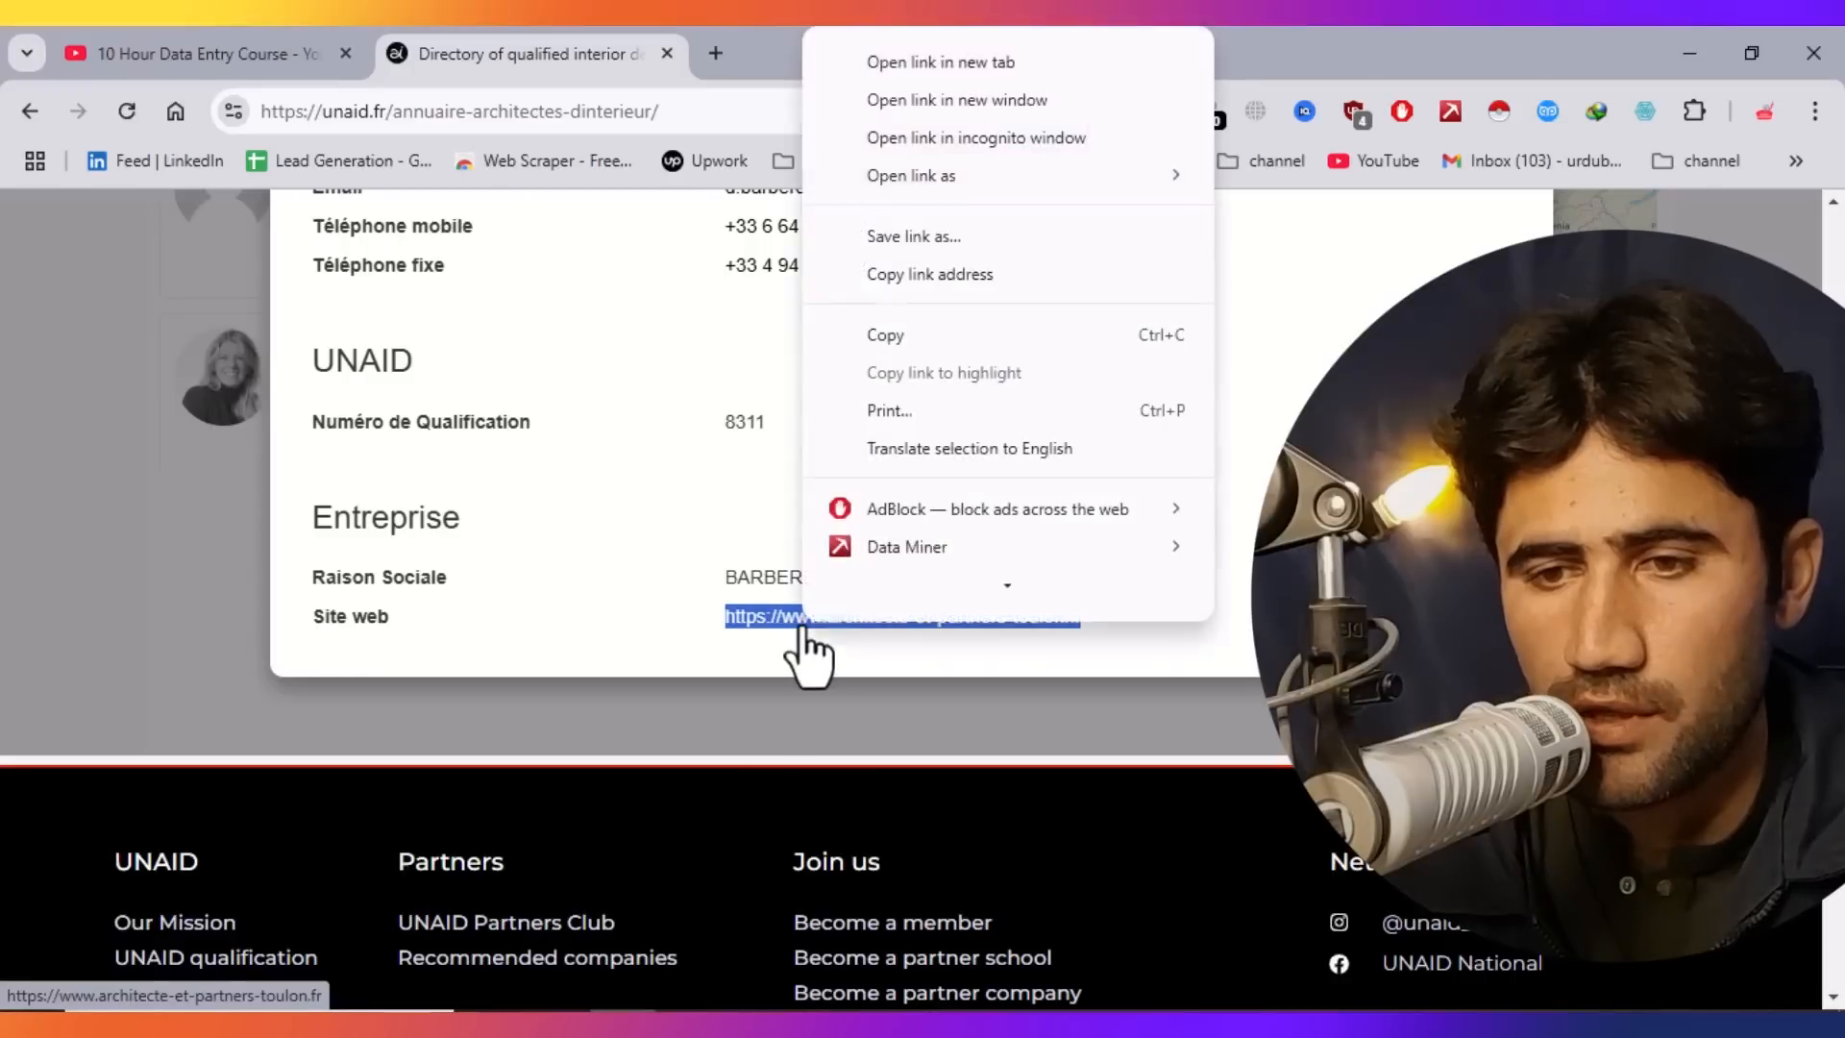
pyautogui.click(889, 337)
# Paste the website URL into cell E4.
pyautogui.click(1033, 1000)
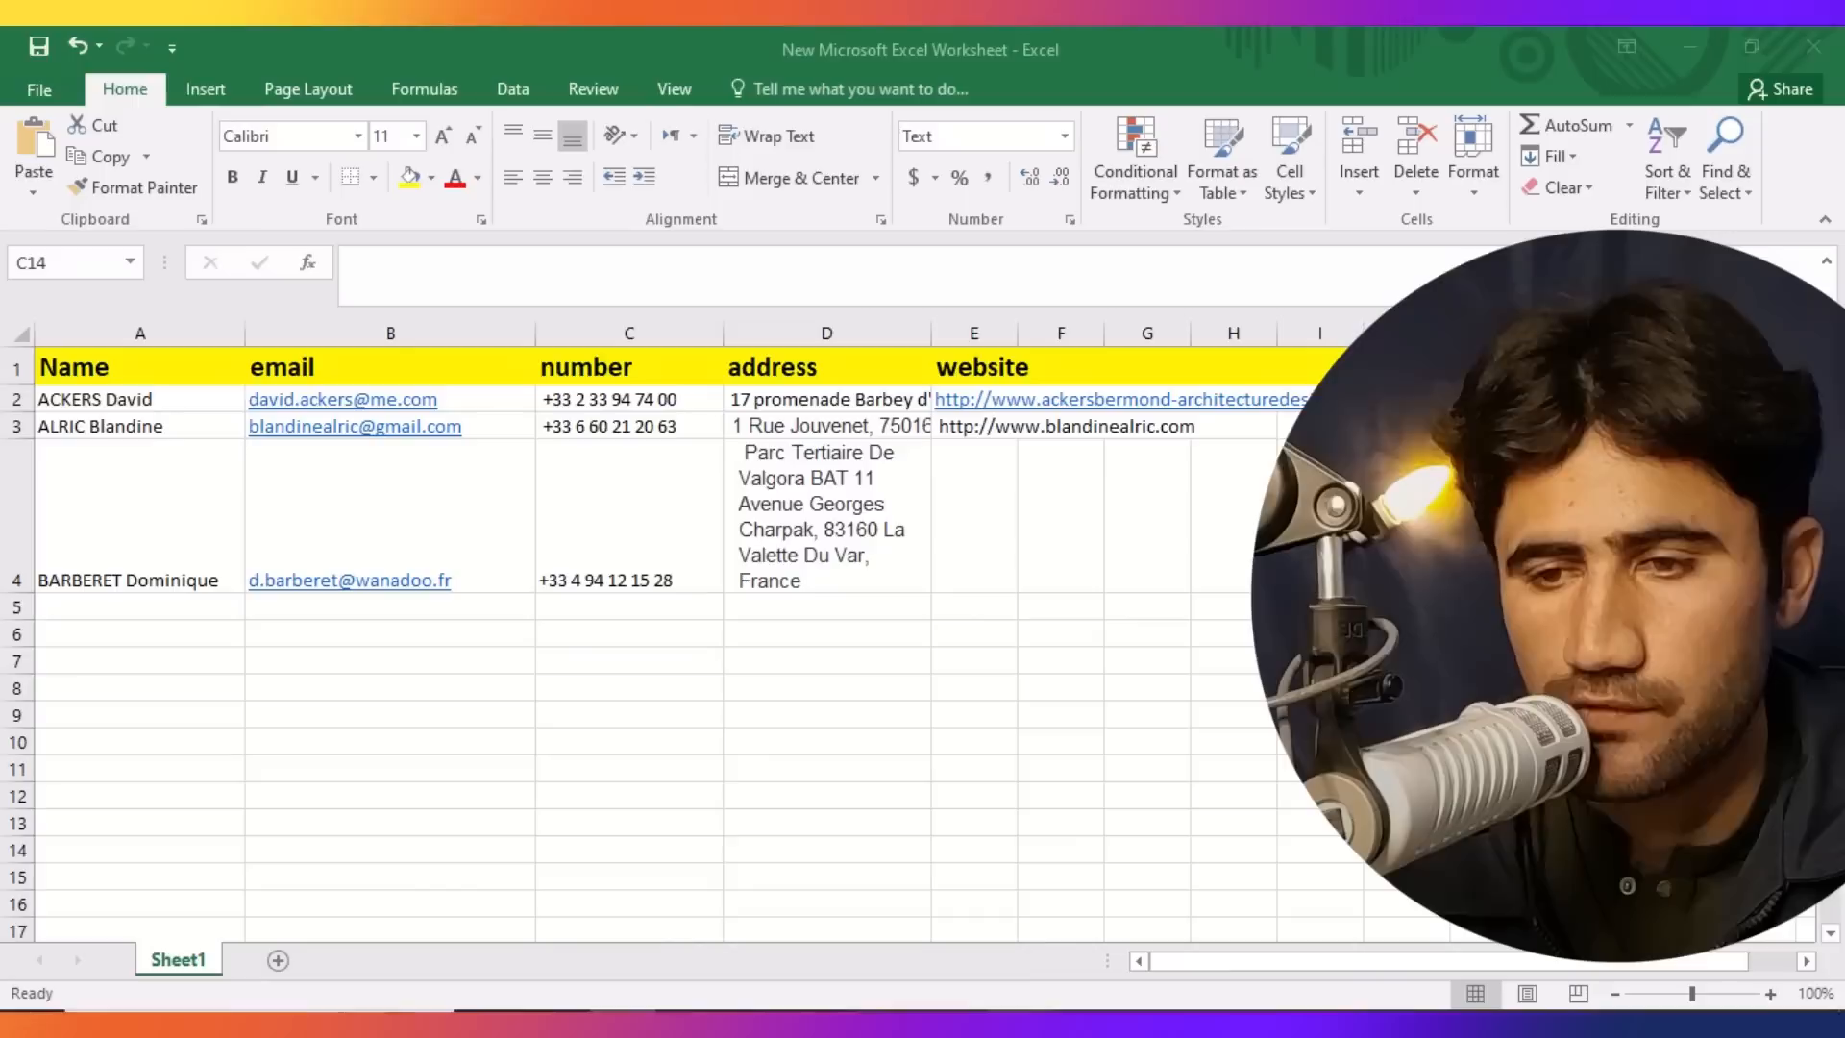
pyautogui.doubleClick(950, 558)
pyautogui.hotkey('ctrl', 'v')
pyautogui.click(924, 766)
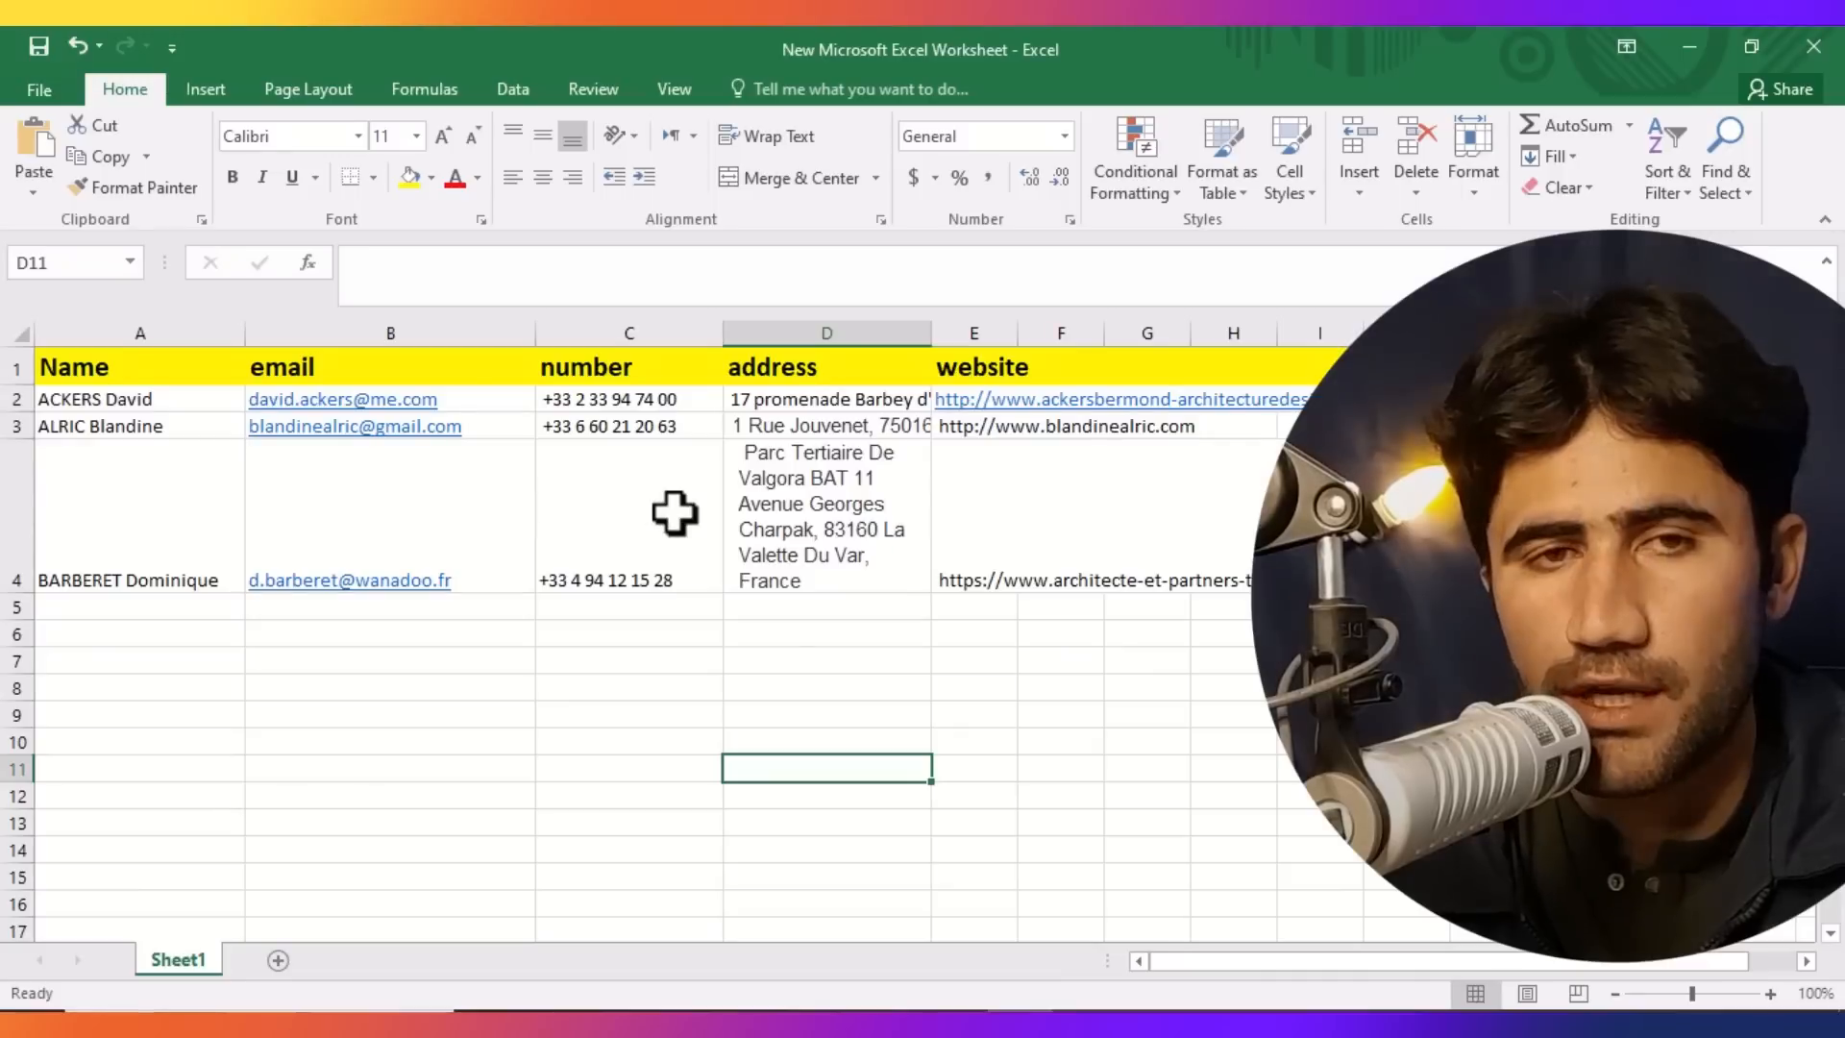
# Switch to the YouTube playlist tab and scroll through its videos.
pyautogui.click(623, 1026)
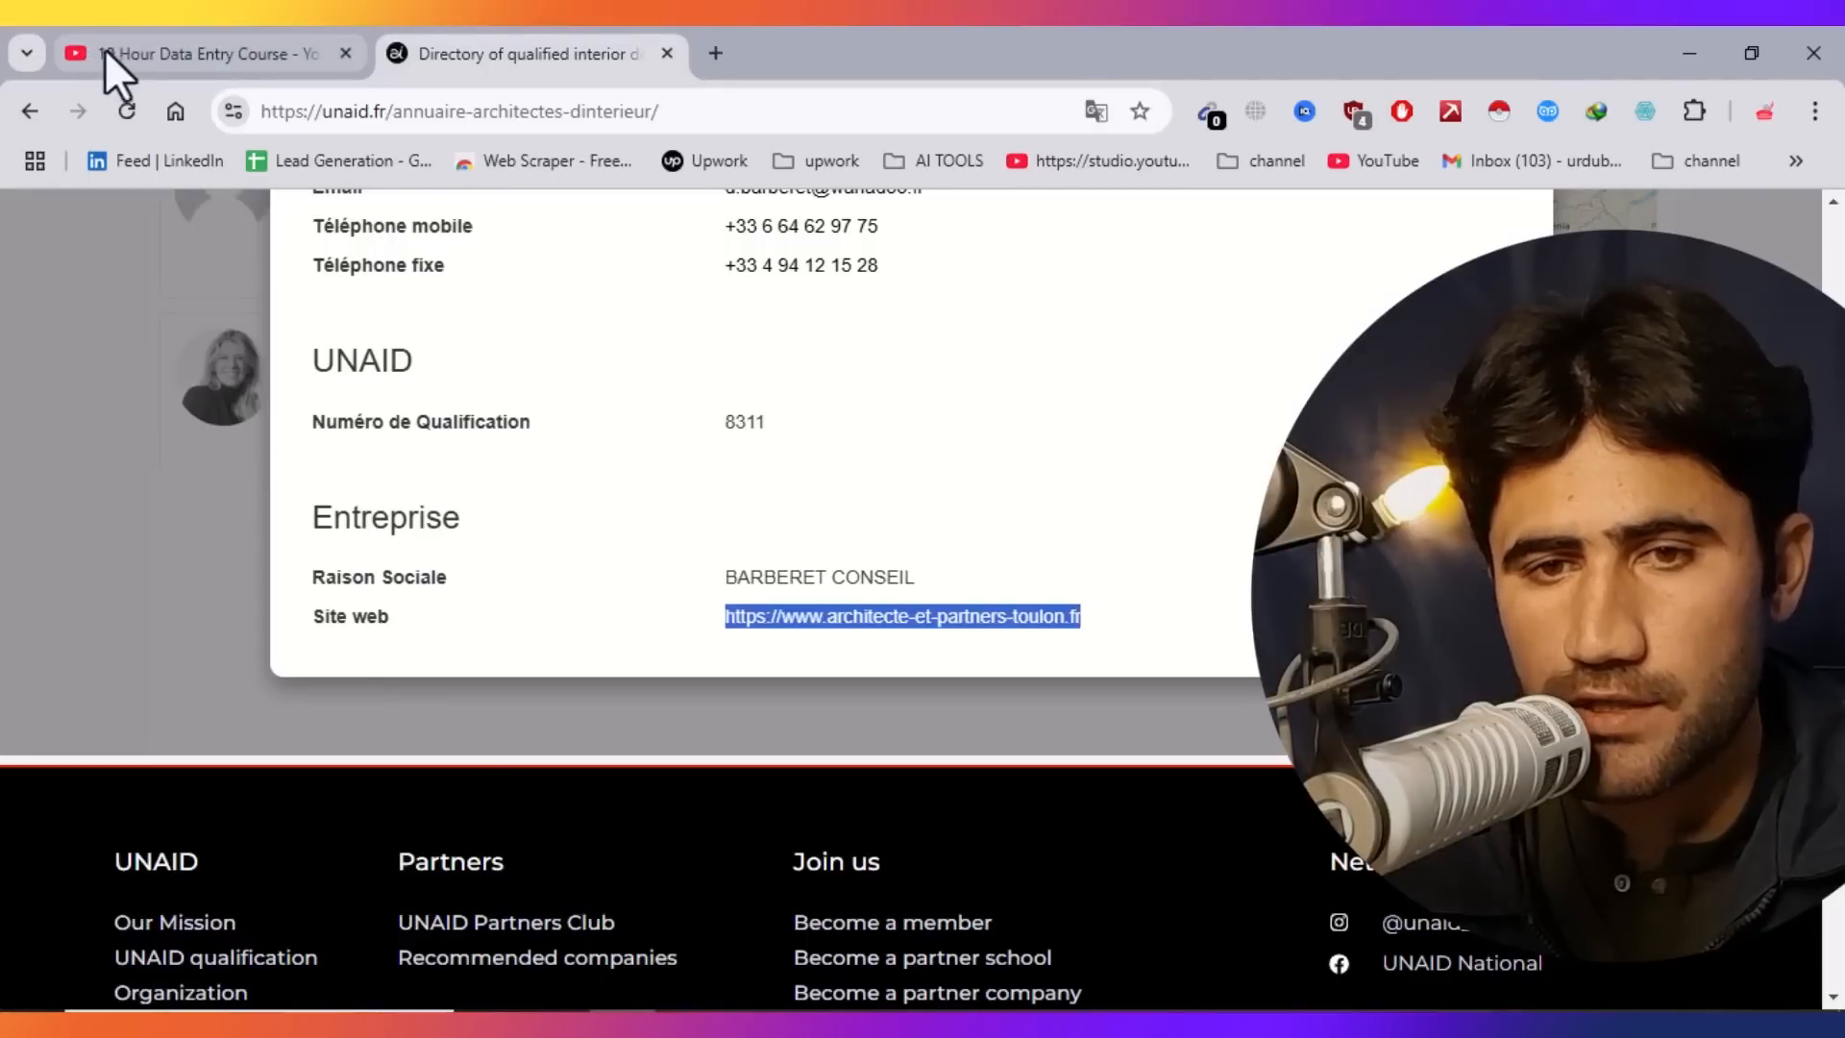
pyautogui.click(112, 54)
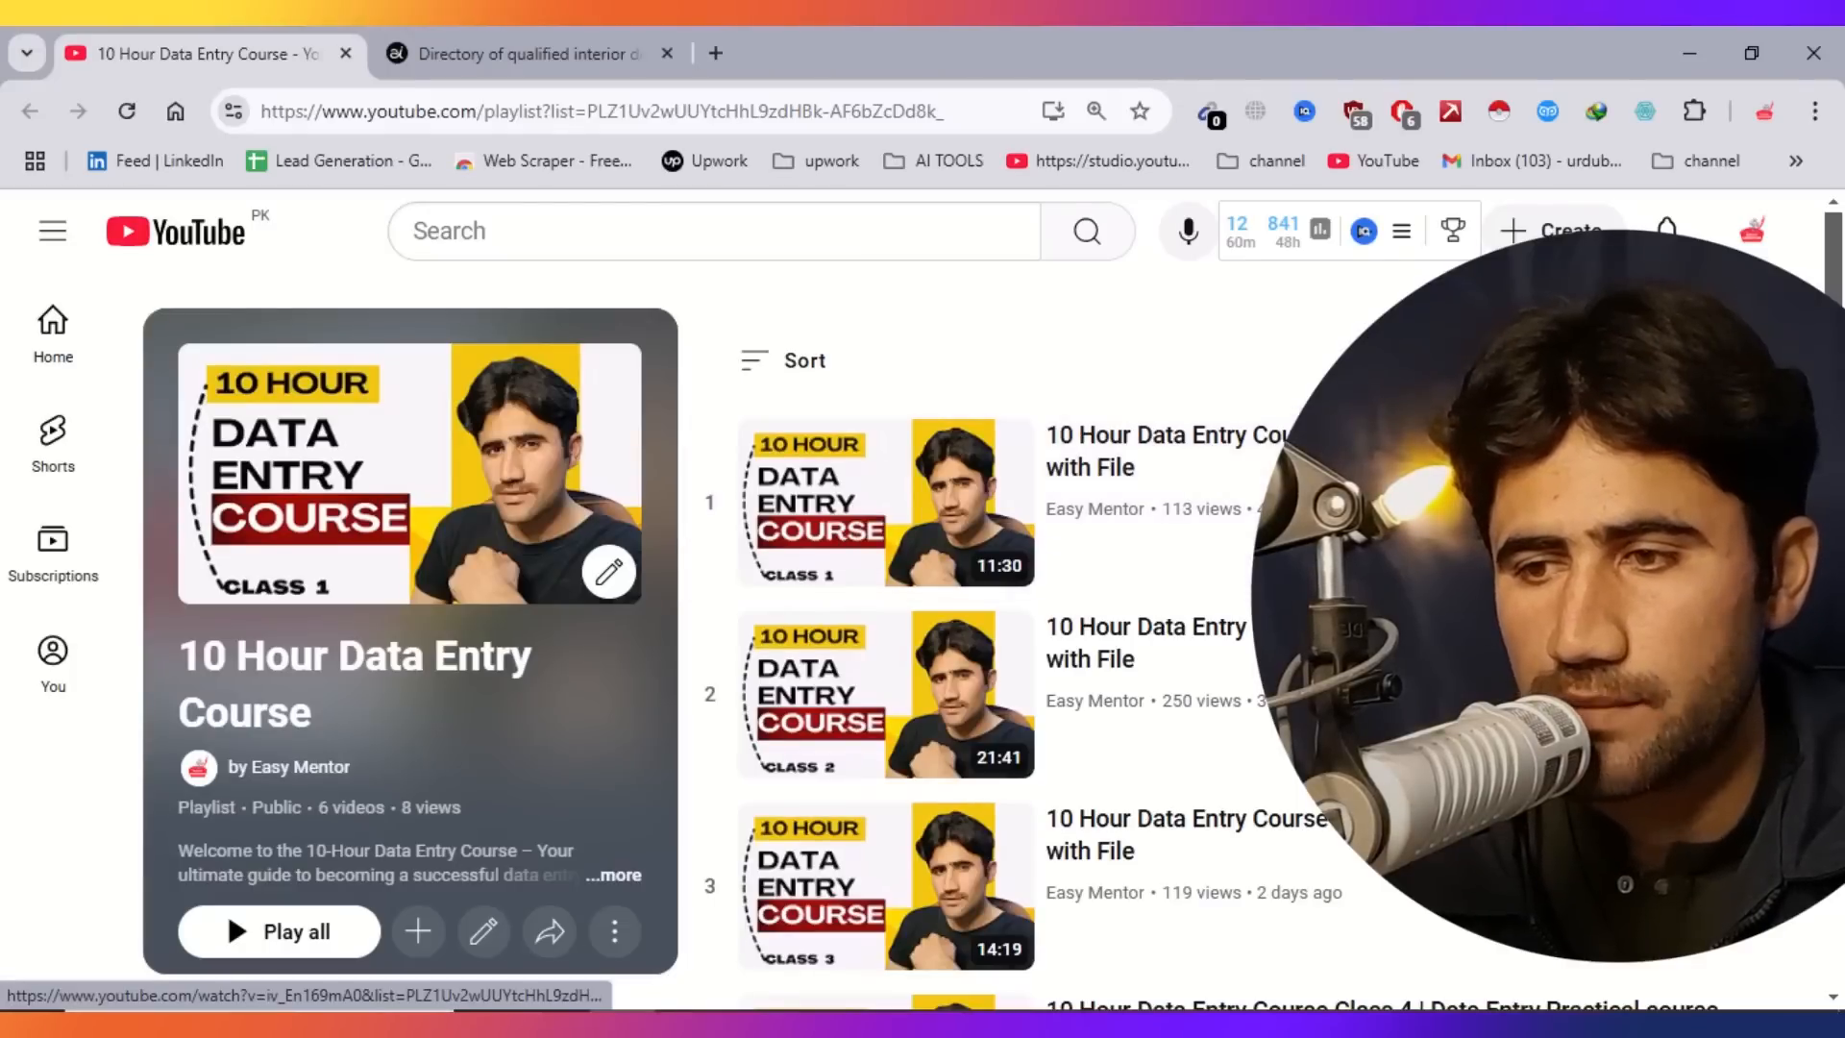
pyautogui.scroll(-1, 1214, 486)
pyautogui.scroll(-6, 1835, 937)
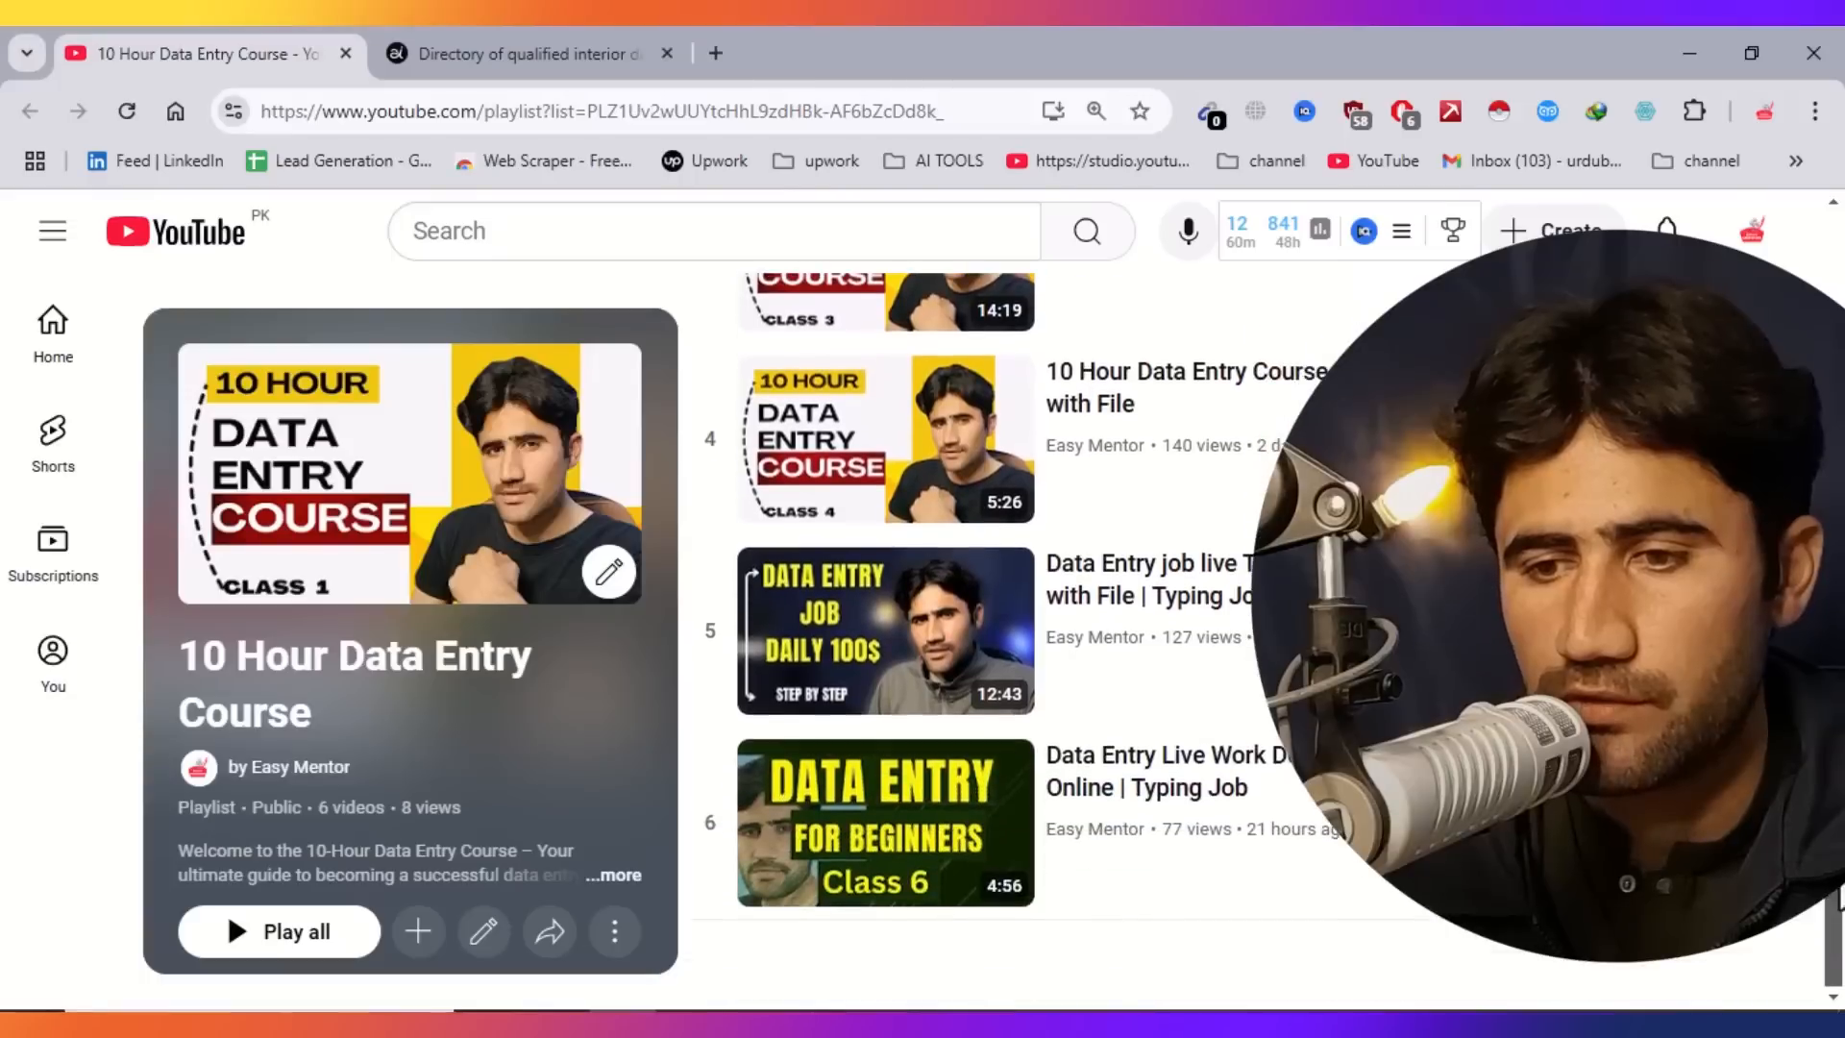